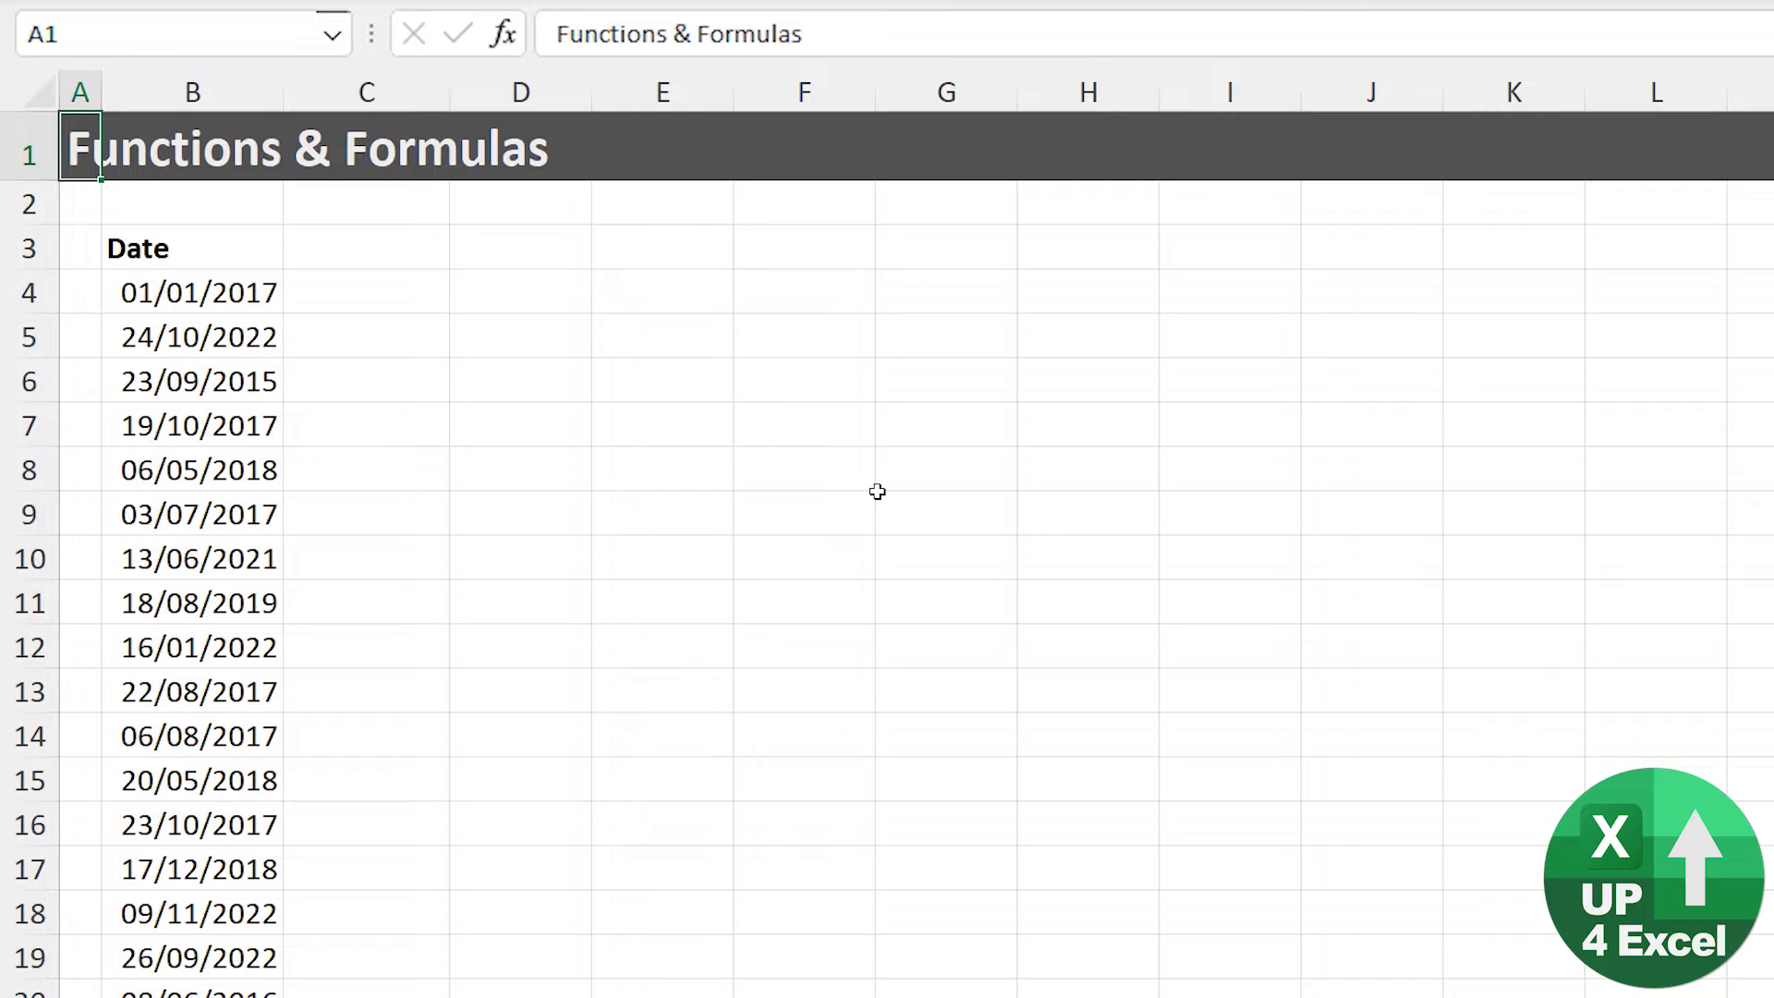
# Examine the extent of the date list in column B, from its header to its last row
pyautogui.press('Down')
pyautogui.press('Down')
pyautogui.press('Down')
pyautogui.press('Right')
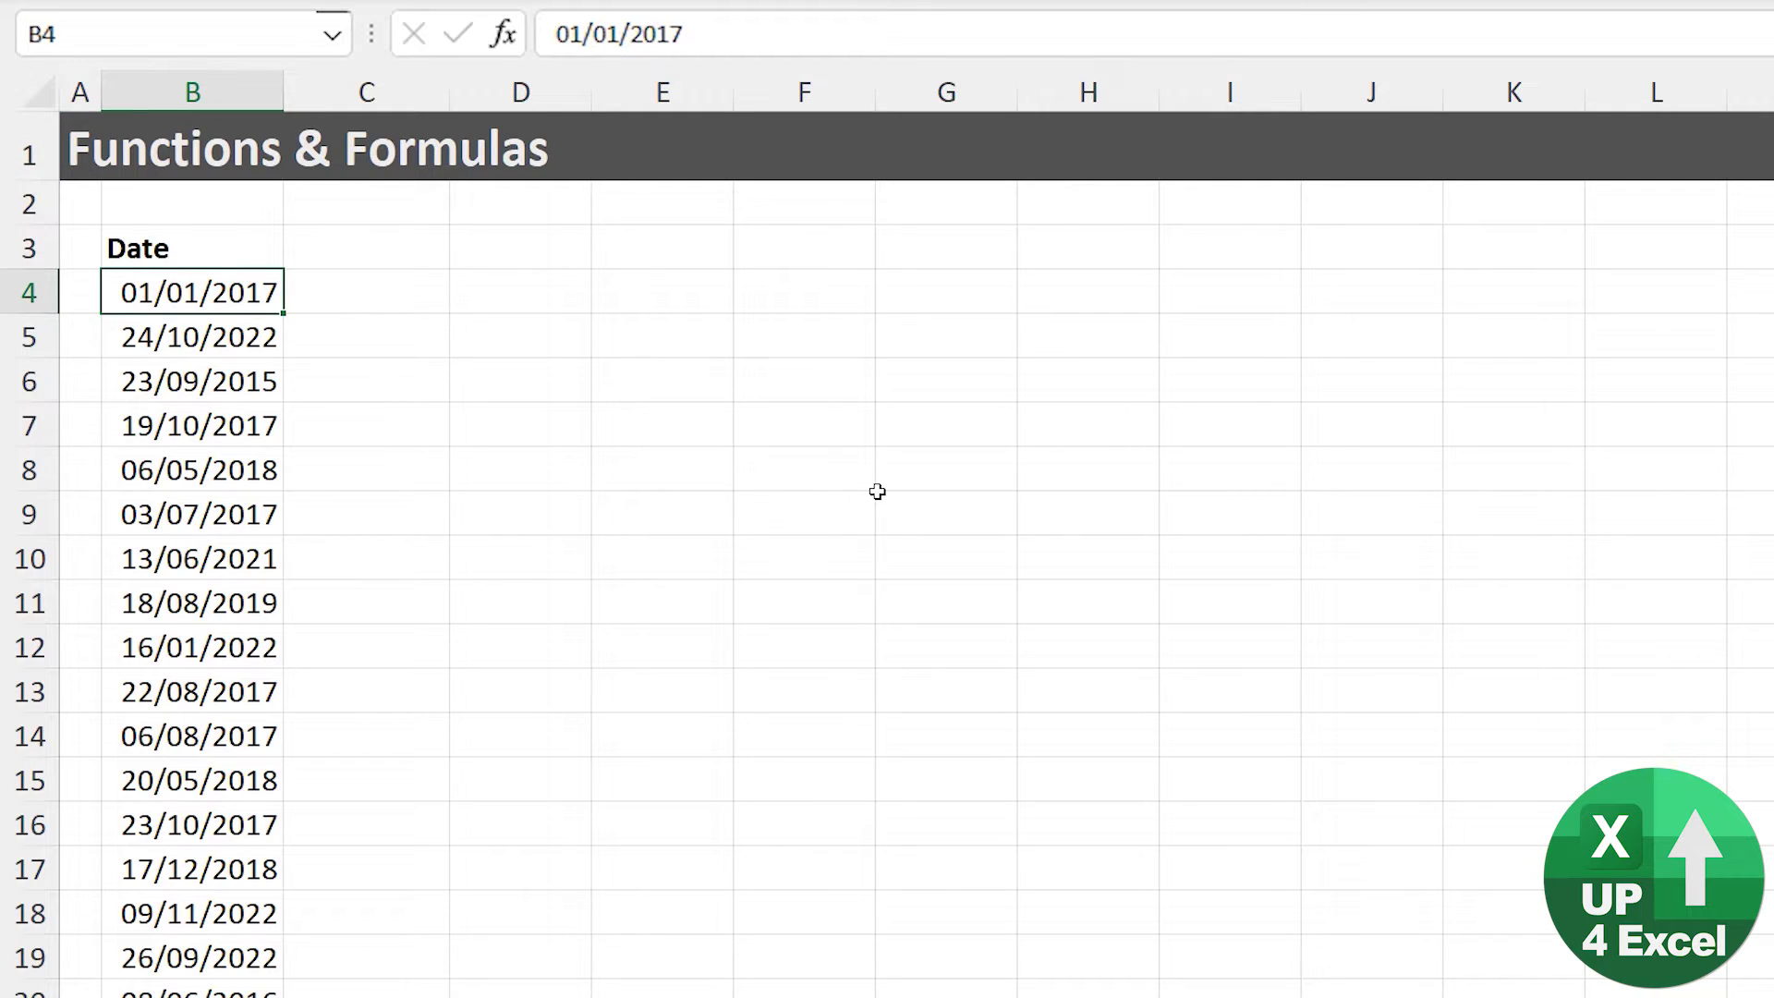
pyautogui.hotkey('ctrl', 'Down')
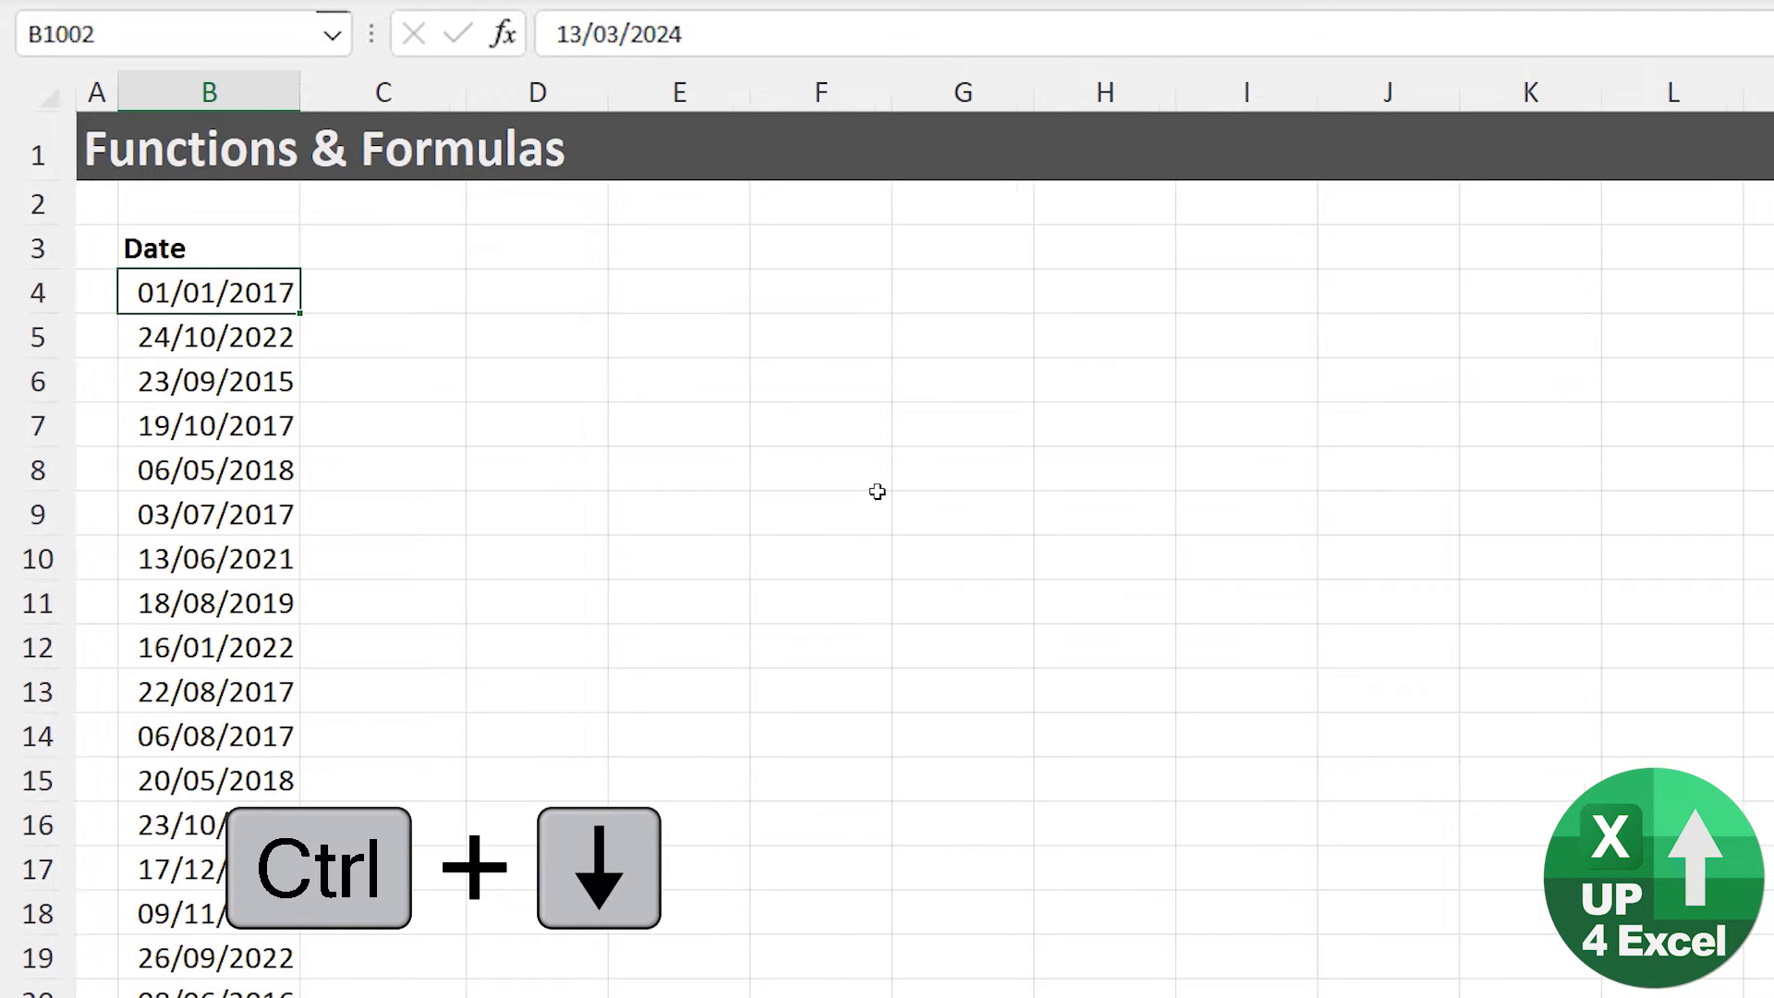
pyautogui.hotkey('ctrl', 'Up')
pyautogui.hotkey('ctrl', 'Up')
pyautogui.hotkey('ctrl', 'Up')
pyautogui.press('Down')
pyautogui.press('Down')
pyautogui.press('Down')
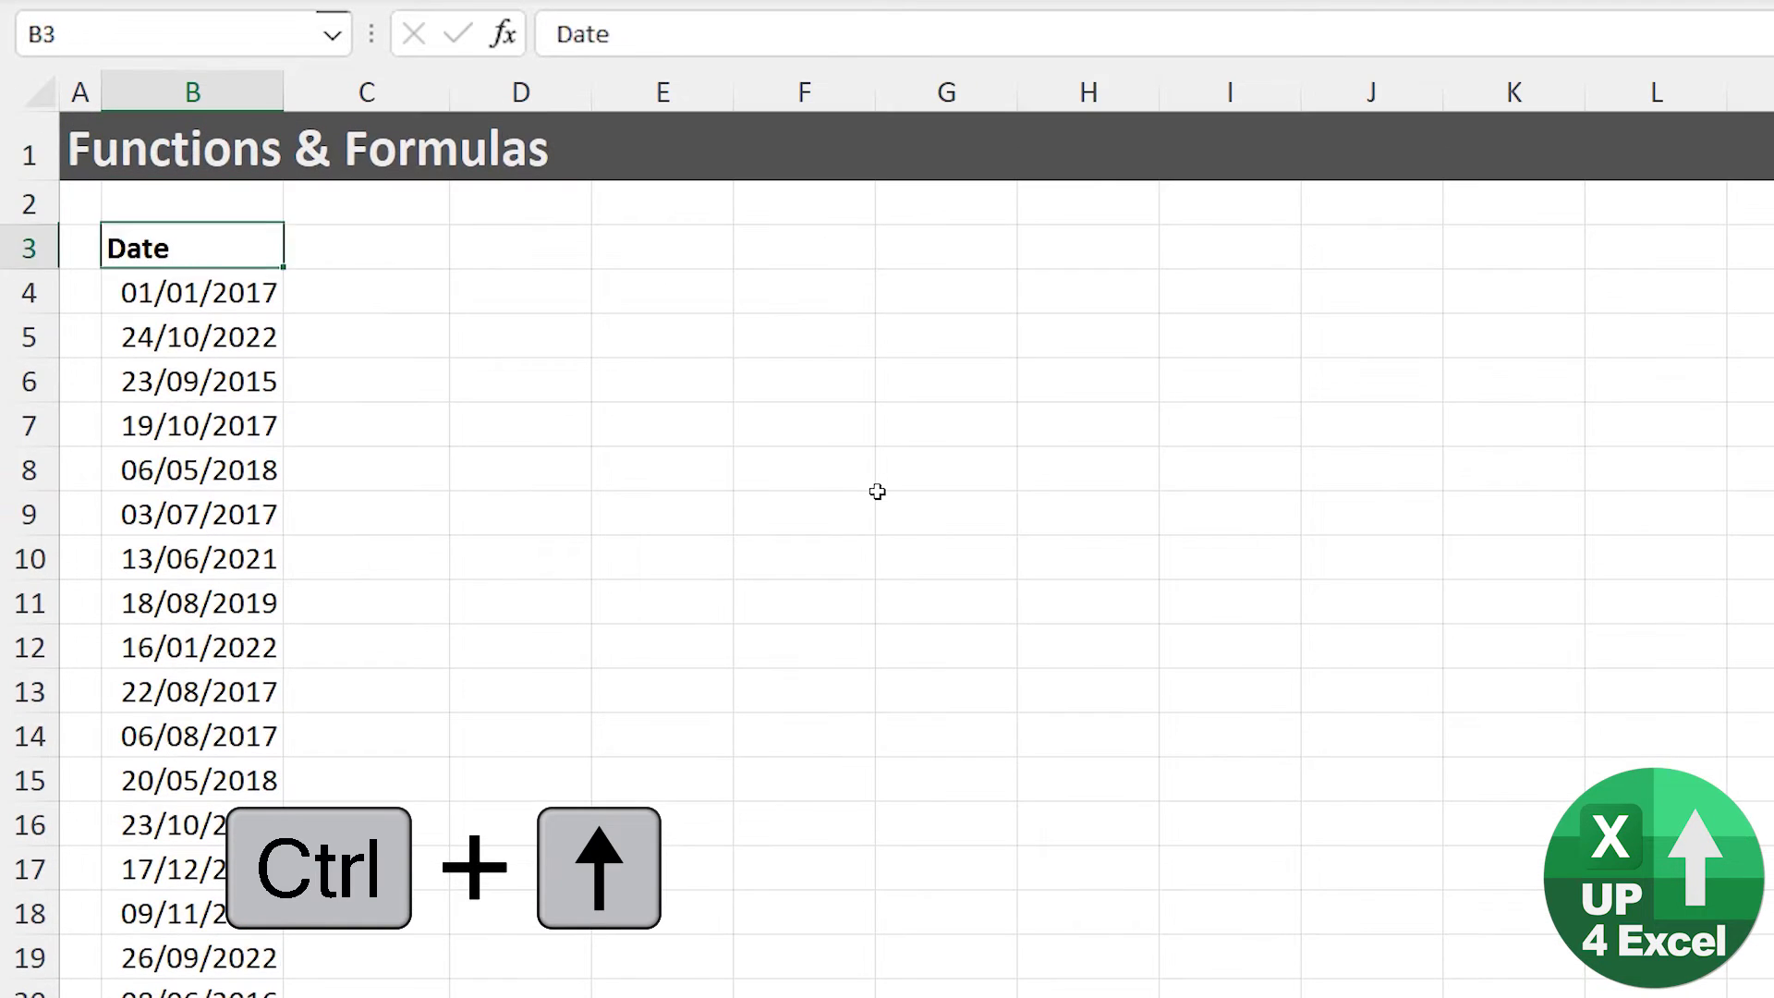
# Convert the date list in B3:B1002 into a table with headers
pyautogui.hotkey('ctrl', 't')
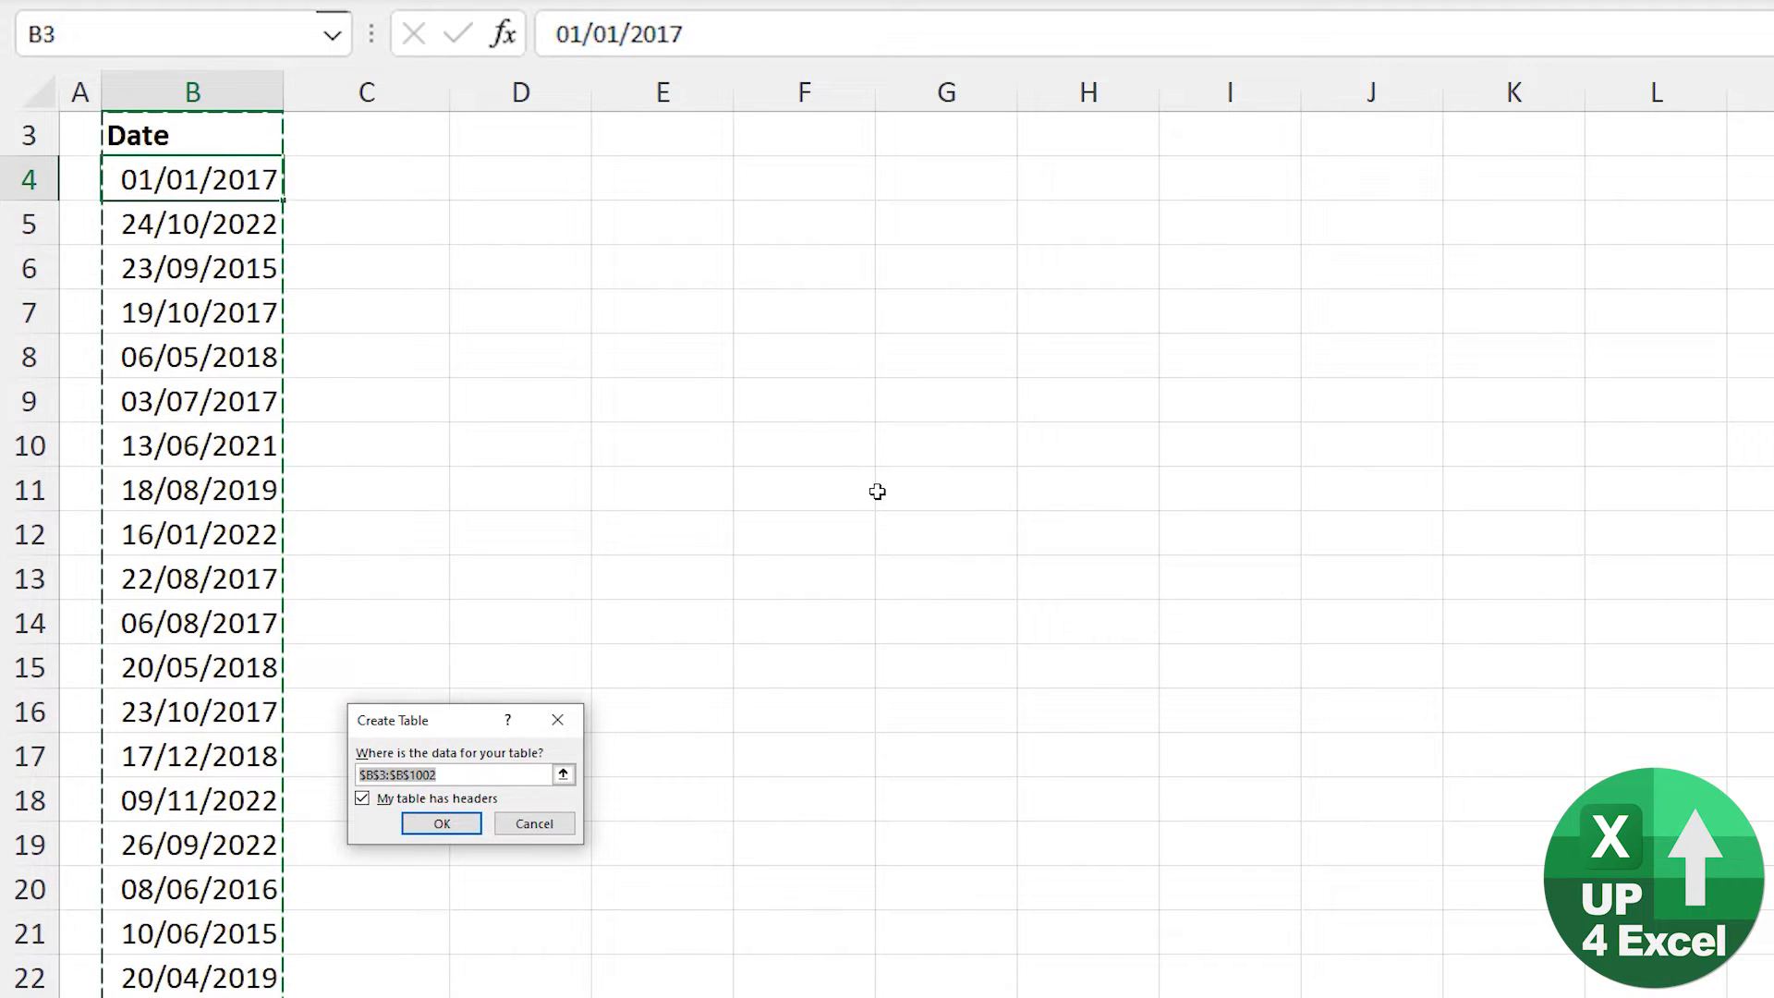
pyautogui.press('Return')
pyautogui.press('Up')
pyautogui.press('Up')
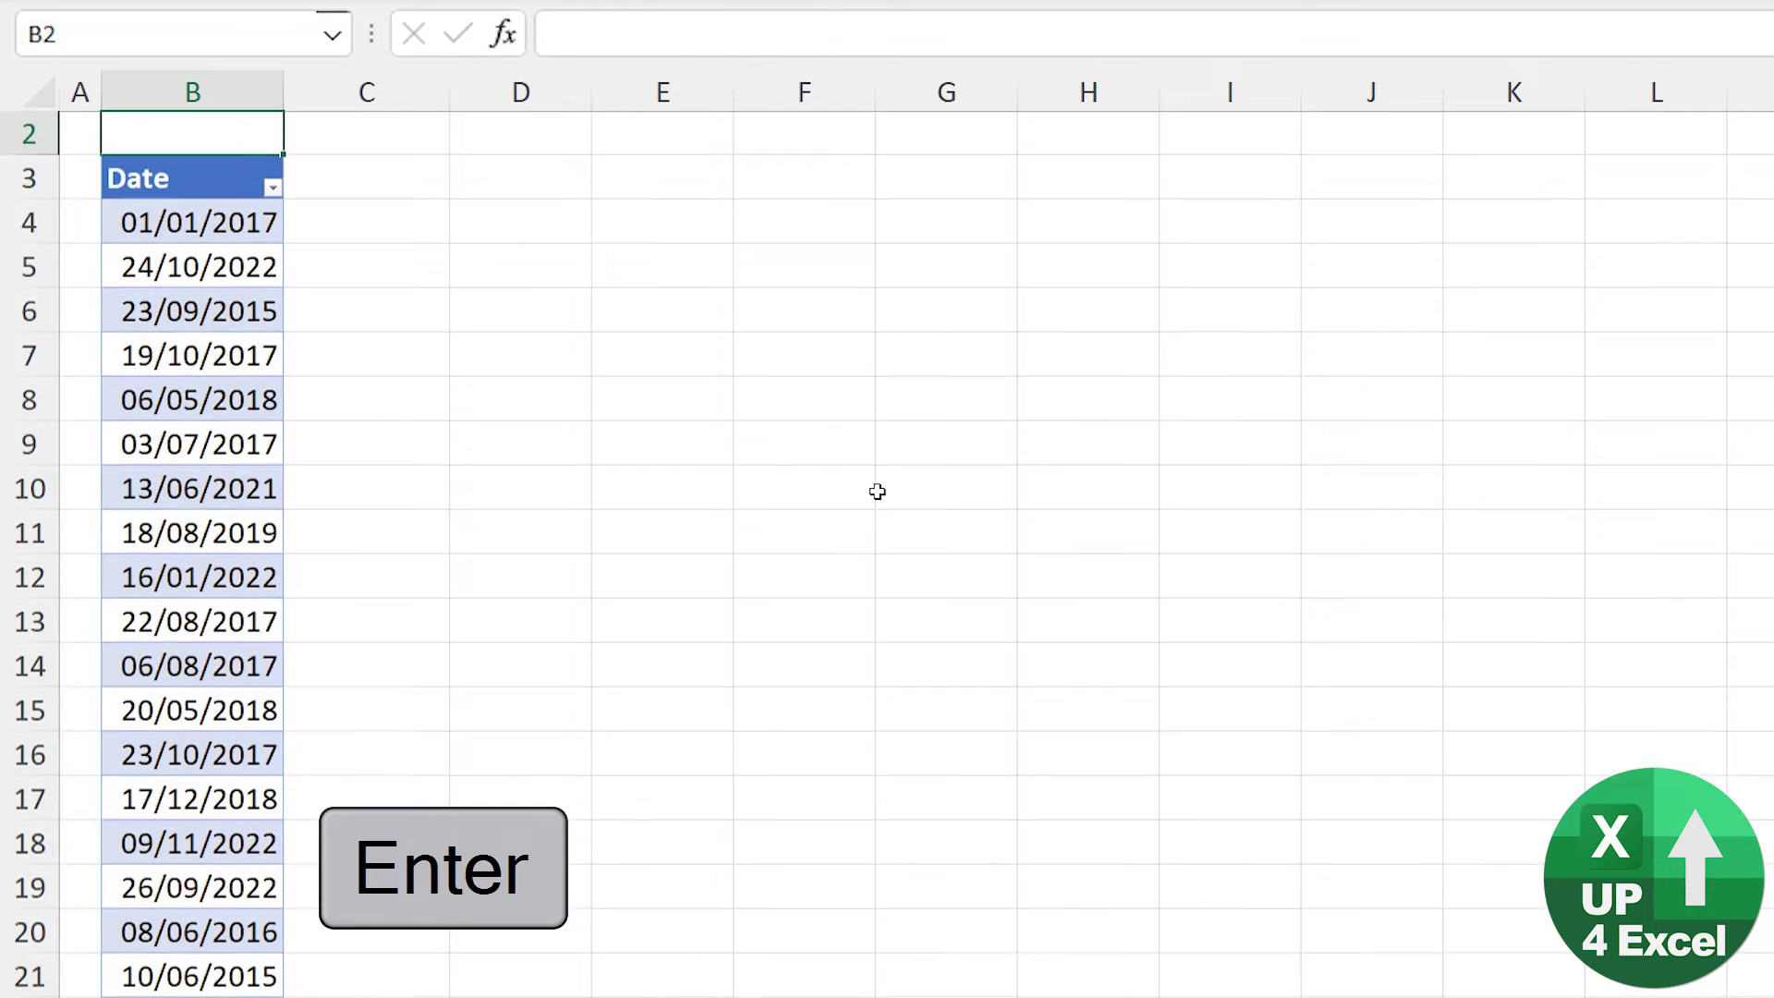
pyautogui.press('Down')
pyautogui.press('Down')
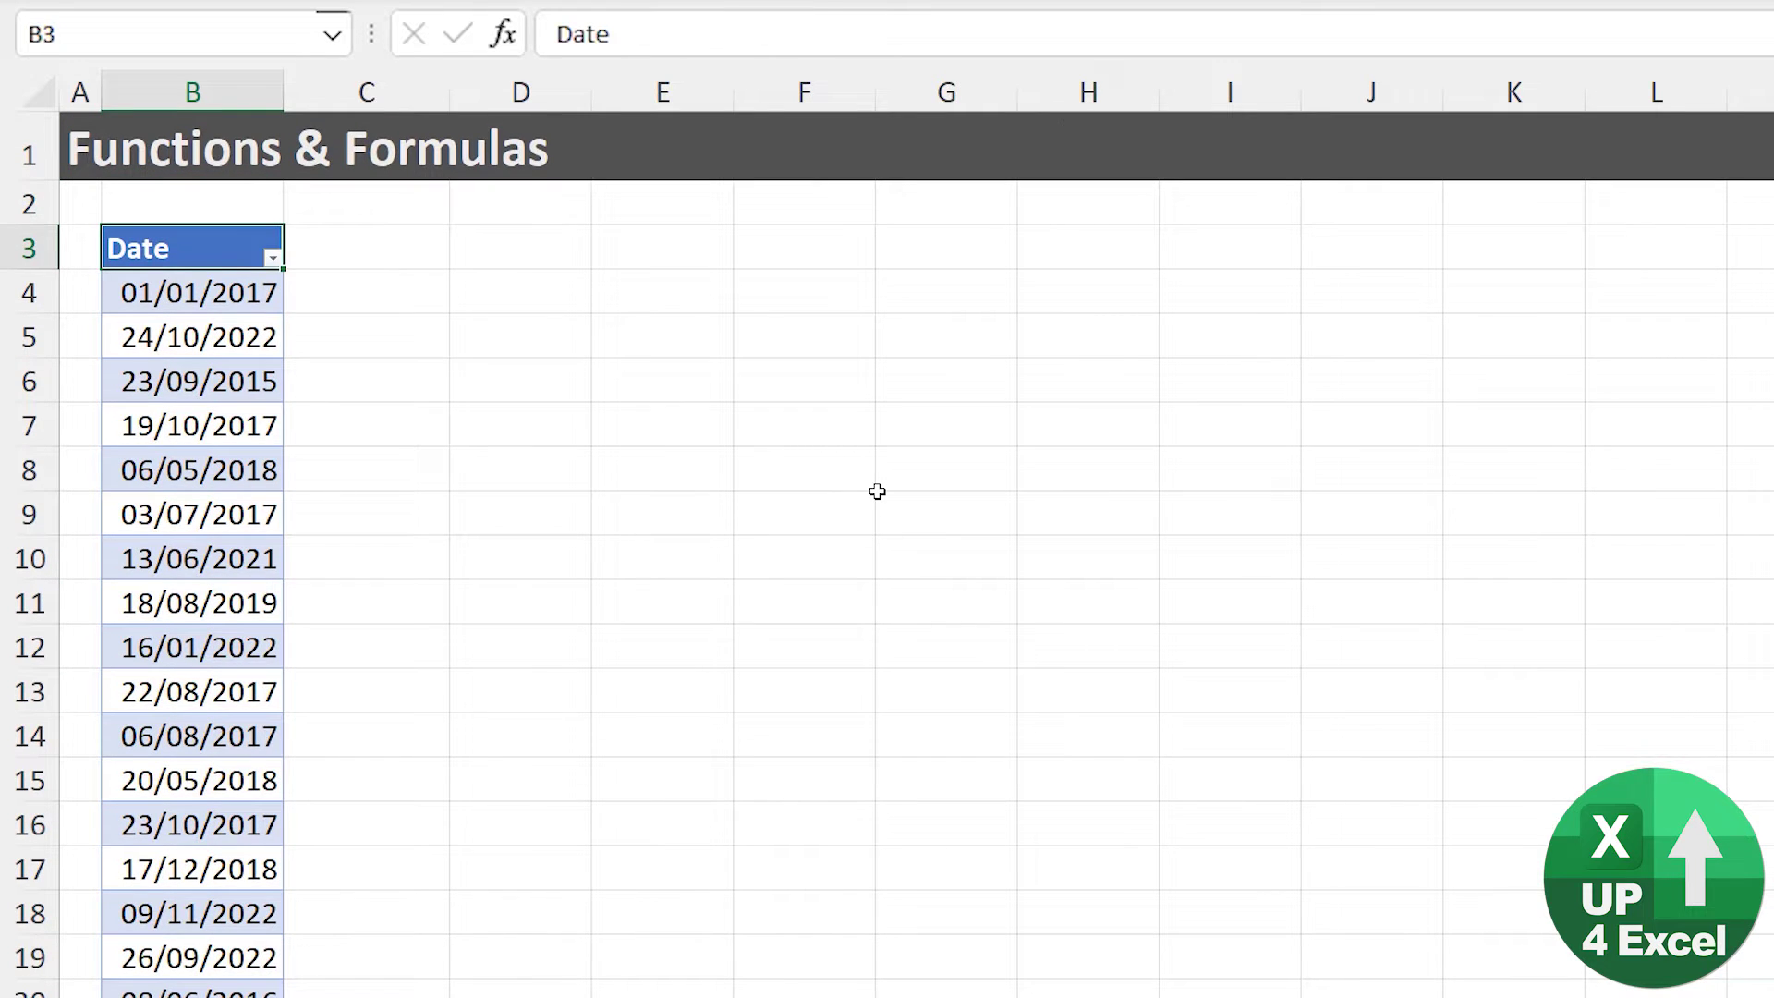
# Apply the grey banded Medium table style to the date table
pyautogui.click(919, 16)
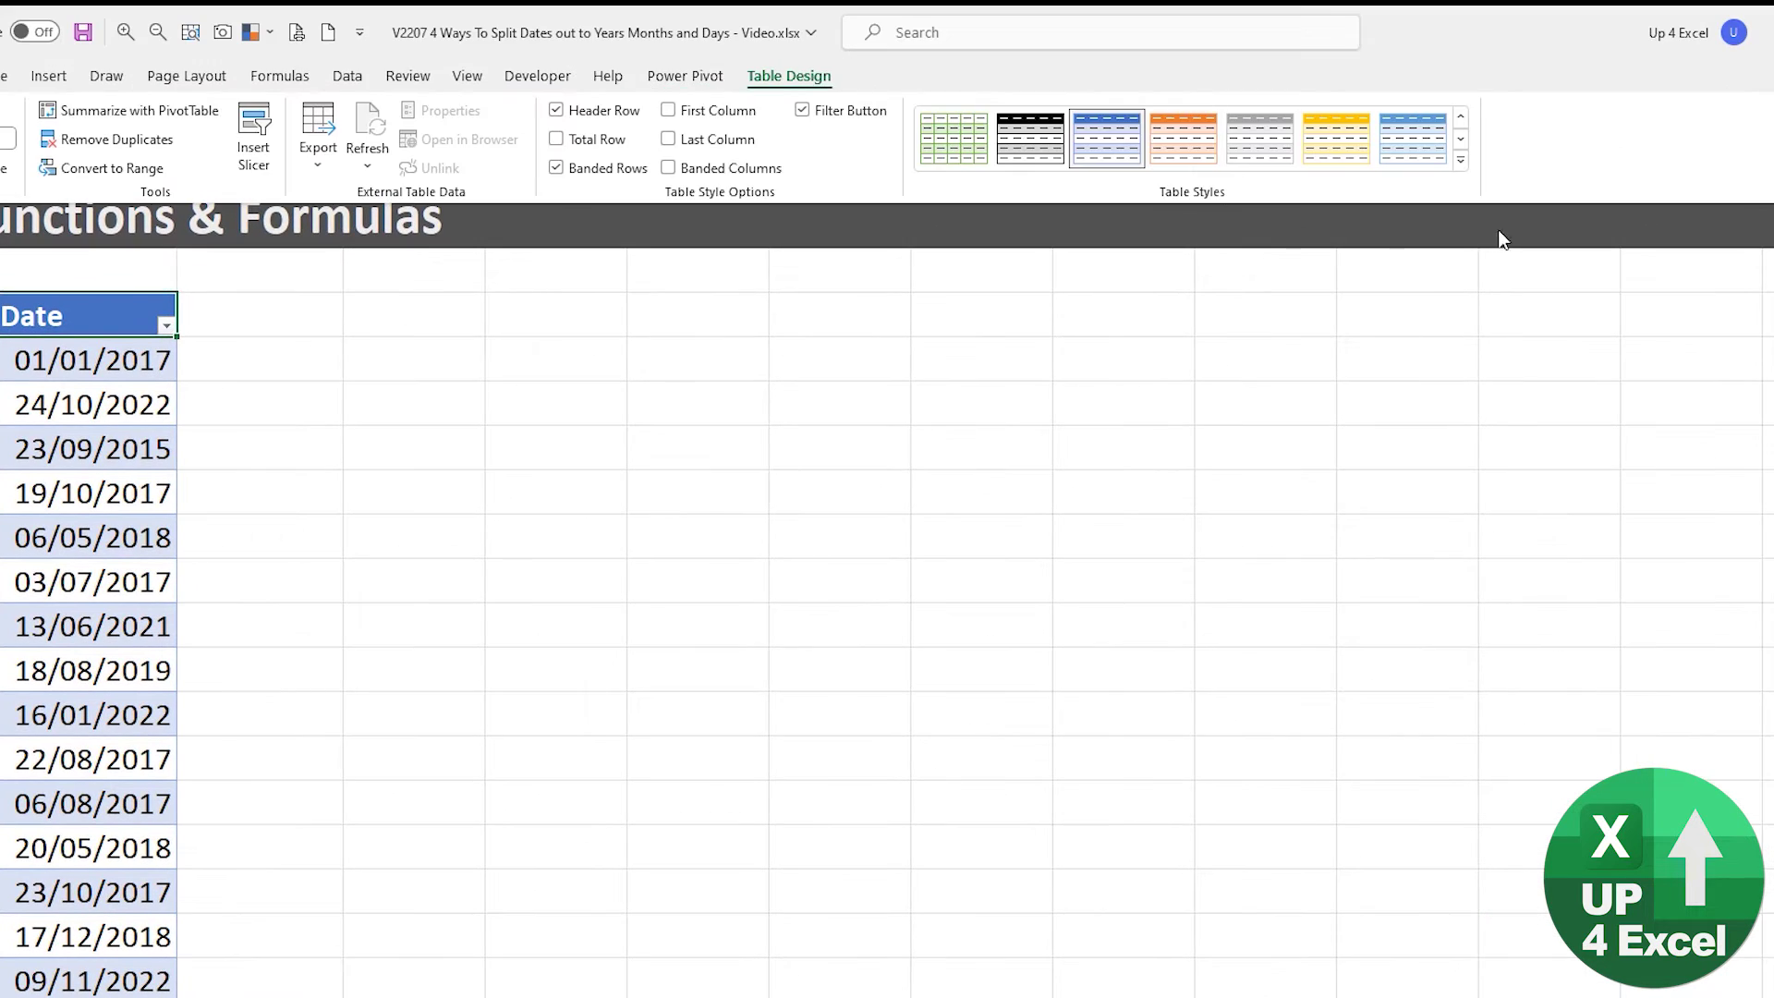
pyautogui.click(1462, 164)
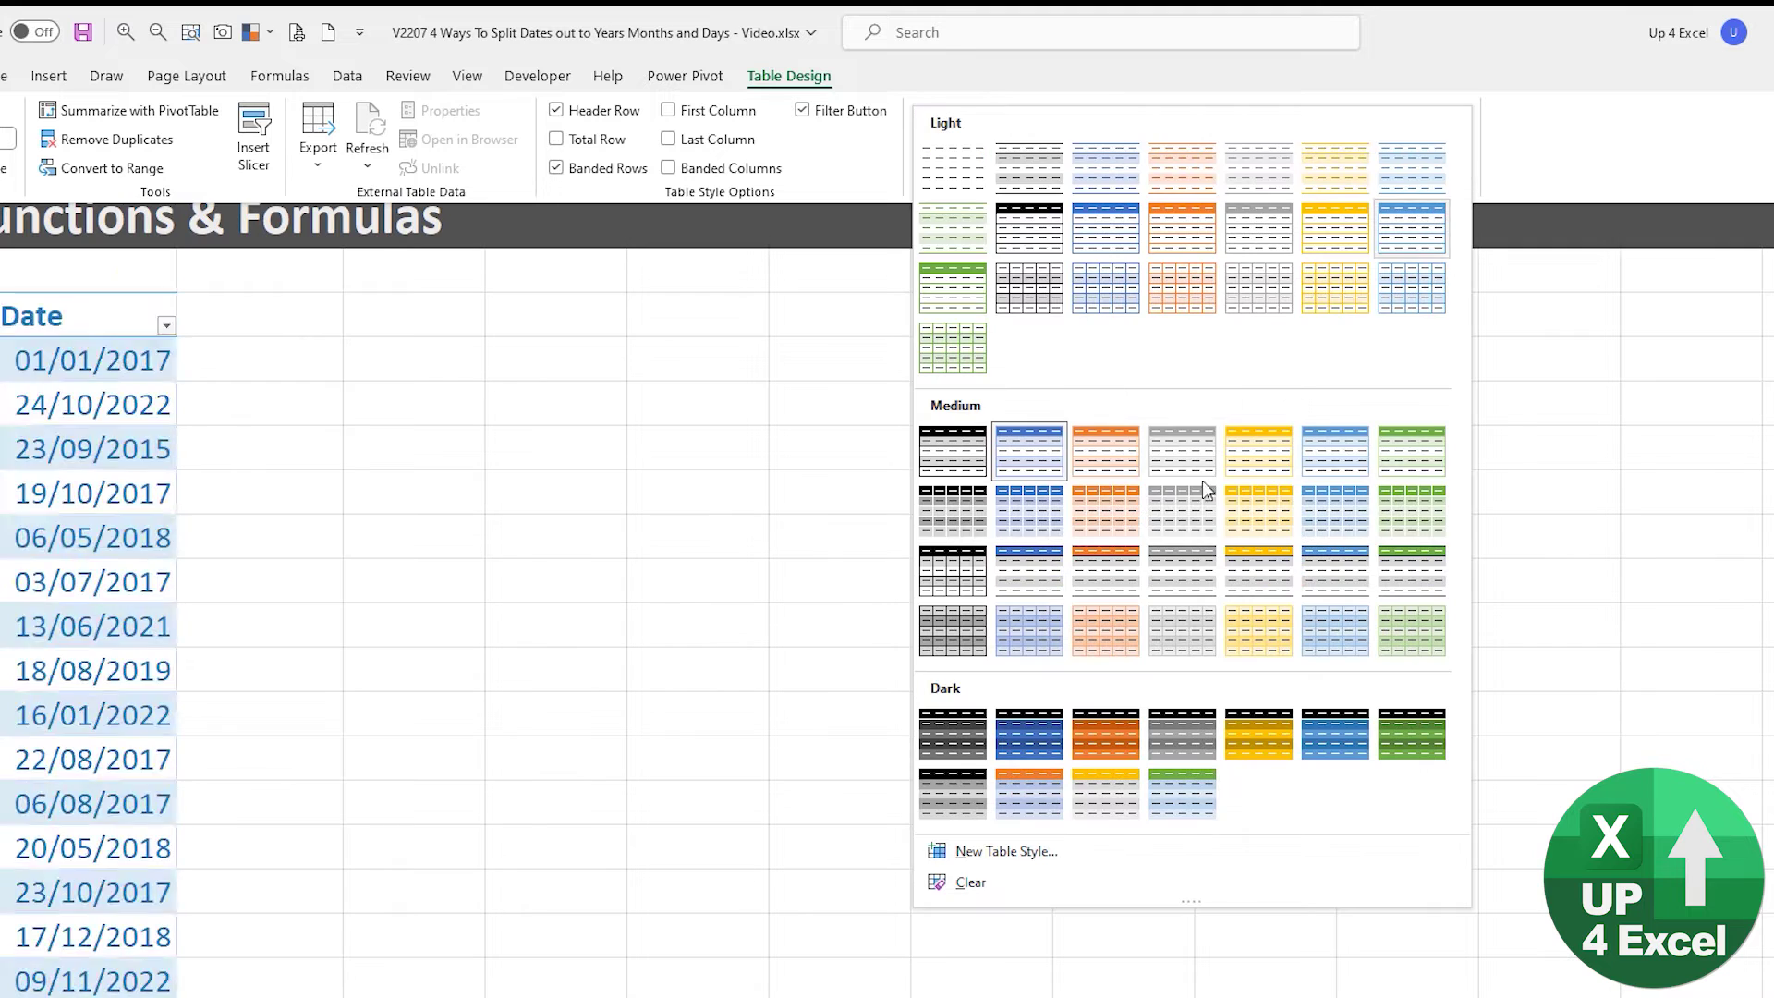
pyautogui.click(1169, 522)
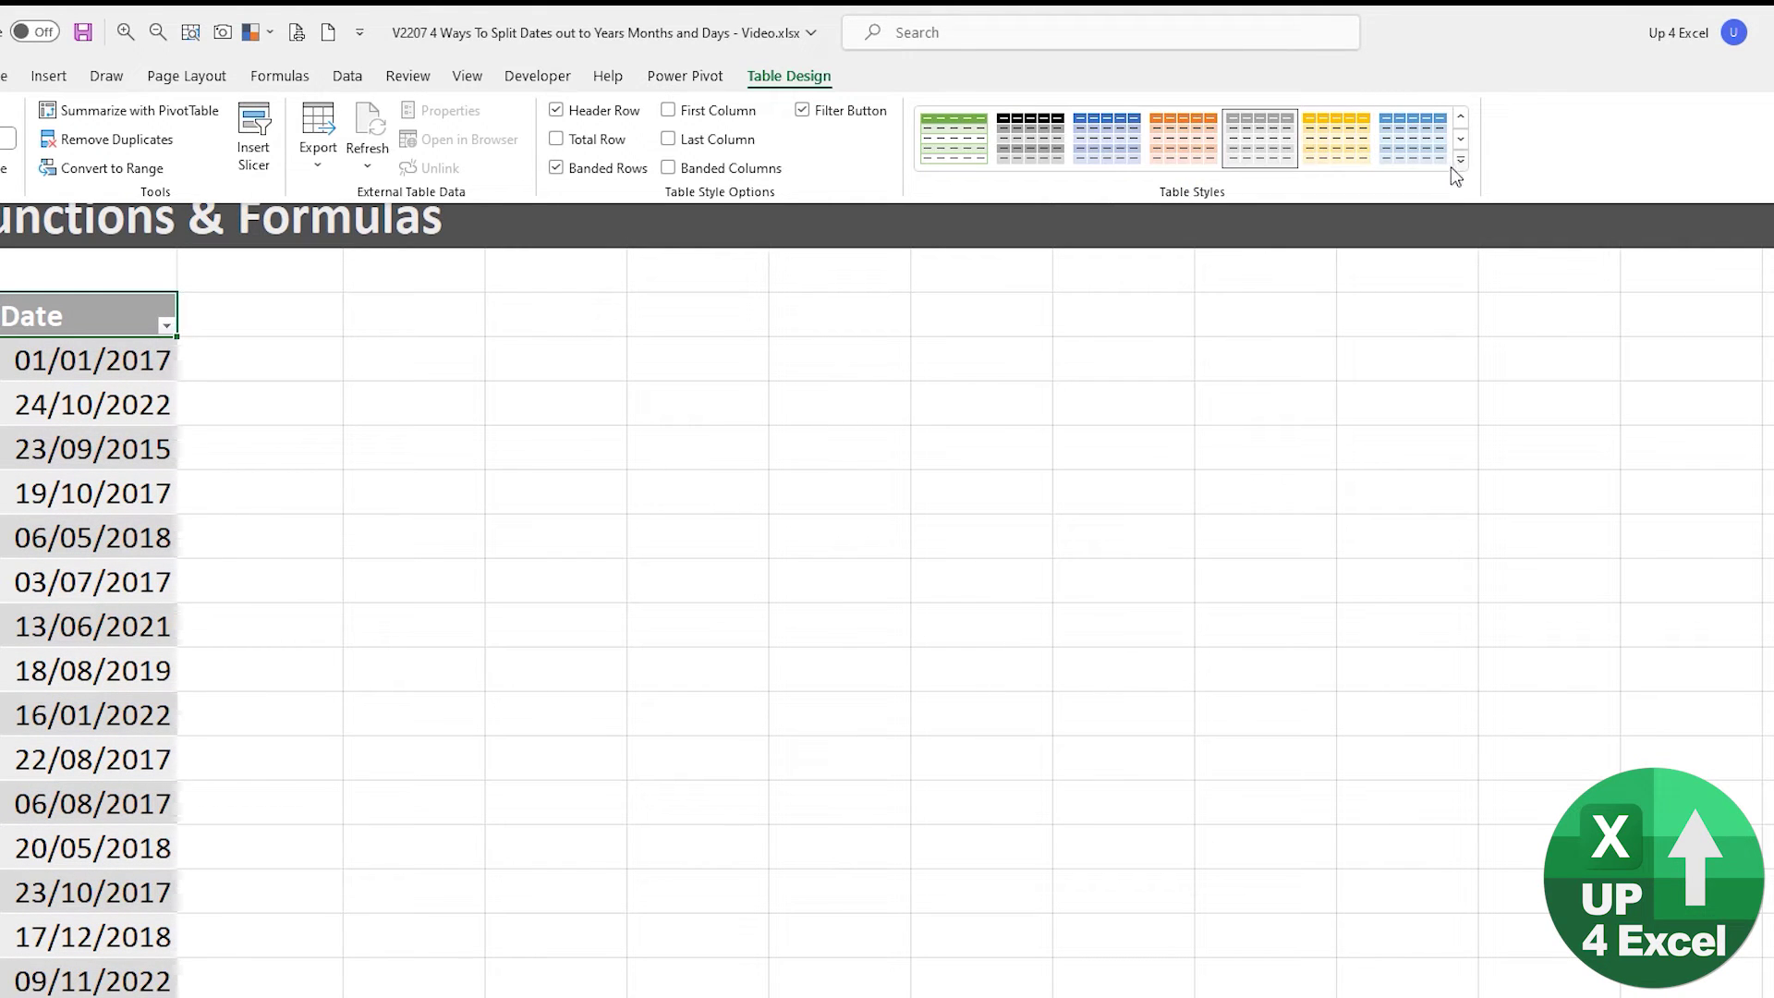
pyautogui.rightClick(1264, 146)
pyautogui.click(1340, 322)
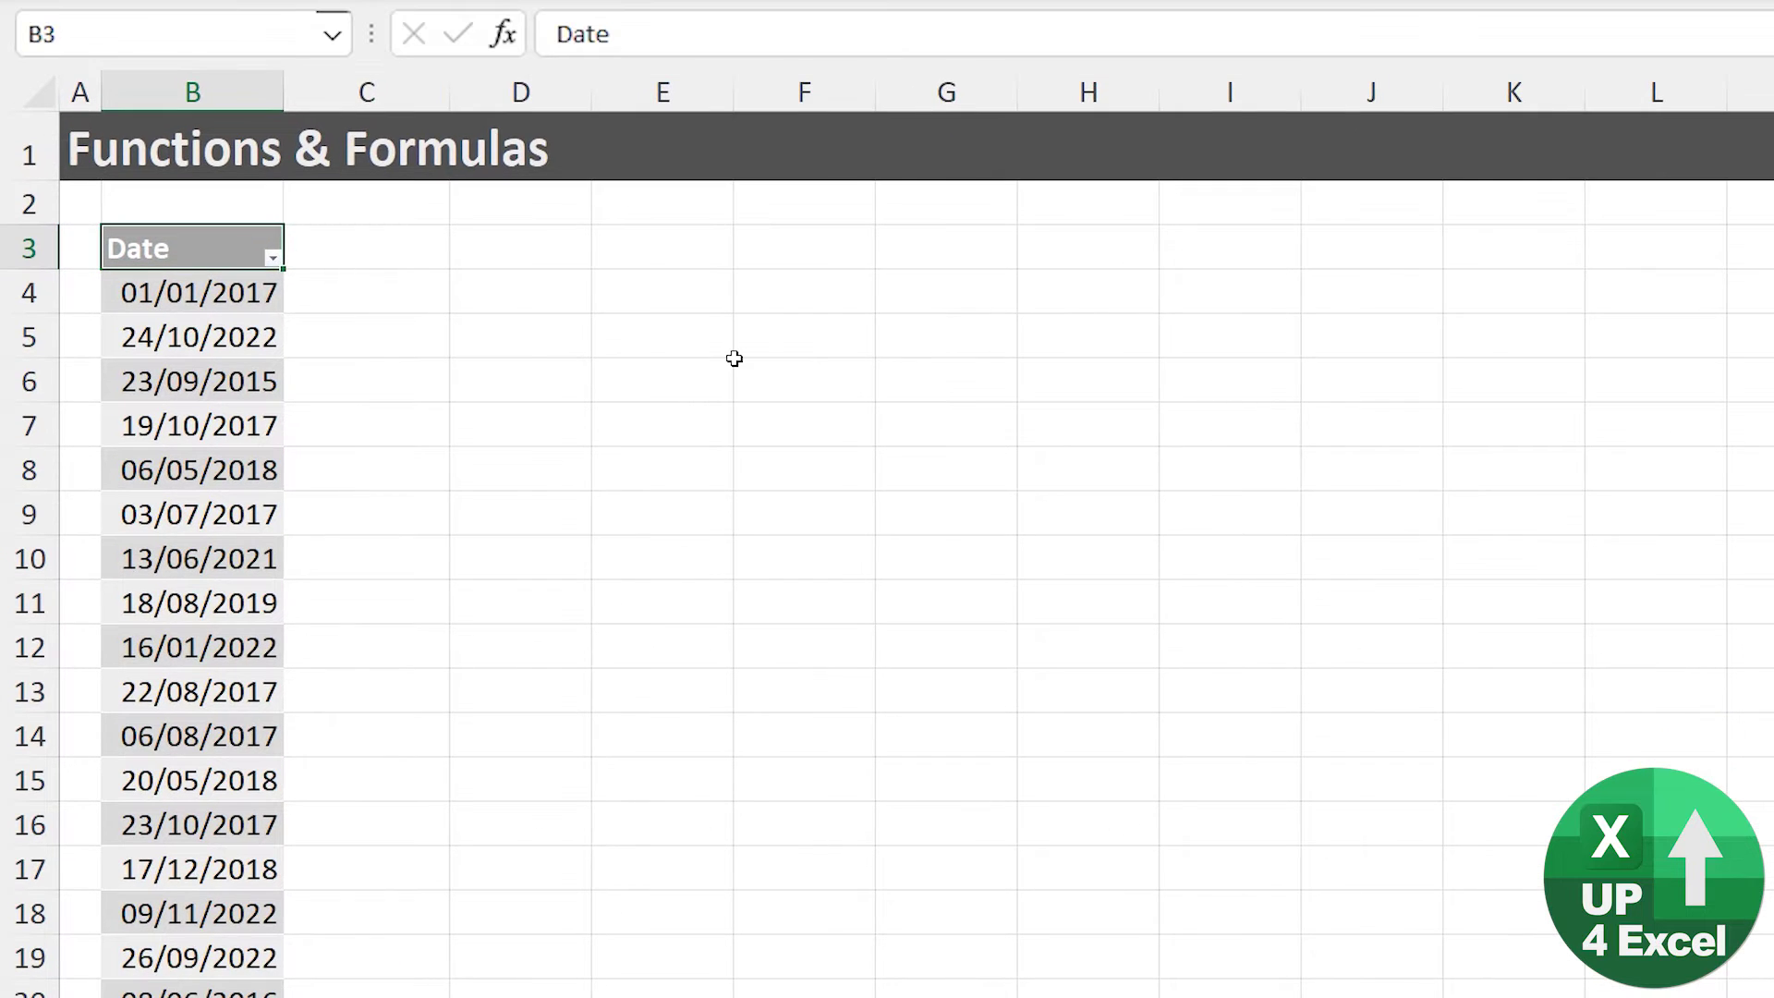
pyautogui.press('Right')
pyautogui.press('Down')
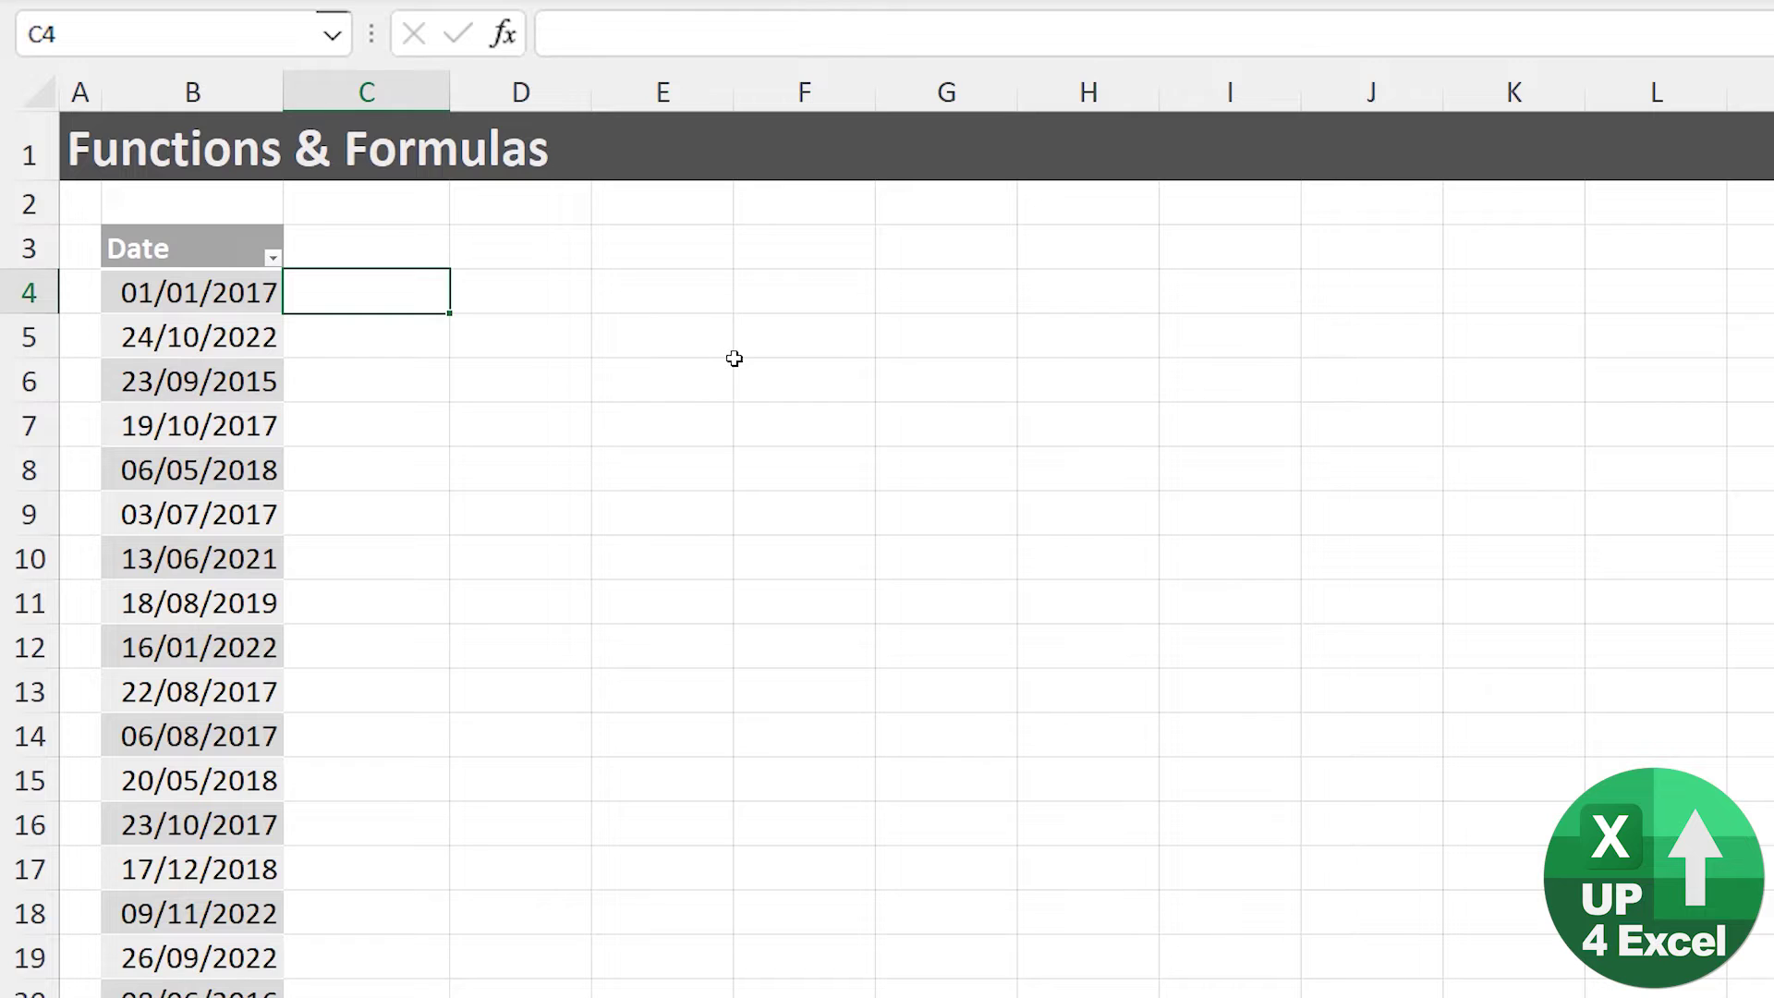
pyautogui.write('=')
pyautogui.press('Left')
pyautogui.press('Return')
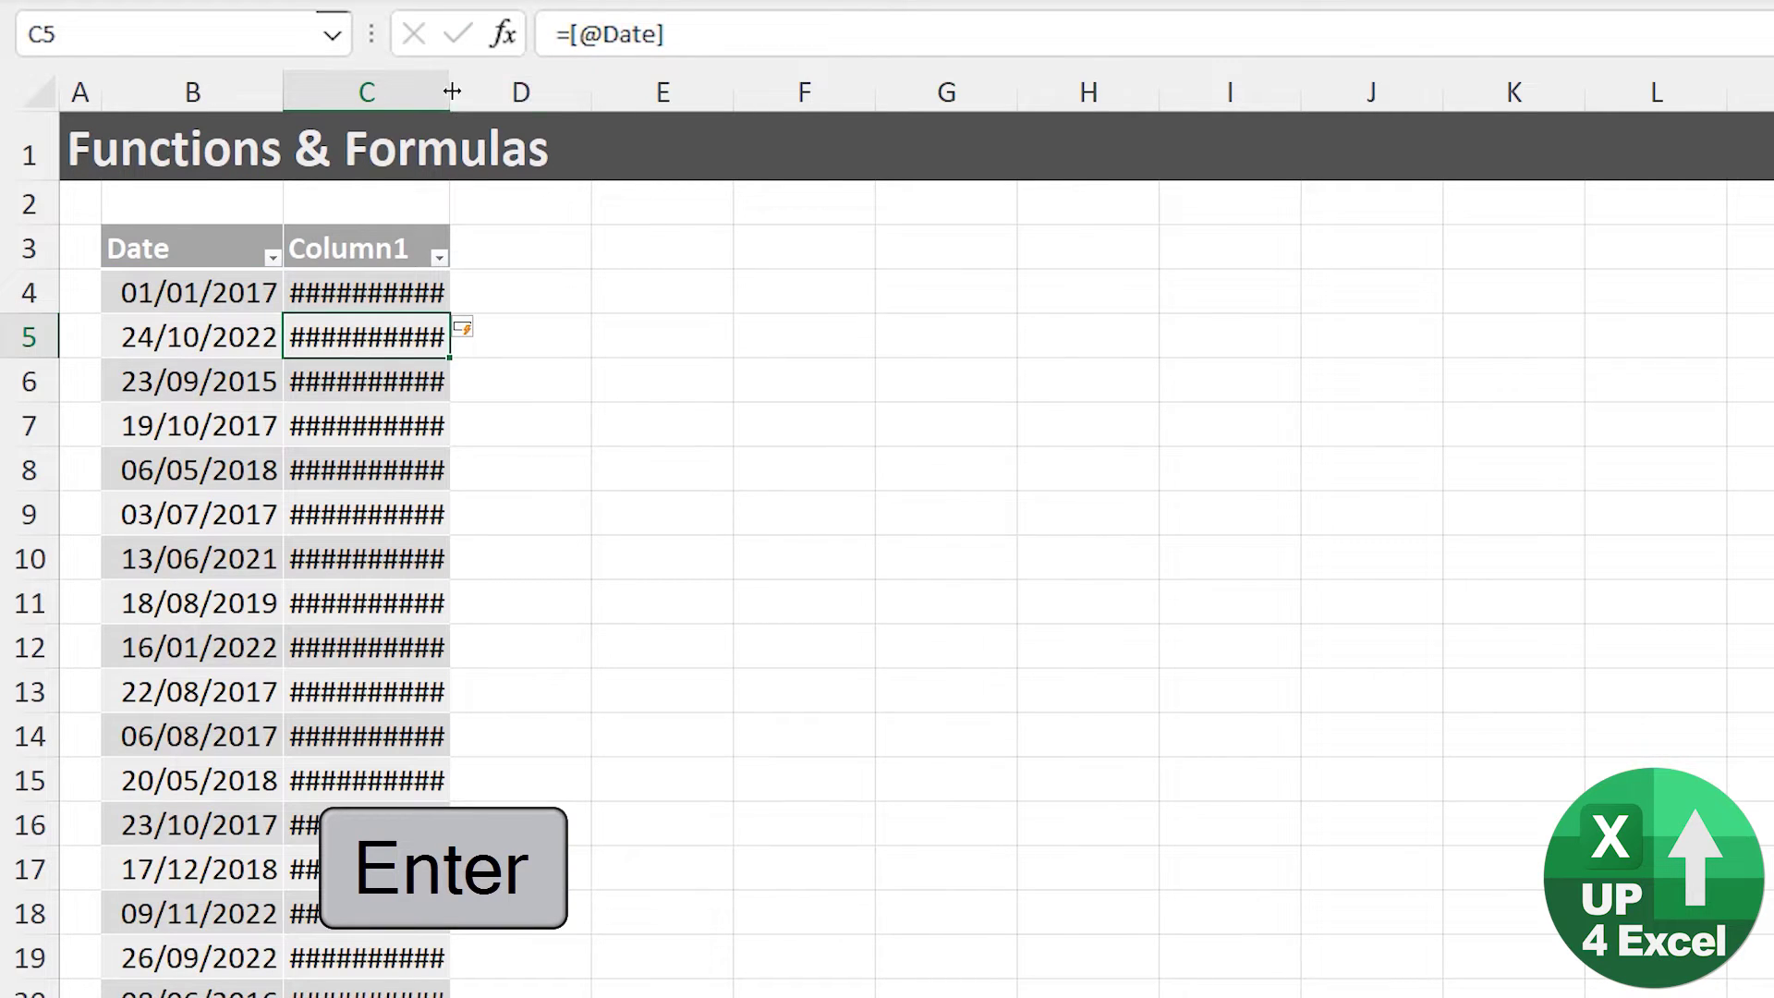
pyautogui.moveTo(450, 90); pyautogui.dragTo(486, 83)
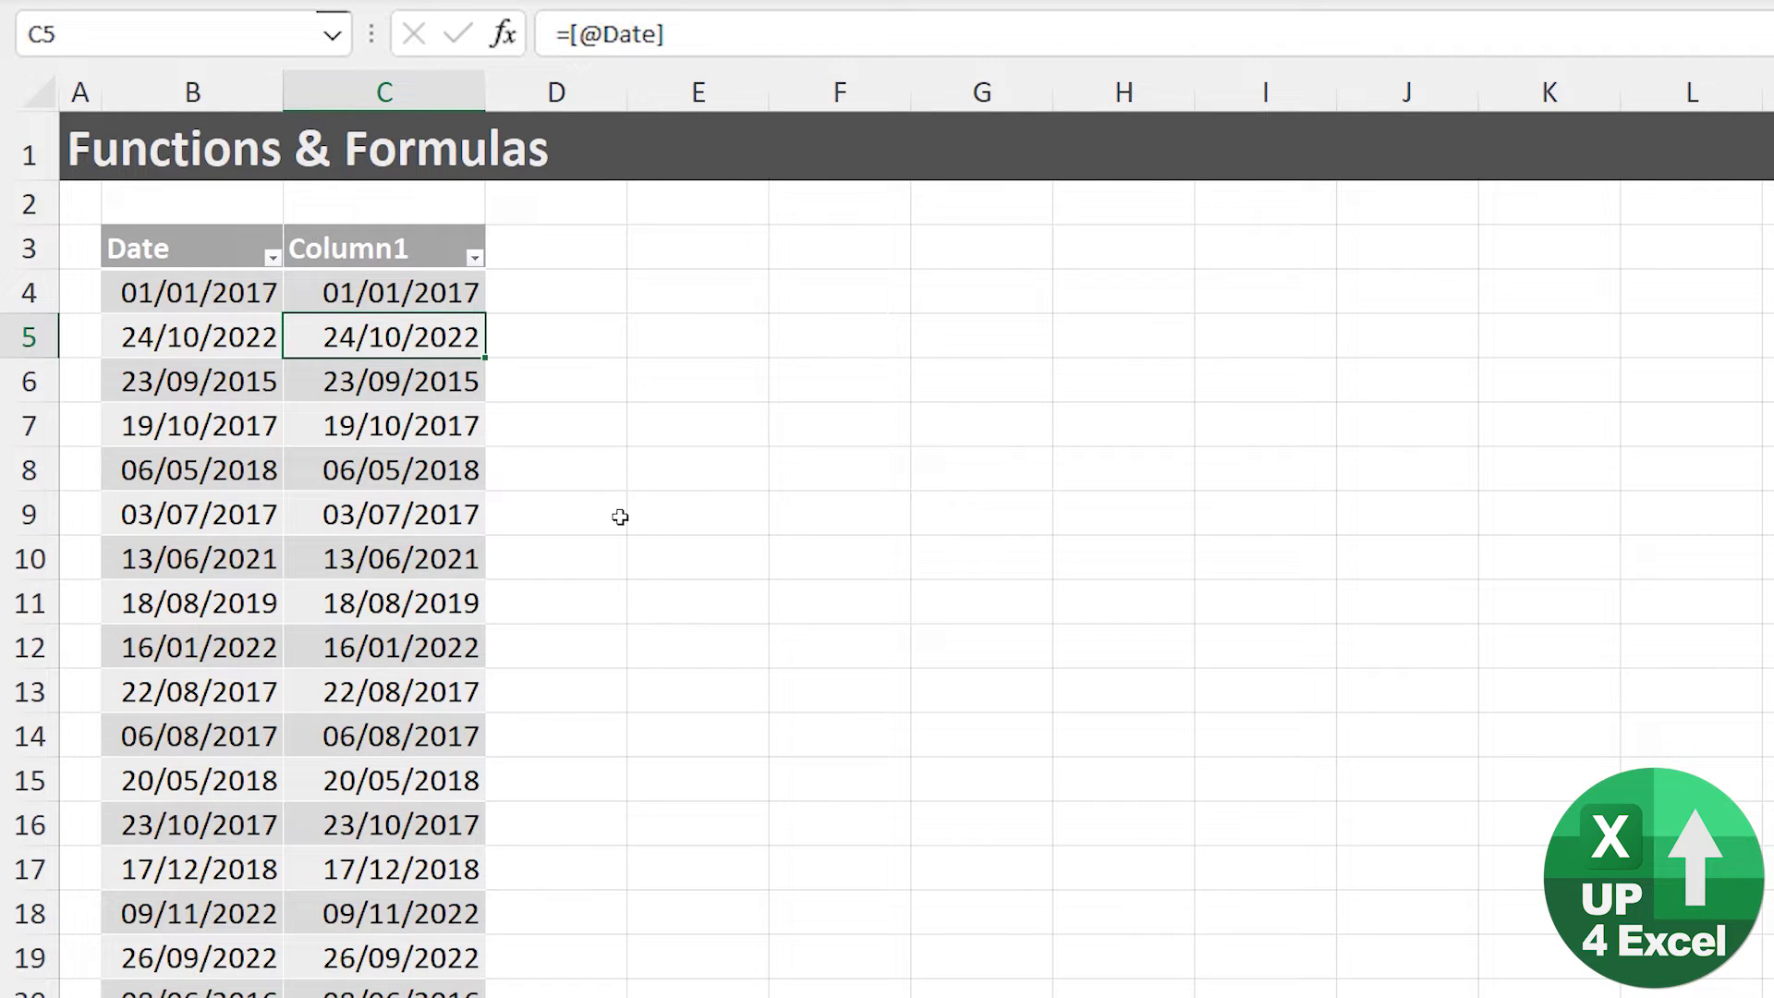
pyautogui.hotkey('ctrl', 'z')
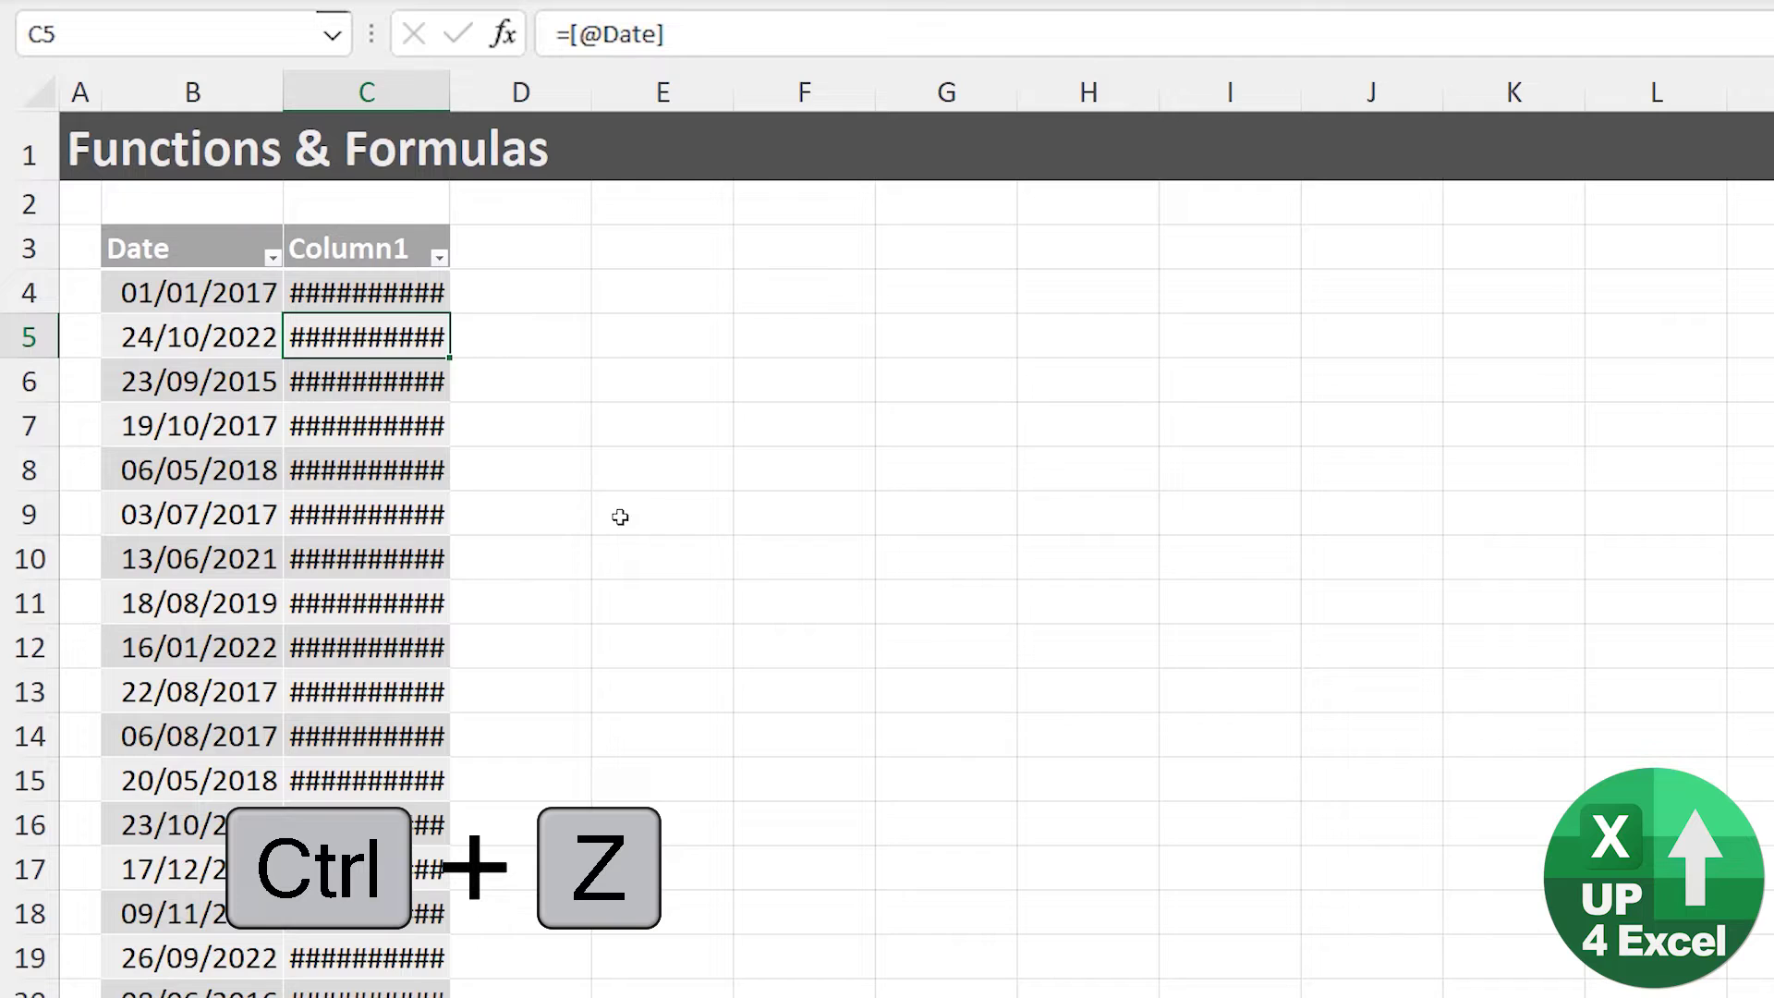
pyautogui.hotkey('ctrl', 'z')
pyautogui.hotkey('ctrl', 'z')
# Widen column C and add a table column headed Year in C3
pyautogui.moveTo(451, 89); pyautogui.dragTo(505, 84)
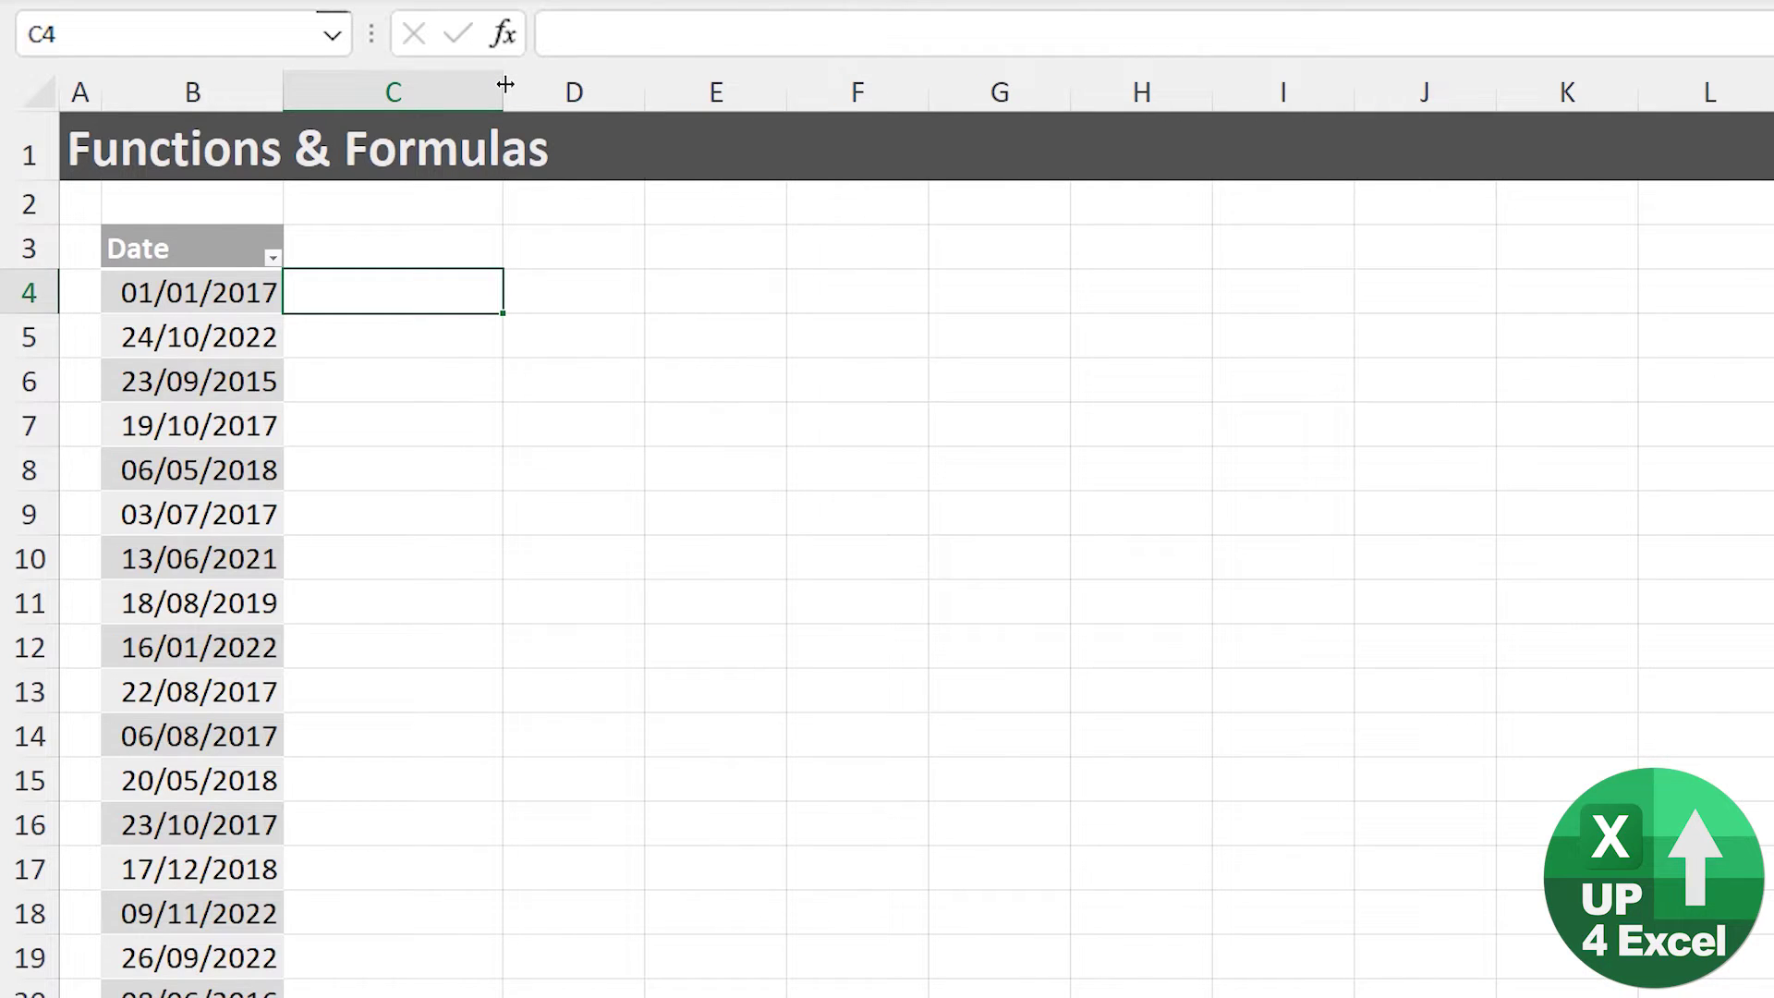
pyautogui.press('Up')
pyautogui.write('Year')
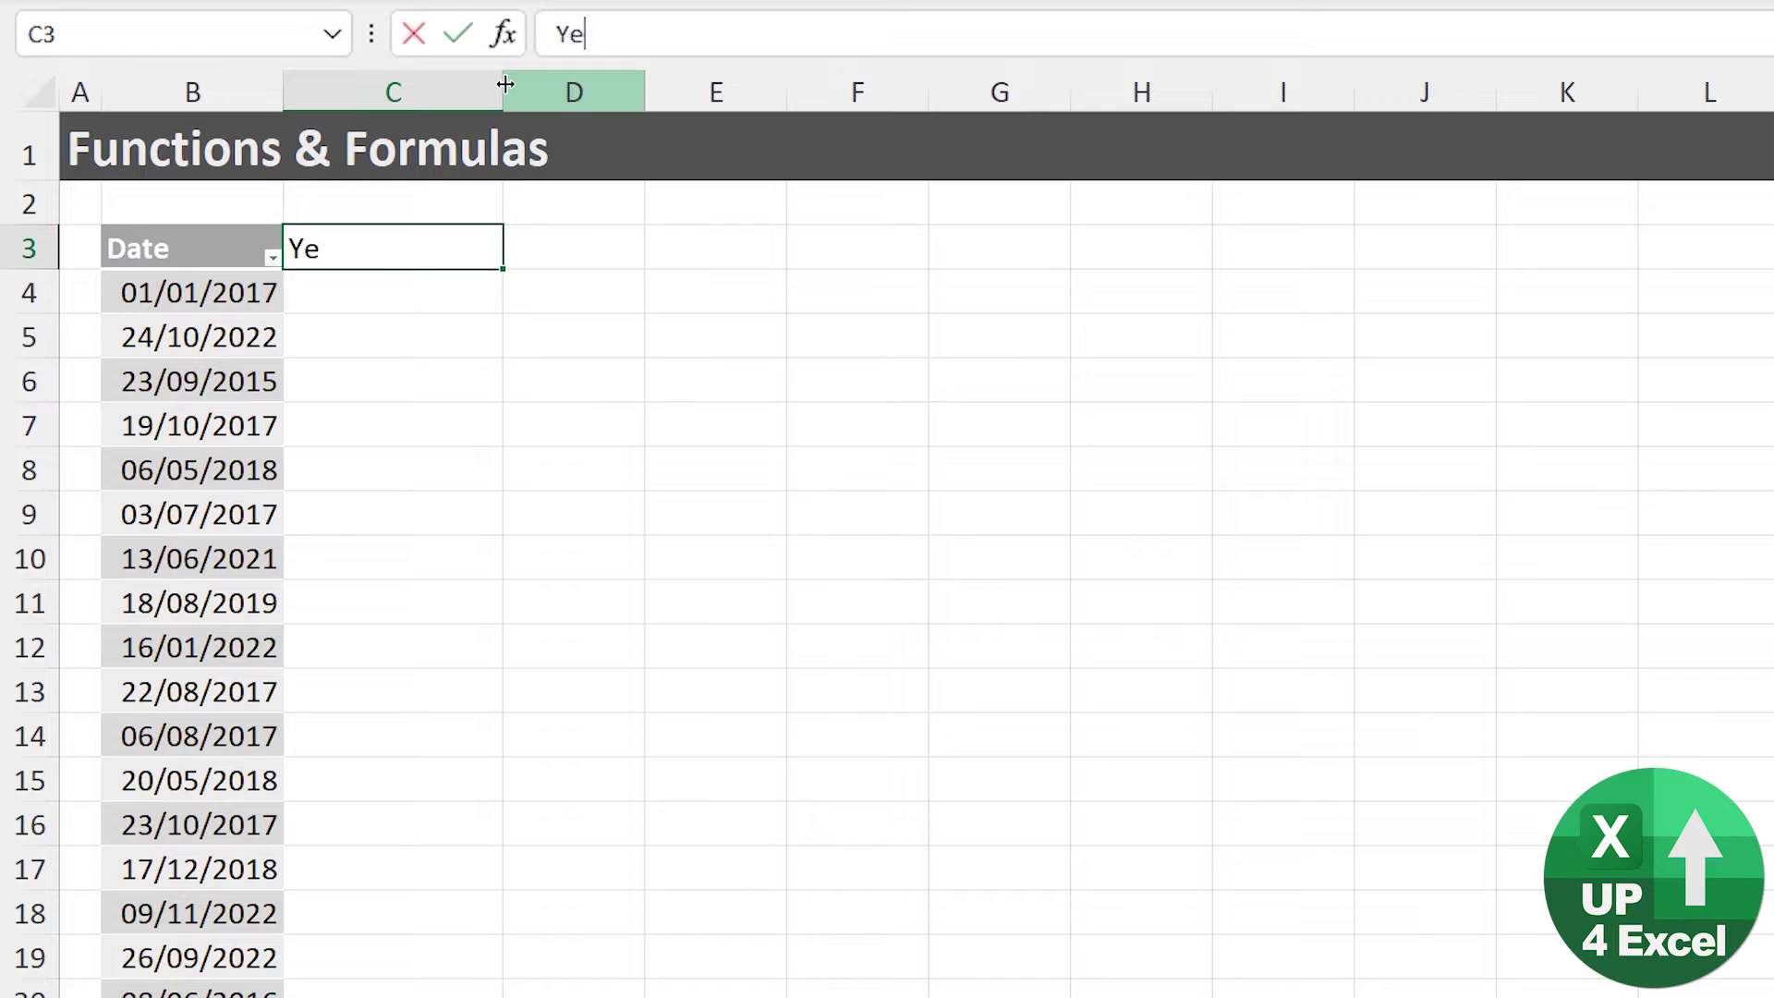
pyautogui.press('Return')
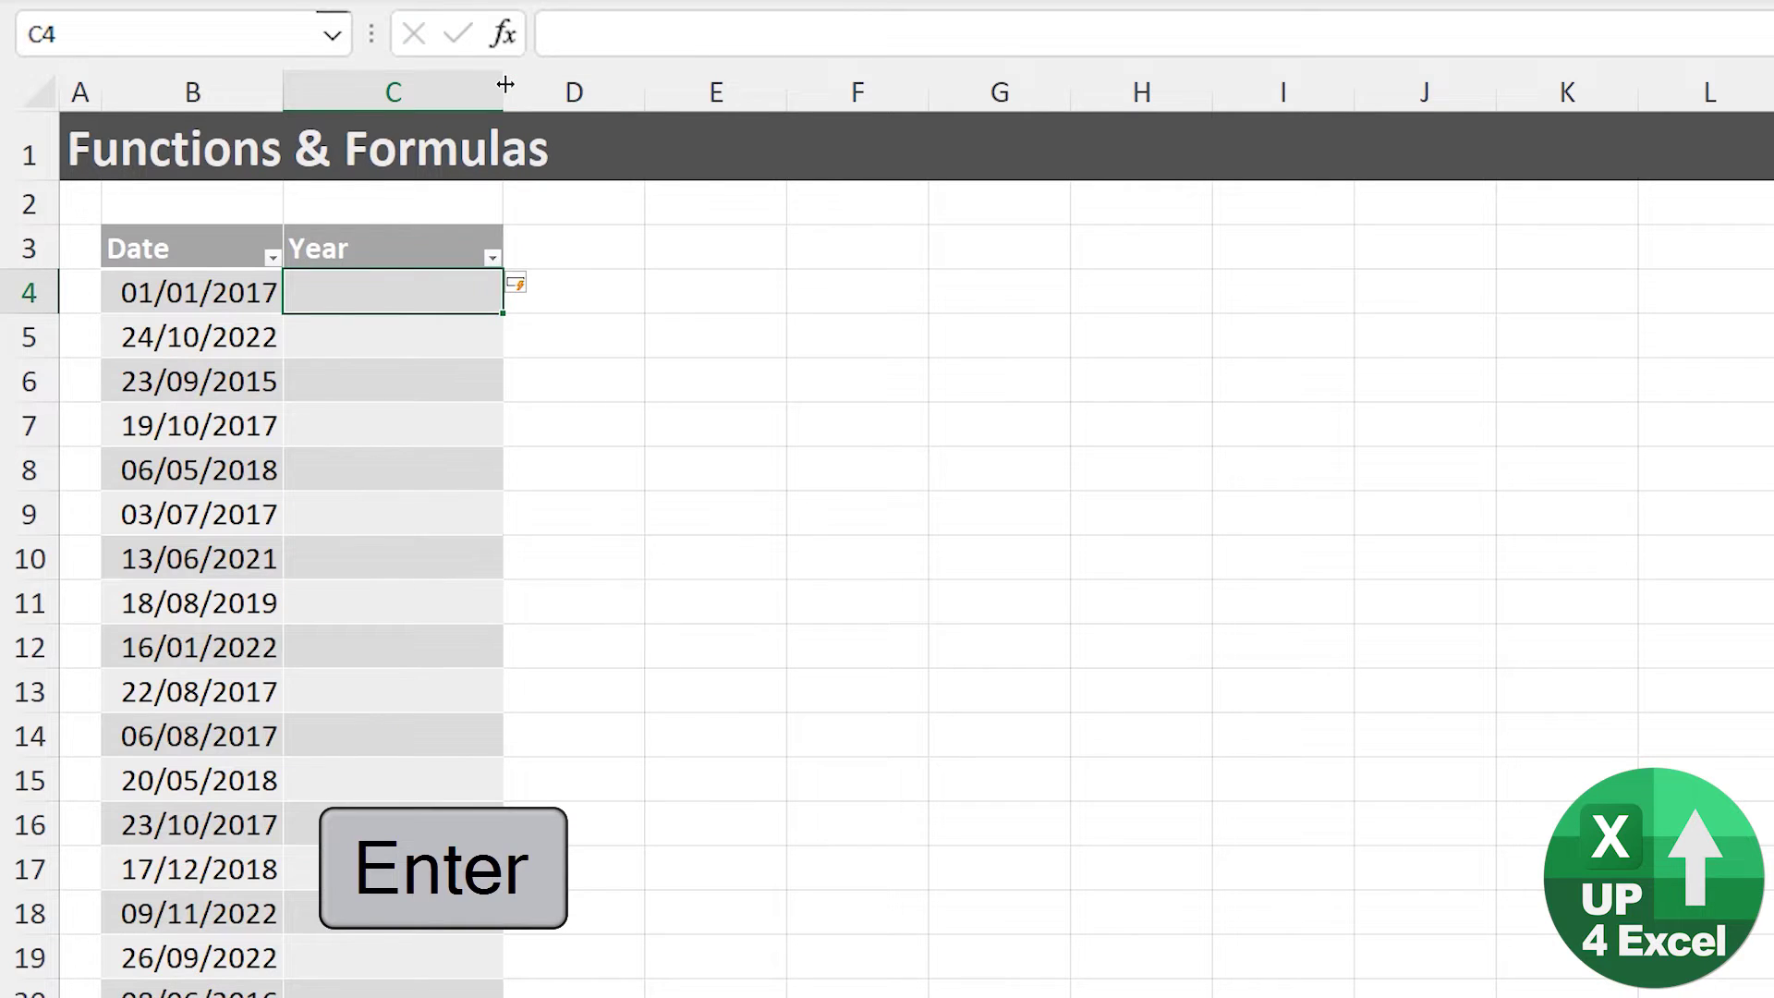
pyautogui.write('=')
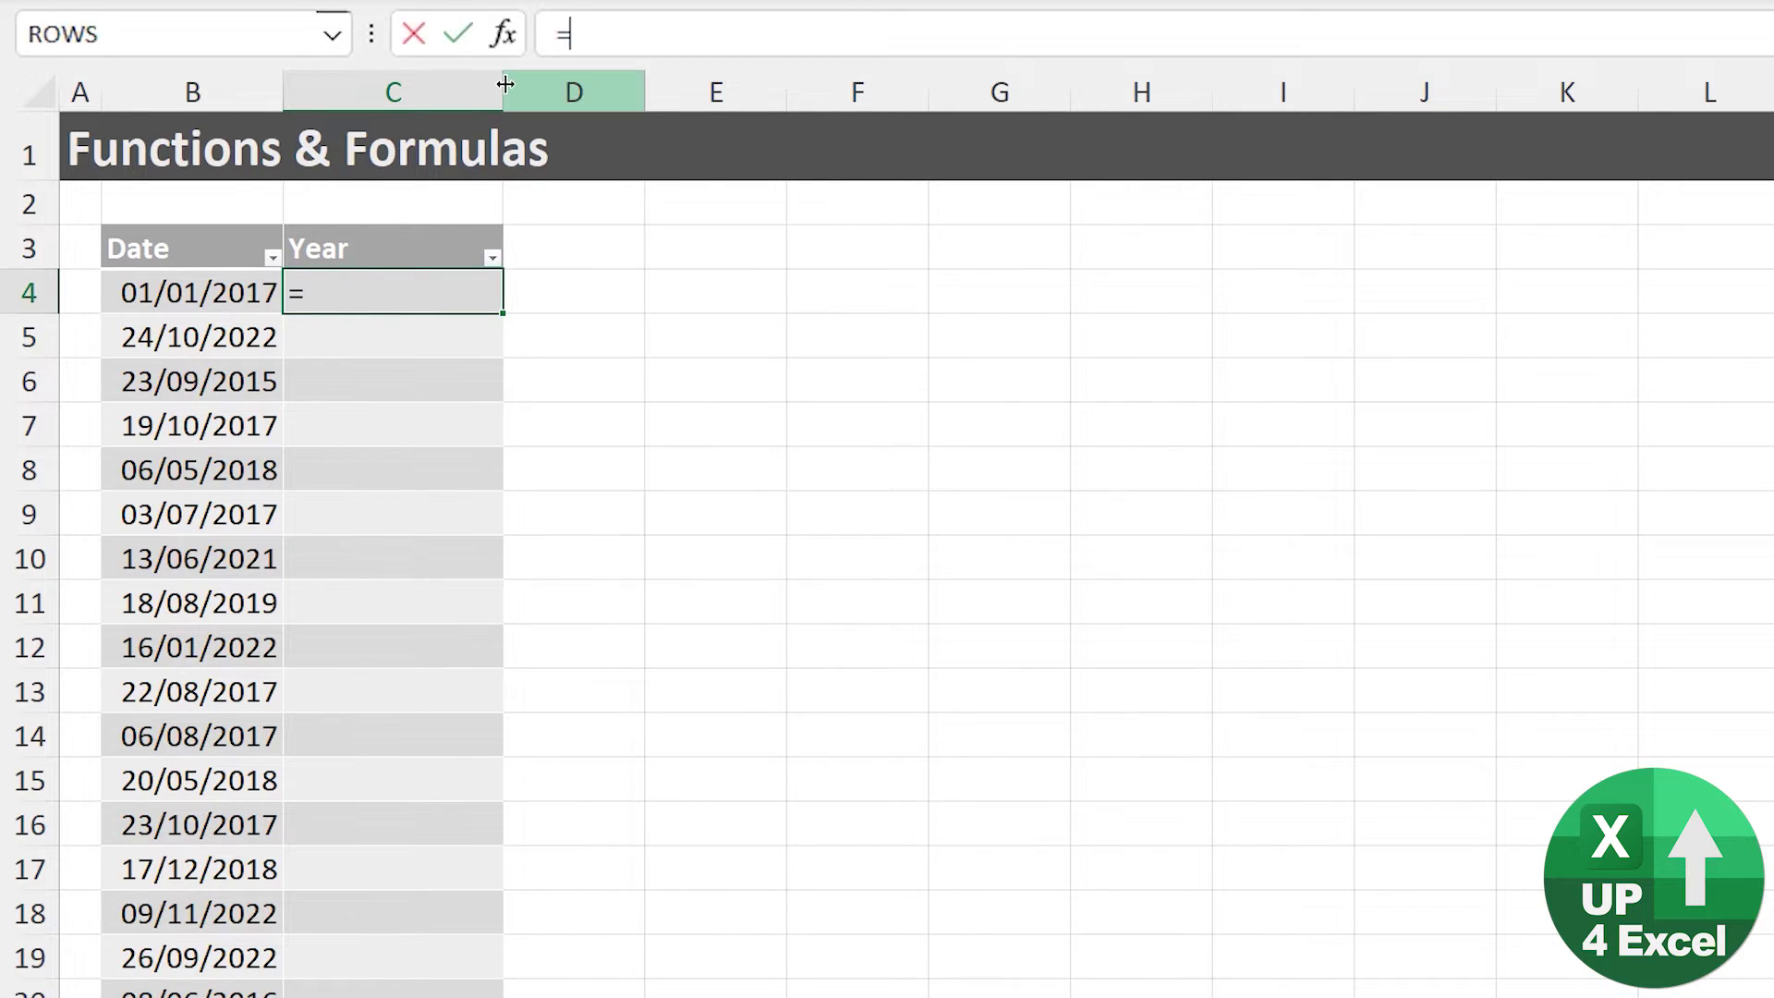
pyautogui.write('year')
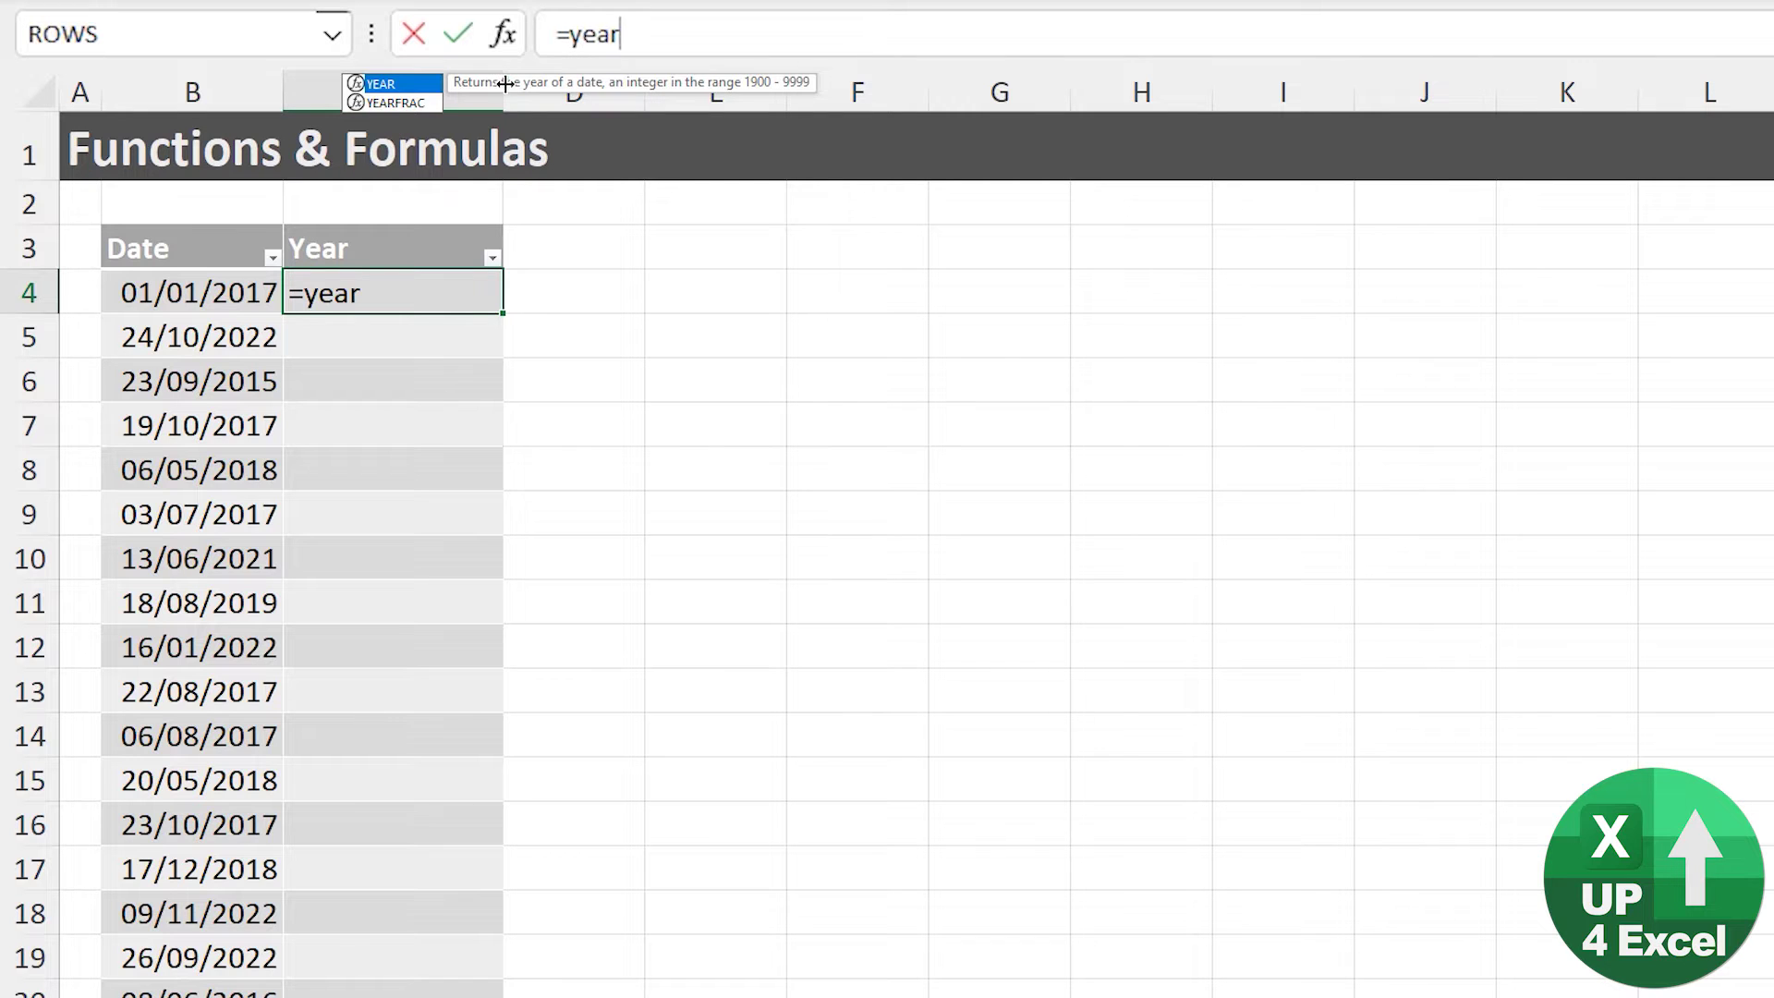
pyautogui.press('Tab')
pyautogui.press('Left')
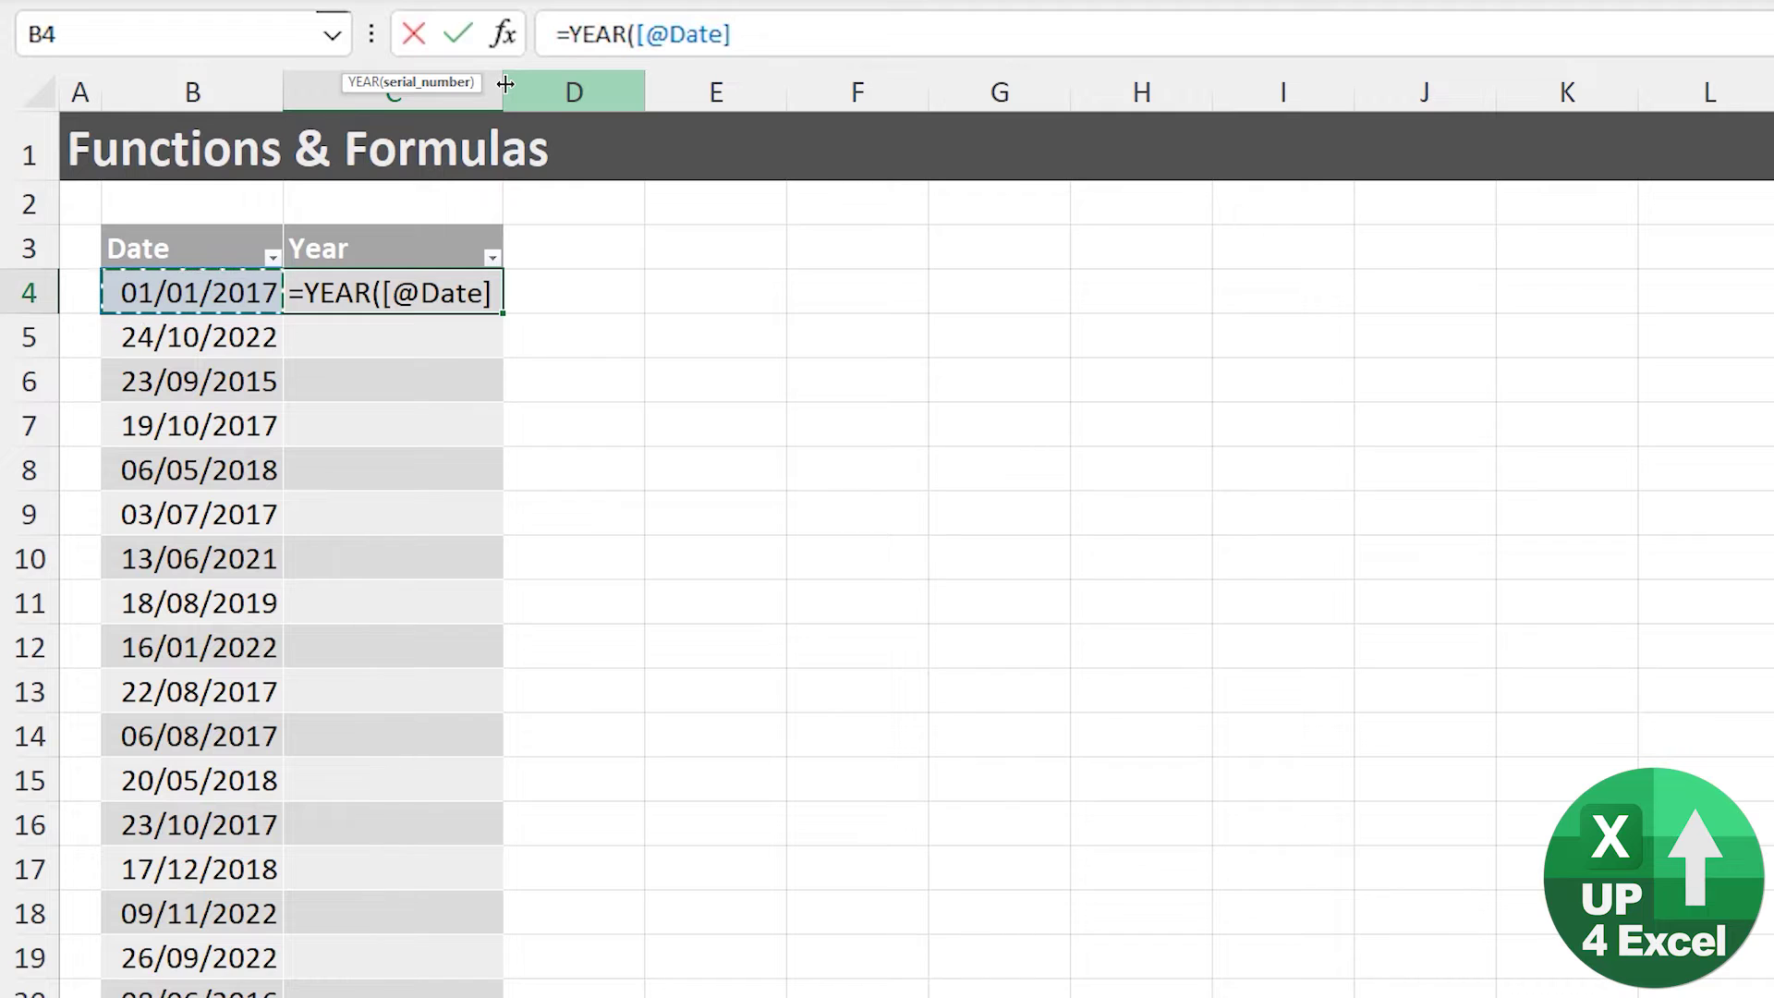
pyautogui.write(')')
pyautogui.press('Return')
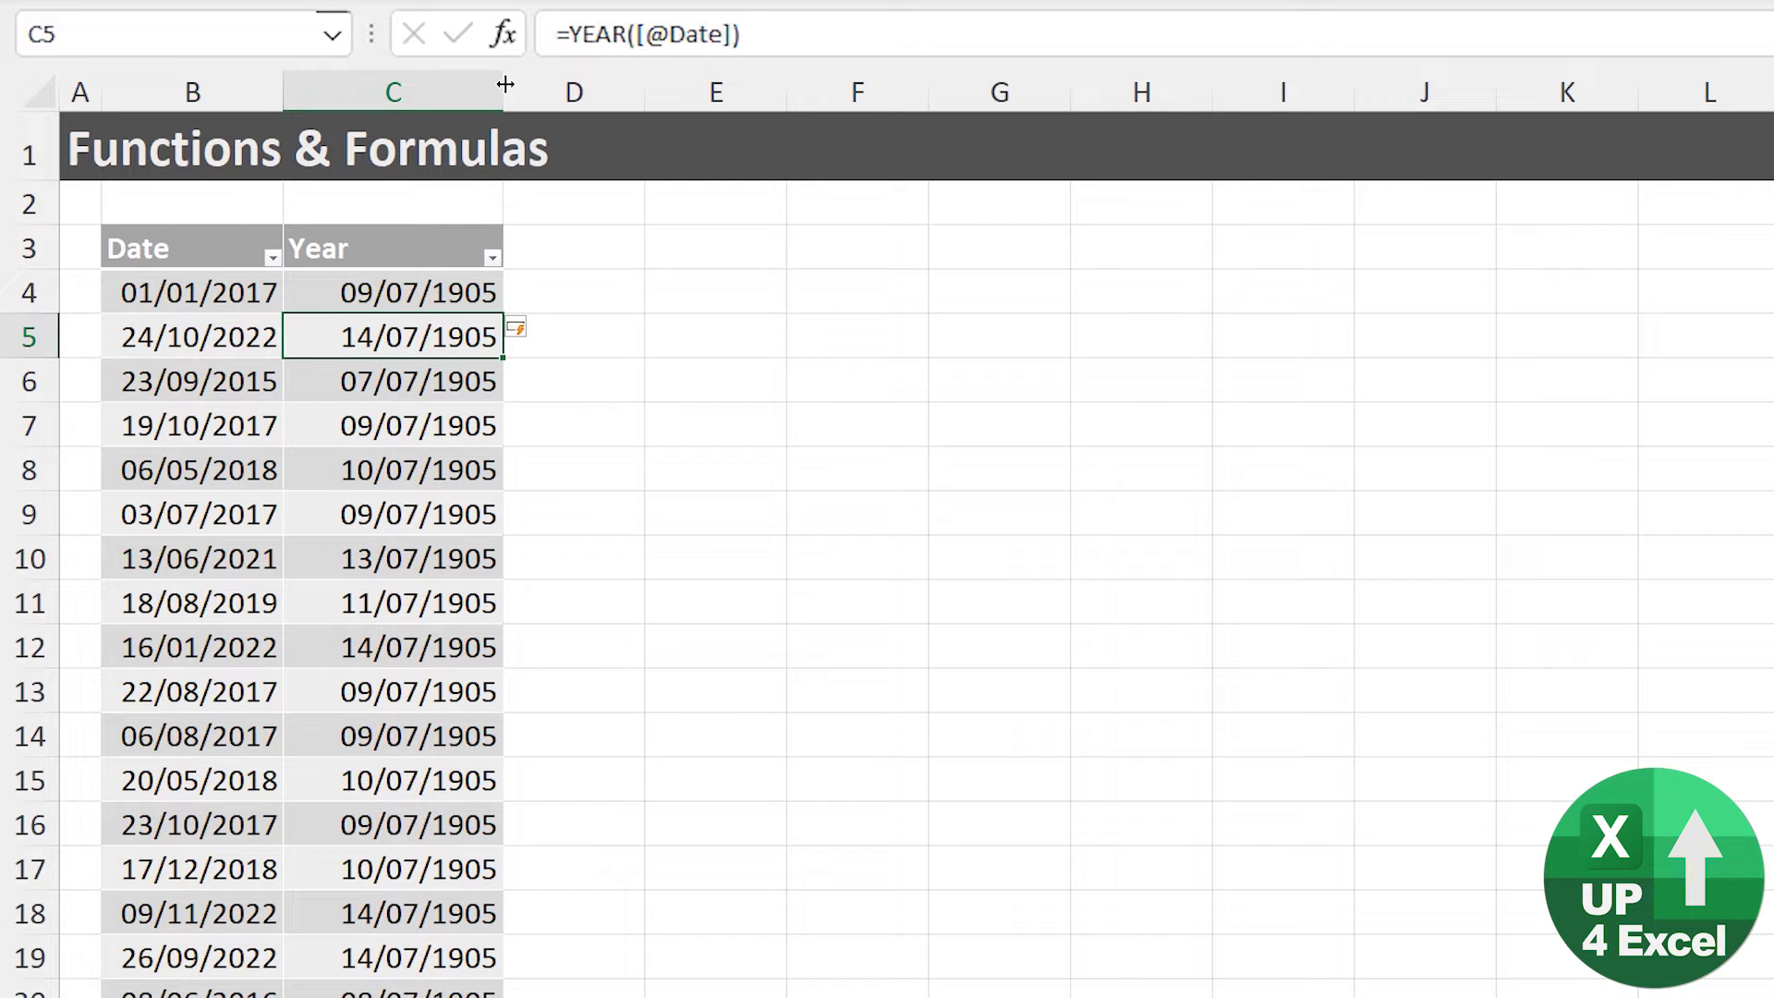
# Examine the formula and the date-formatted results in the first rows of the Year column
pyautogui.press('Up')
pyautogui.press('Down')
pyautogui.press('Down')
pyautogui.press('Down')
pyautogui.press('Down')
pyautogui.press('Up')
pyautogui.press('Up')
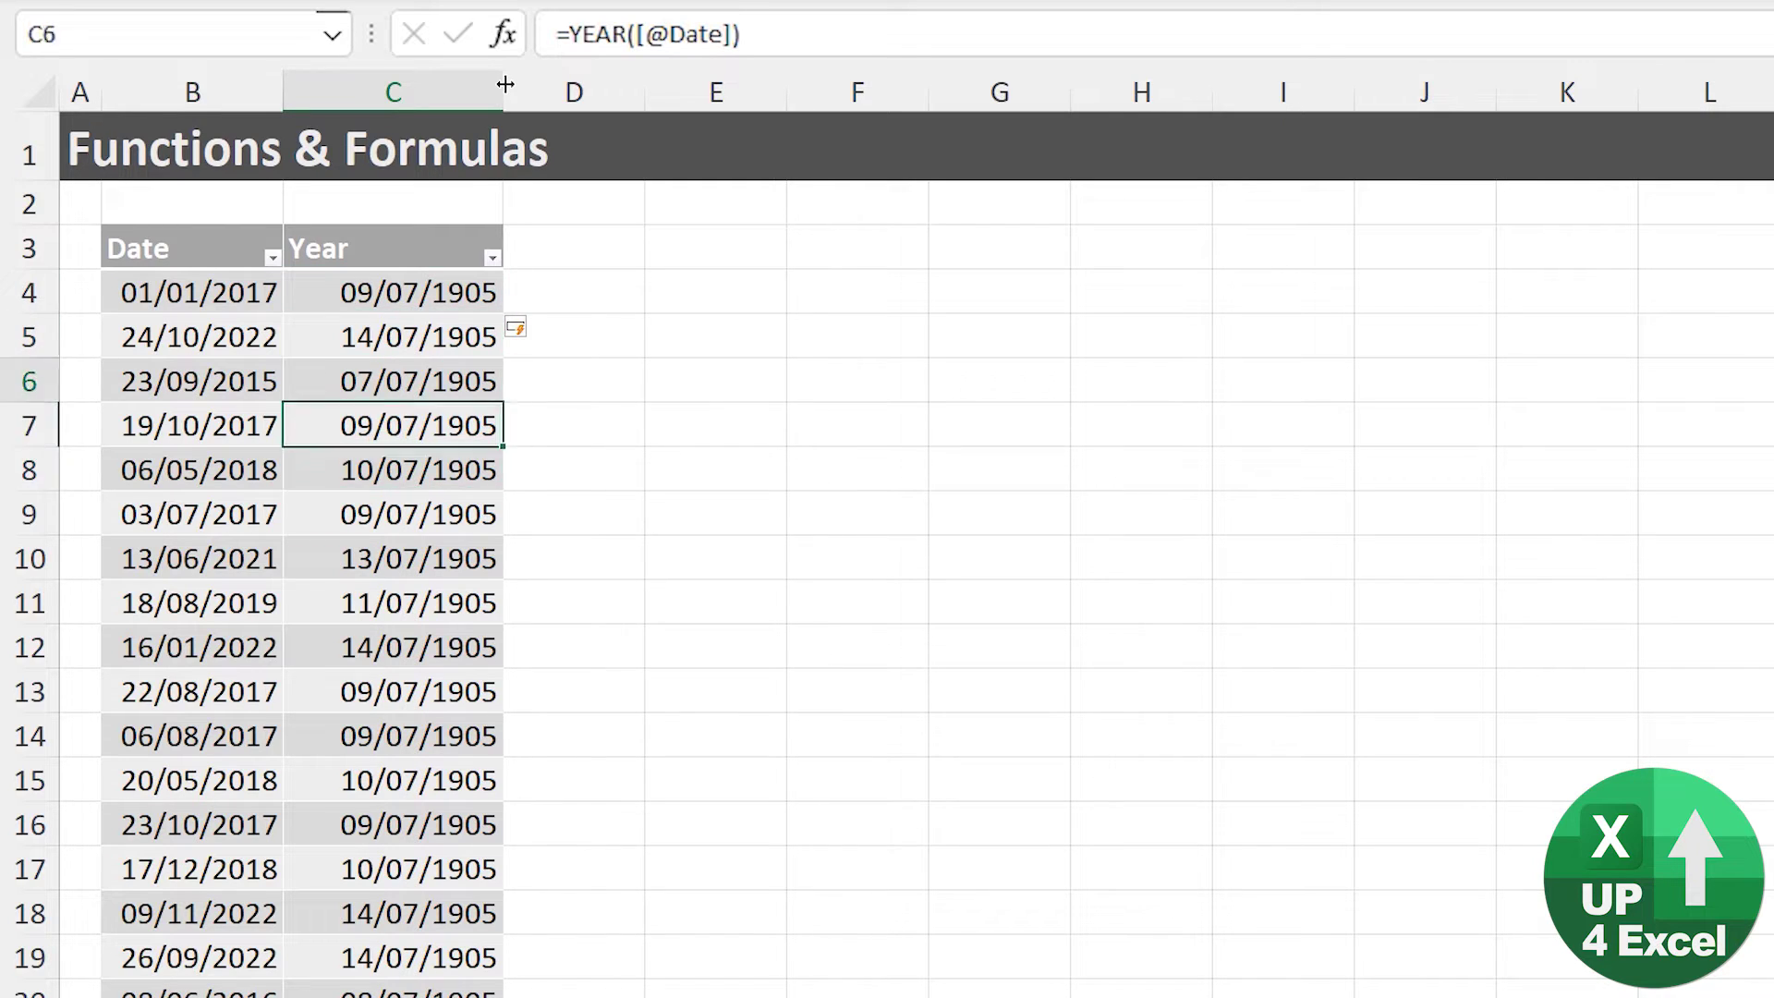
pyautogui.press('Up')
pyautogui.press('Up')
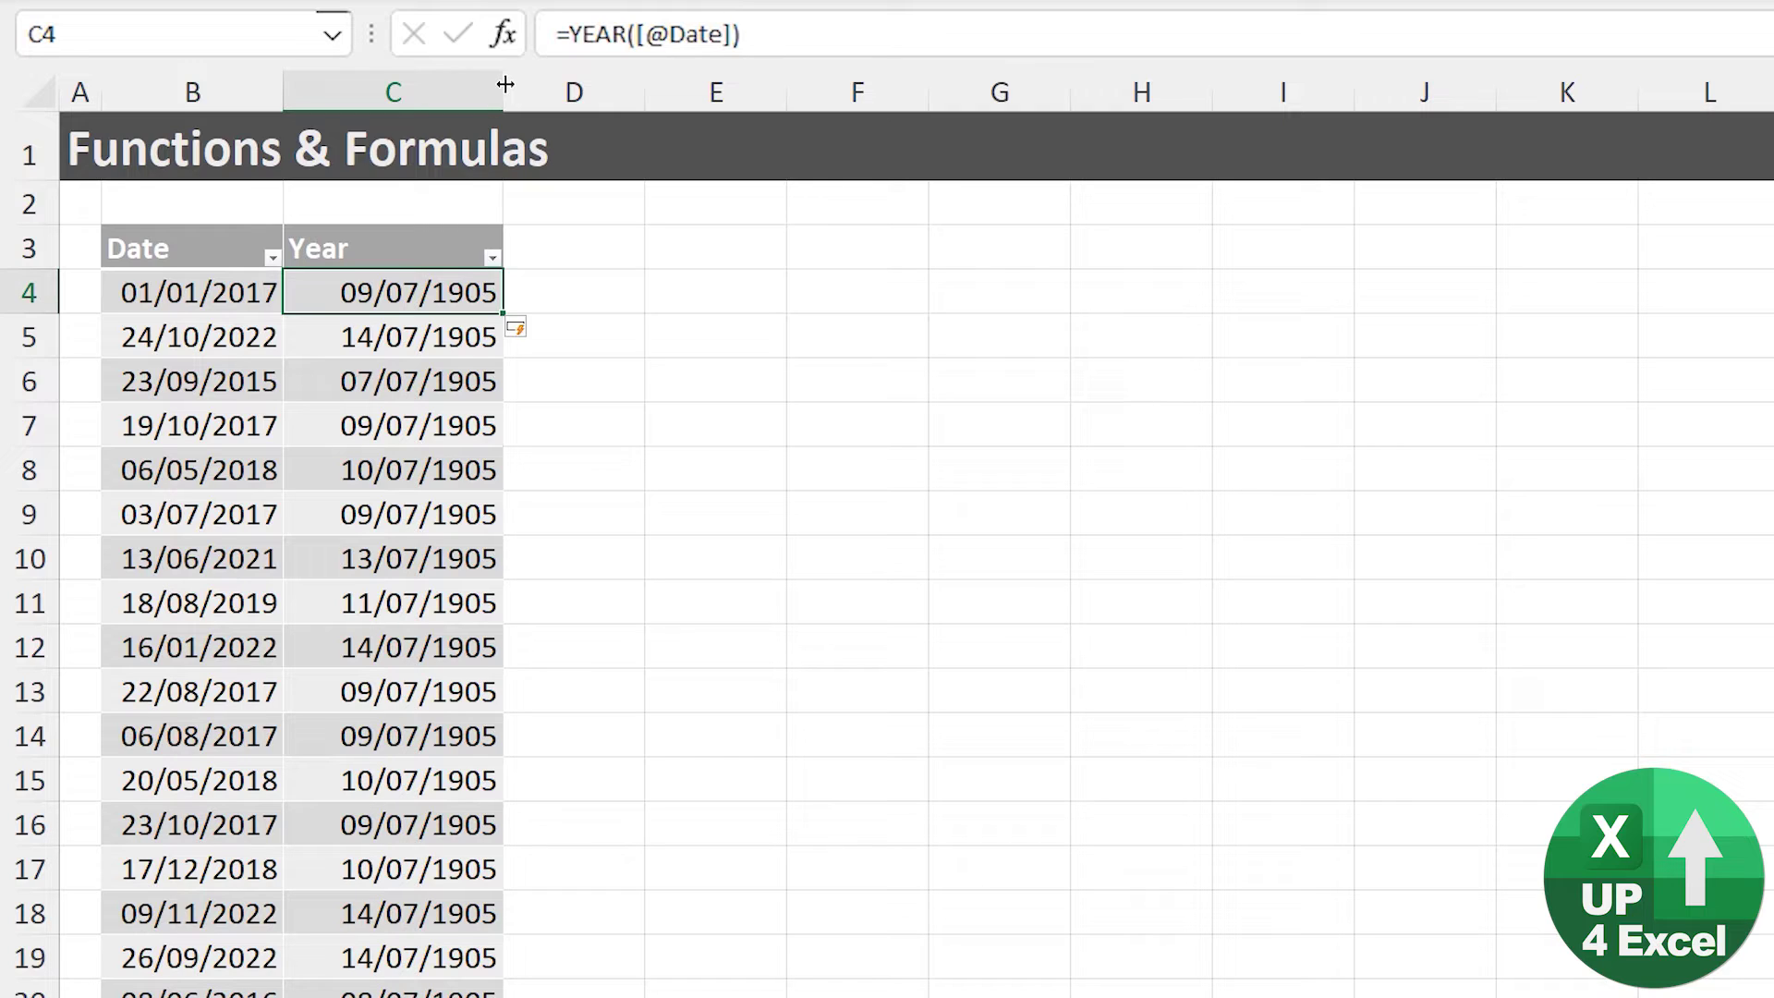
# Format all values in the Year column as plain numbers instead of dates
pyautogui.press('Down')
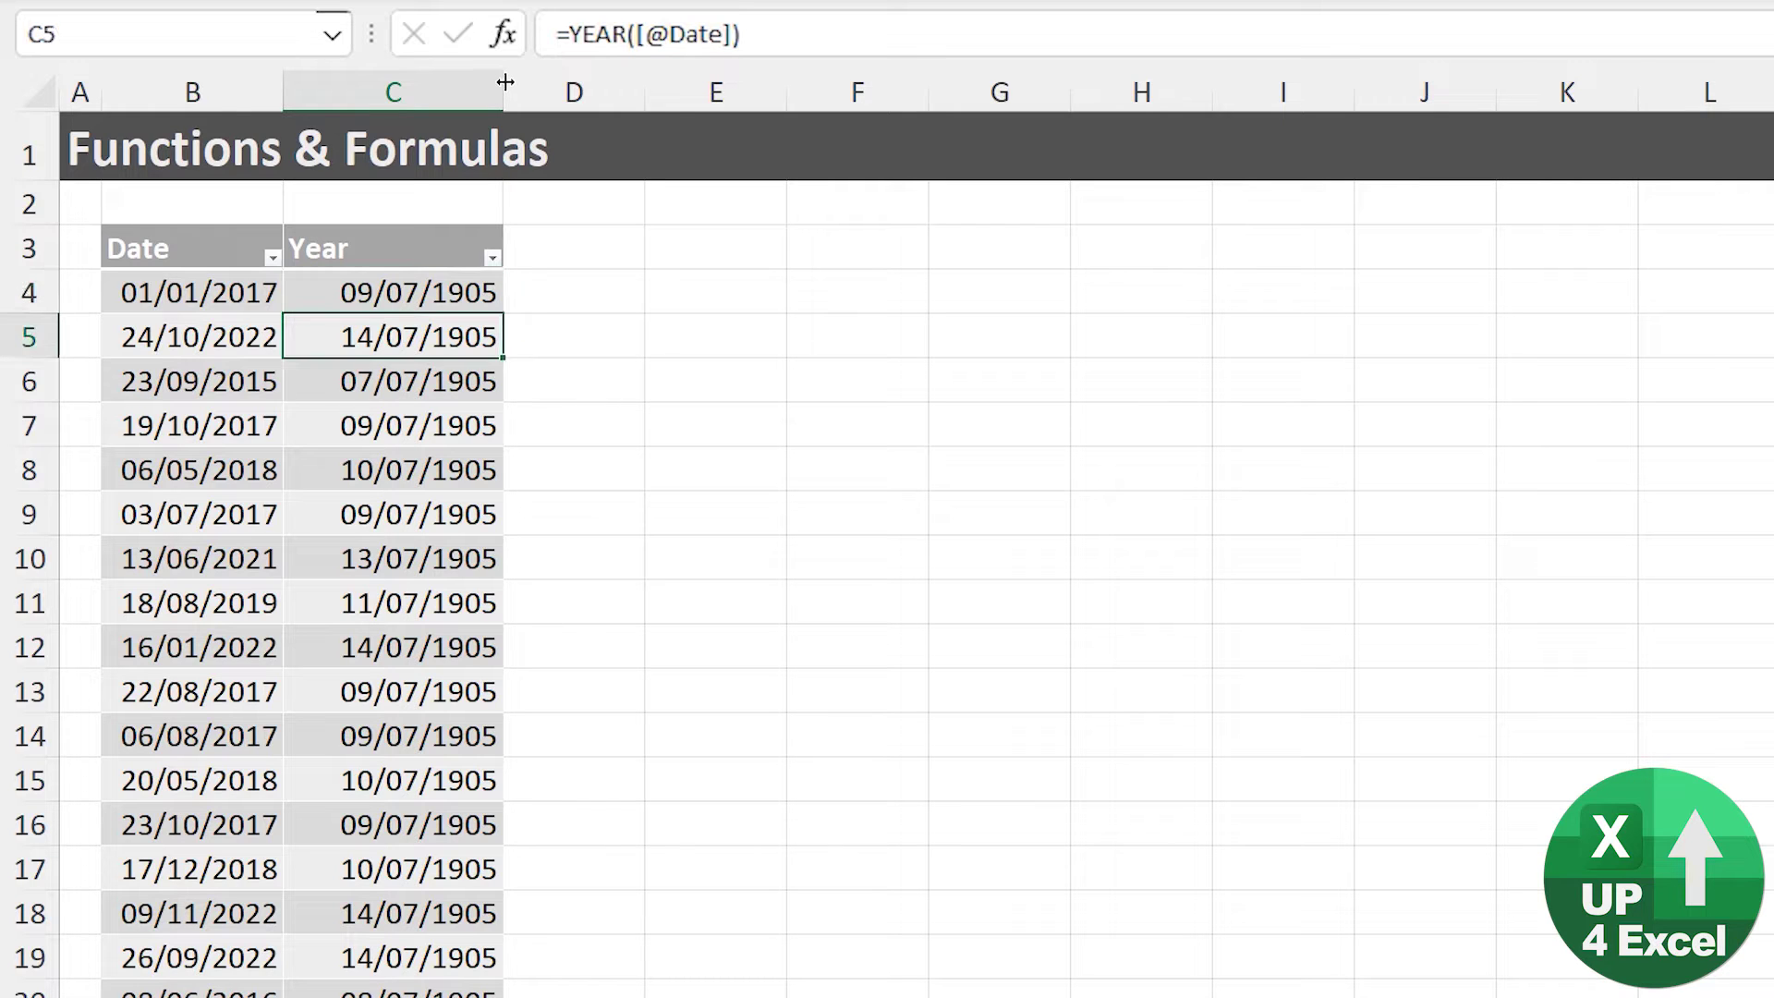
pyautogui.hotkey('ctrl', 'space')
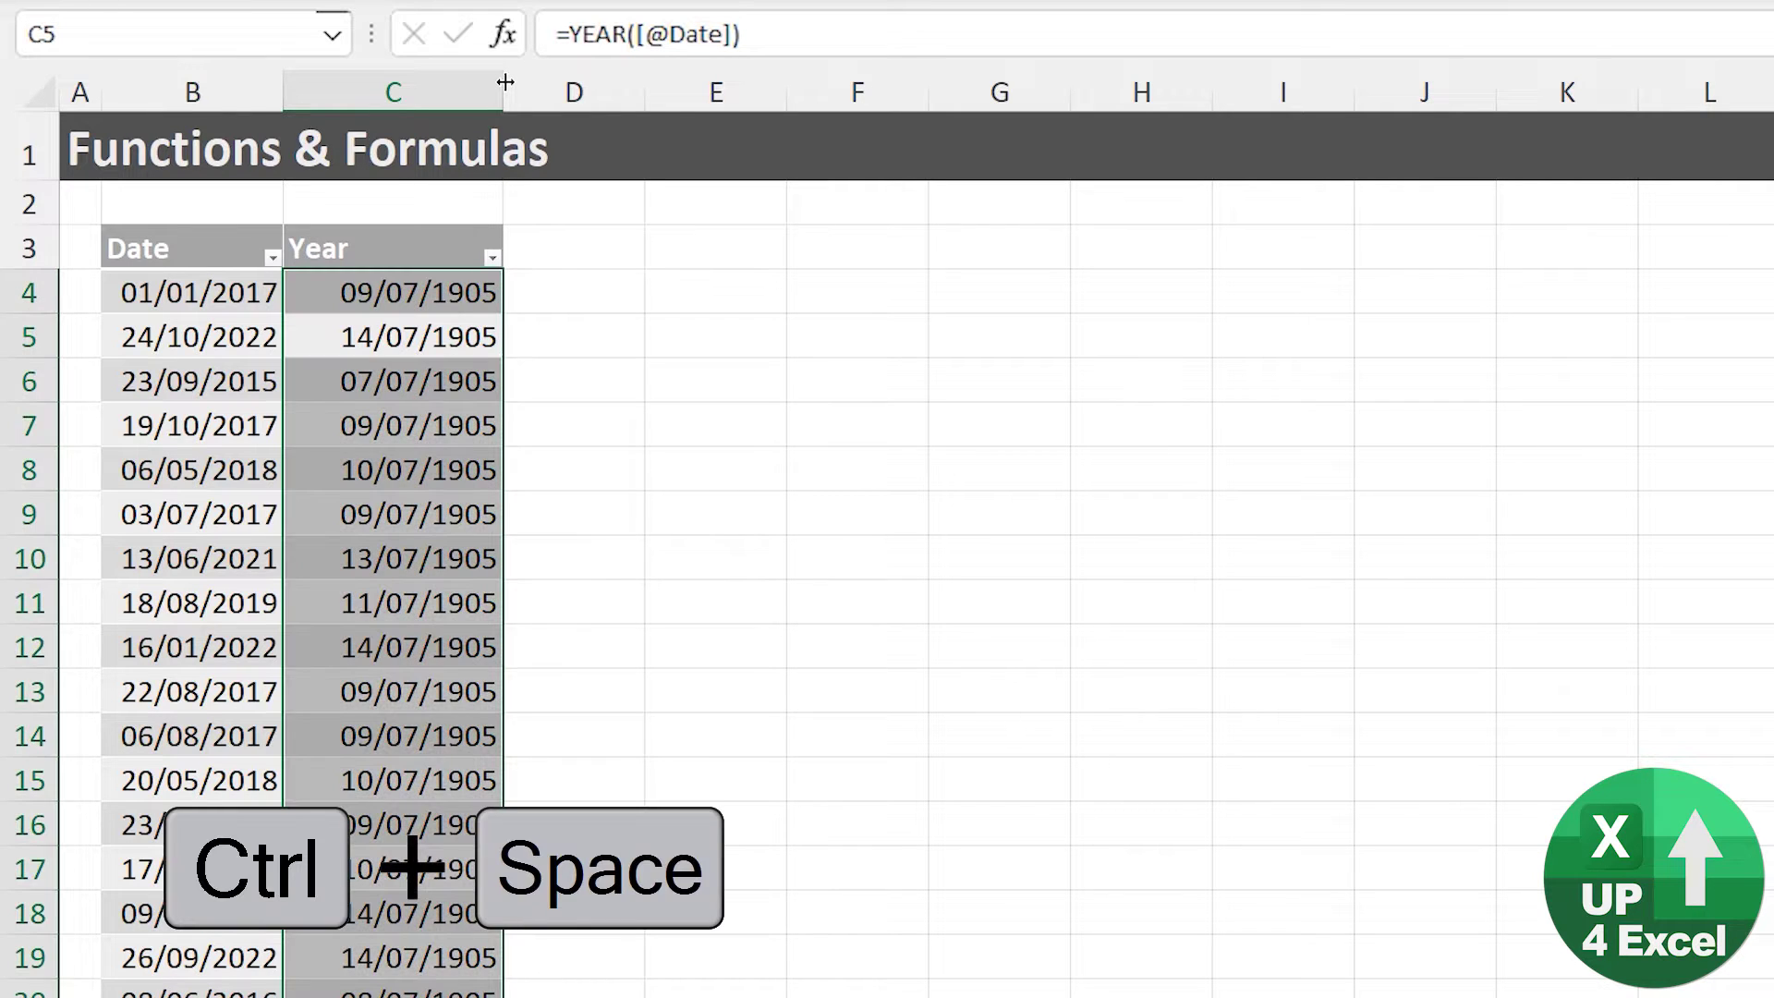
pyautogui.hotkey('ctrl', 'shift', '#')
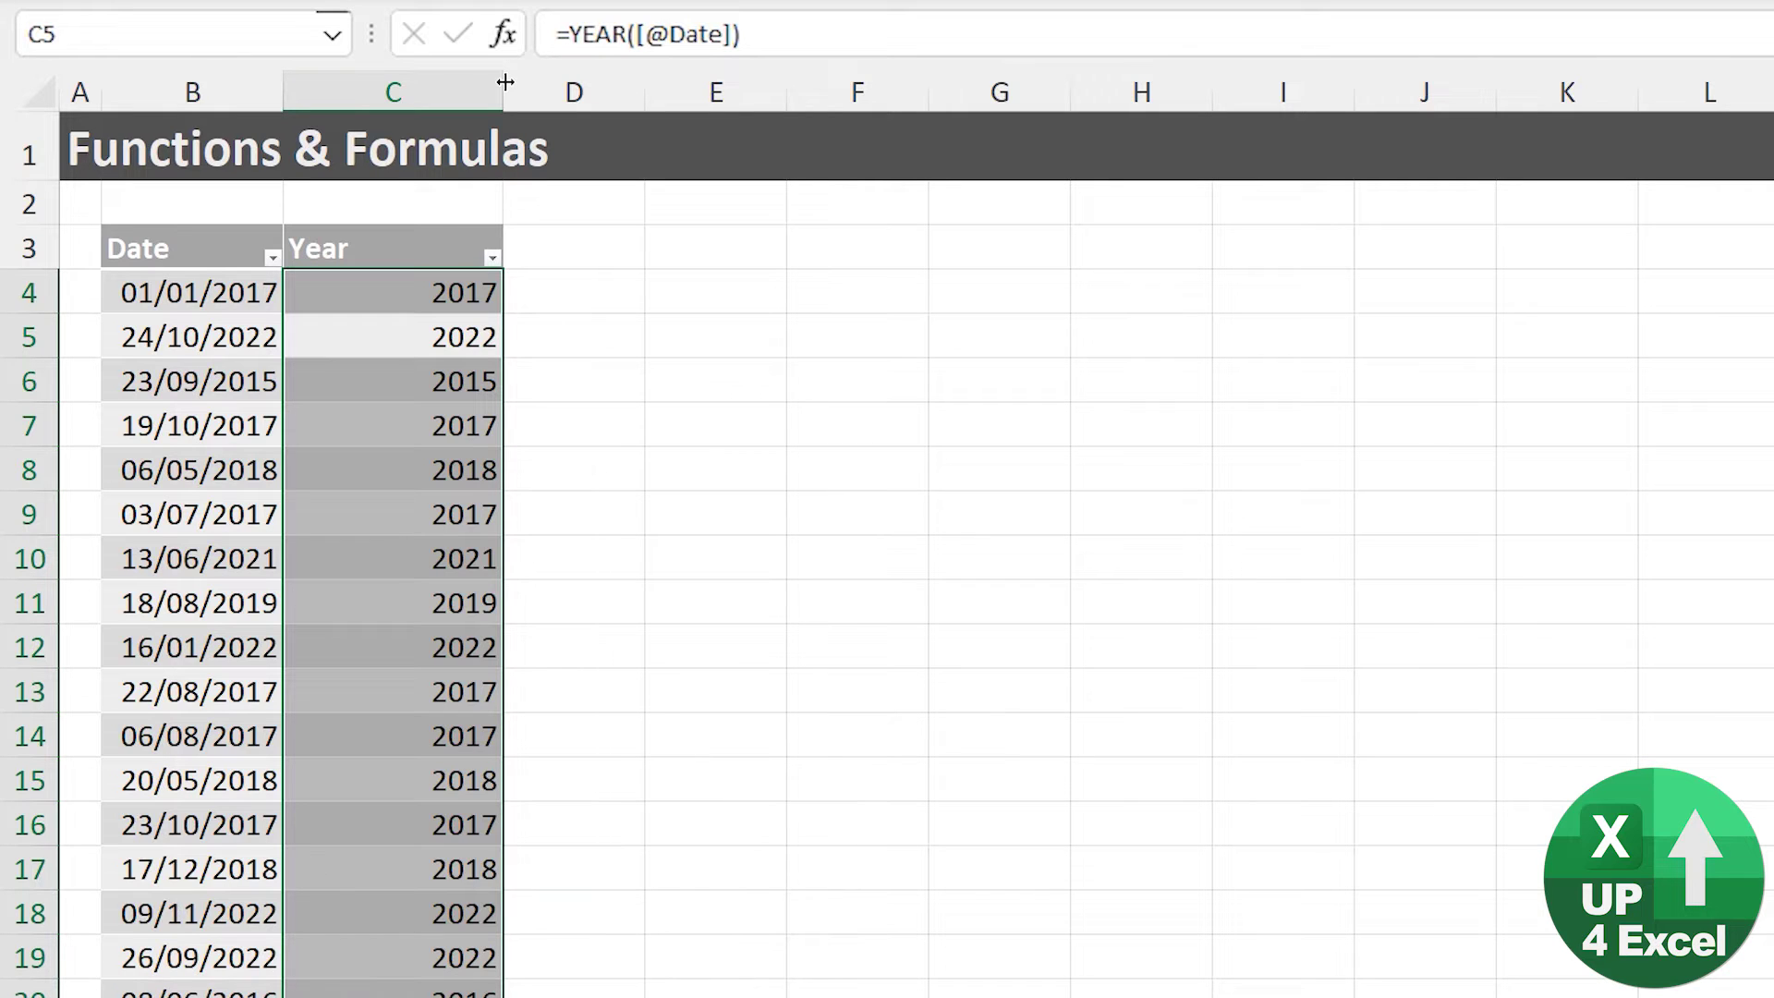
pyautogui.hotkey('ctrl', 'shift', '#')
pyautogui.hotkey('ctrl', 'shift', '#')
pyautogui.hotkey('shift', 'BackSpace')
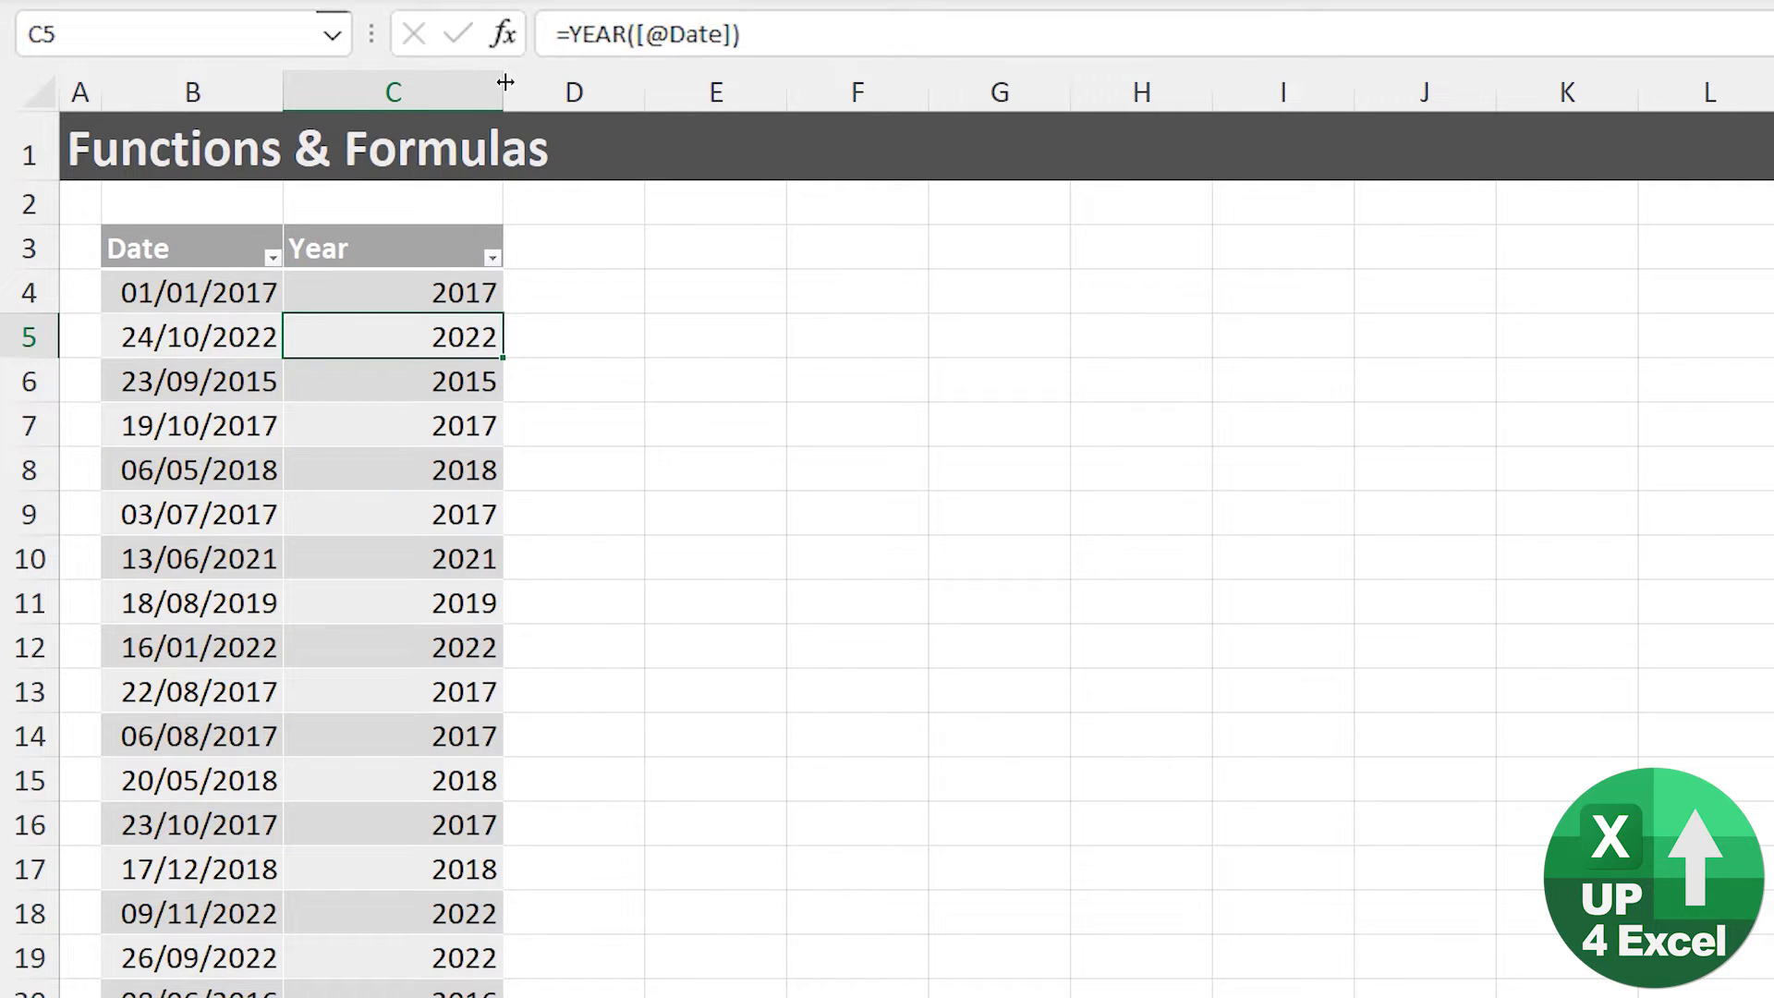
pyautogui.press('Down')
pyautogui.press('Down')
pyautogui.press('Down')
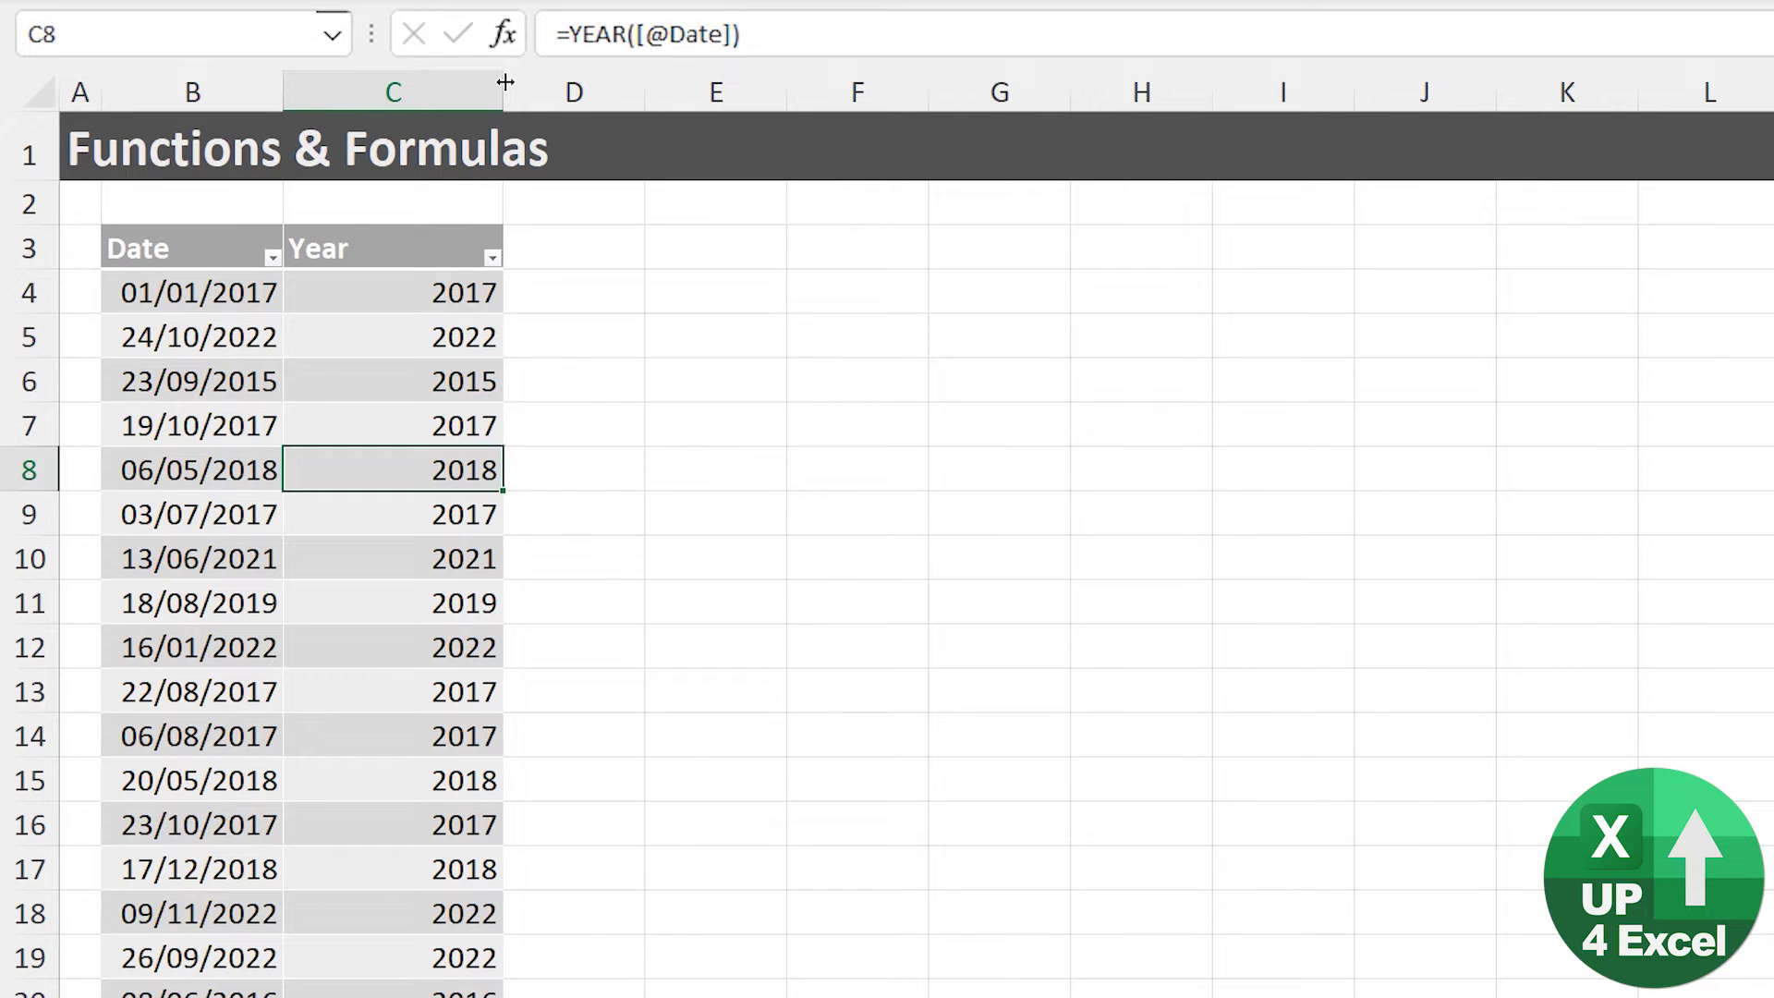
pyautogui.press('Up')
pyautogui.press('Up')
pyautogui.press('Up')
pyautogui.press('Right')
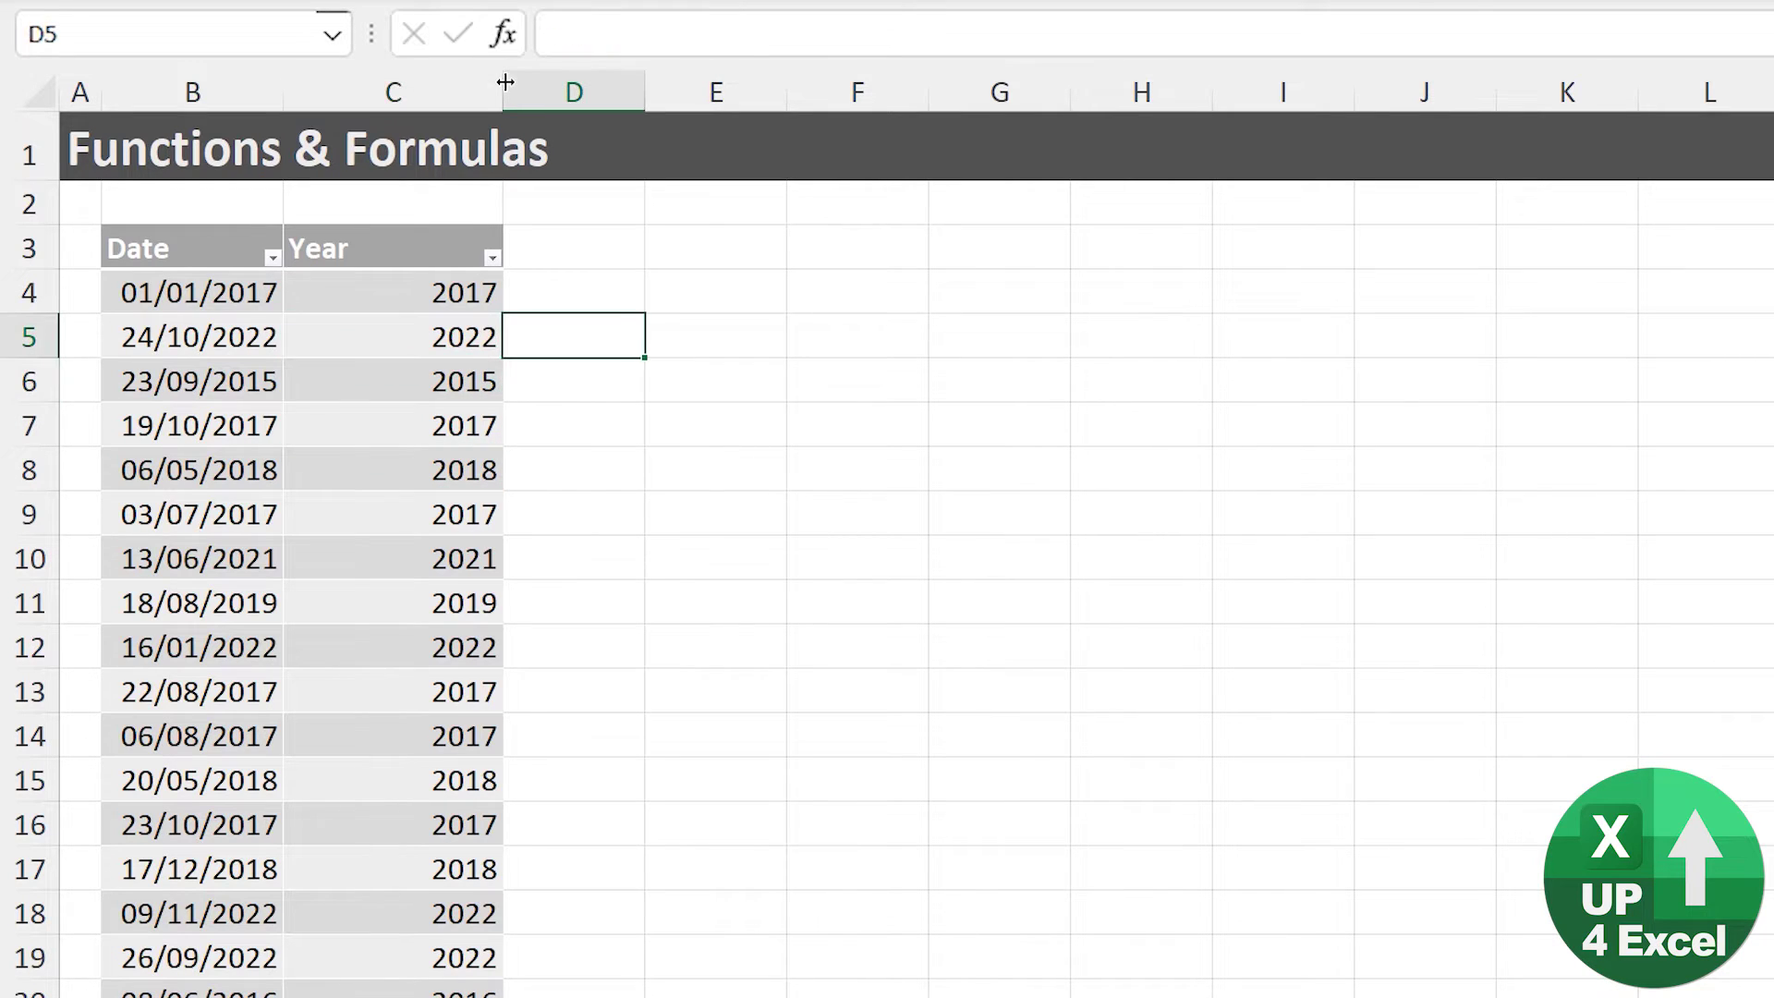
pyautogui.write('=')
pyautogui.press('Left')
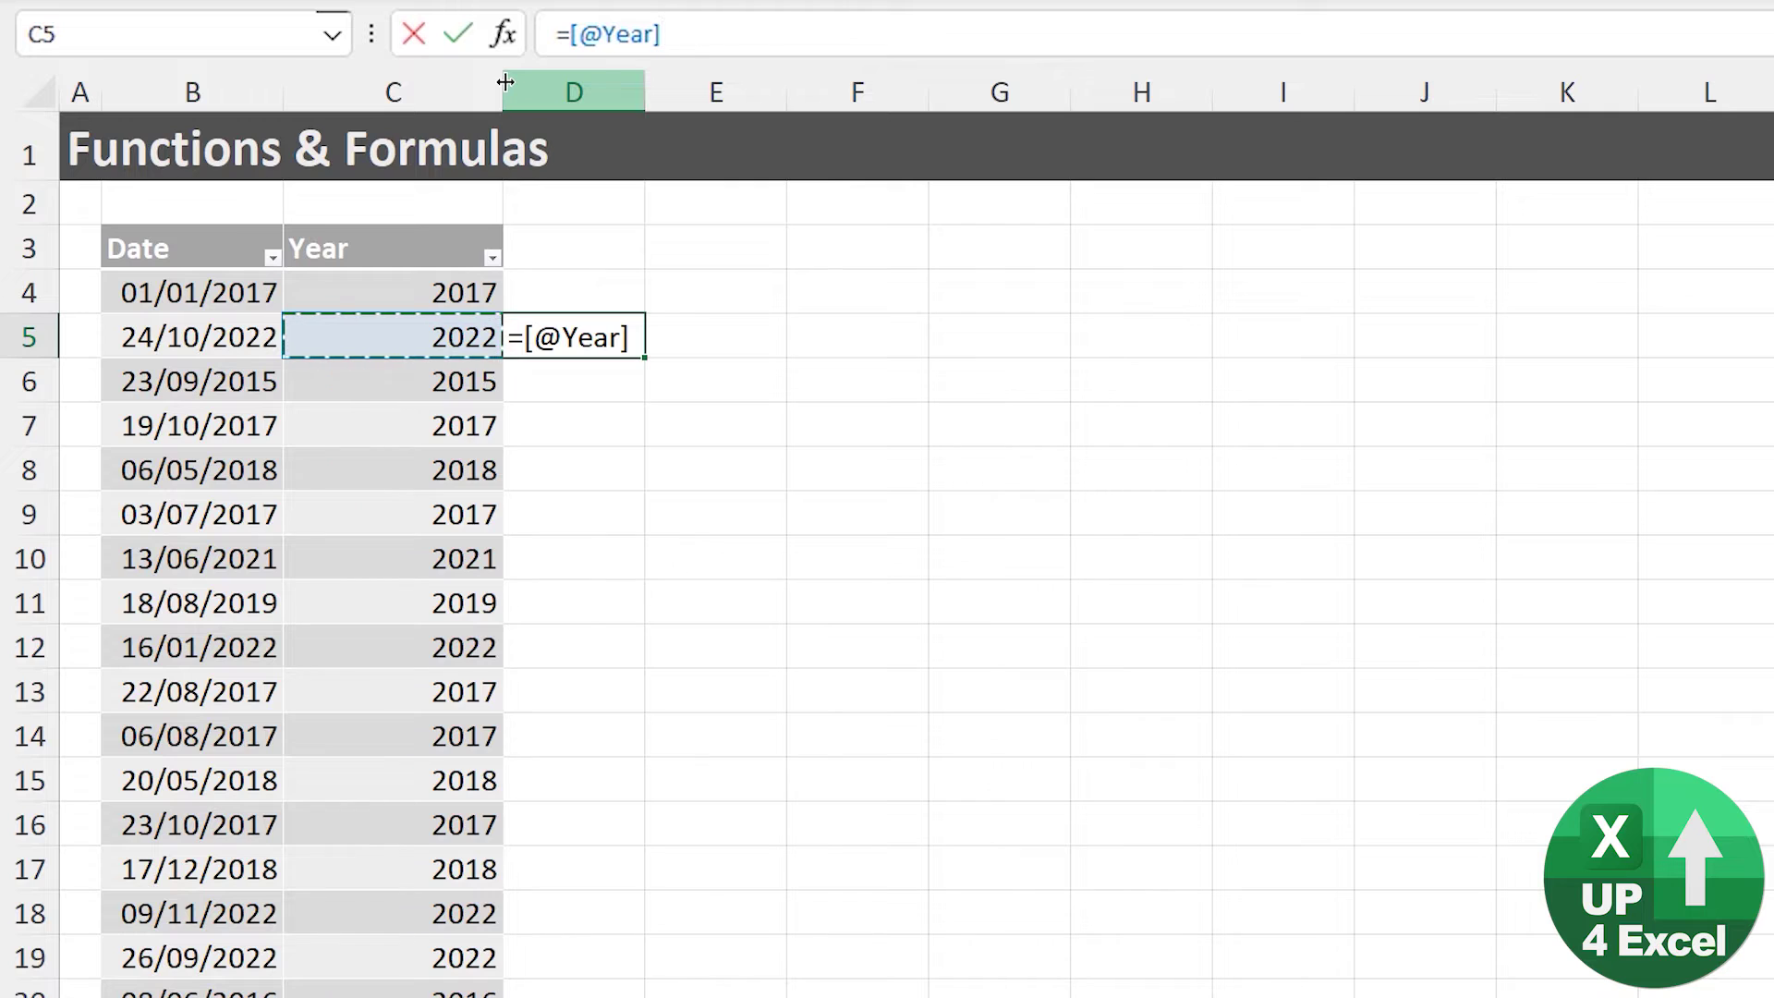
pyautogui.write('+')
pyautogui.press('Left')
pyautogui.press('Up')
pyautogui.press('Return')
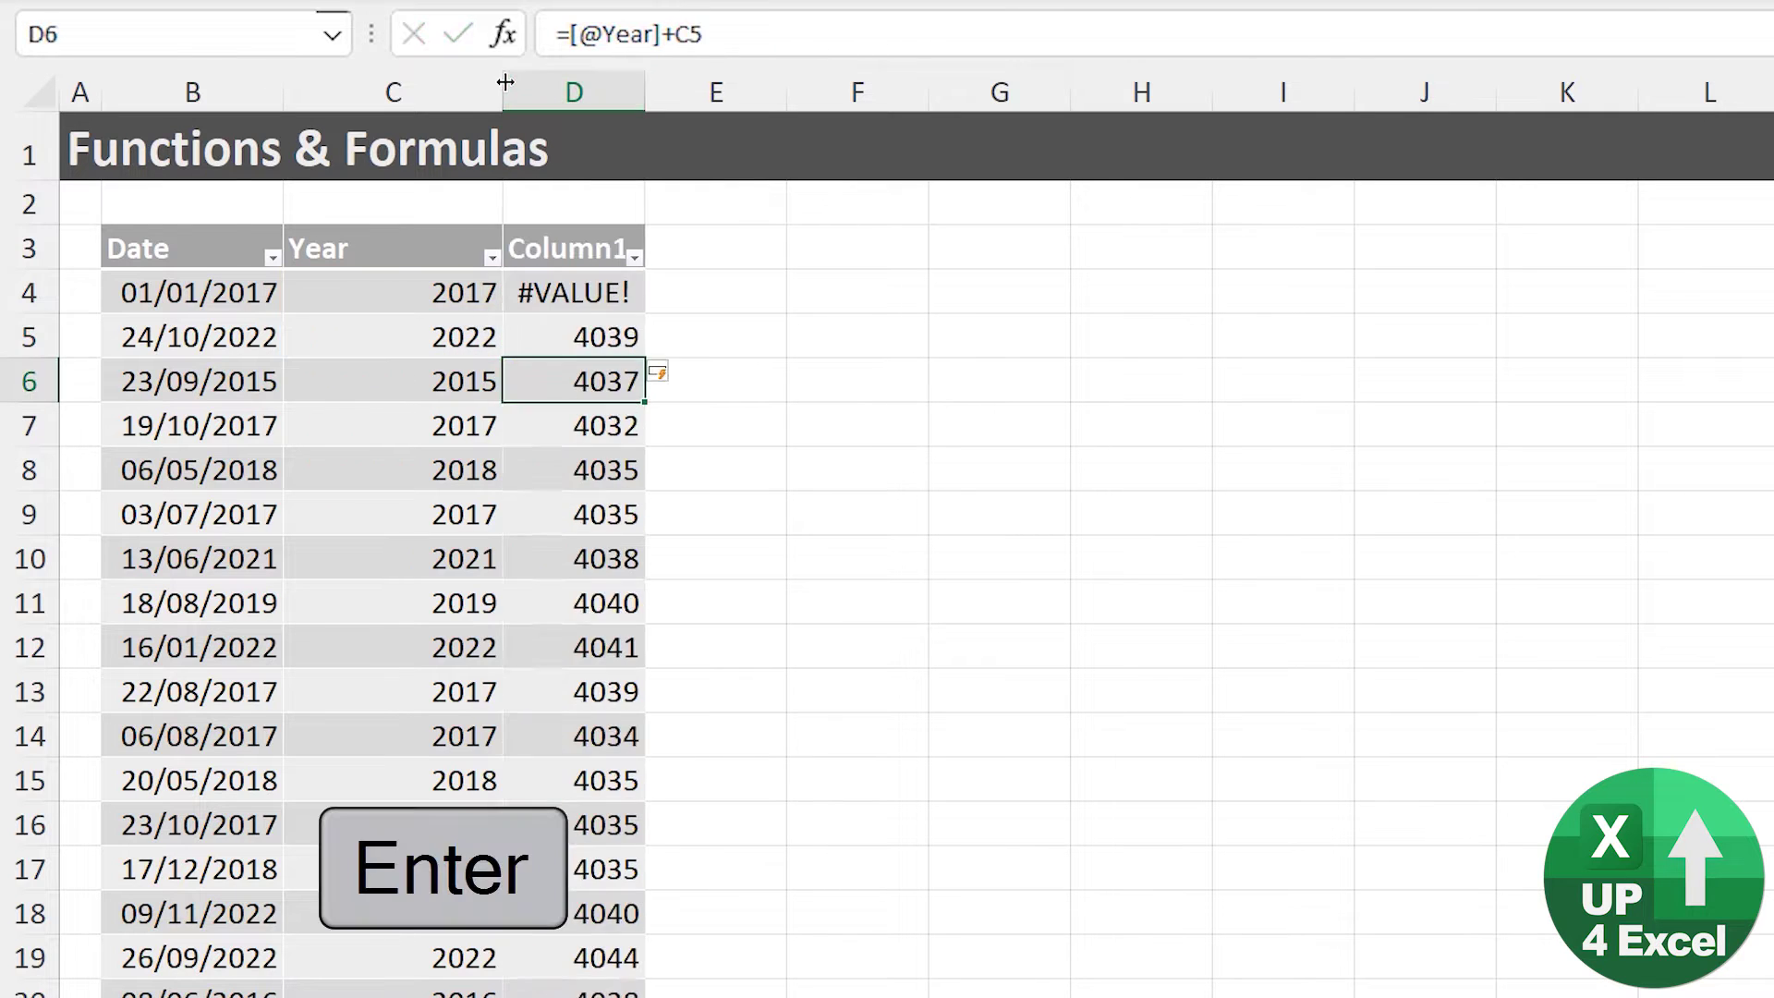
pyautogui.press('Up')
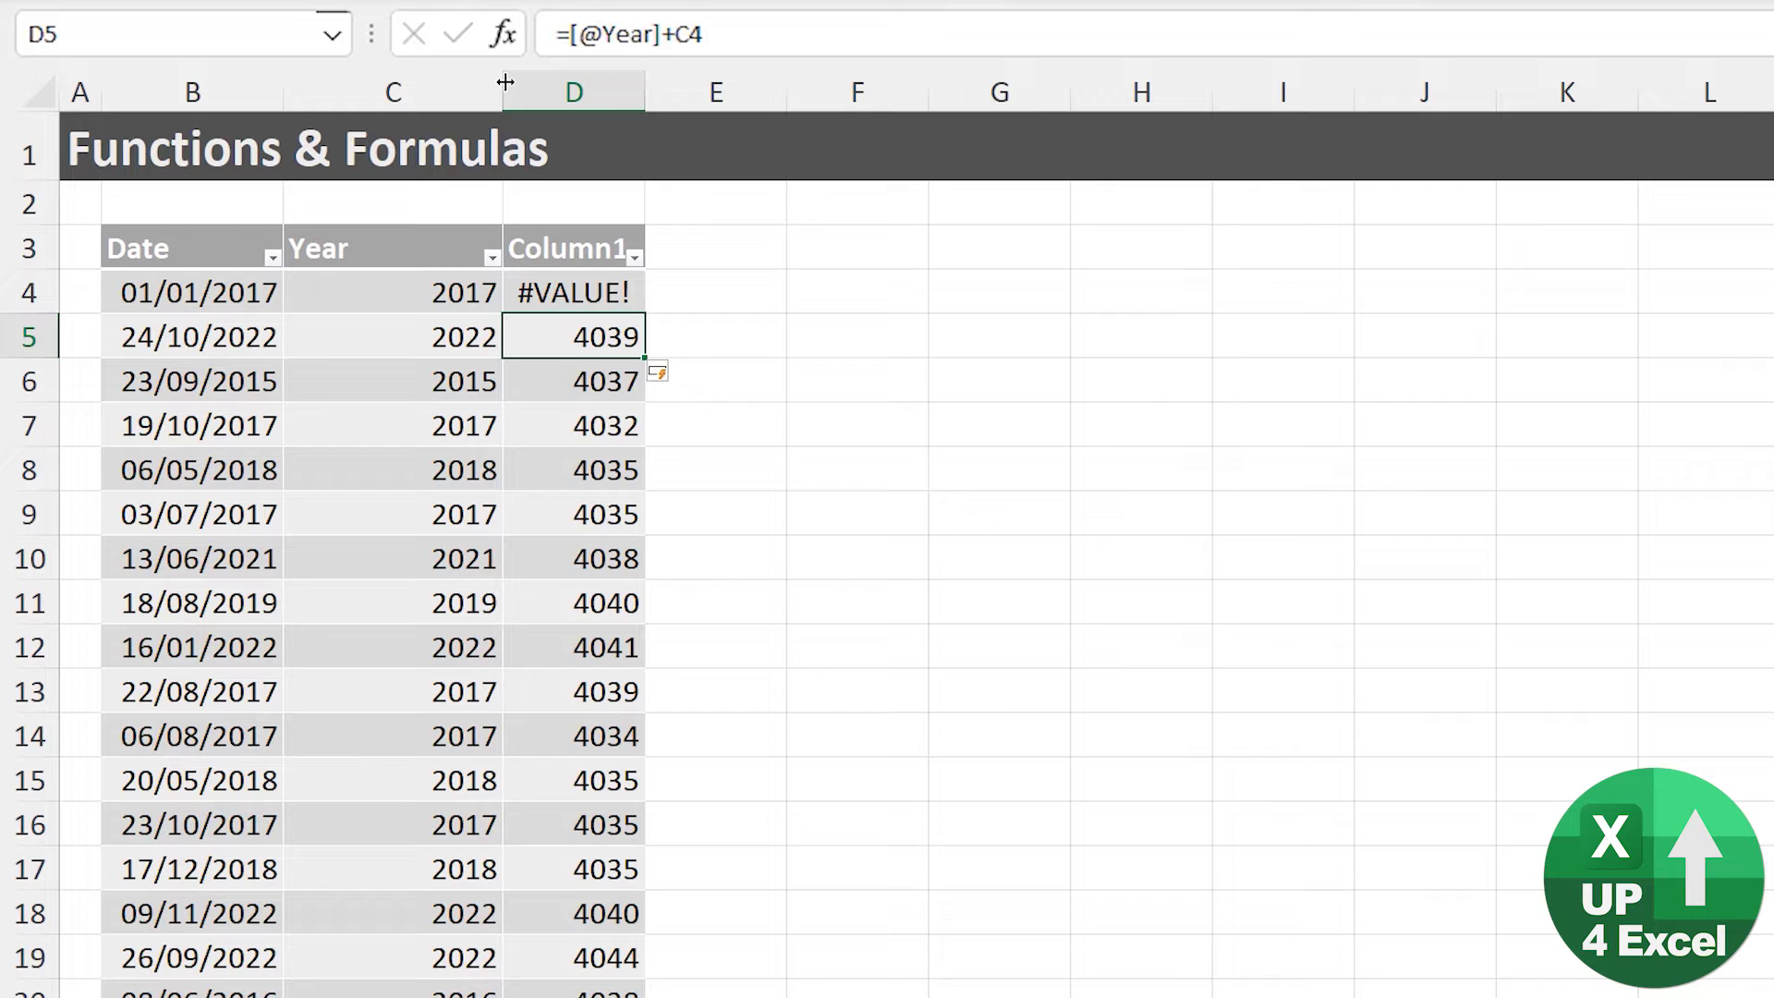
# Undo the trial year-sum formula and its added table column
pyautogui.hotkey('ctrl', 'z')
pyautogui.hotkey('ctrl', 'z')
pyautogui.hotkey('ctrl', 'z')
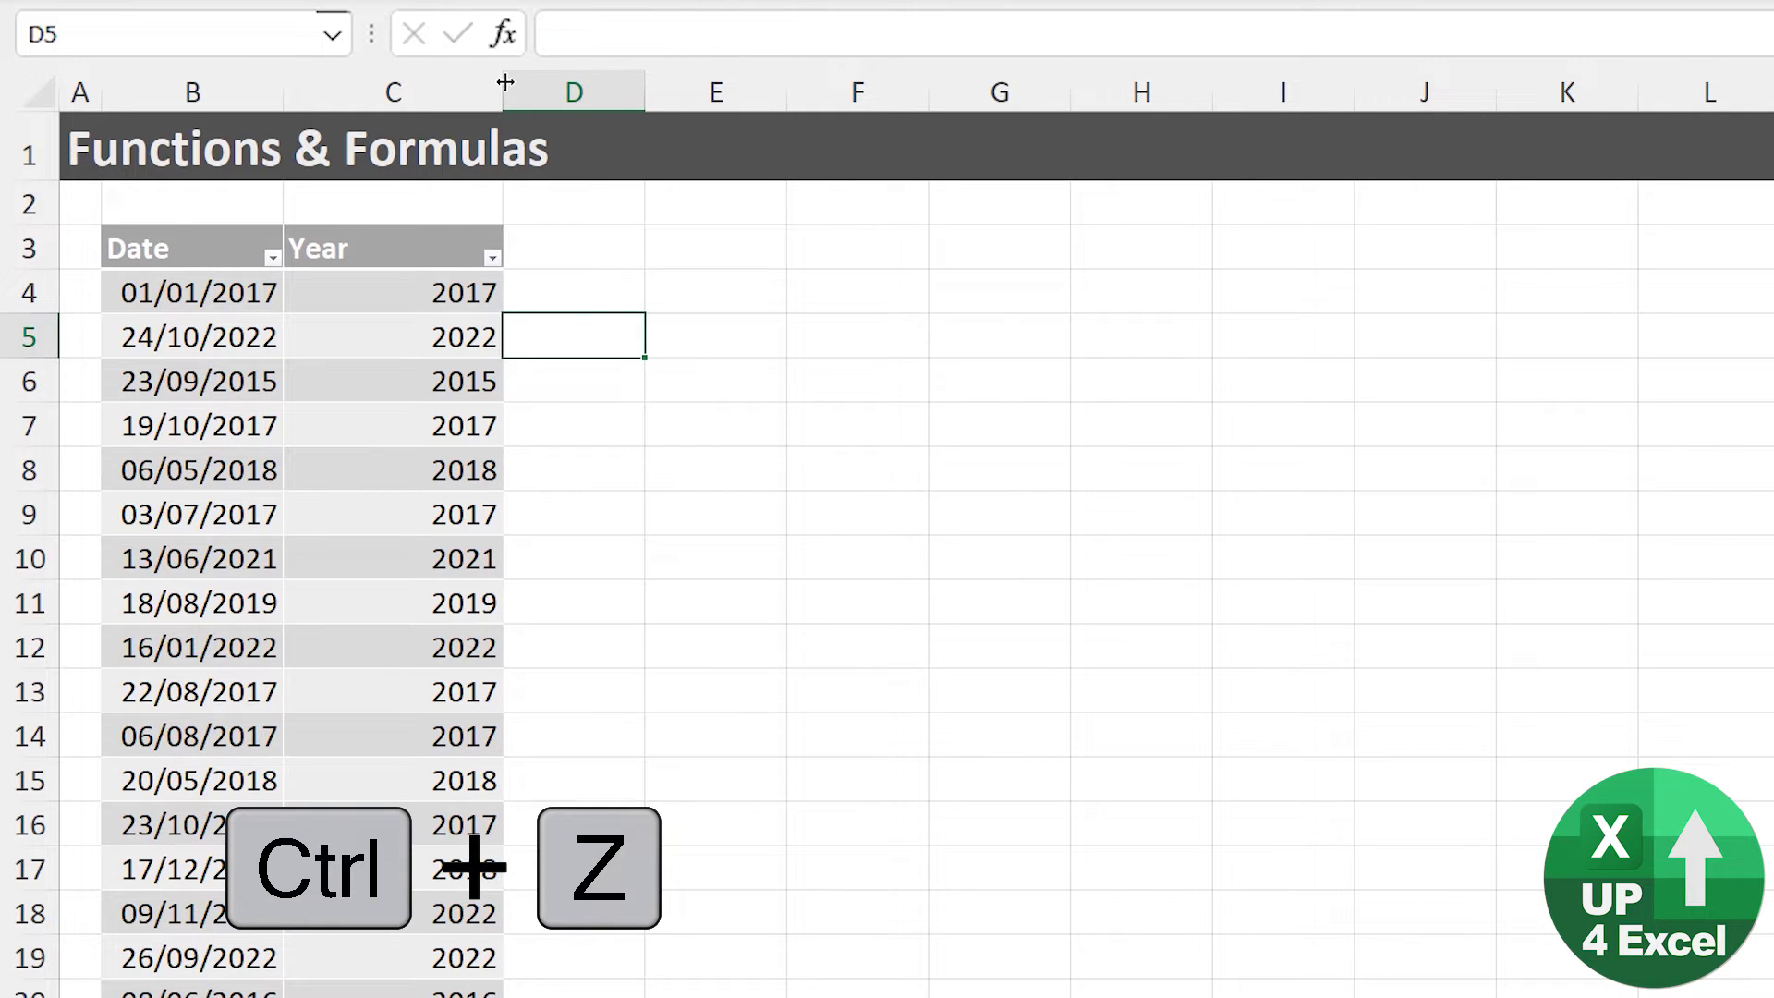
# Add a table column headed Month in D3, beside the Year column
pyautogui.press('Up')
pyautogui.press('Up')
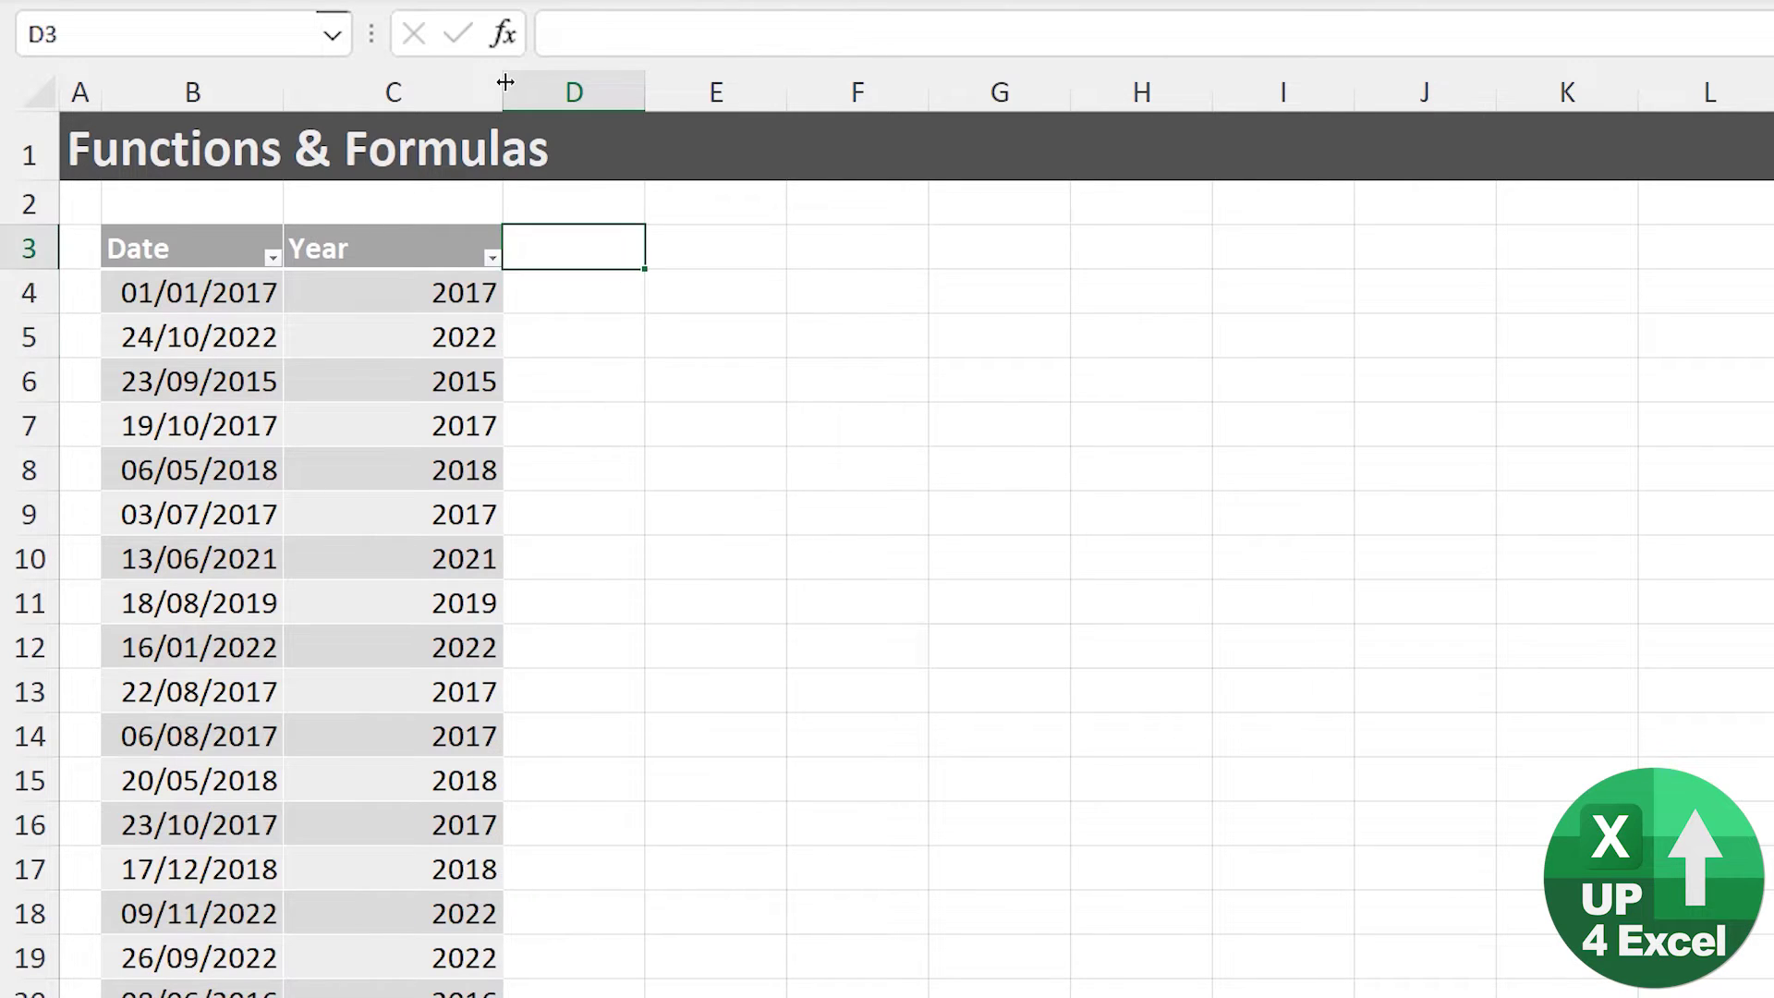
pyautogui.write('Month')
pyautogui.press('Return')
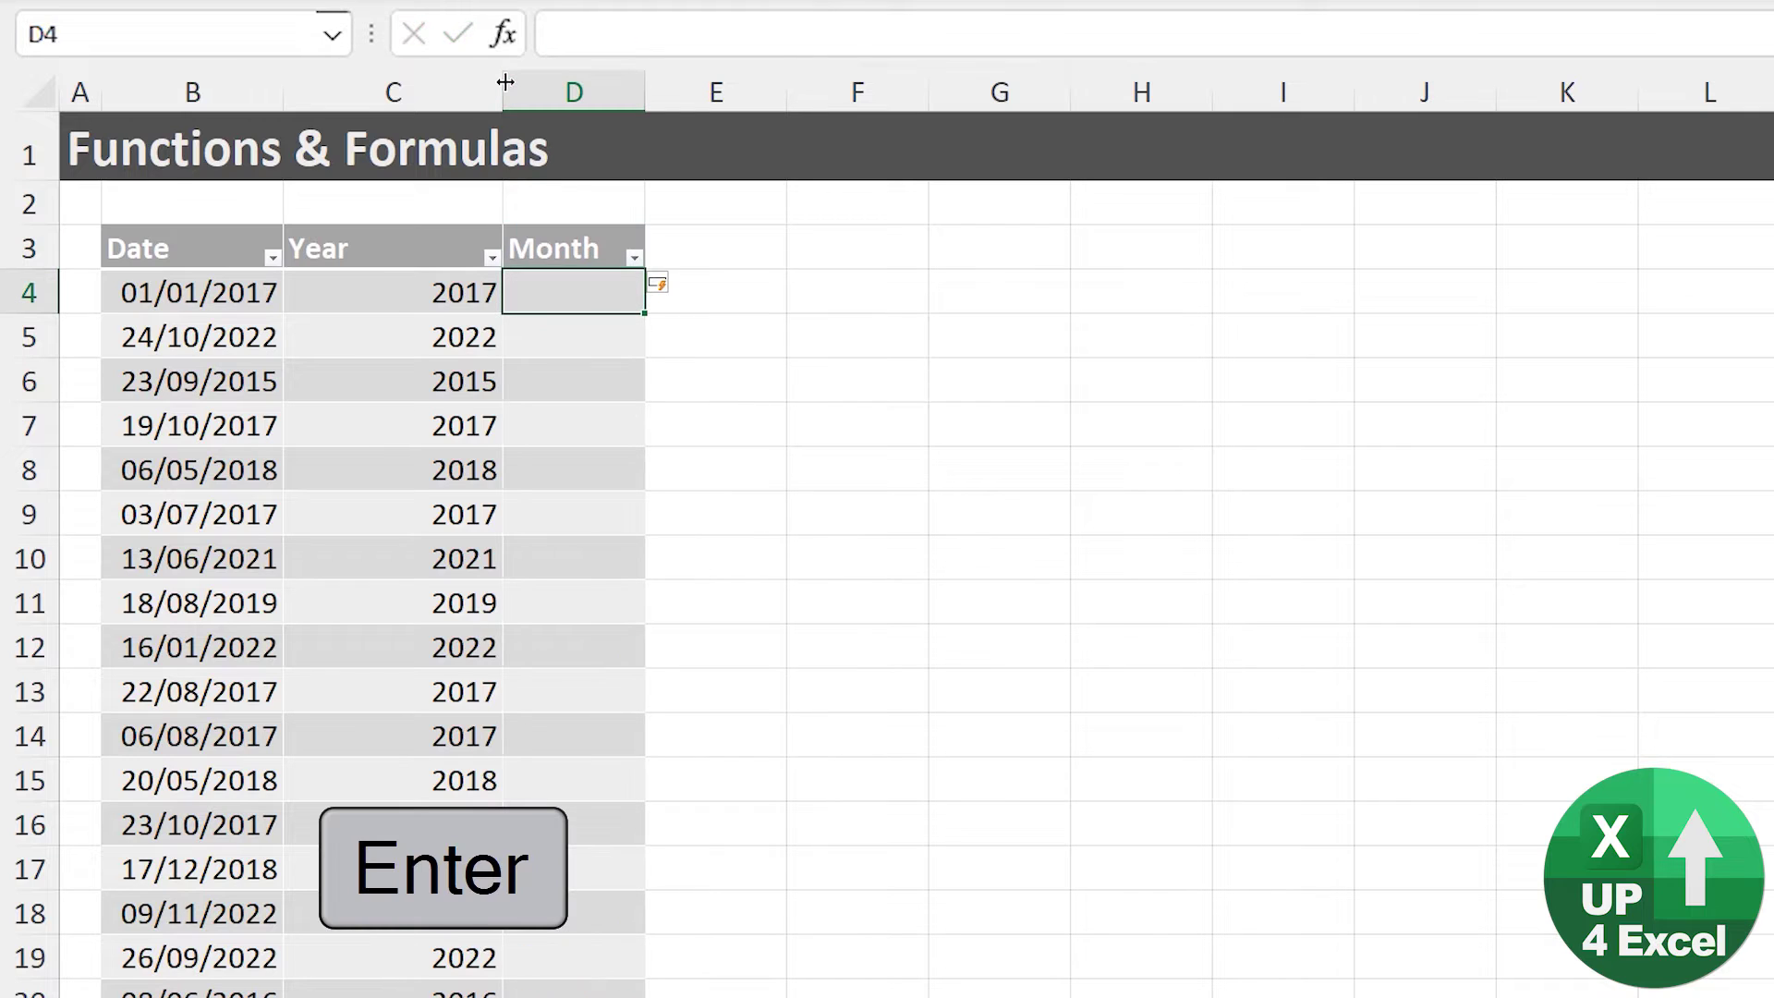
pyautogui.write('=mon')
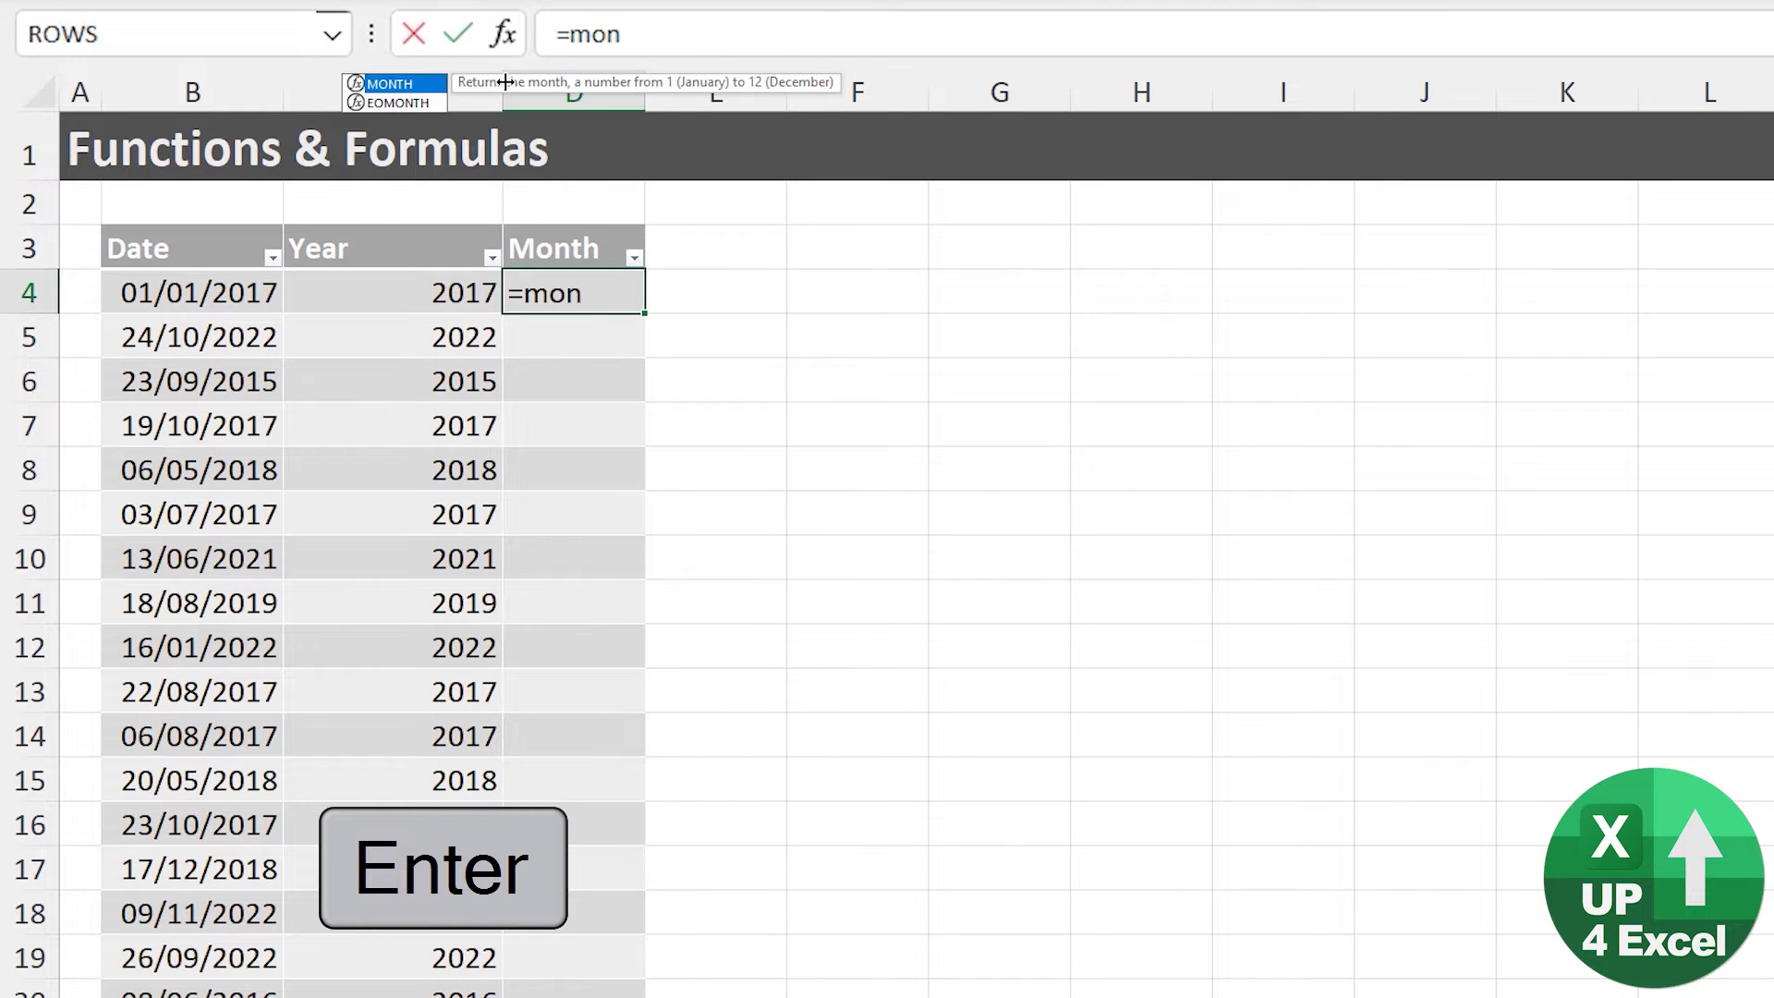
pyautogui.press('Tab')
pyautogui.press('Left')
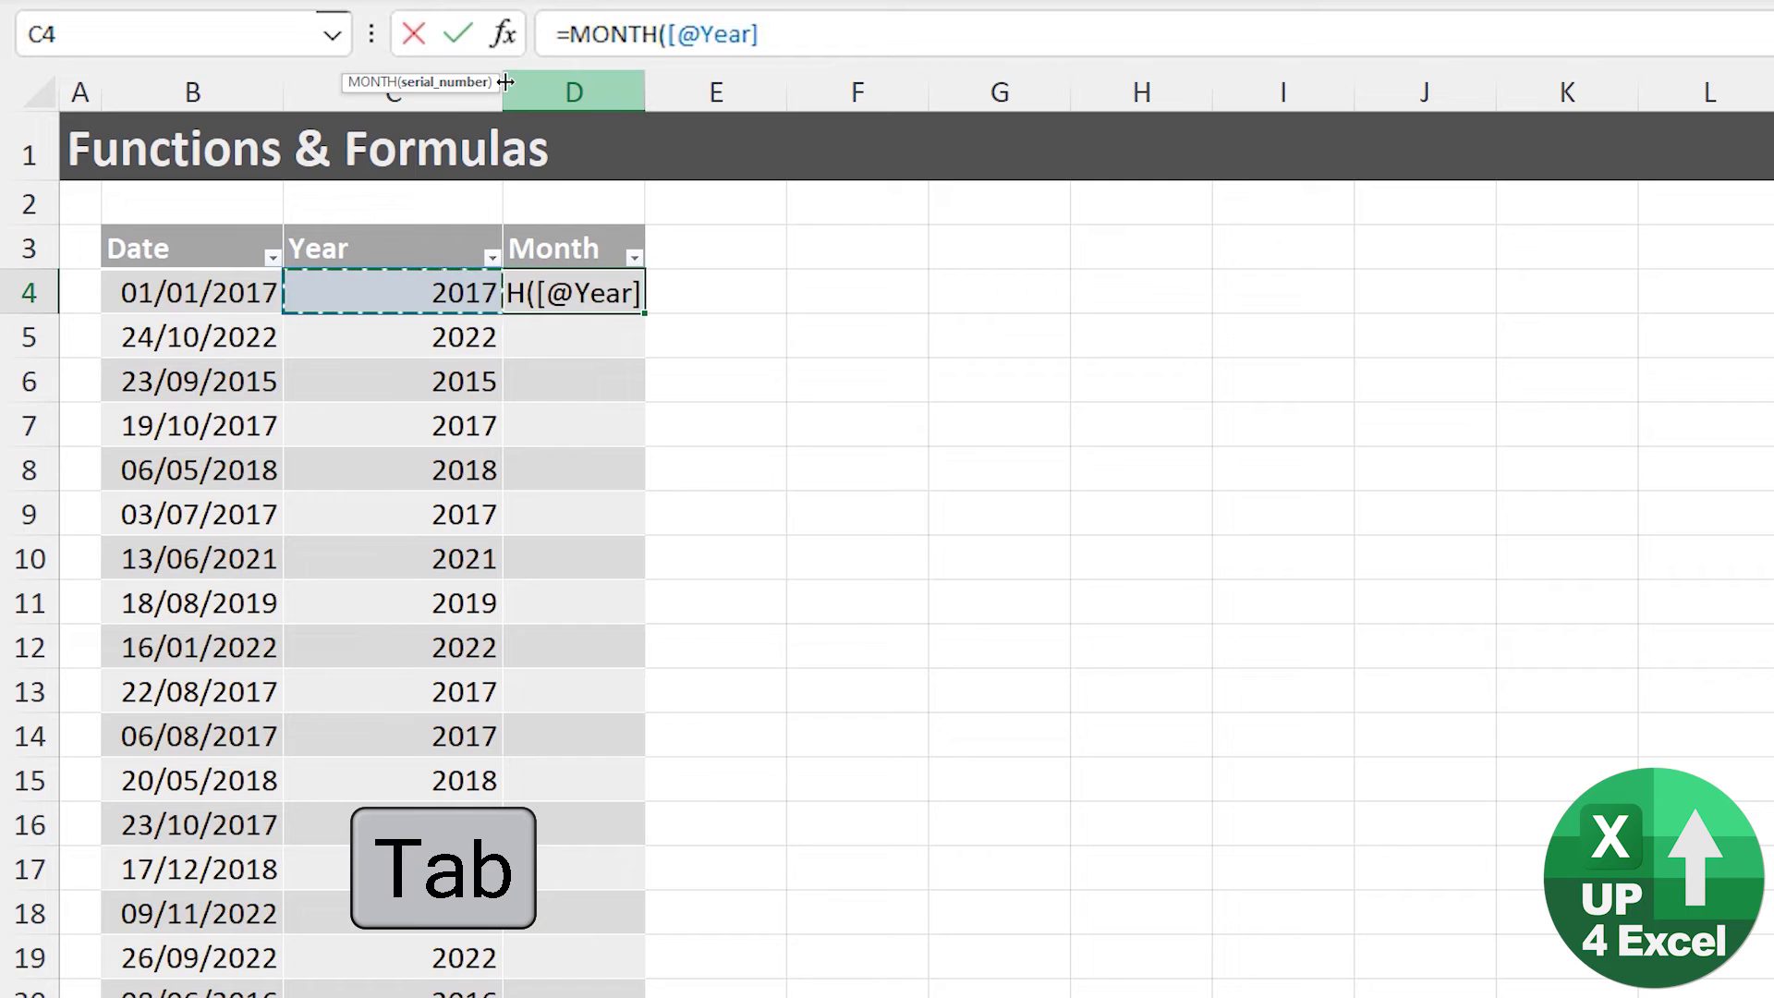
pyautogui.write(')')
pyautogui.press('BackSpace')
pyautogui.press('BackSpace')
pyautogui.press('BackSpace')
pyautogui.press('BackSpace')
pyautogui.press('BackSpace')
pyautogui.press('BackSpace')
pyautogui.press('BackSpace')
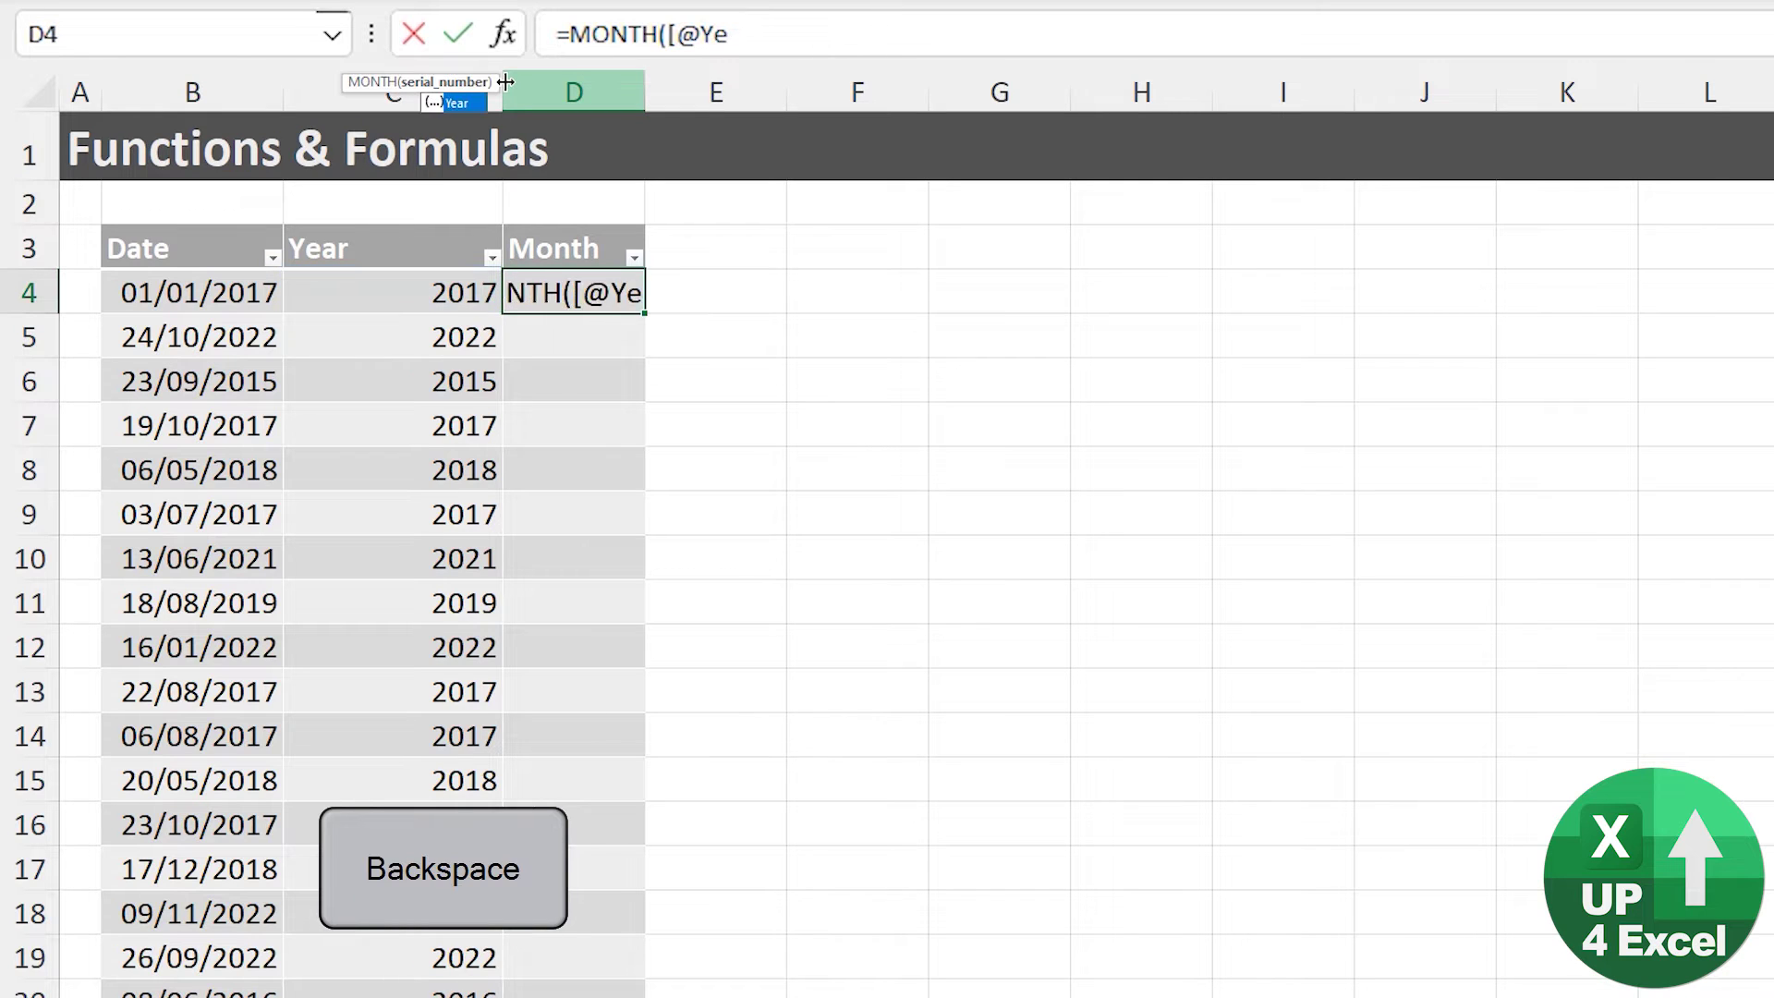
pyautogui.press('BackSpace')
pyautogui.press('Left')
pyautogui.press('Left')
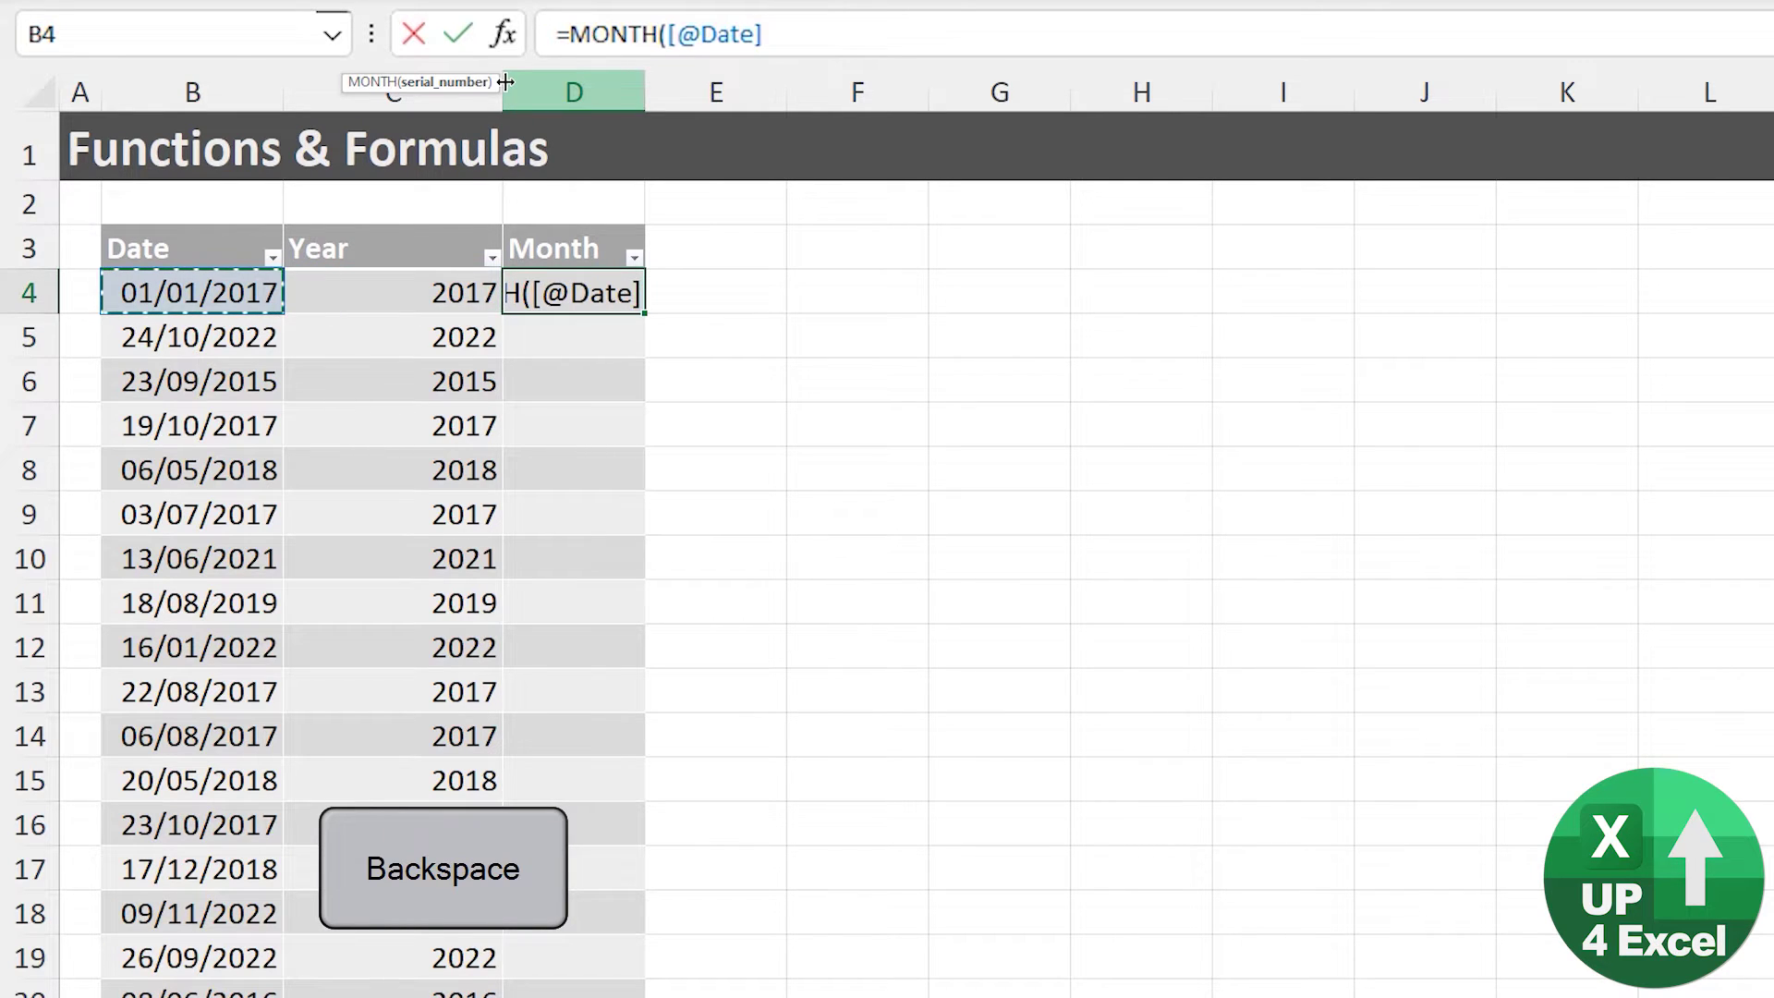
pyautogui.write(')')
pyautogui.press('Return')
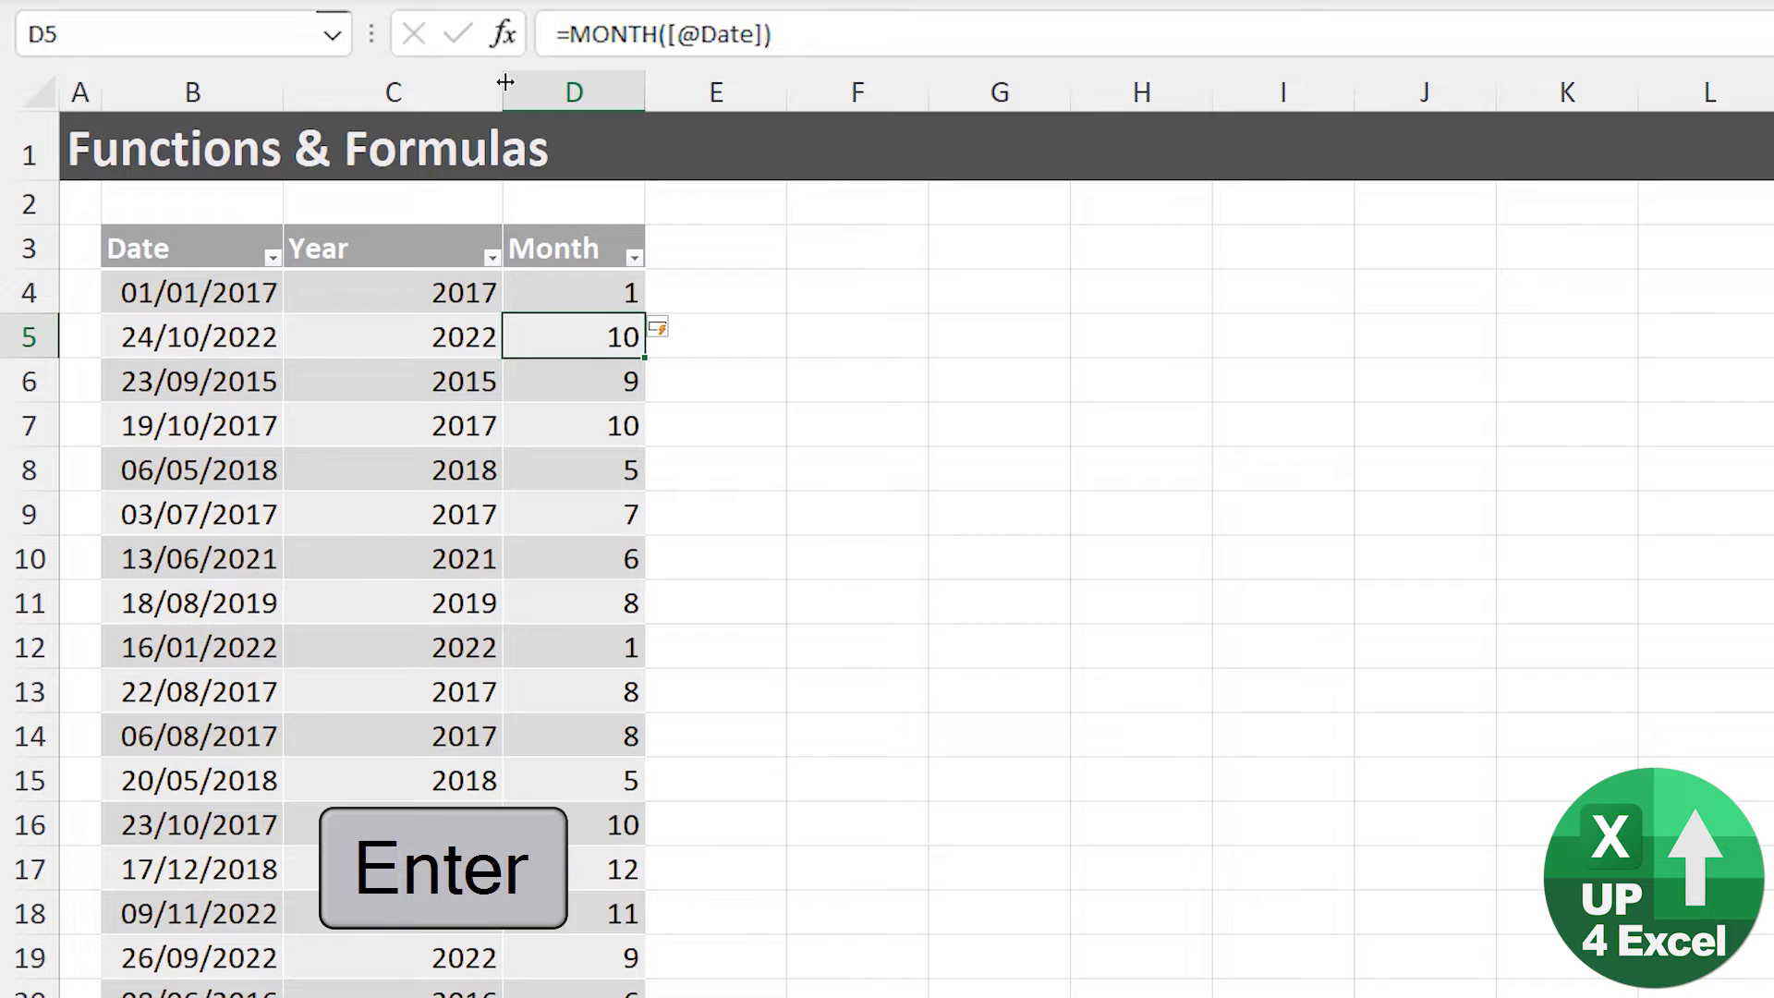
pyautogui.press('Up')
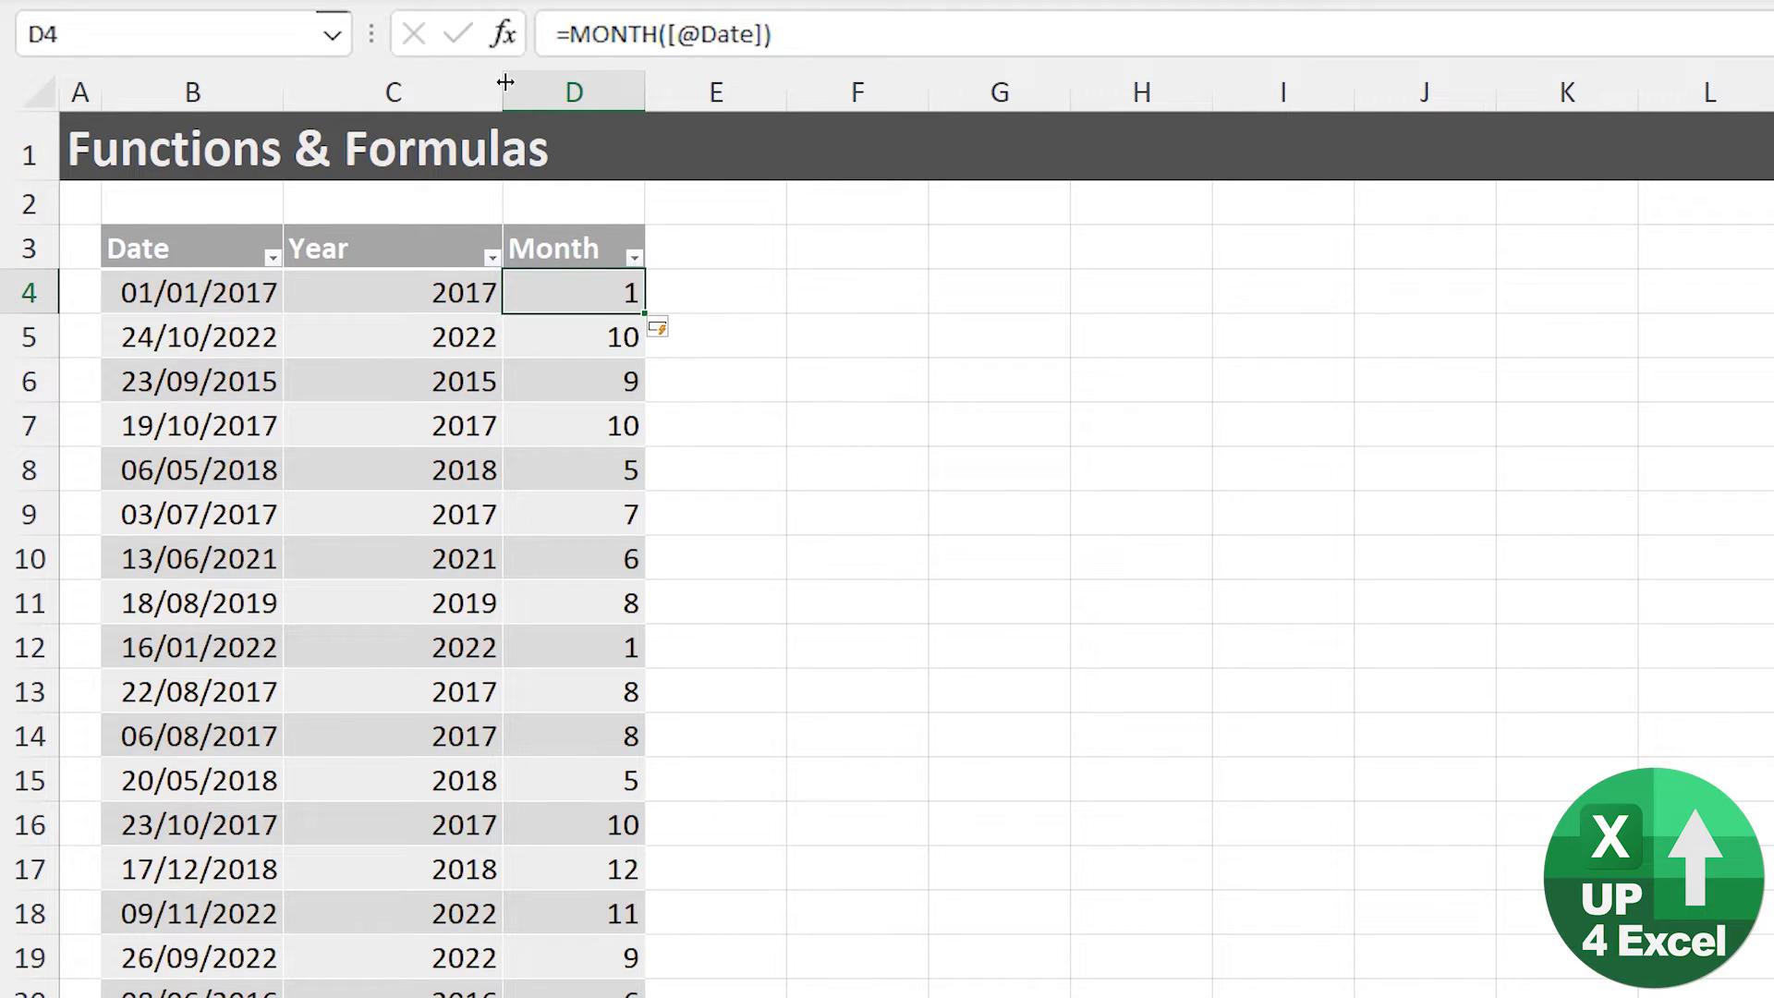
# Try starting a DAY formula in E4, beside the Month column, and clear it back to the equals sign
pyautogui.press('Right')
pyautogui.write('=day')
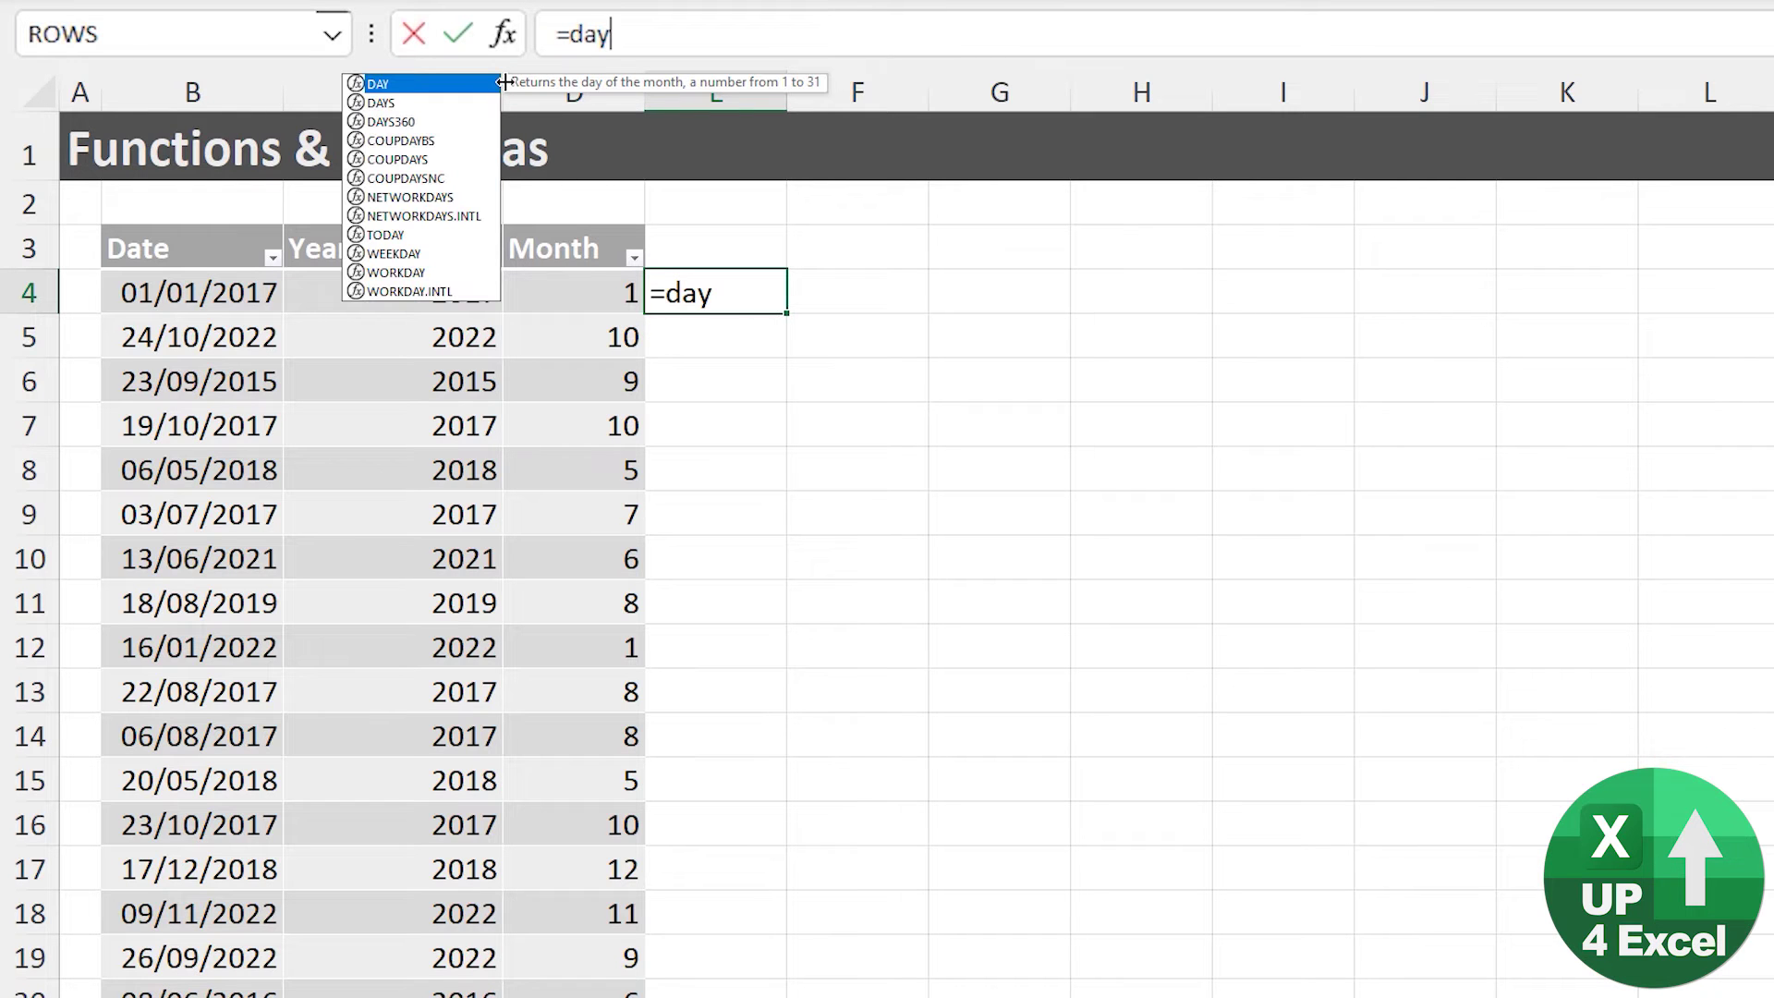
pyautogui.press('Tab')
pyautogui.hotkey('ctrl', 'shift', 'Left')
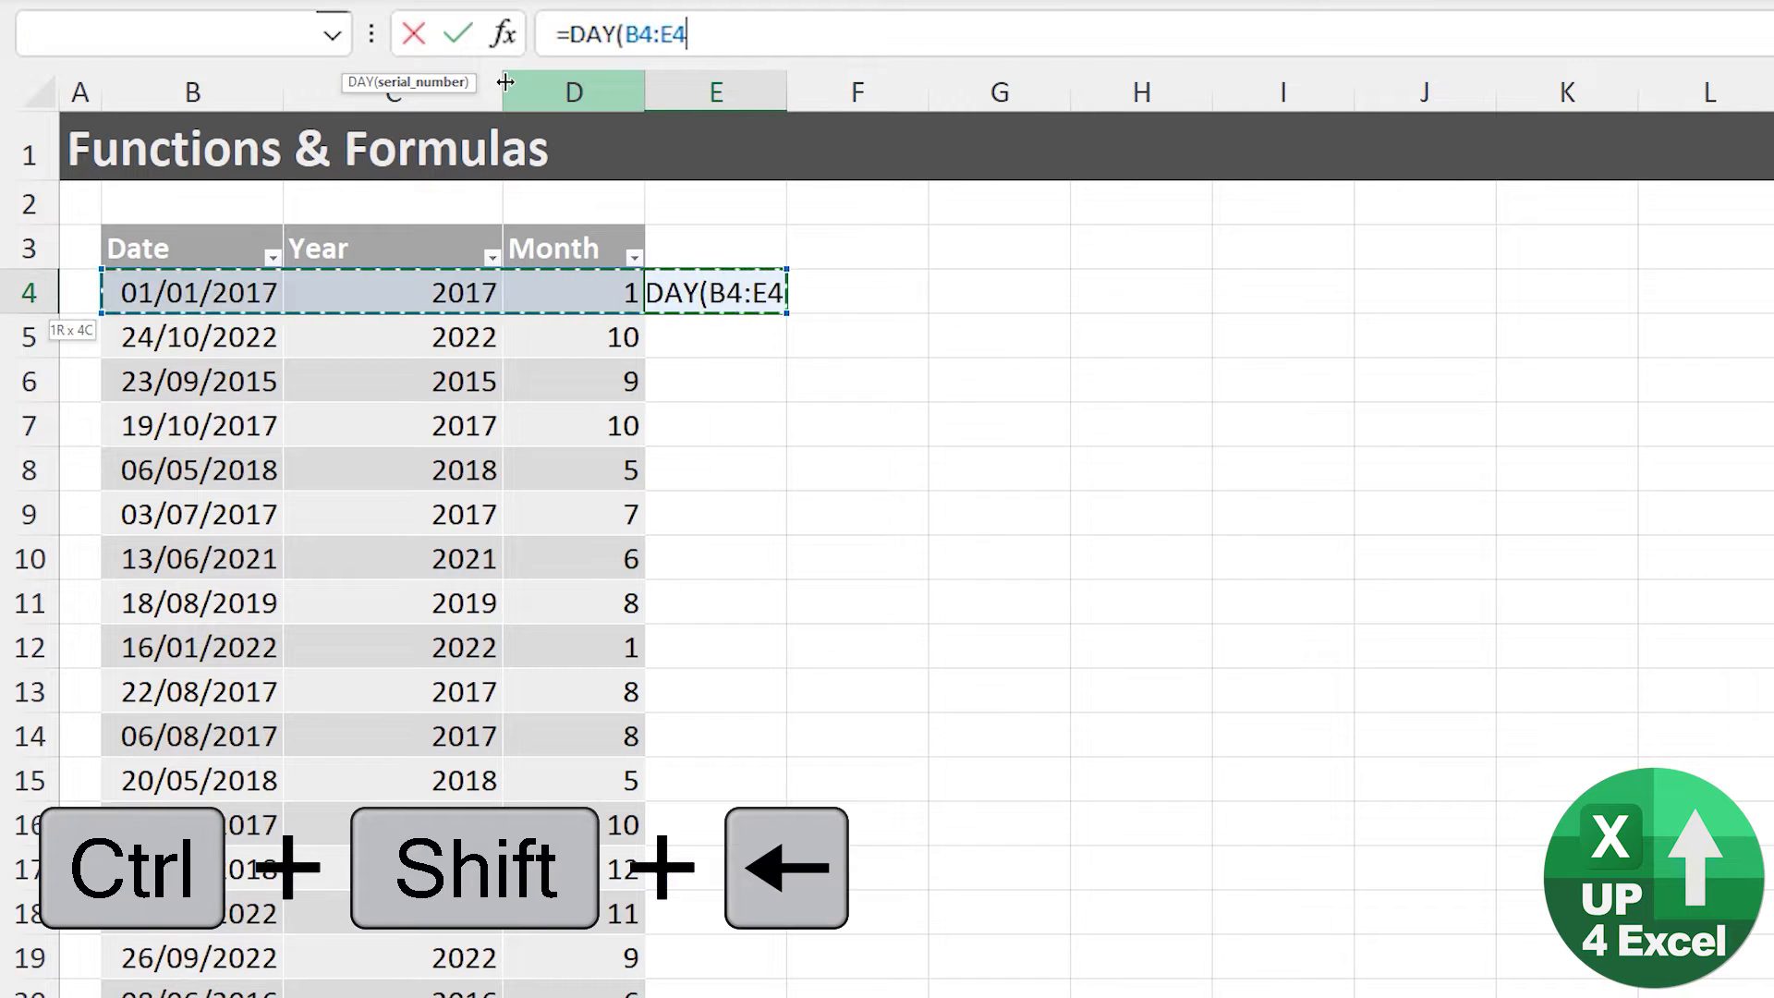
pyautogui.press('BackSpace')
pyautogui.press('BackSpace')
pyautogui.press('BackSpace')
pyautogui.press('BackSpace')
pyautogui.press('BackSpace')
pyautogui.press('BackSpace')
pyautogui.press('BackSpace')
pyautogui.press('BackSpace')
pyautogui.press('BackSpace')
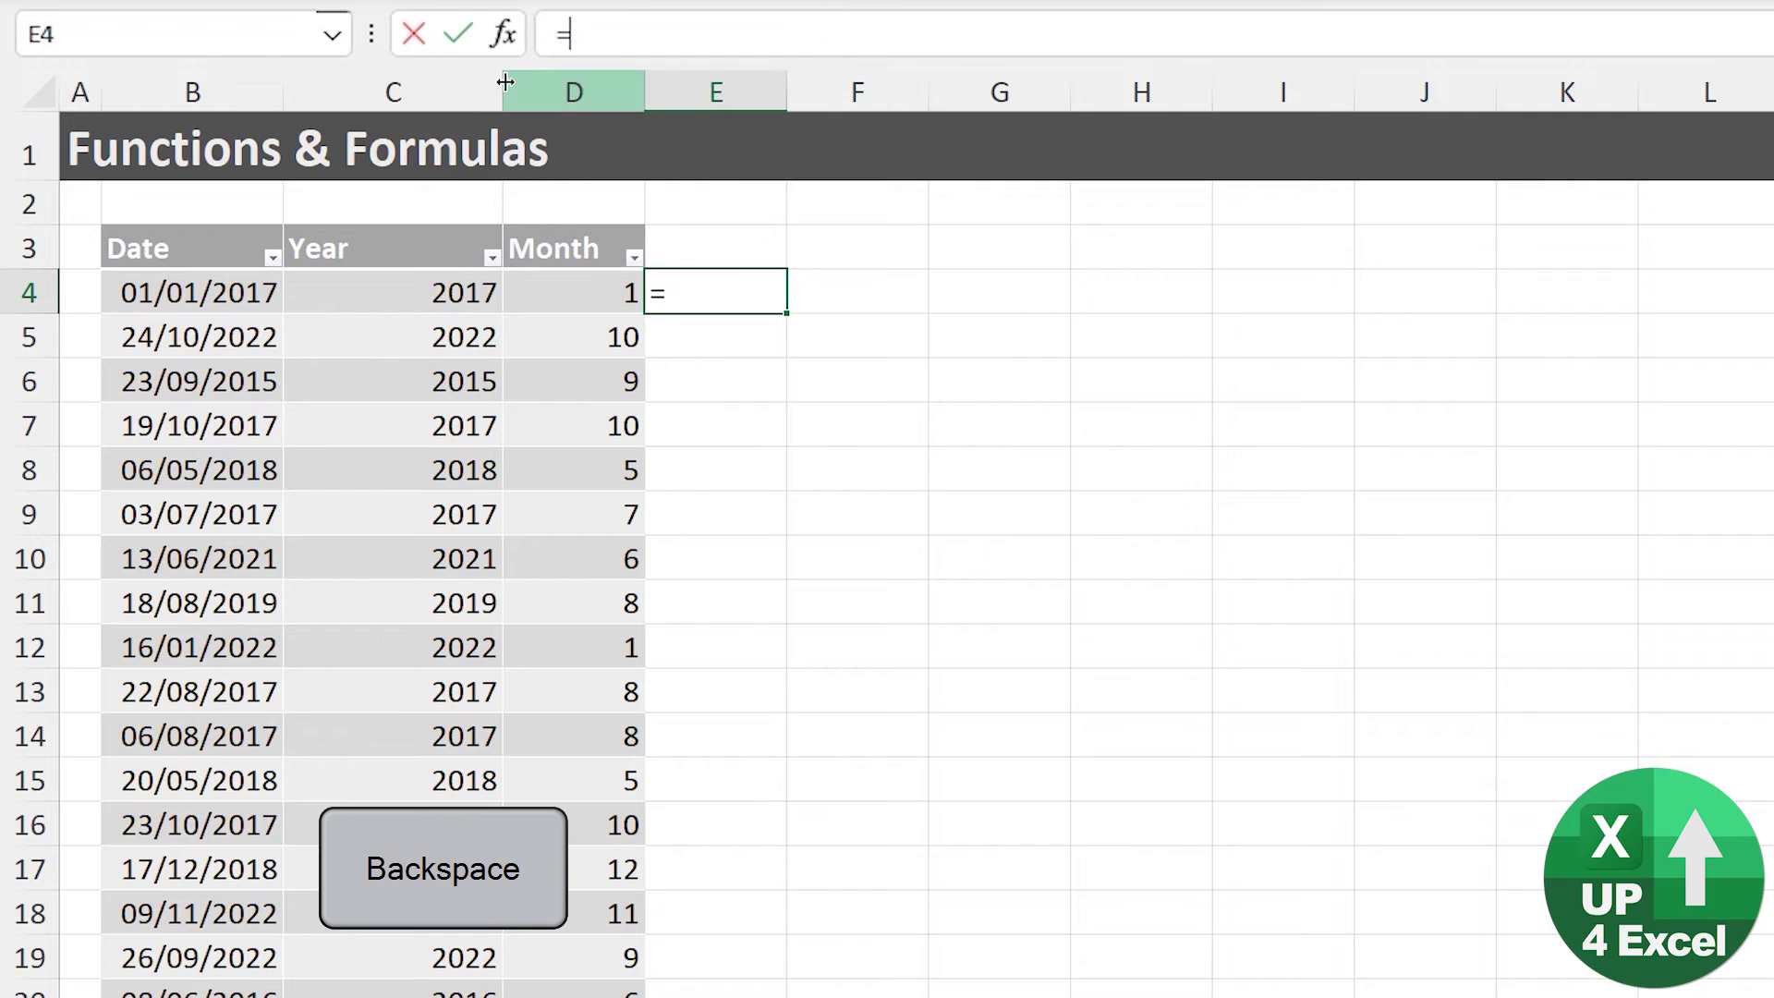
# Look up the HOUR, MINUTE and SECOND functions through formula suggestions in E4 and discard the entry
pyautogui.write('hou')
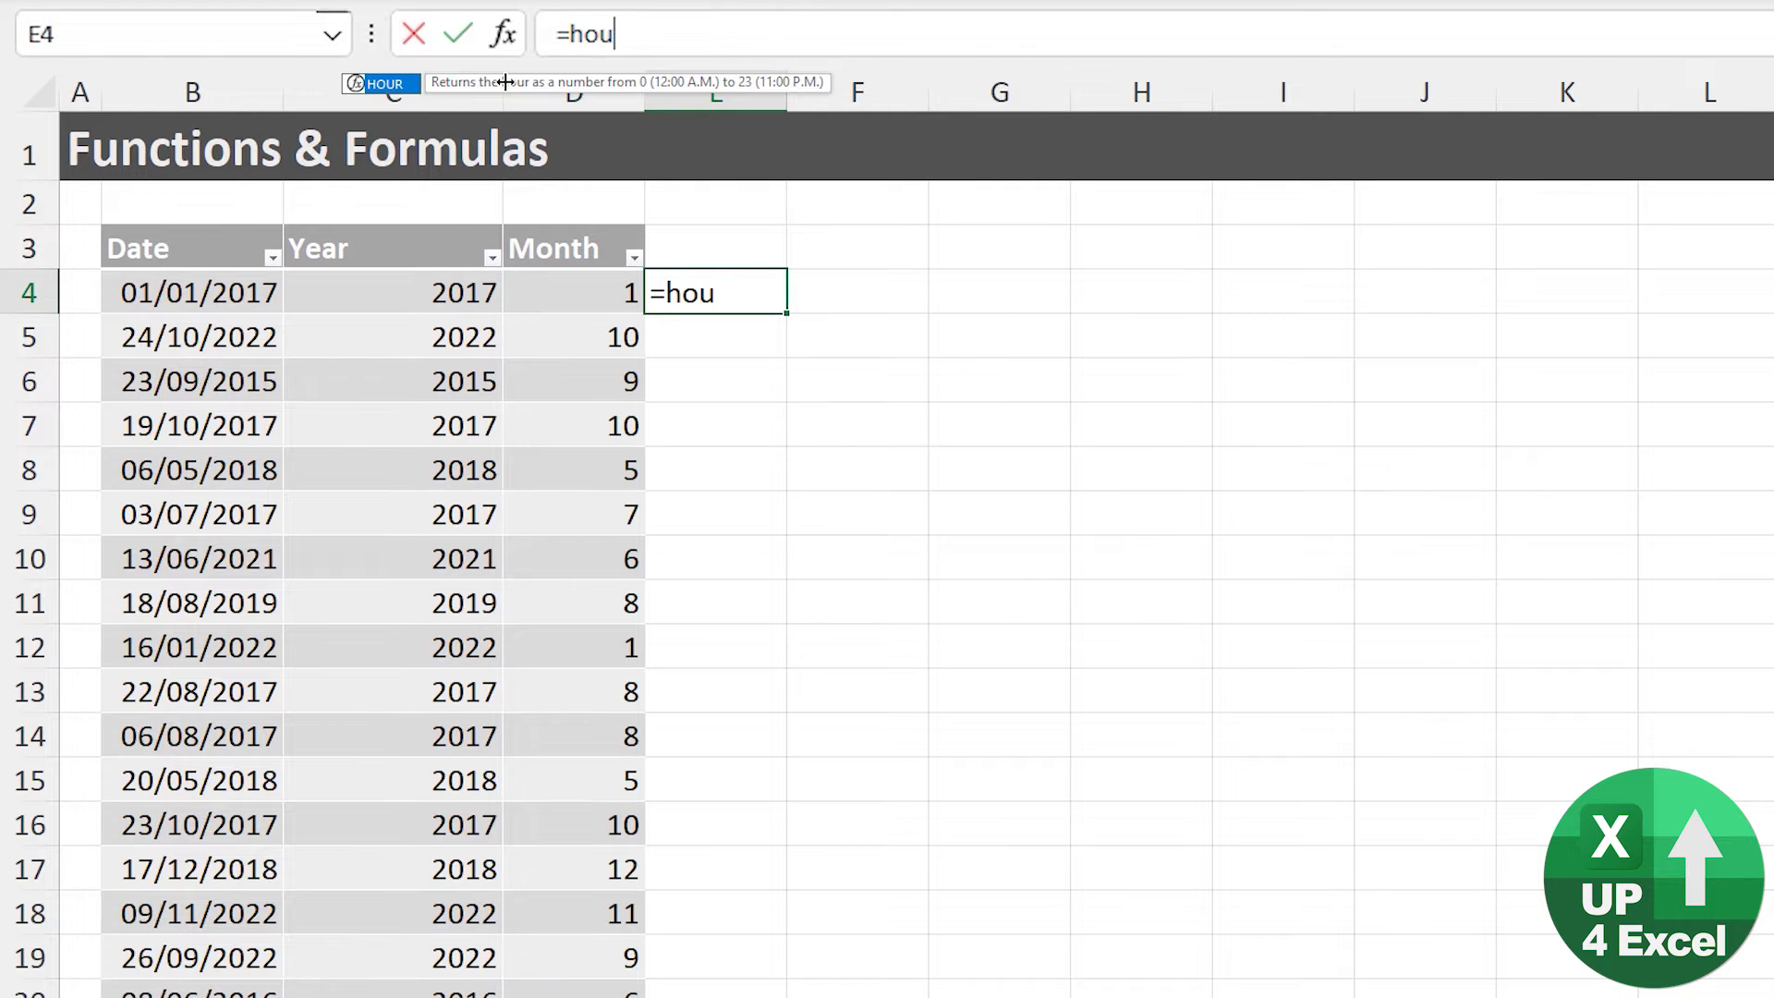
pyautogui.press('BackSpace')
pyautogui.press('BackSpace')
pyautogui.press('BackSpace')
pyautogui.write('min')
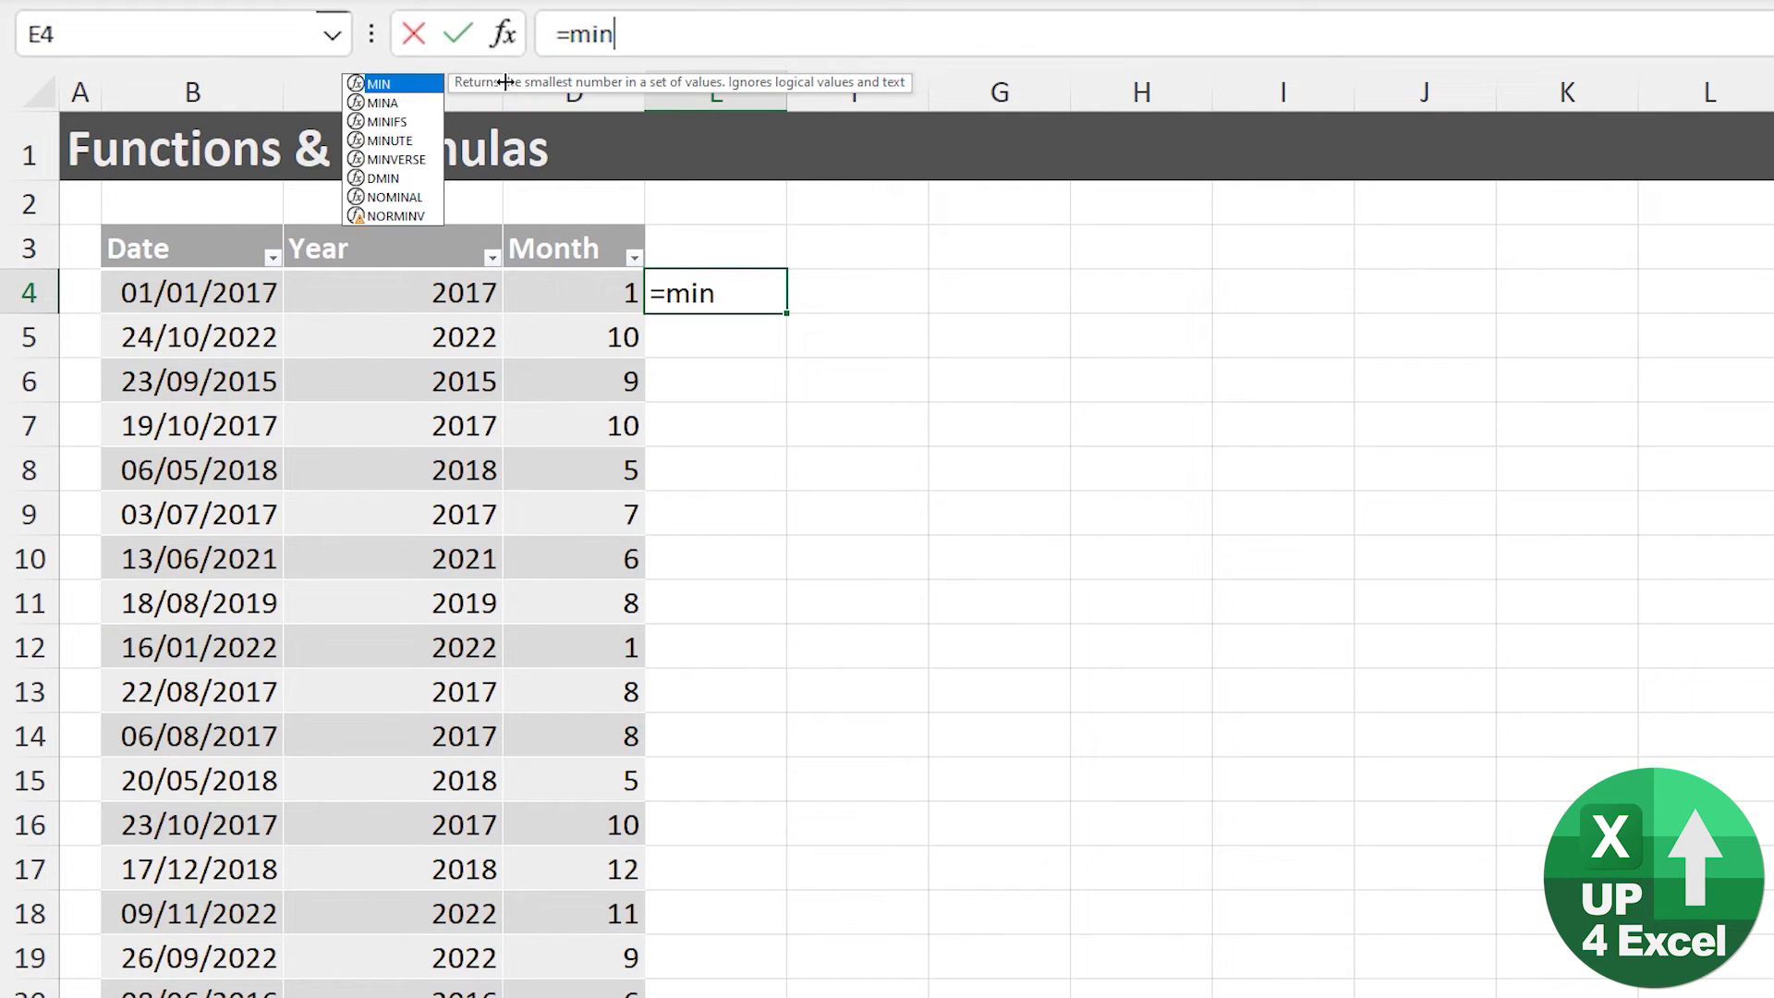
pyautogui.press('Down')
pyautogui.press('Down')
pyautogui.press('Down')
pyautogui.press('BackSpace')
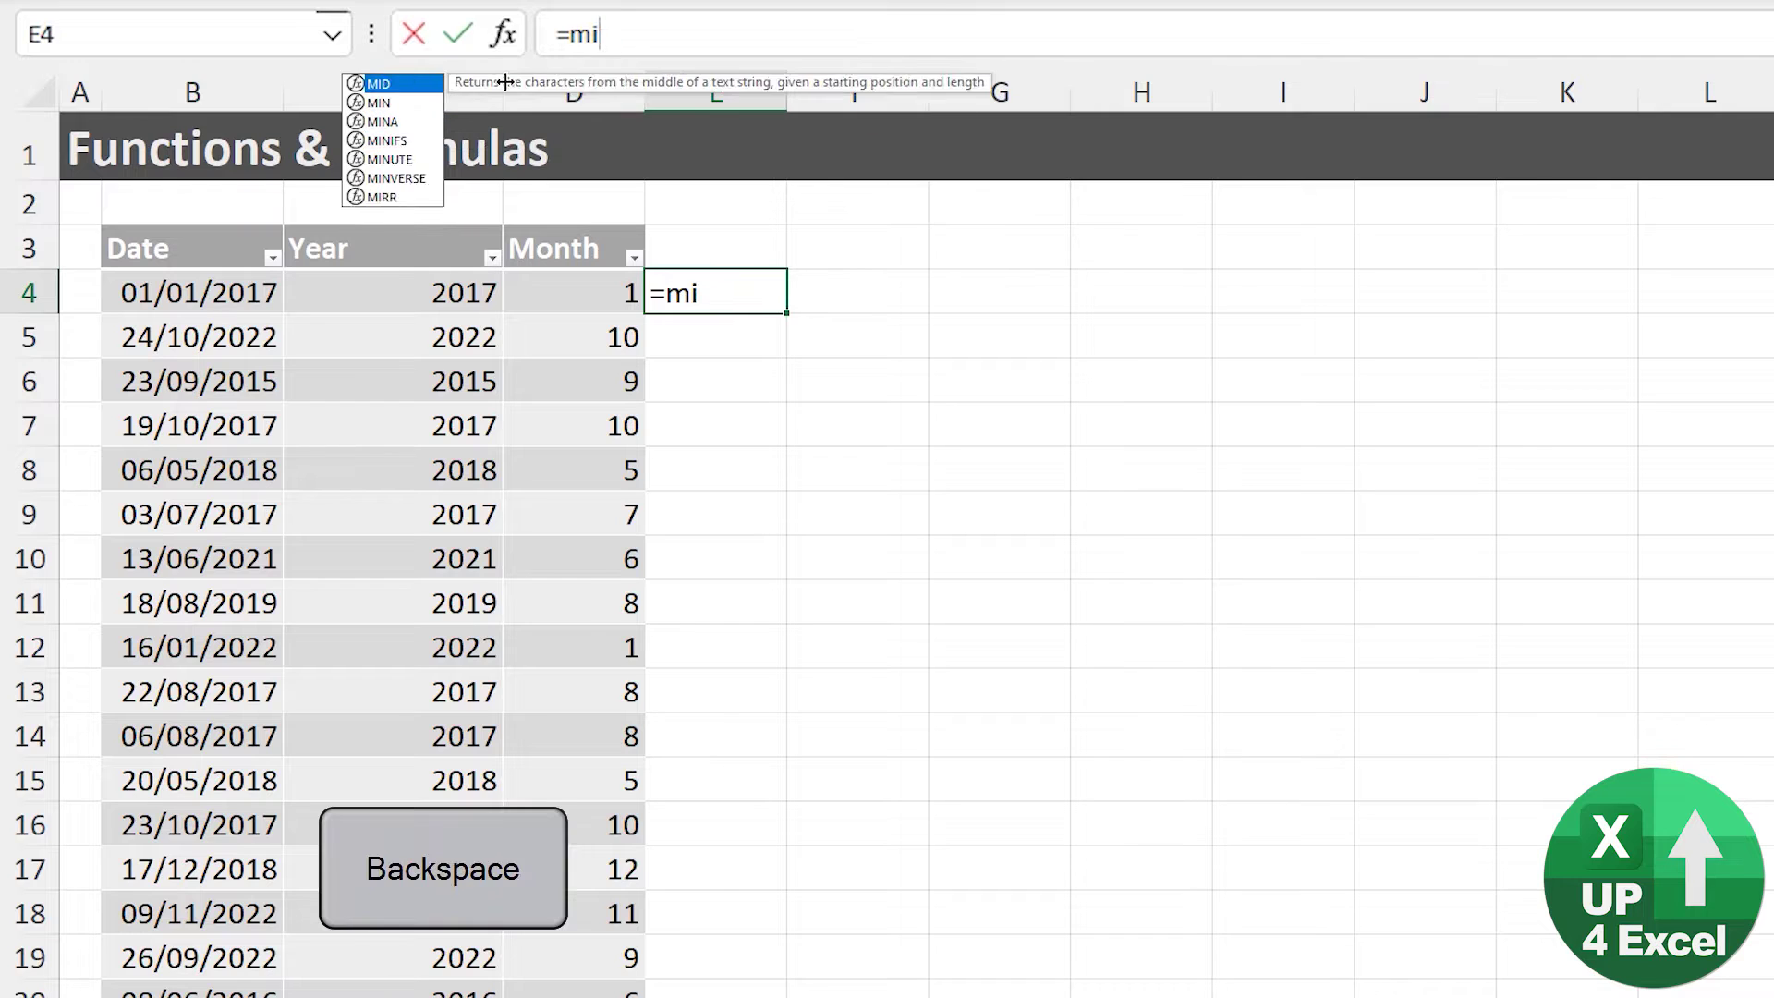
pyautogui.press('BackSpace')
pyautogui.press('BackSpace')
pyautogui.write('sec')
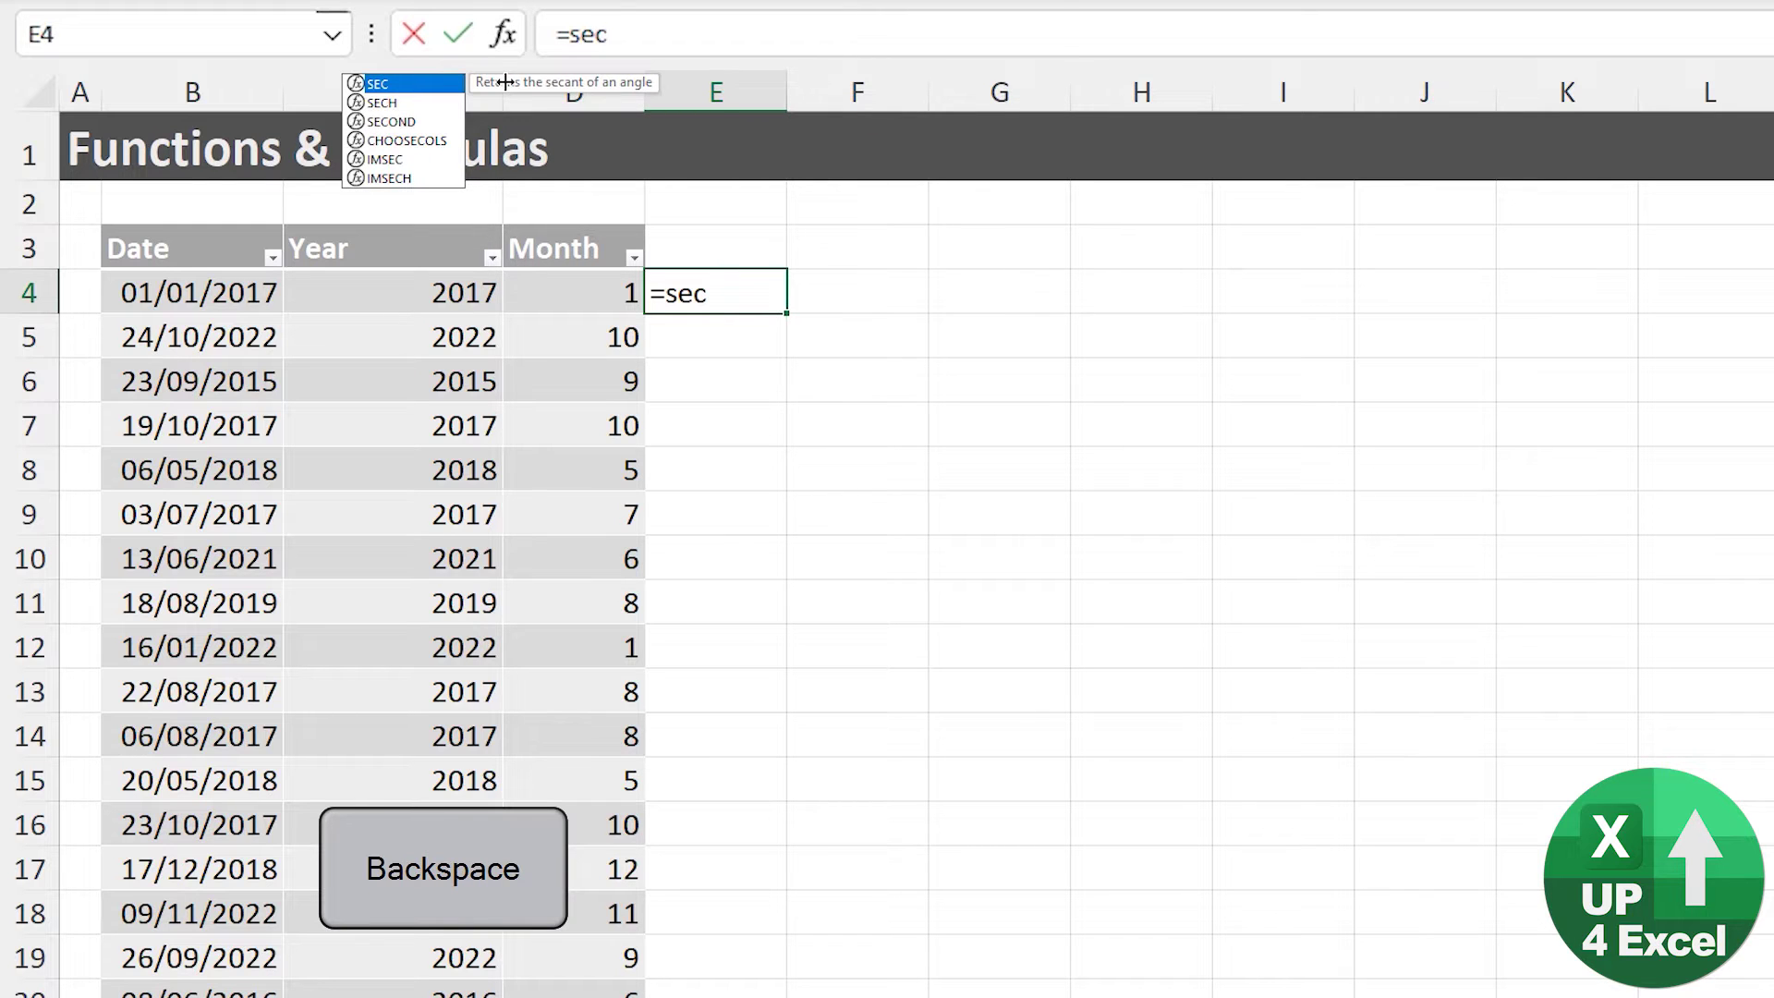
pyautogui.press('Down')
pyautogui.press('Down')
pyautogui.press('Escape')
pyautogui.press('Escape')
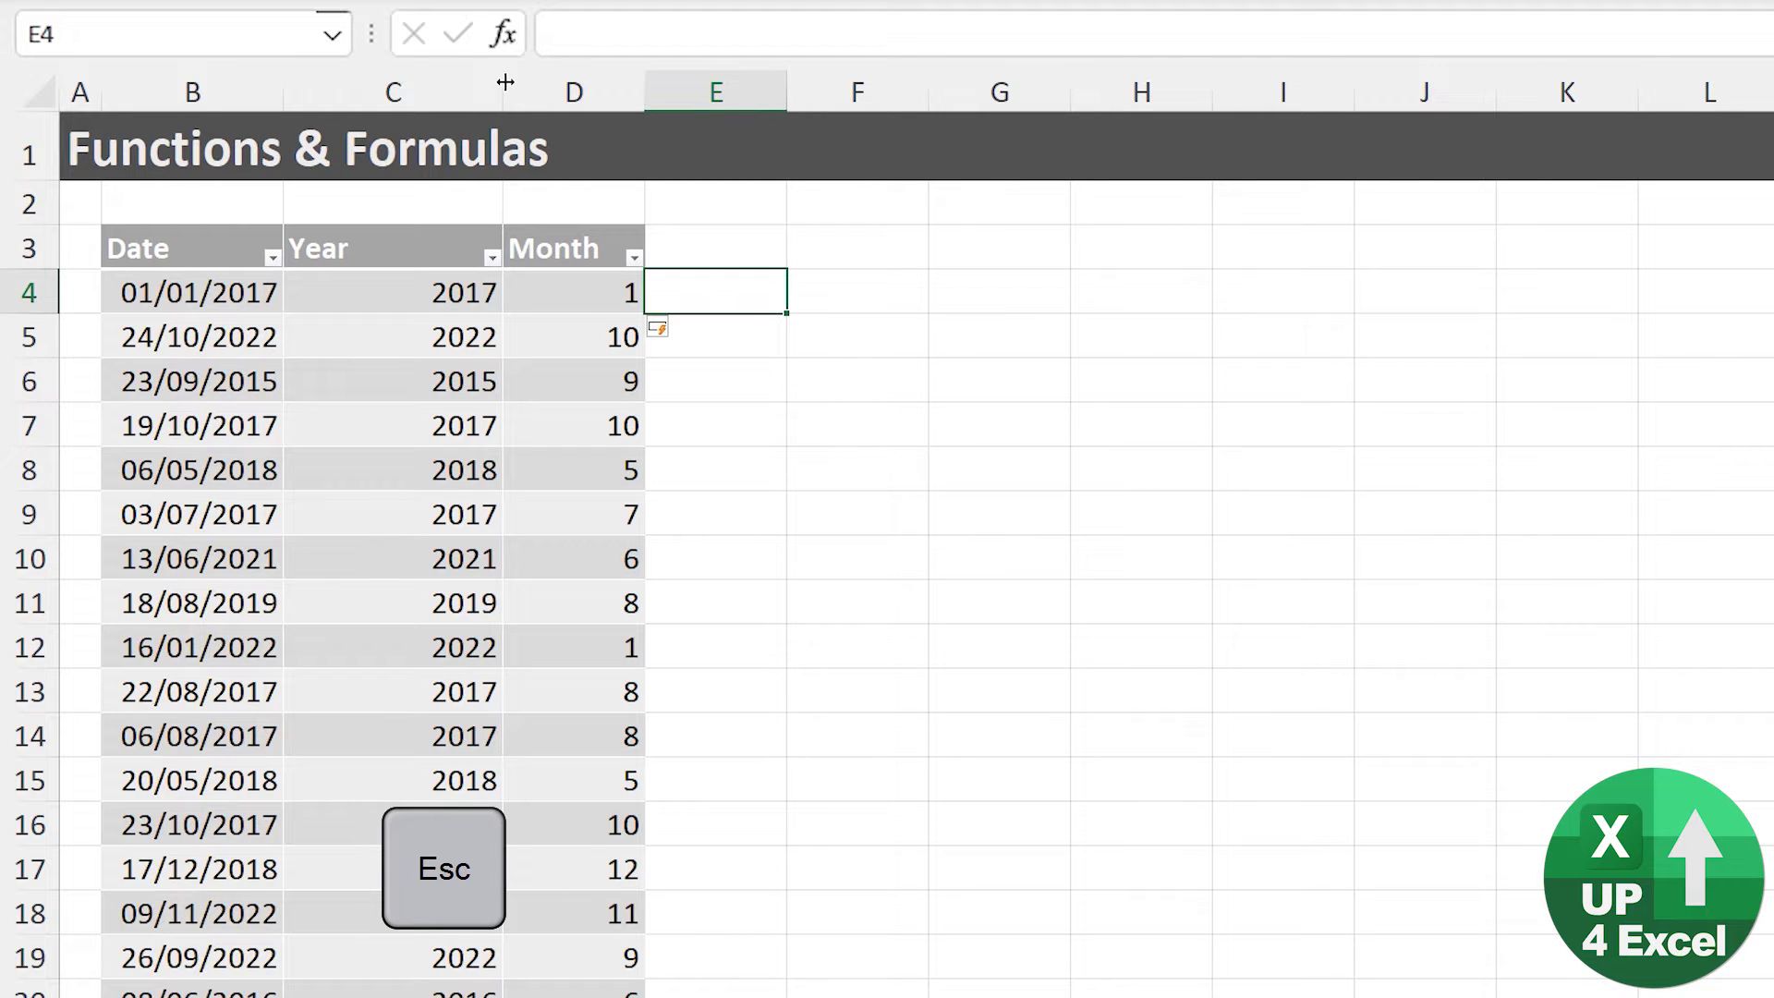
# Examine the formulas in the Year and Month columns, starting from row 4
pyautogui.press('Left')
pyautogui.press('Left')
pyautogui.press('Left')
pyautogui.press('Right')
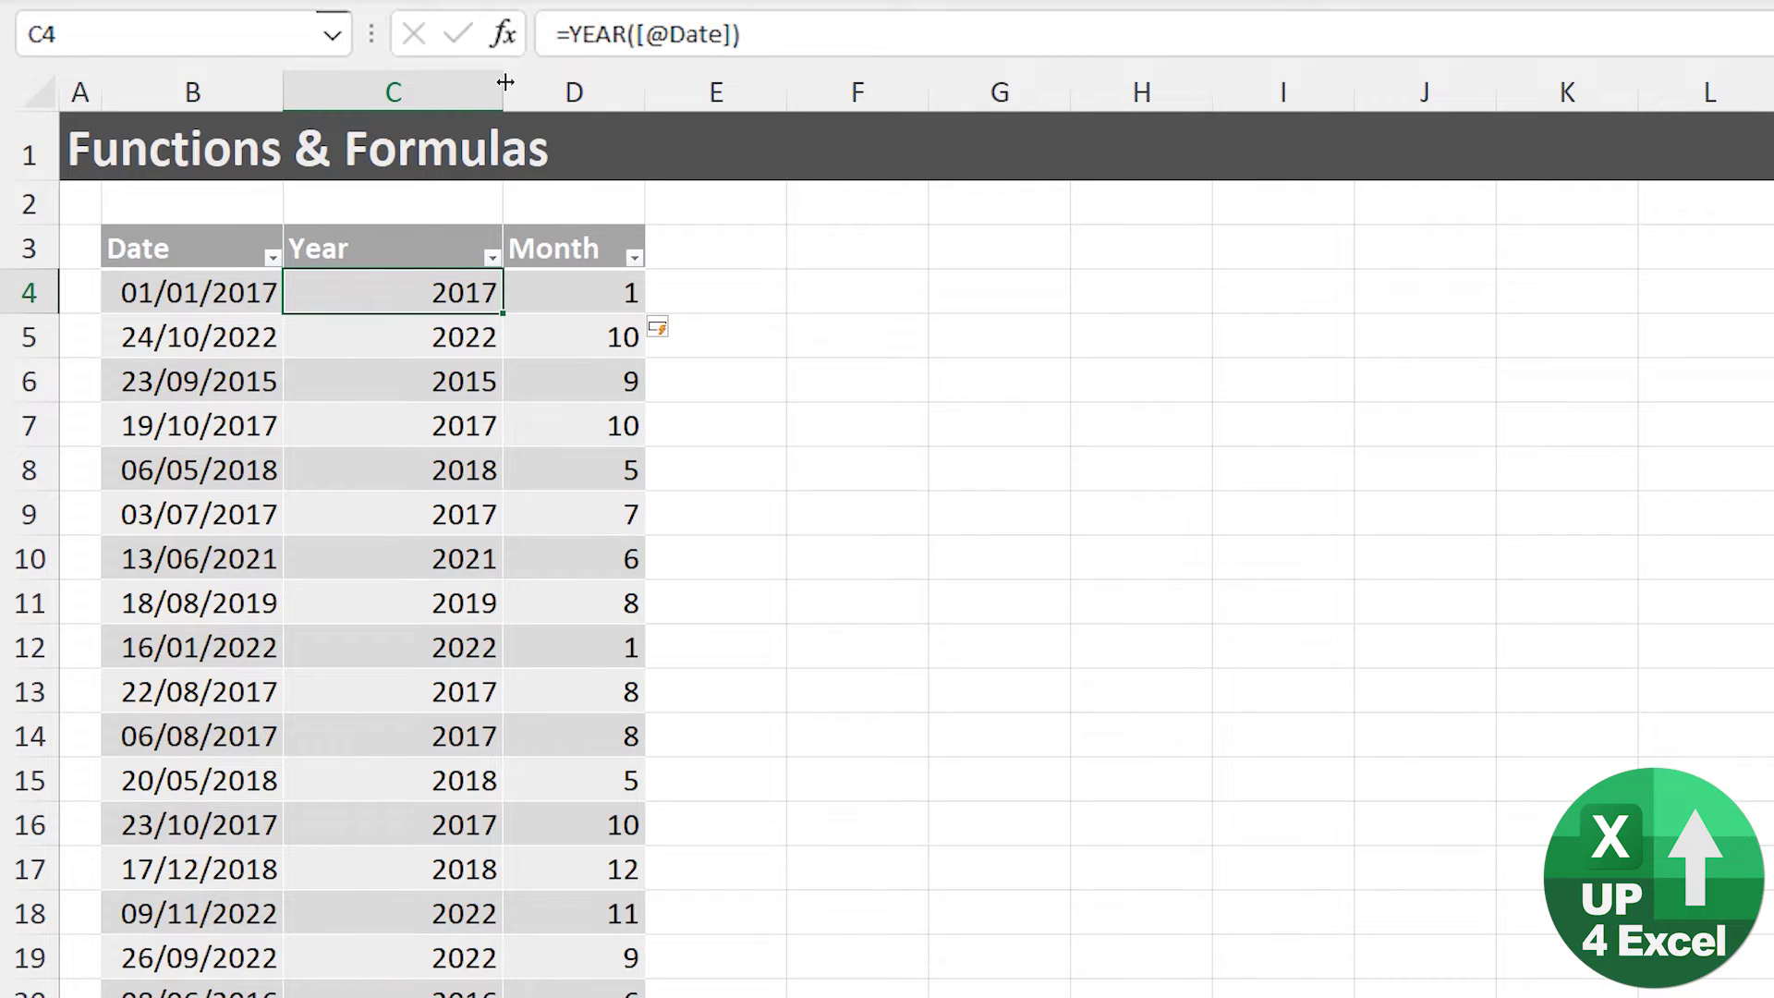
pyautogui.press('Right')
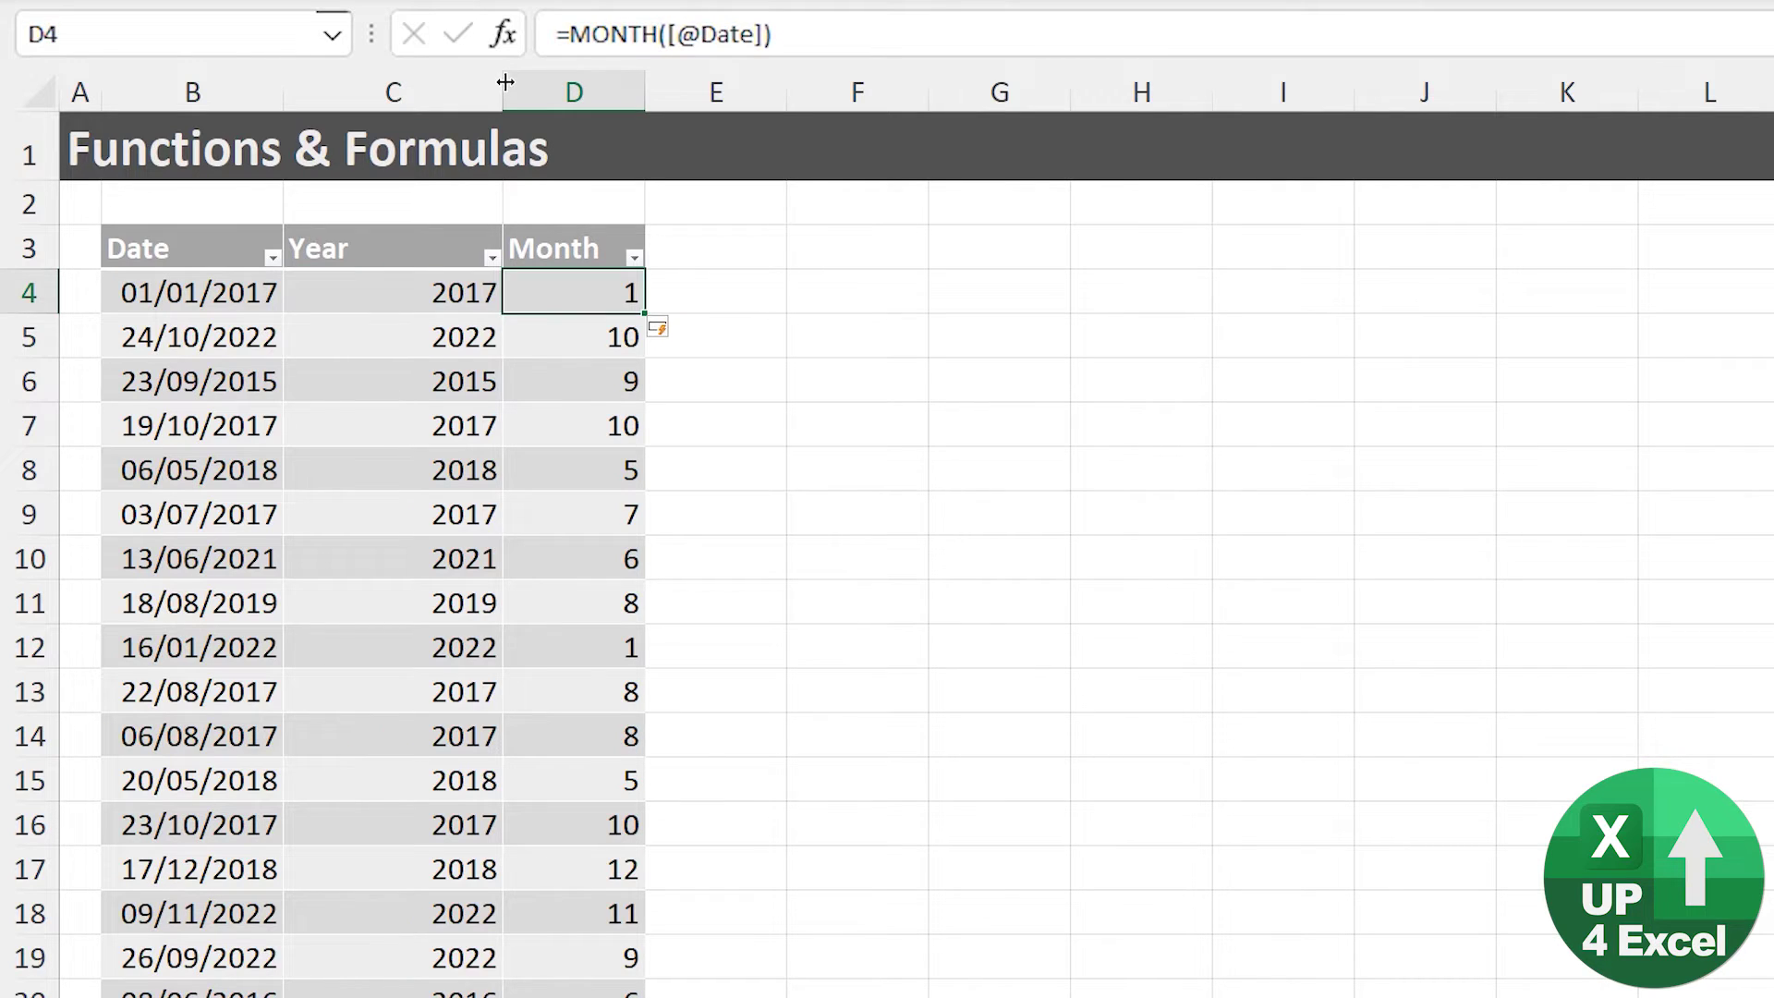
pyautogui.press('Left')
pyautogui.press('Right')
pyautogui.press('Left')
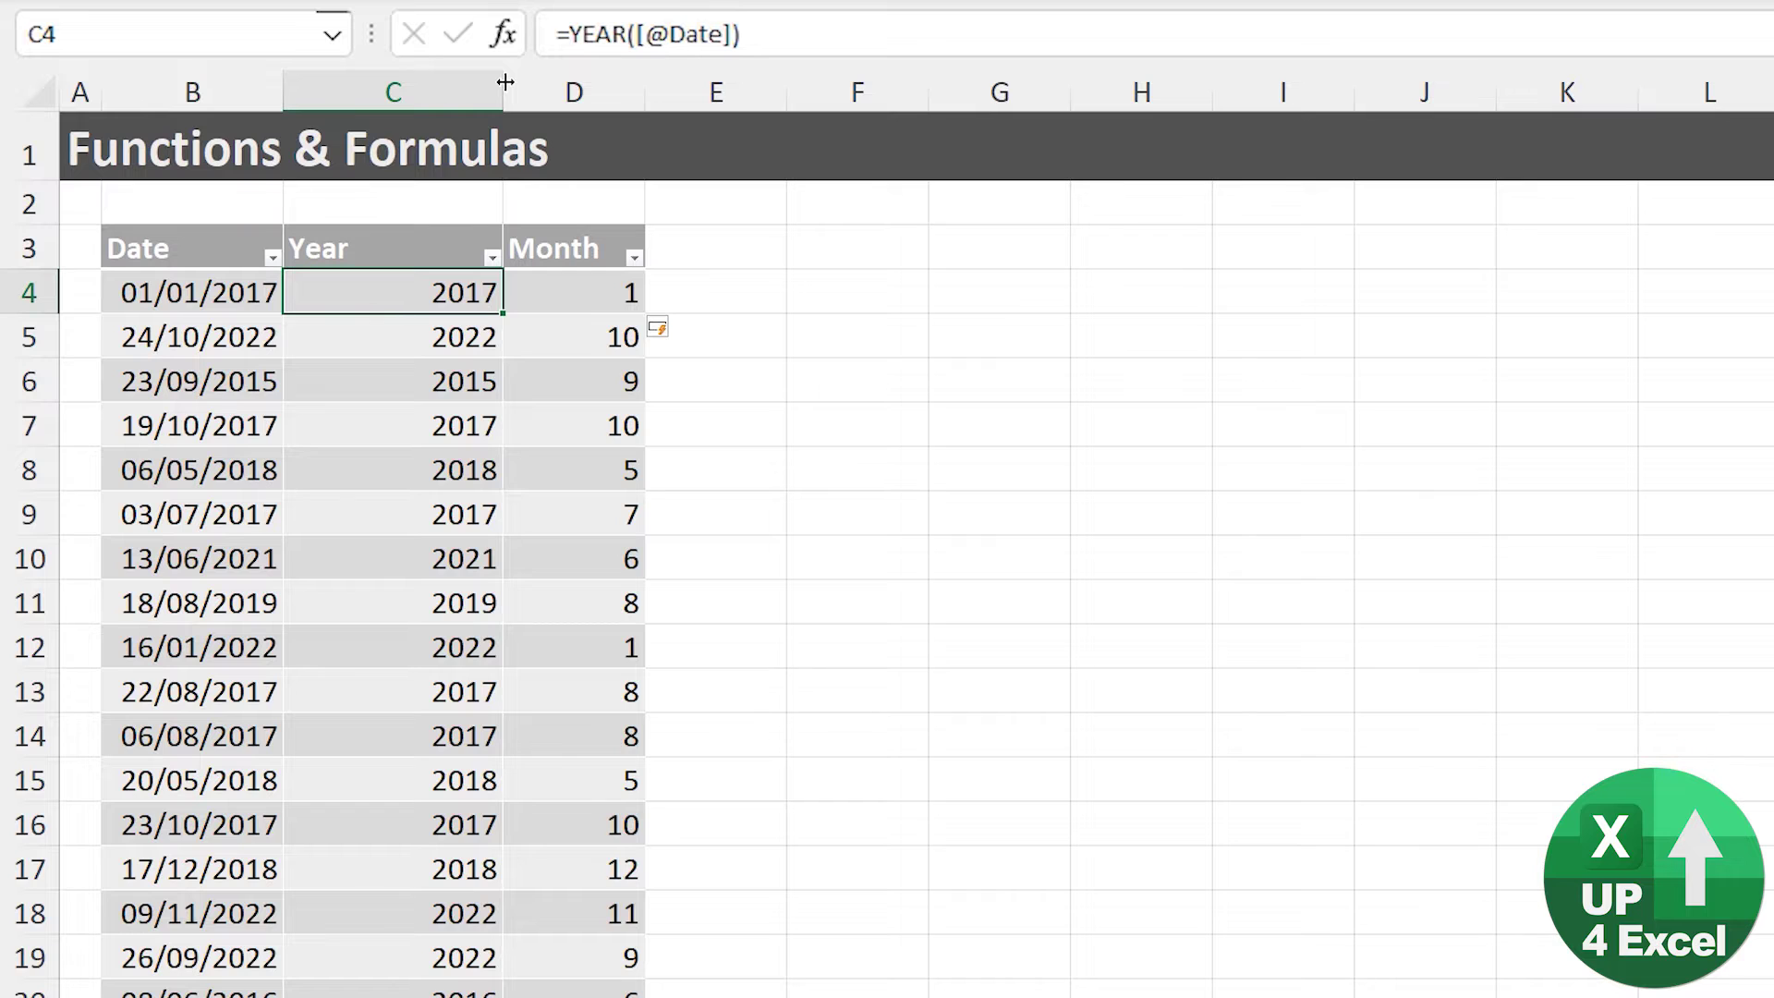
pyautogui.press('Down')
pyautogui.press('Down')
pyautogui.press('Down')
pyautogui.press('Down')
pyautogui.press('Down')
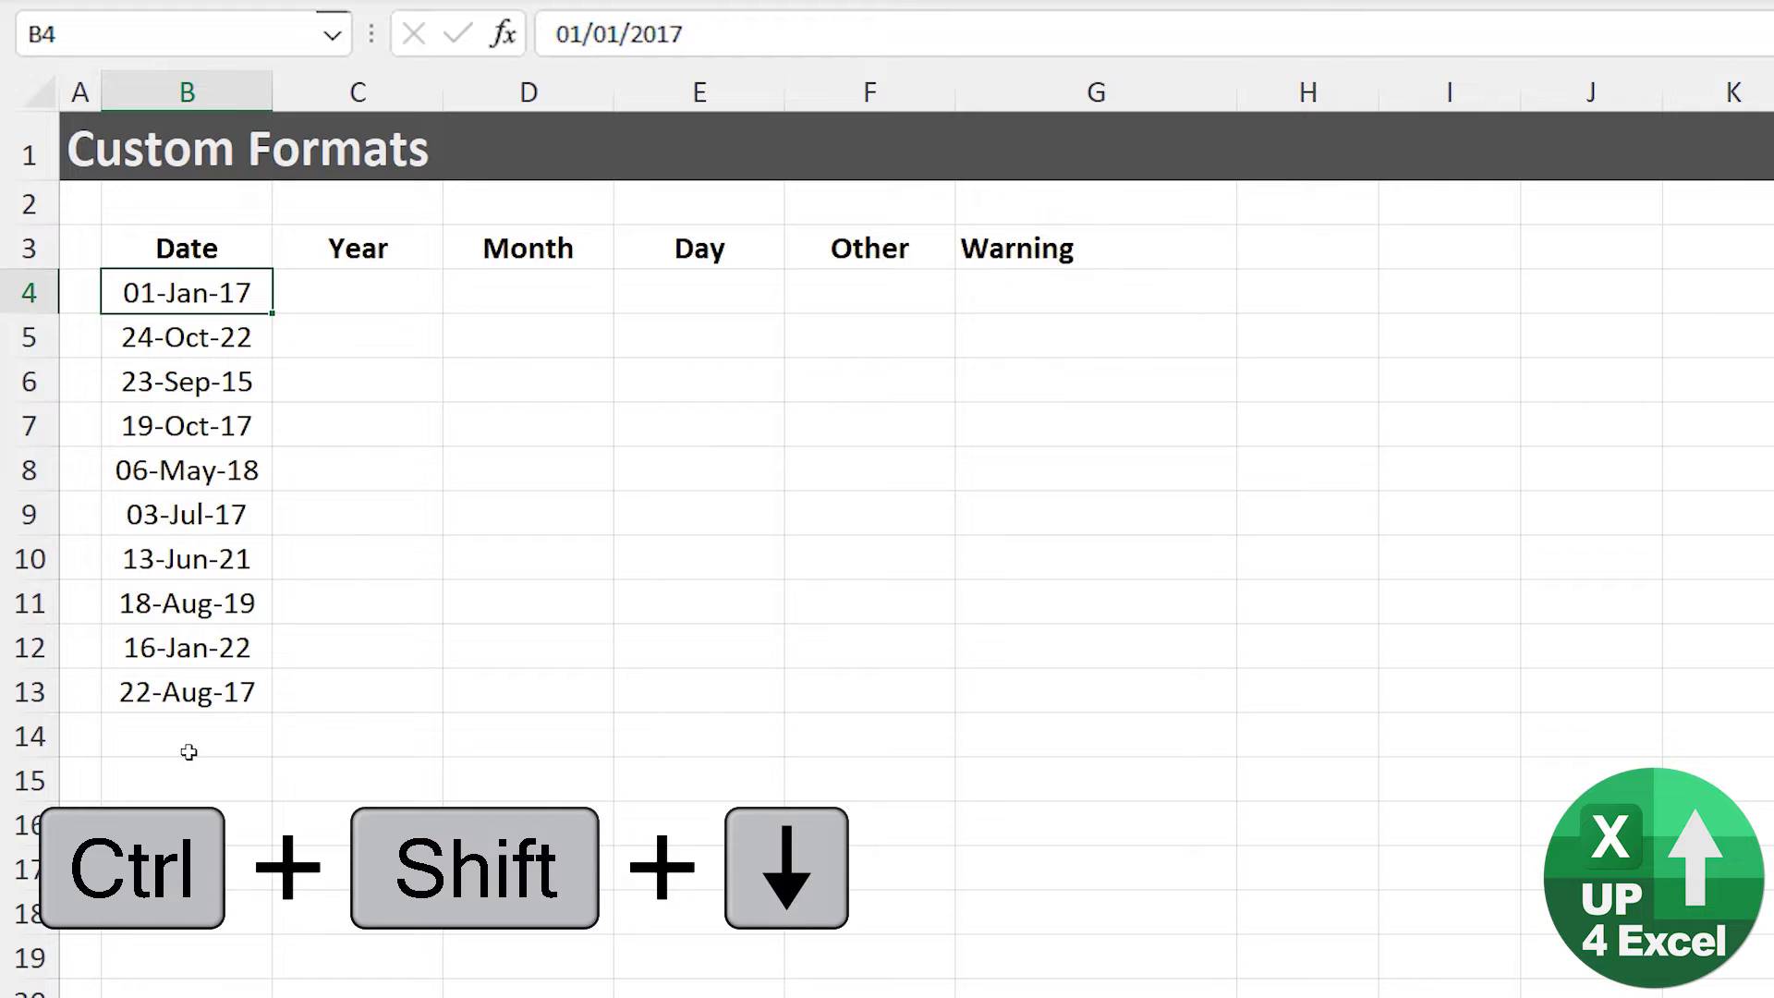
# Copy the dates in B4:B13 into the Year column, starting at C4
pyautogui.hotkey('ctrl', 'shift', 'Down')
pyautogui.hotkey('ctrl', 'c')
pyautogui.press('Right')
pyautogui.hotkey('ctrl', 'v')
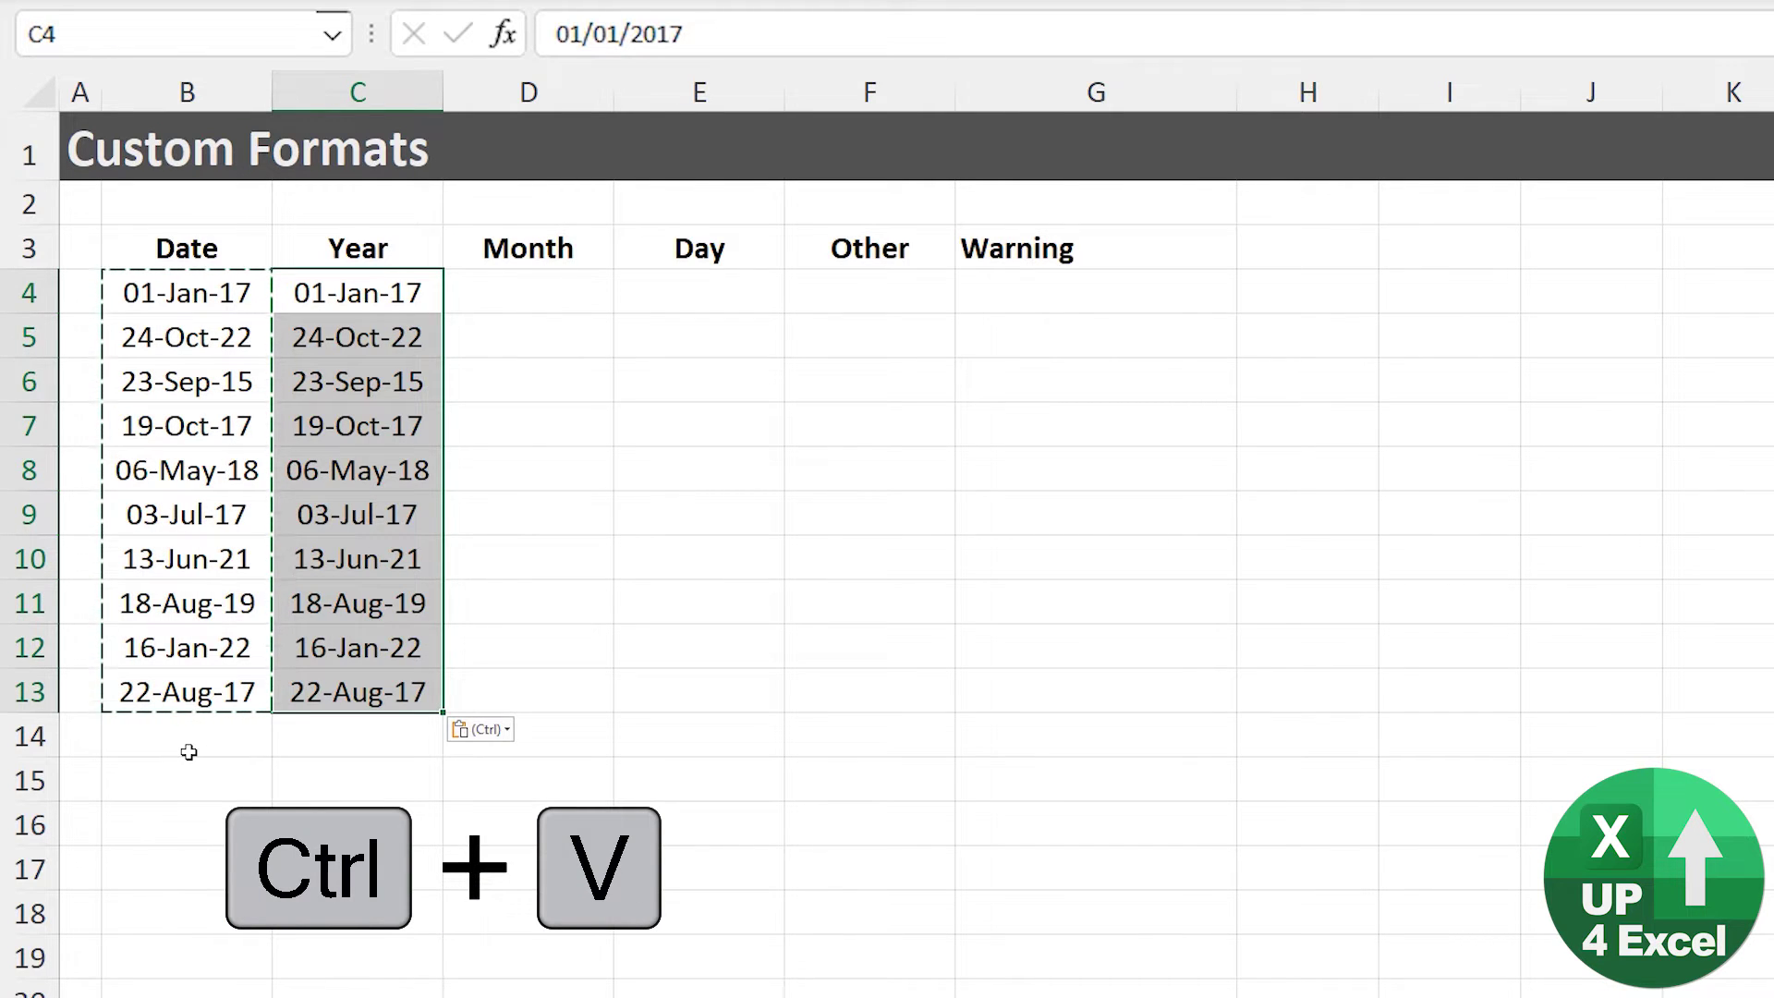
# Open the number formatting for the Year dates and compare the Date category with the custom codes dd-mmm-yy and dd/mm/yyyy
pyautogui.hotkey('ctrl', '1')
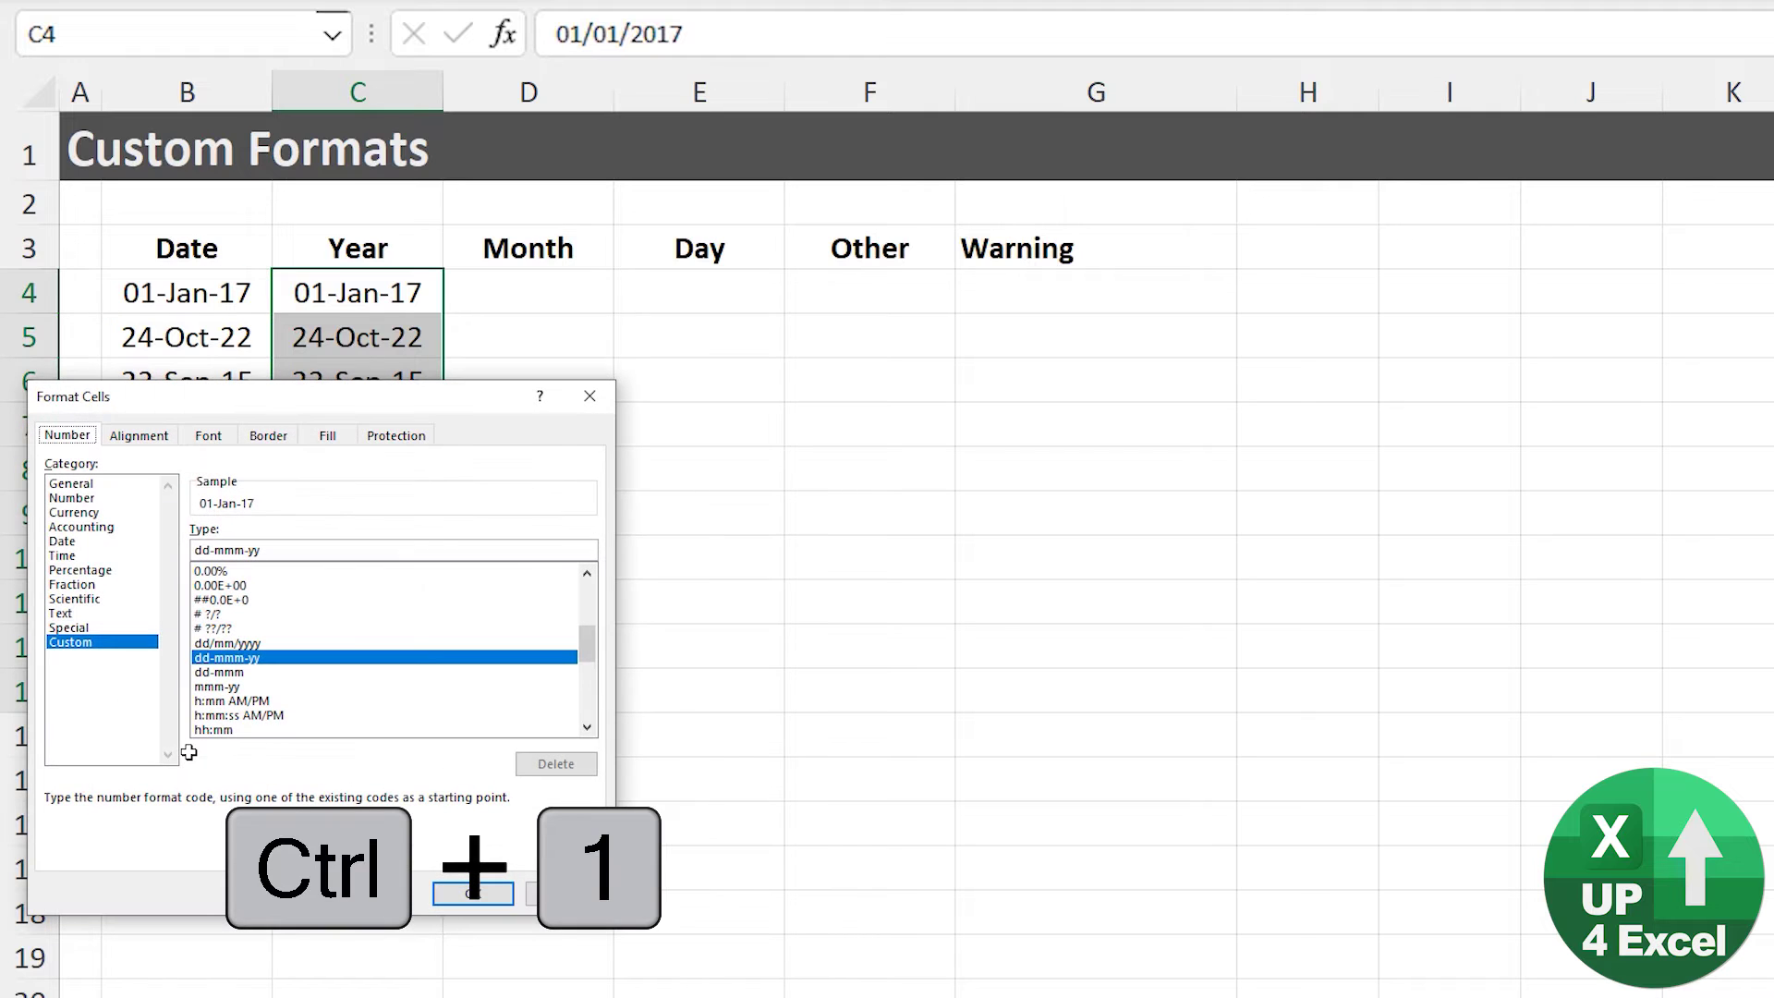
pyautogui.moveTo(312, 414); pyautogui.dragTo(730, 351)
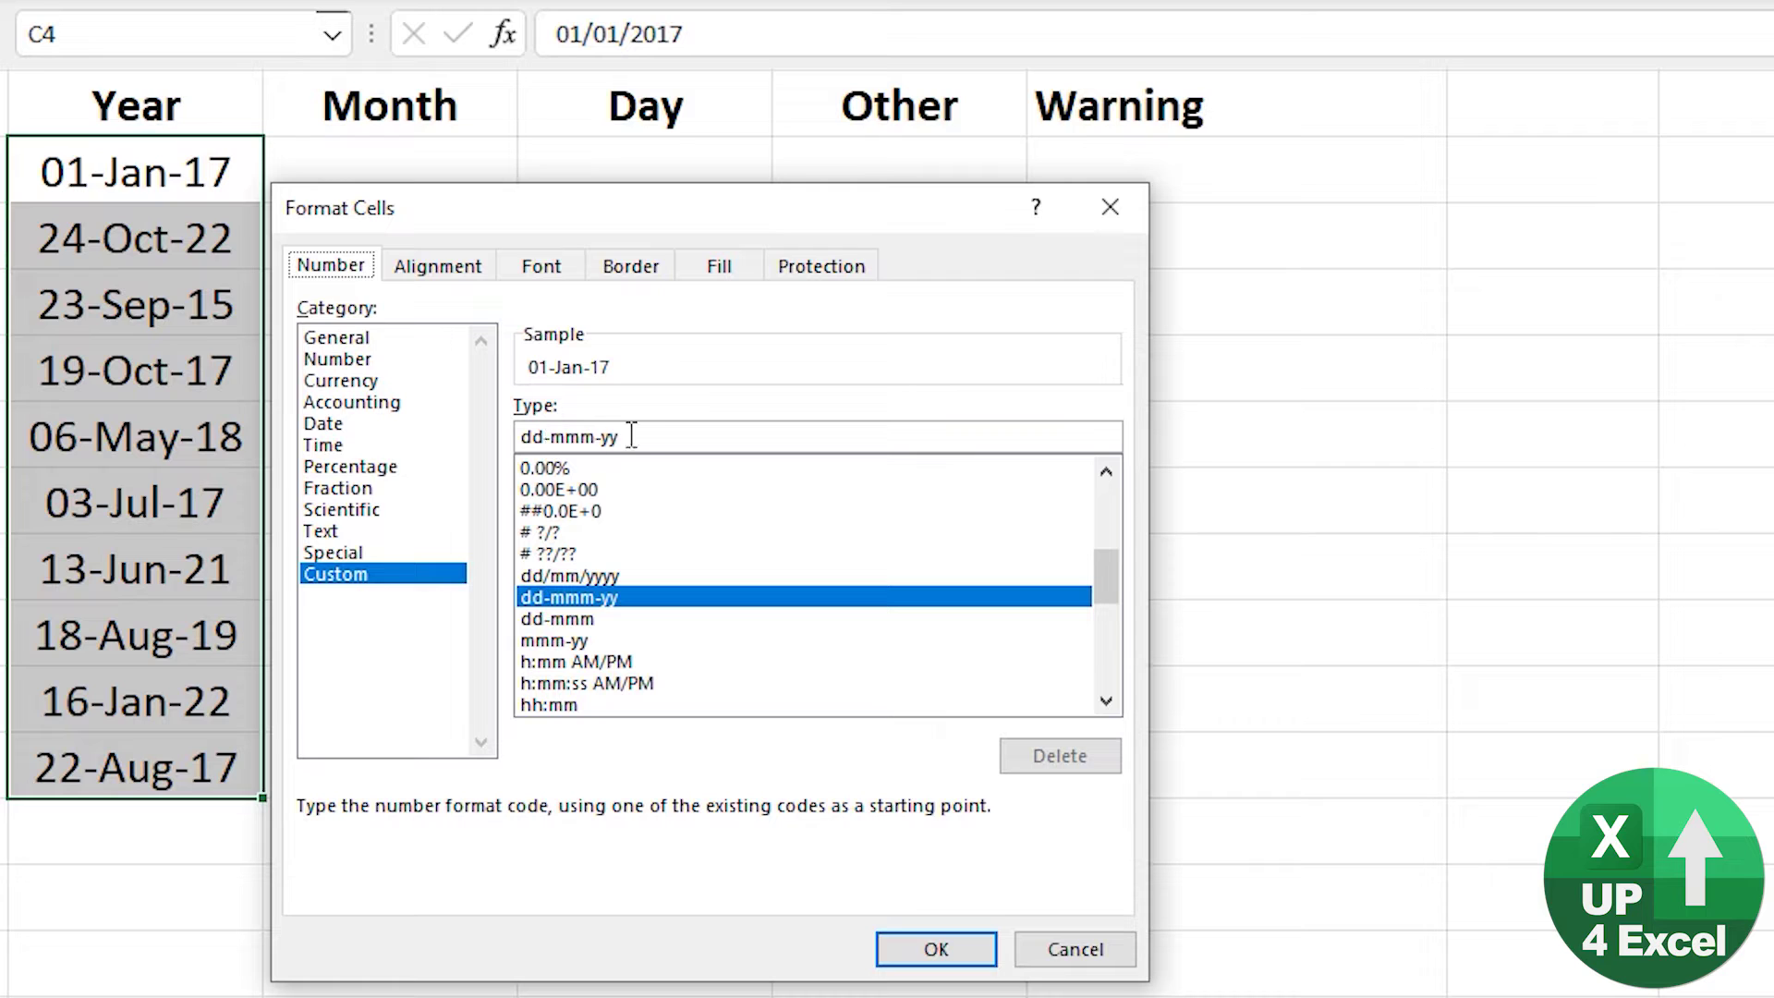
pyautogui.click(322, 444)
pyautogui.click(319, 425)
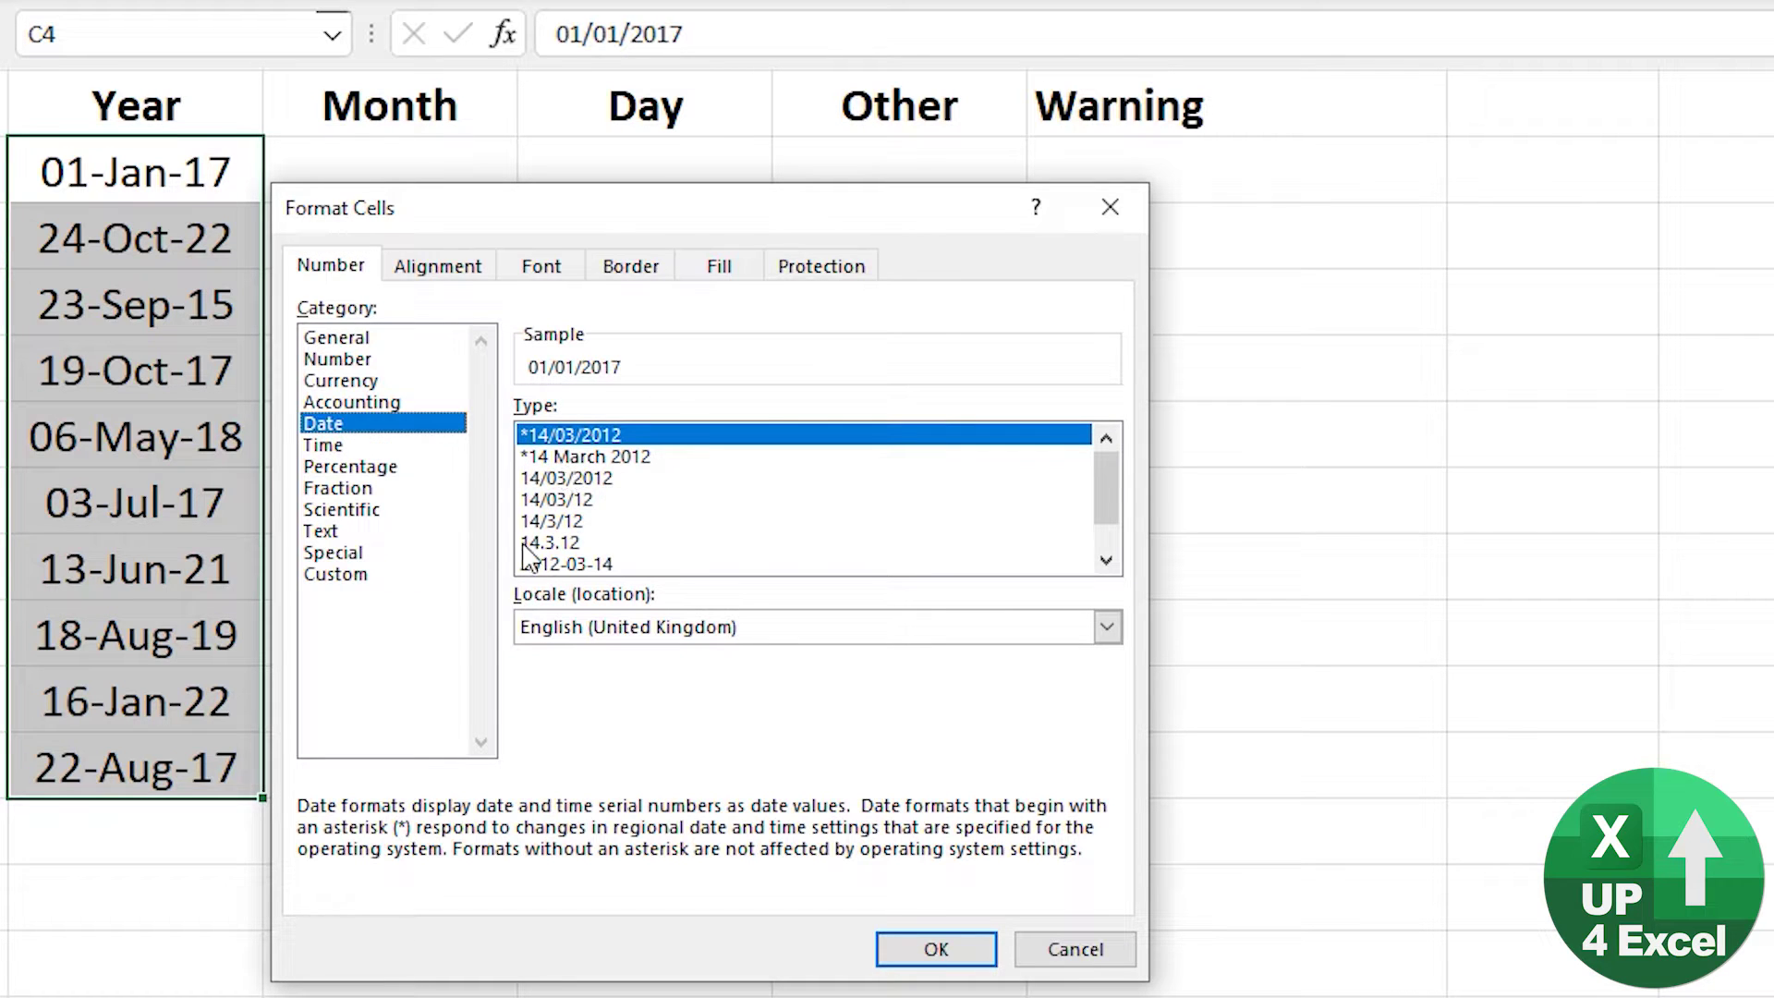
pyautogui.click(368, 576)
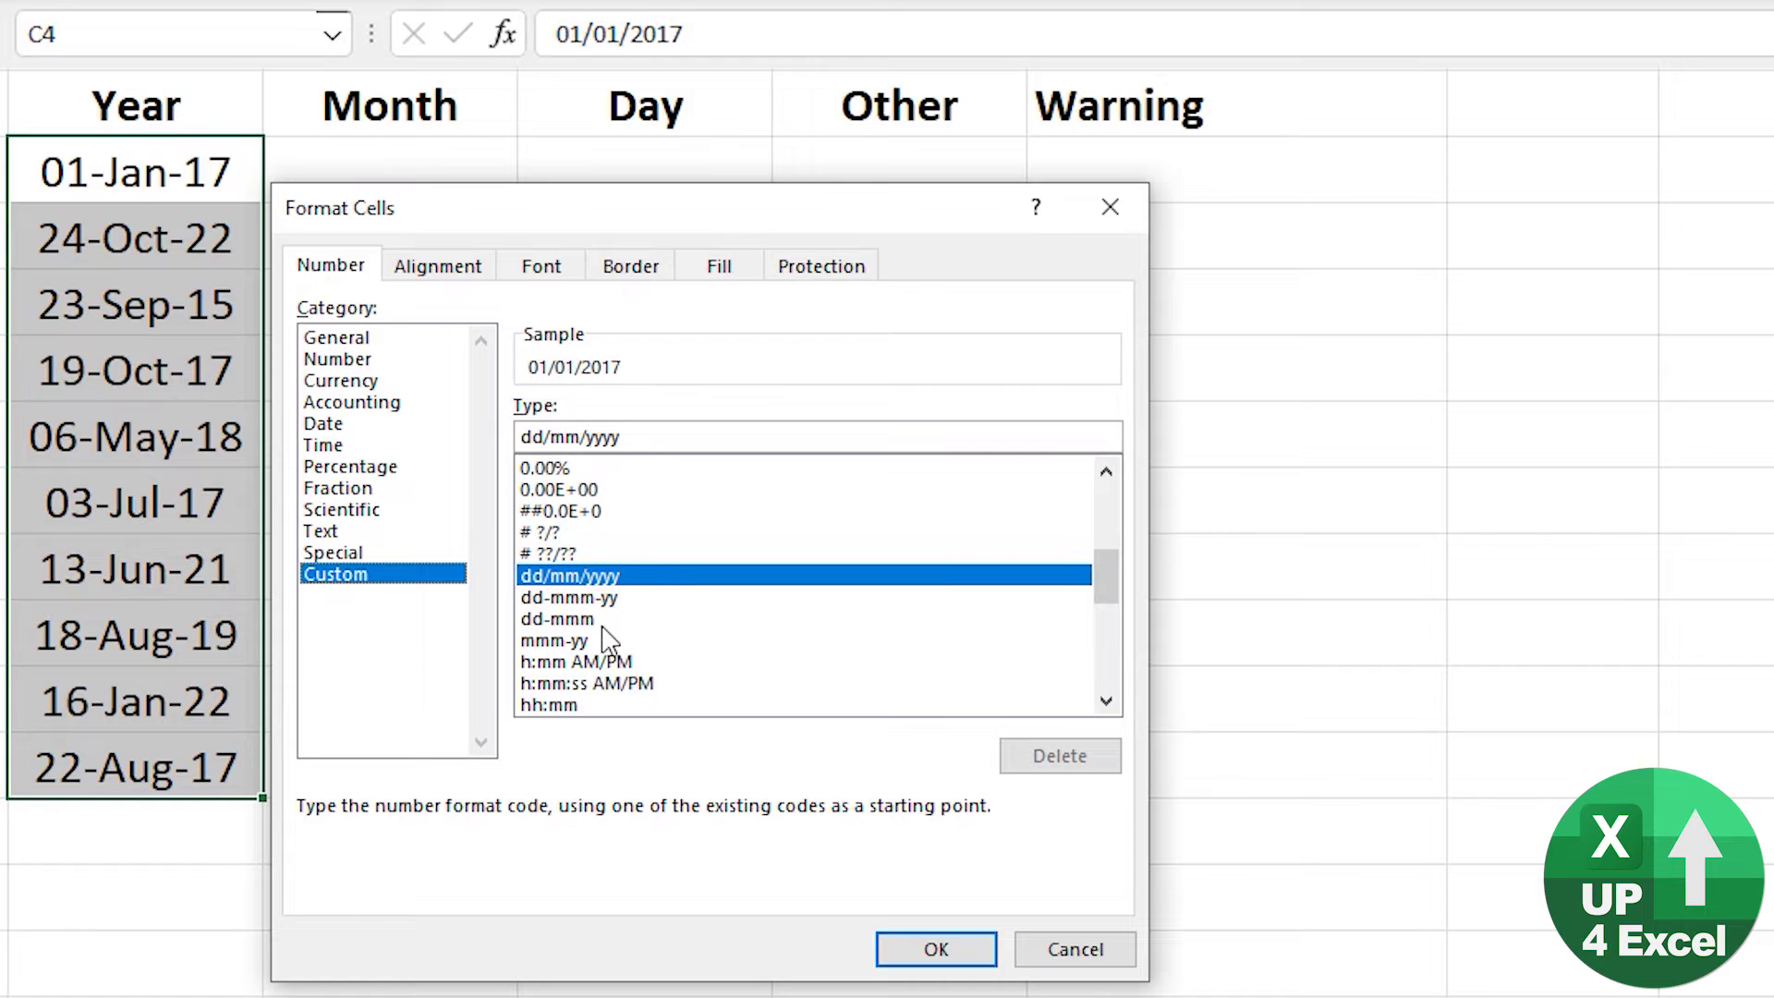
pyautogui.click(532, 437)
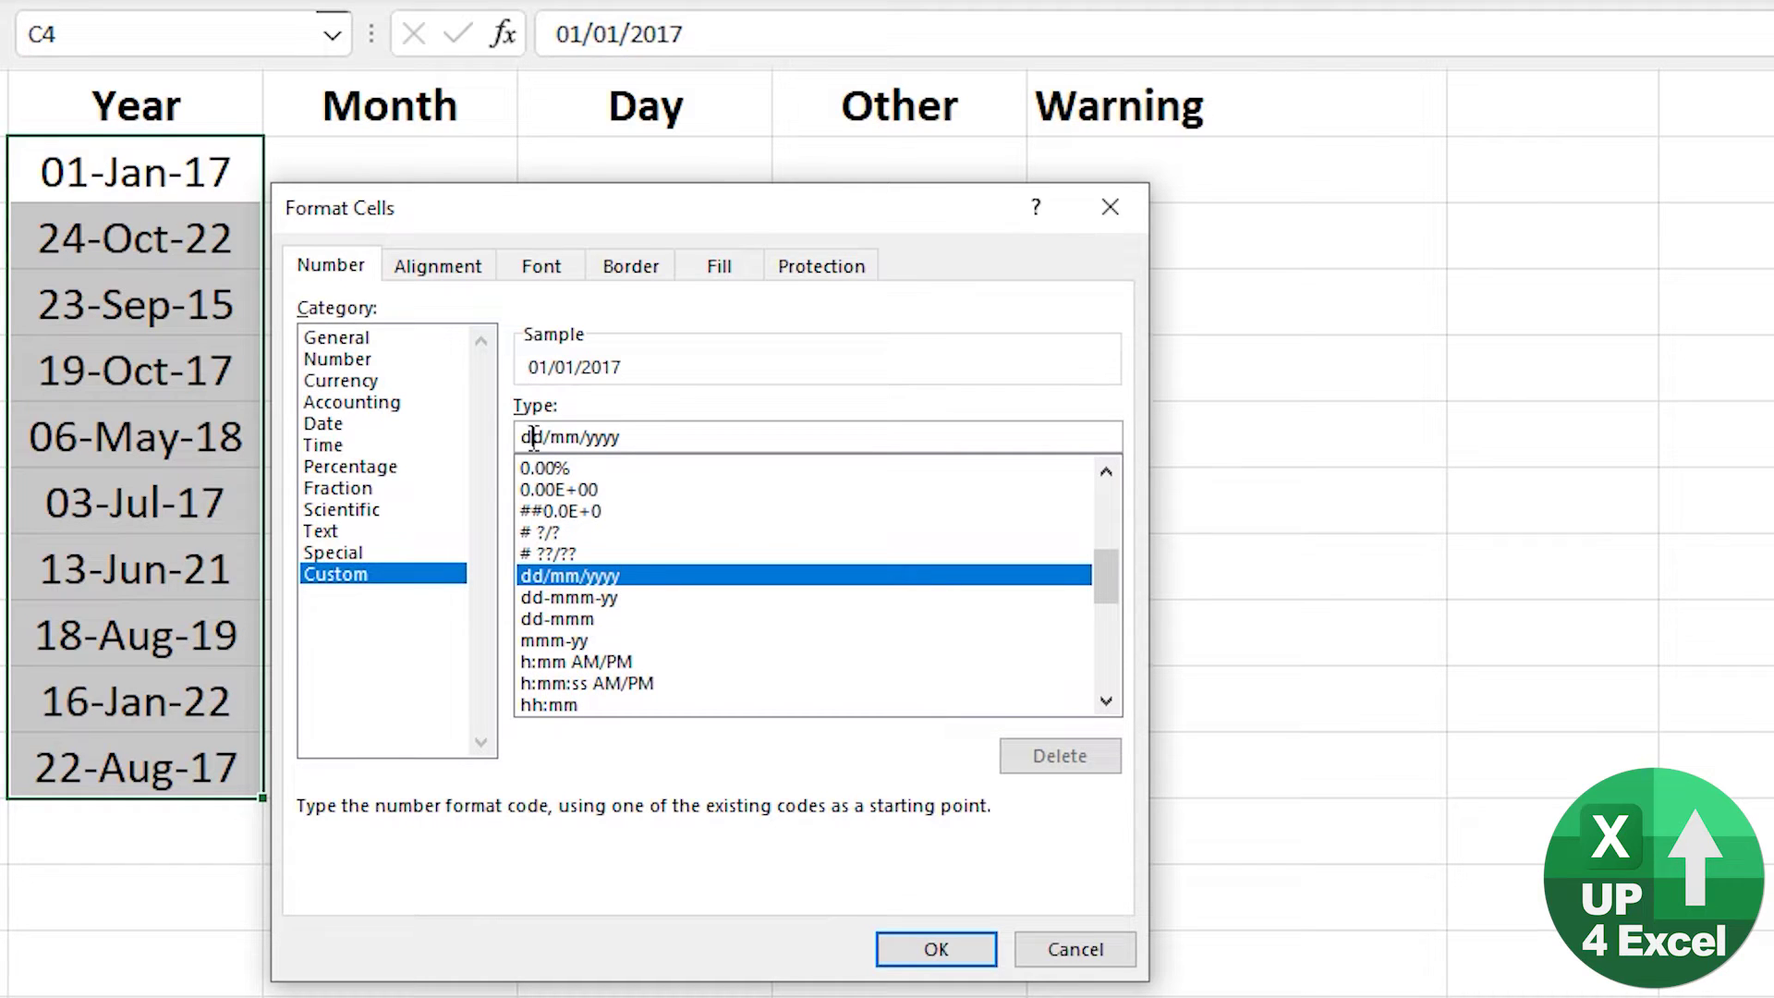
pyautogui.click(605, 437)
pyautogui.click(605, 597)
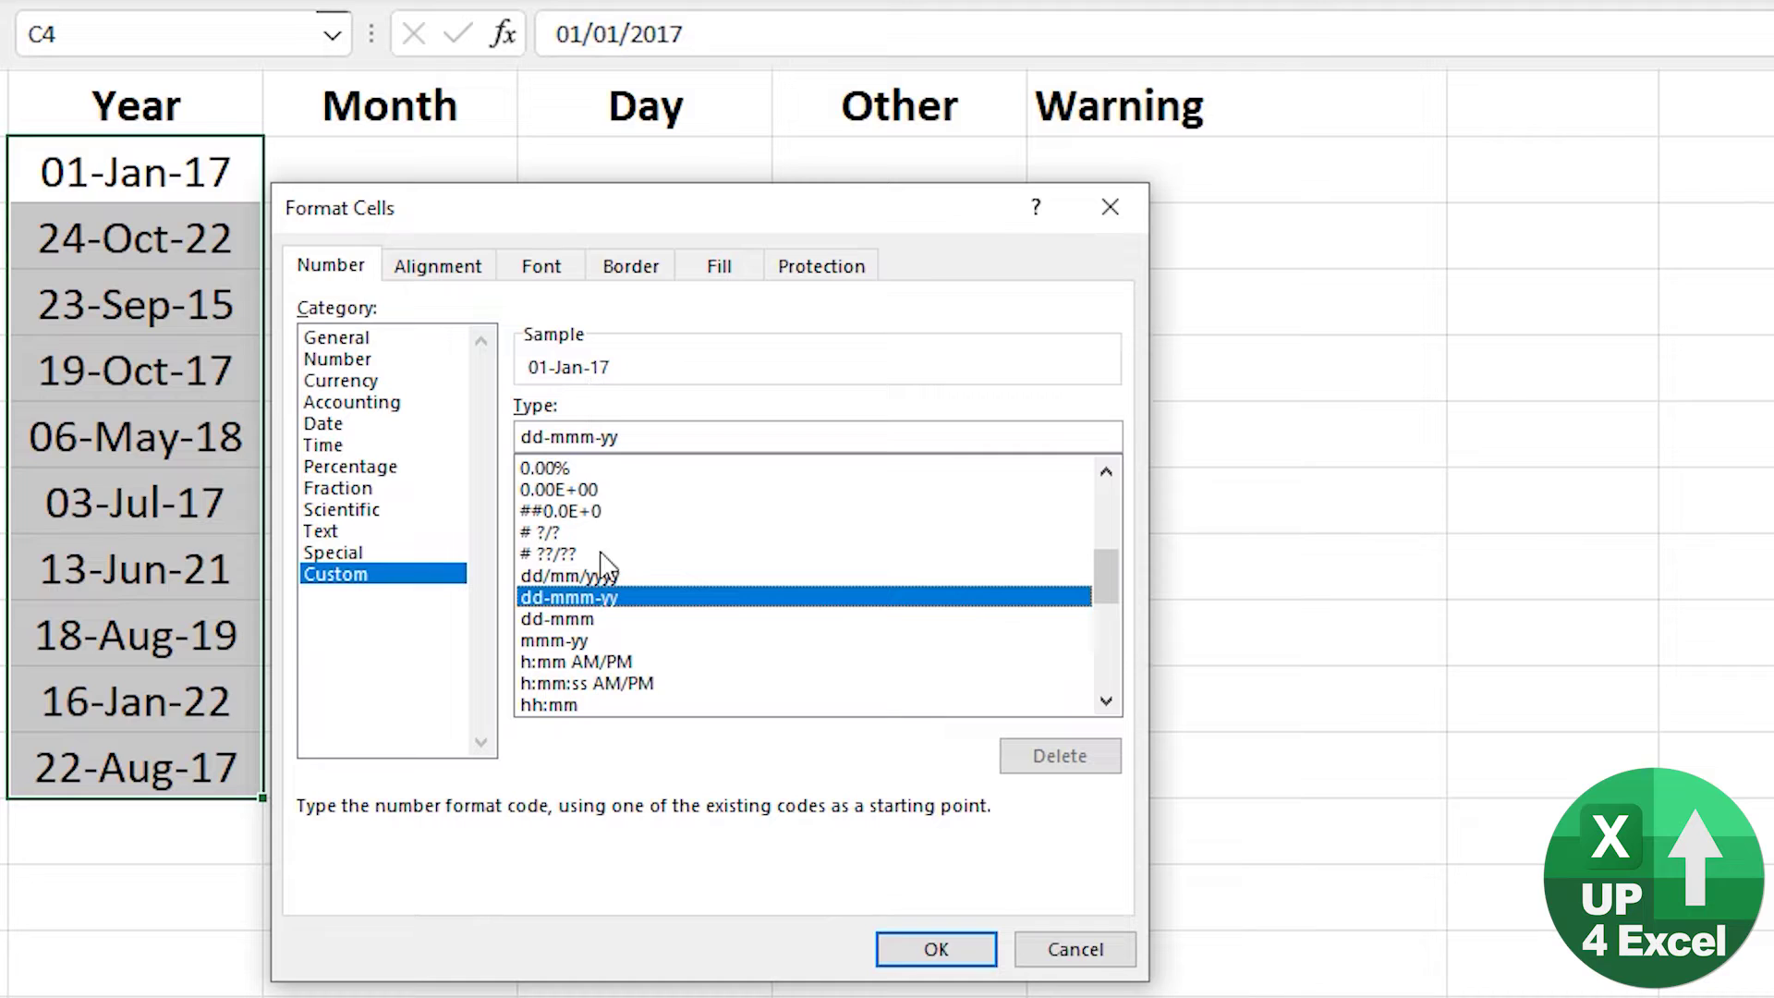
pyautogui.click(604, 579)
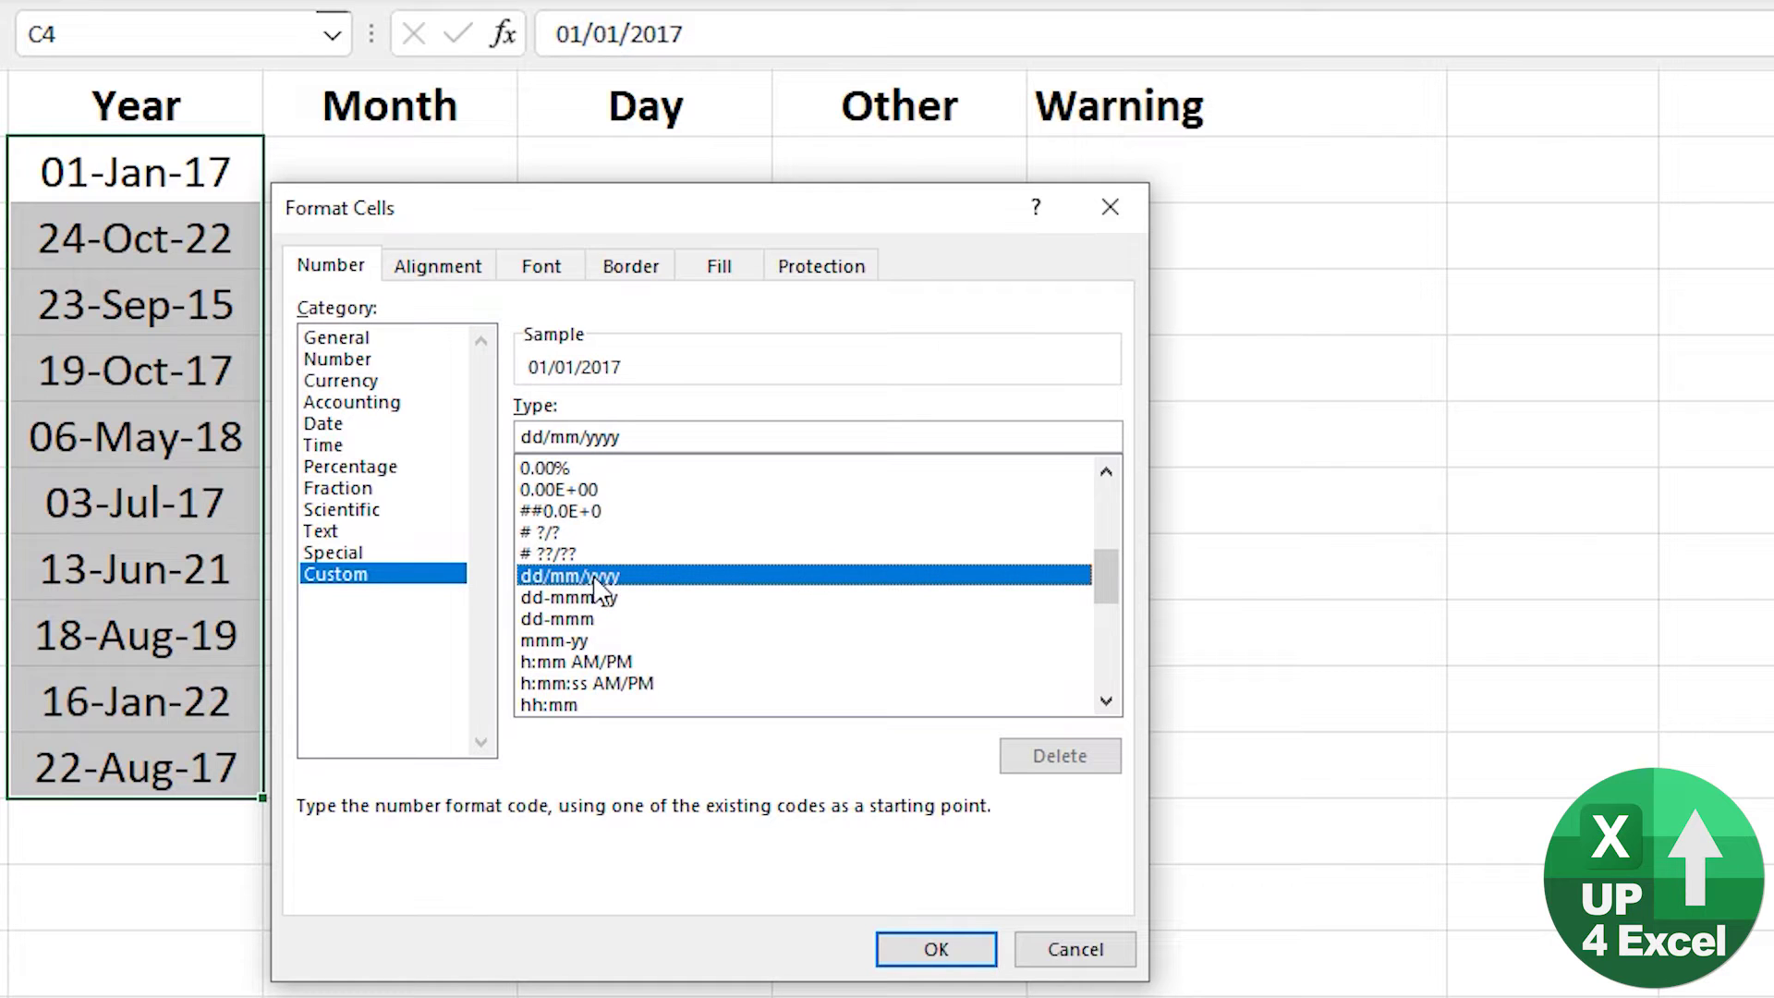
# Apply the custom number format yyyy to the dates in the Year column, based on the dd-mmm-yy code
pyautogui.click(602, 596)
pyautogui.moveTo(595, 437); pyautogui.dragTo(499, 437)
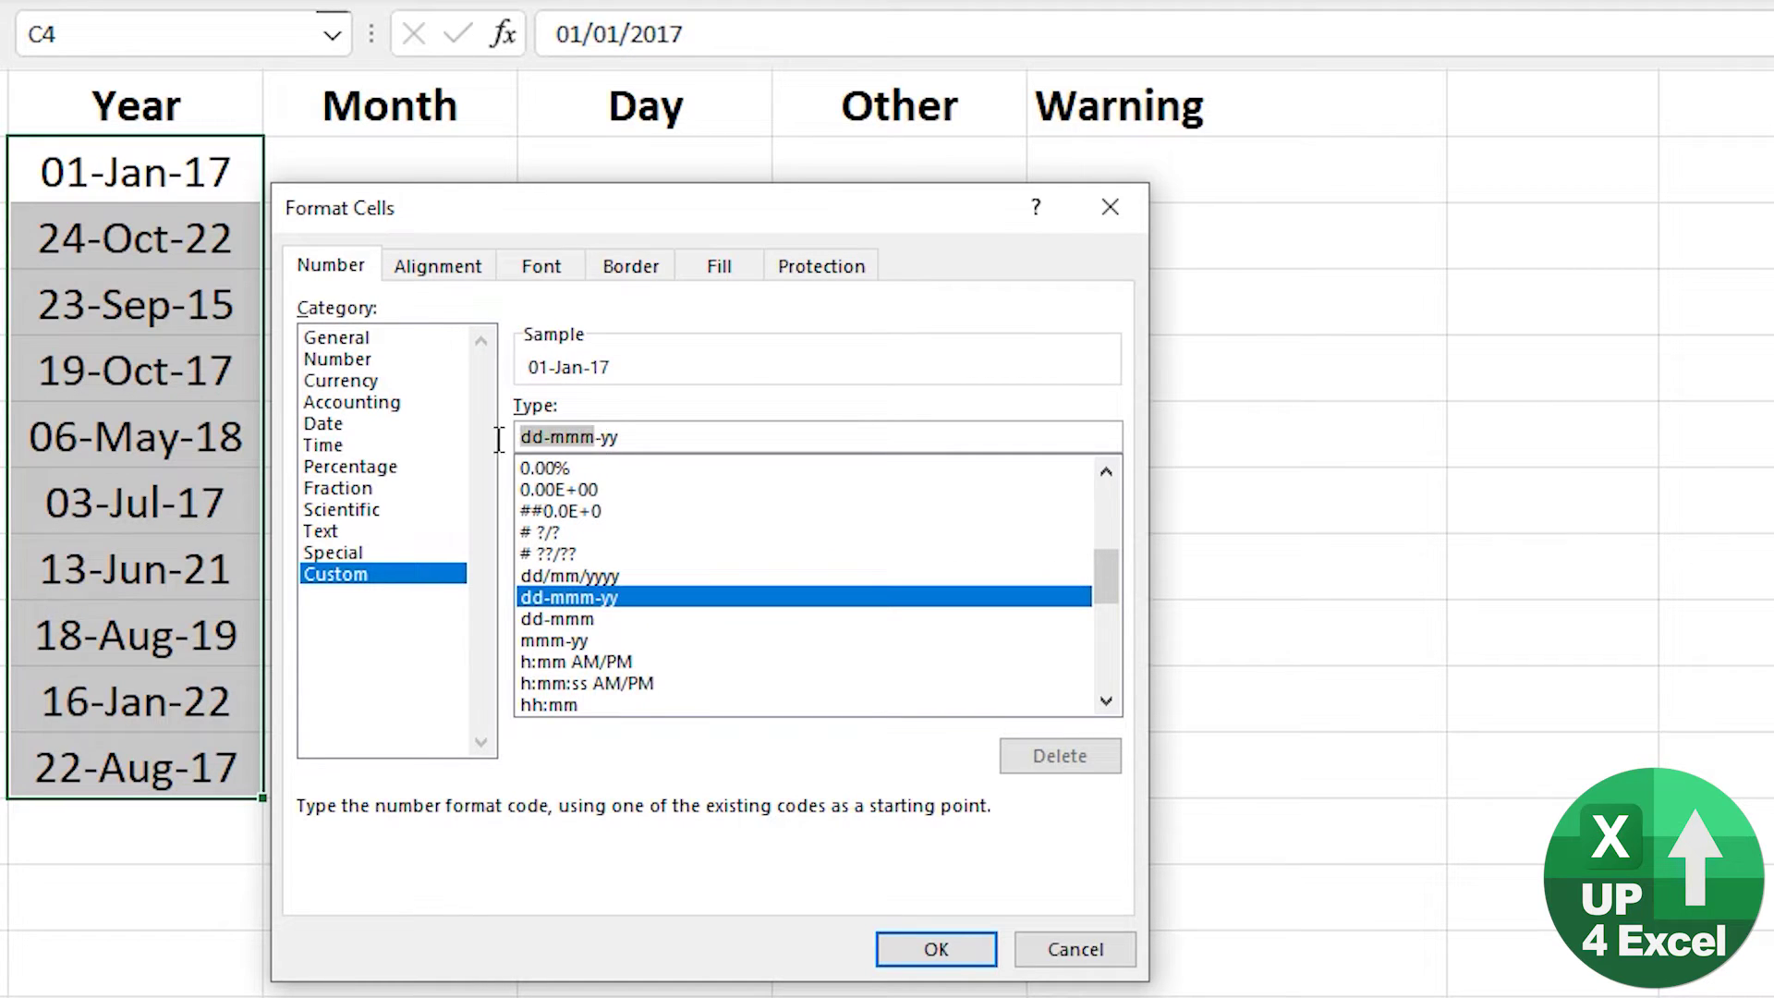
pyautogui.press('Delete')
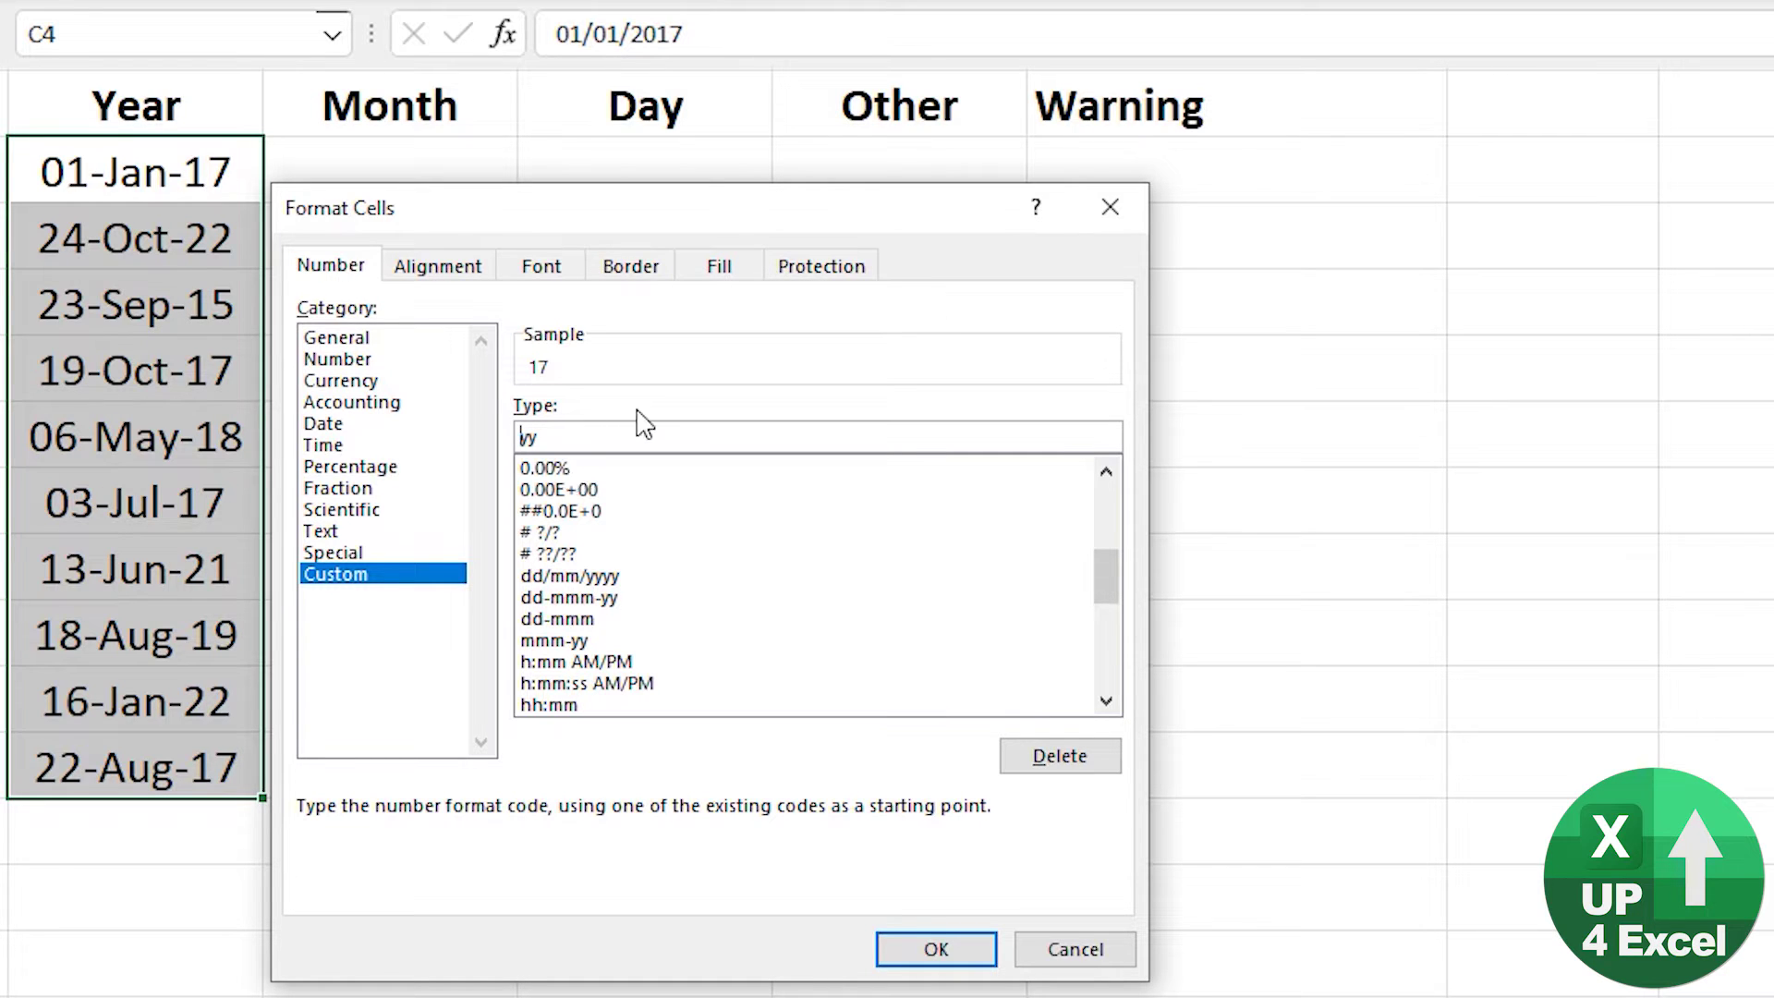
pyautogui.write('yy')
pyautogui.press('Return')
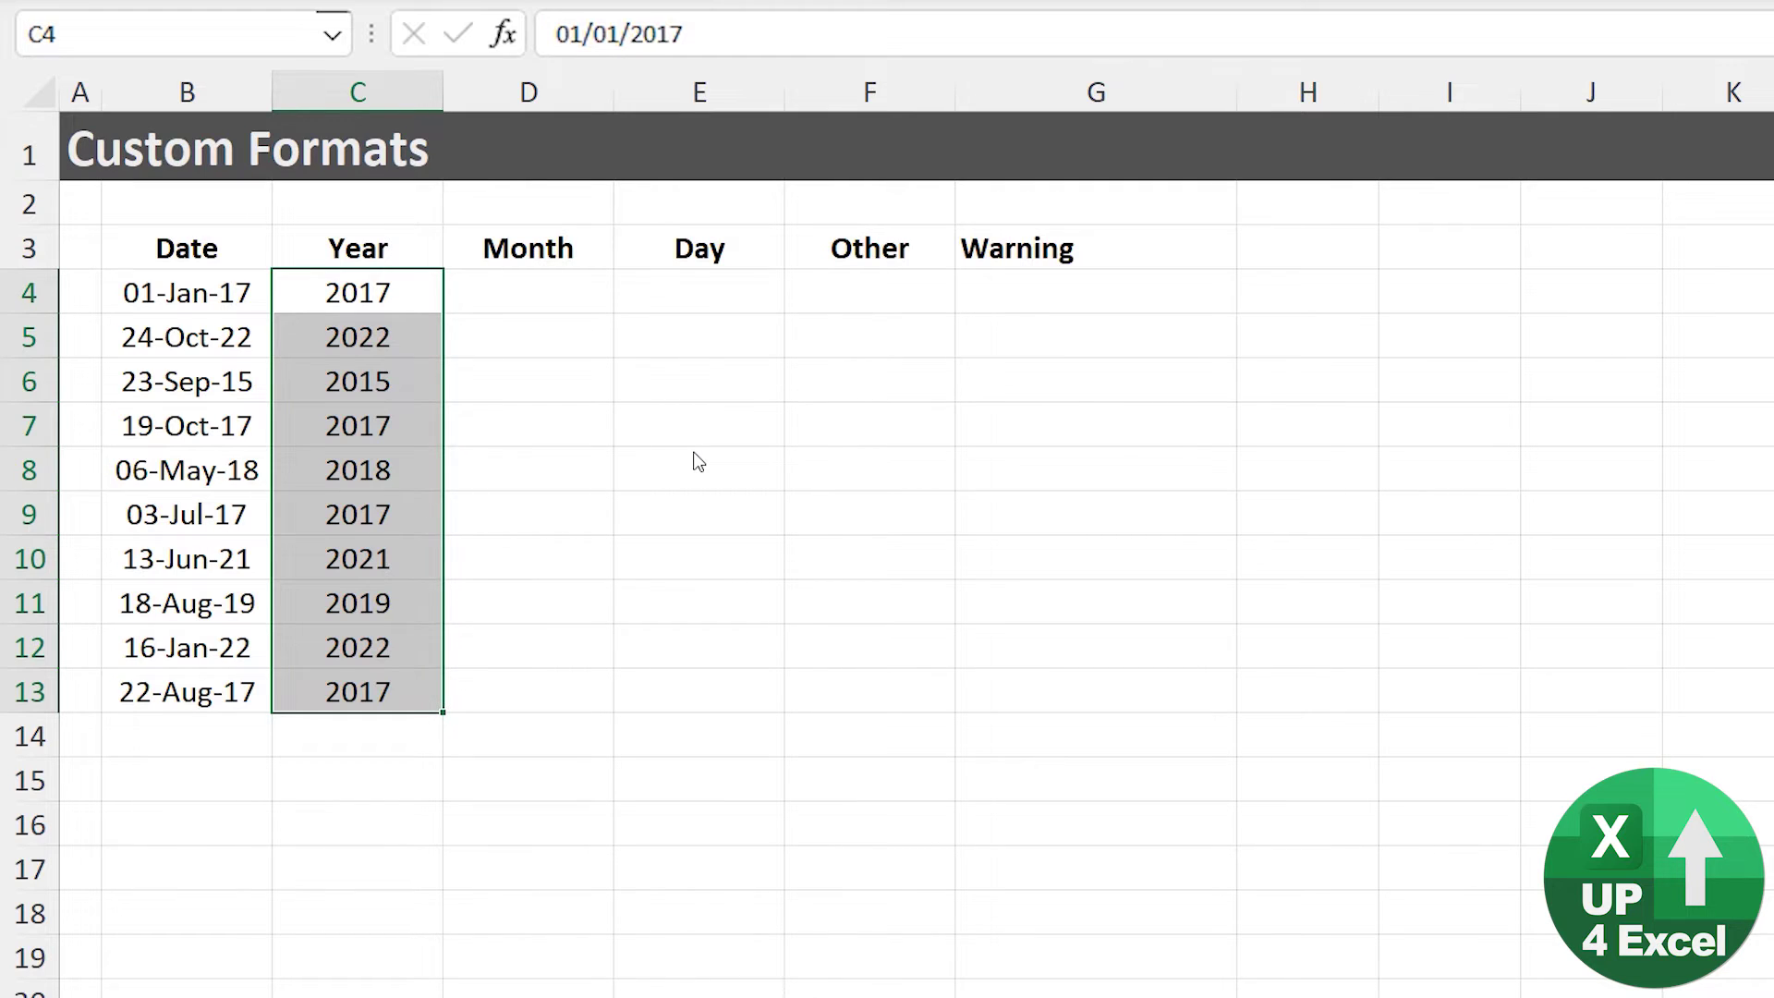
# Copy the dates in B4:B13 into the Month and Day columns, starting at D4 and E4
pyautogui.press('Left')
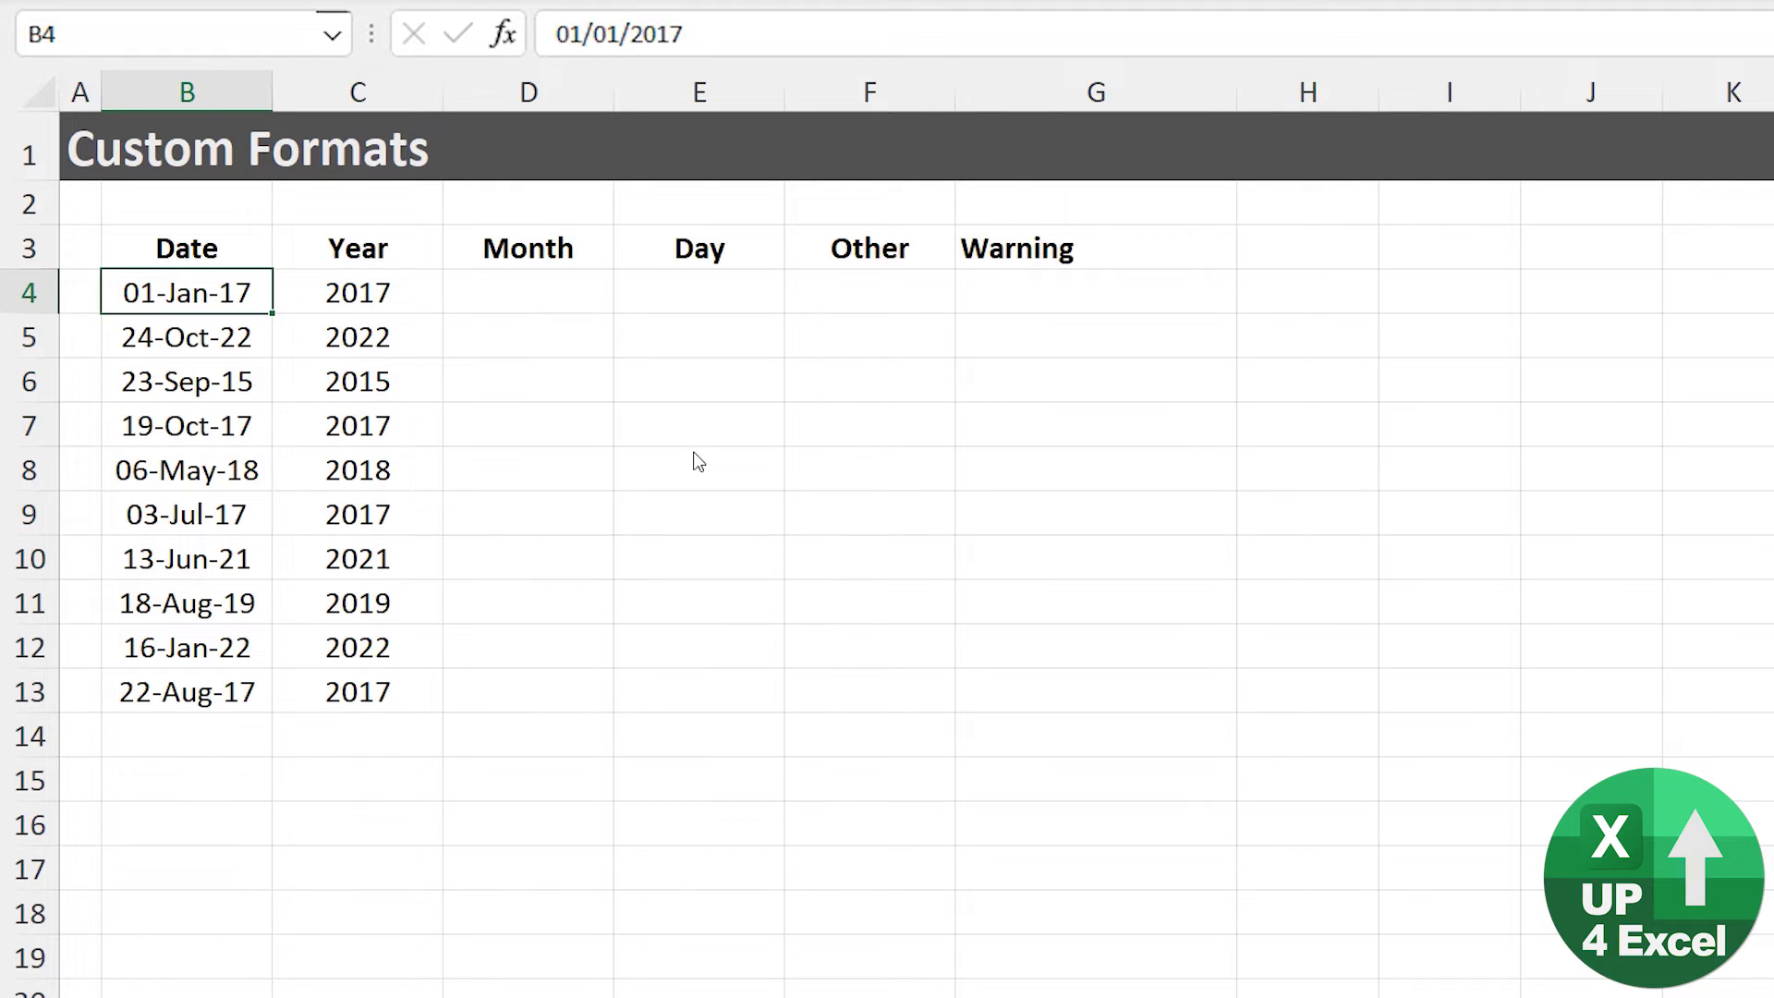
pyautogui.hotkey('ctrl', 'shift', 'Down')
pyautogui.hotkey('ctrl', 'c')
pyautogui.press('Right')
pyautogui.press('Right')
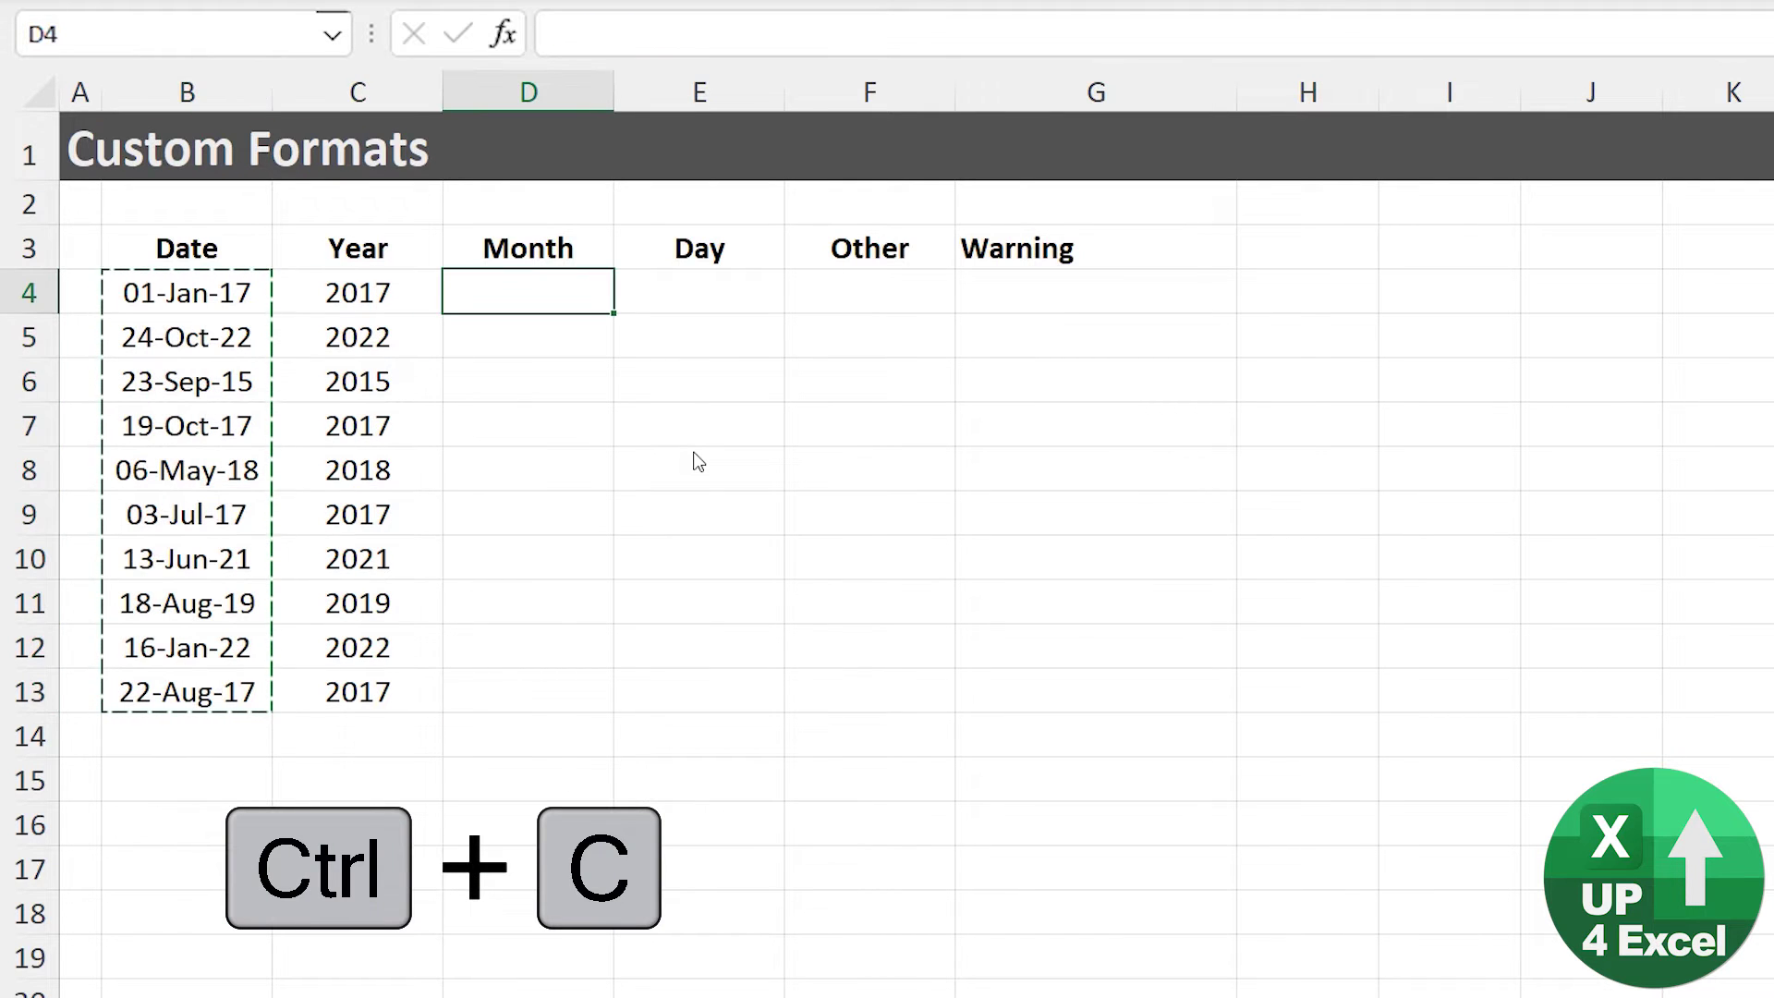
pyautogui.hotkey('ctrl', 'v')
pyautogui.press('Right')
pyautogui.hotkey('ctrl', 'v')
# Apply a custom number format to D4:D13 that shows only the two-digit month
pyautogui.press('Left')
pyautogui.hotkey('ctrl', 'shift', 'Down')
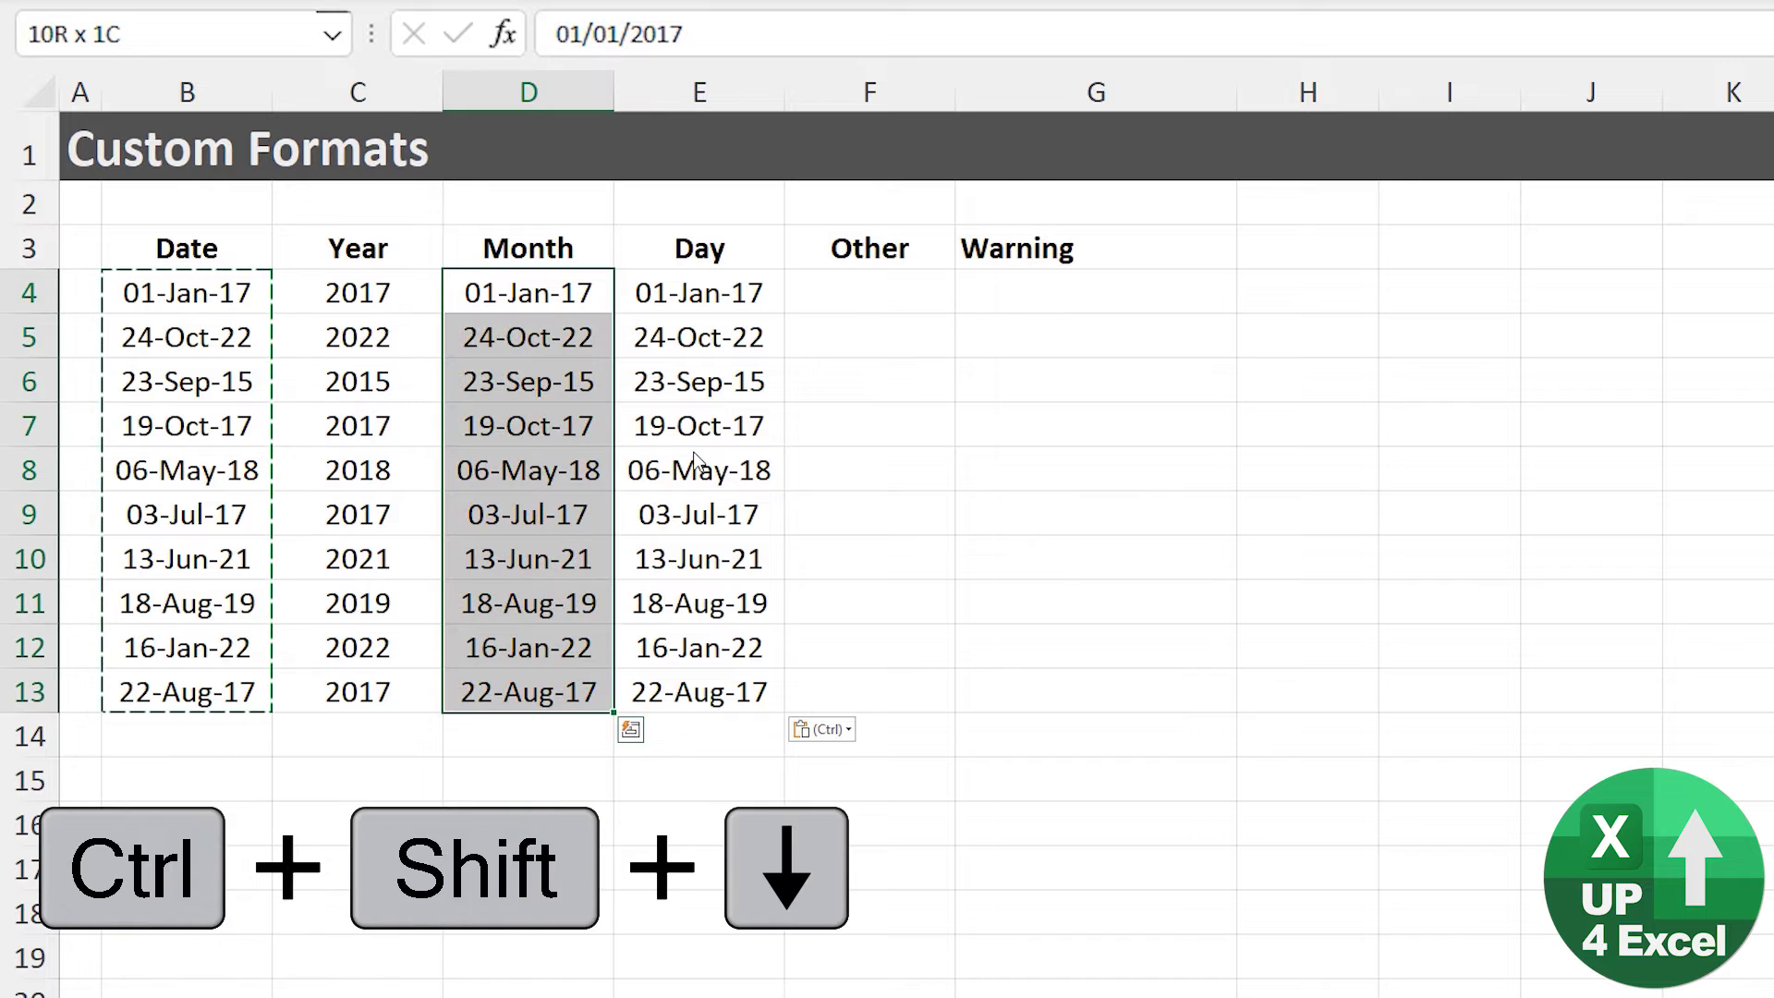
pyautogui.hotkey('ctrl', '1')
pyautogui.click(668, 469)
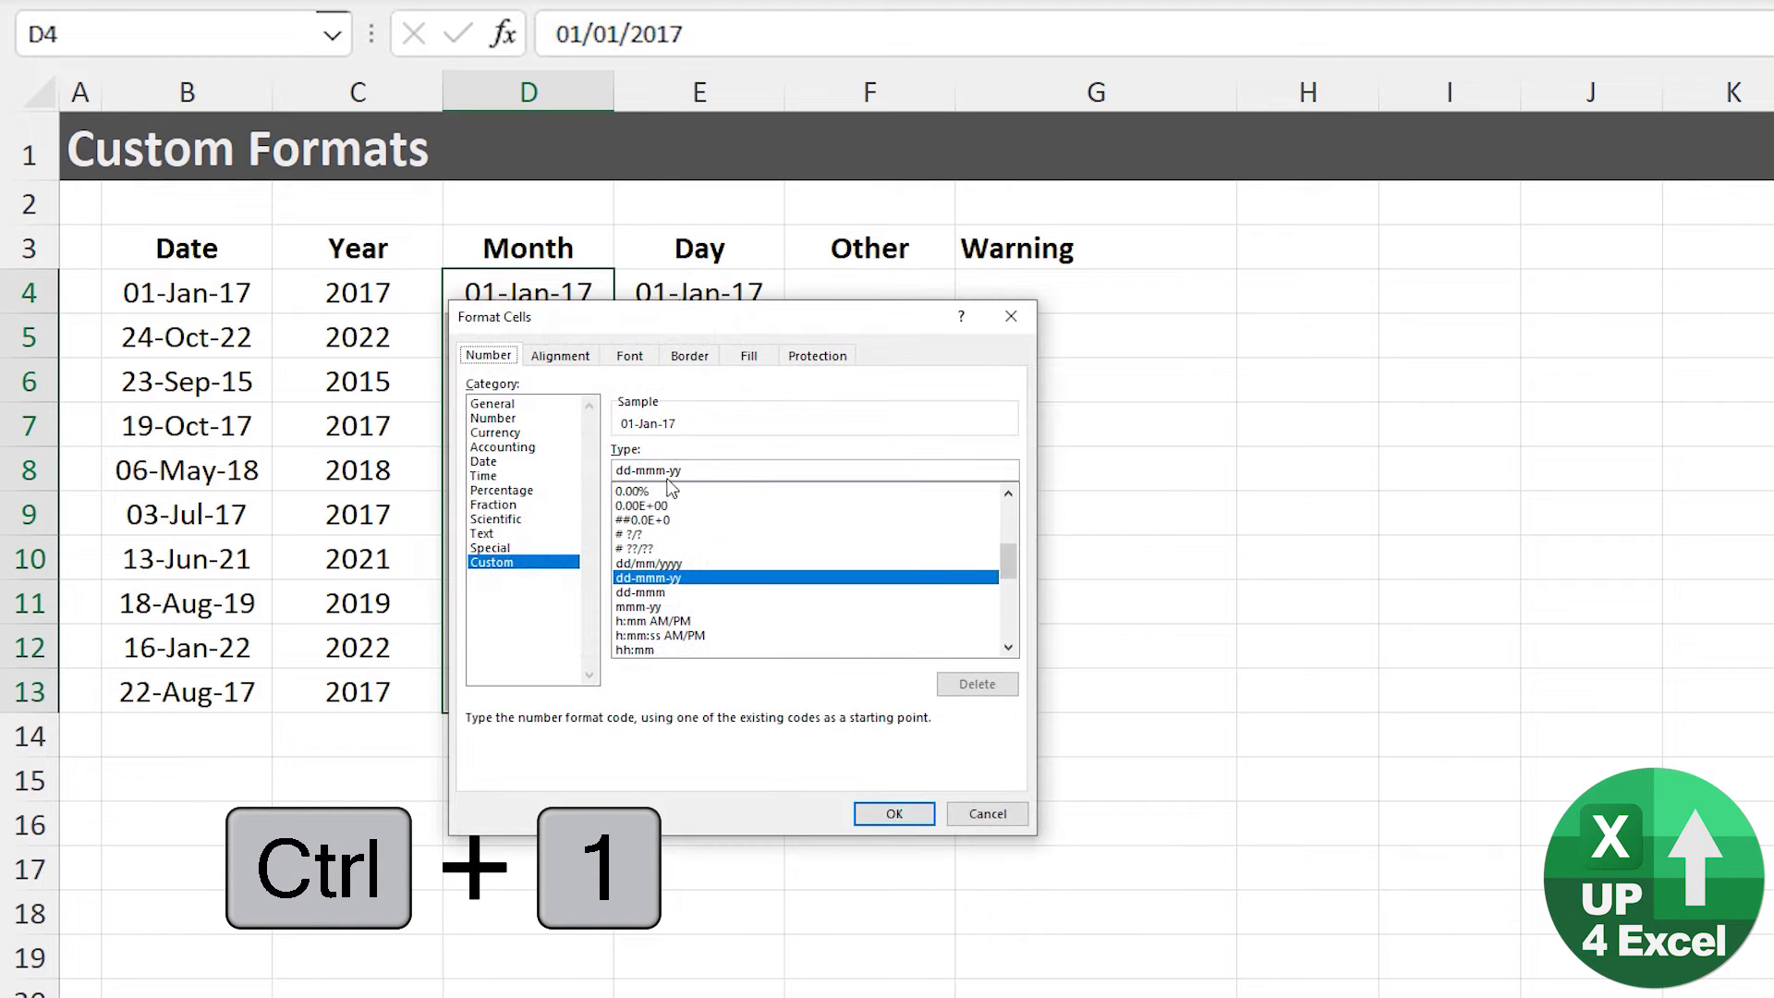
pyautogui.press('Delete')
pyautogui.press('Delete')
pyautogui.press('Delete')
pyautogui.press('Home')
pyautogui.press('Delete')
pyautogui.press('Delete')
pyautogui.press('Delete')
pyautogui.press('Delete')
pyautogui.moveTo(708, 317); pyautogui.dragTo(449, 471)
pyautogui.click(653, 962)
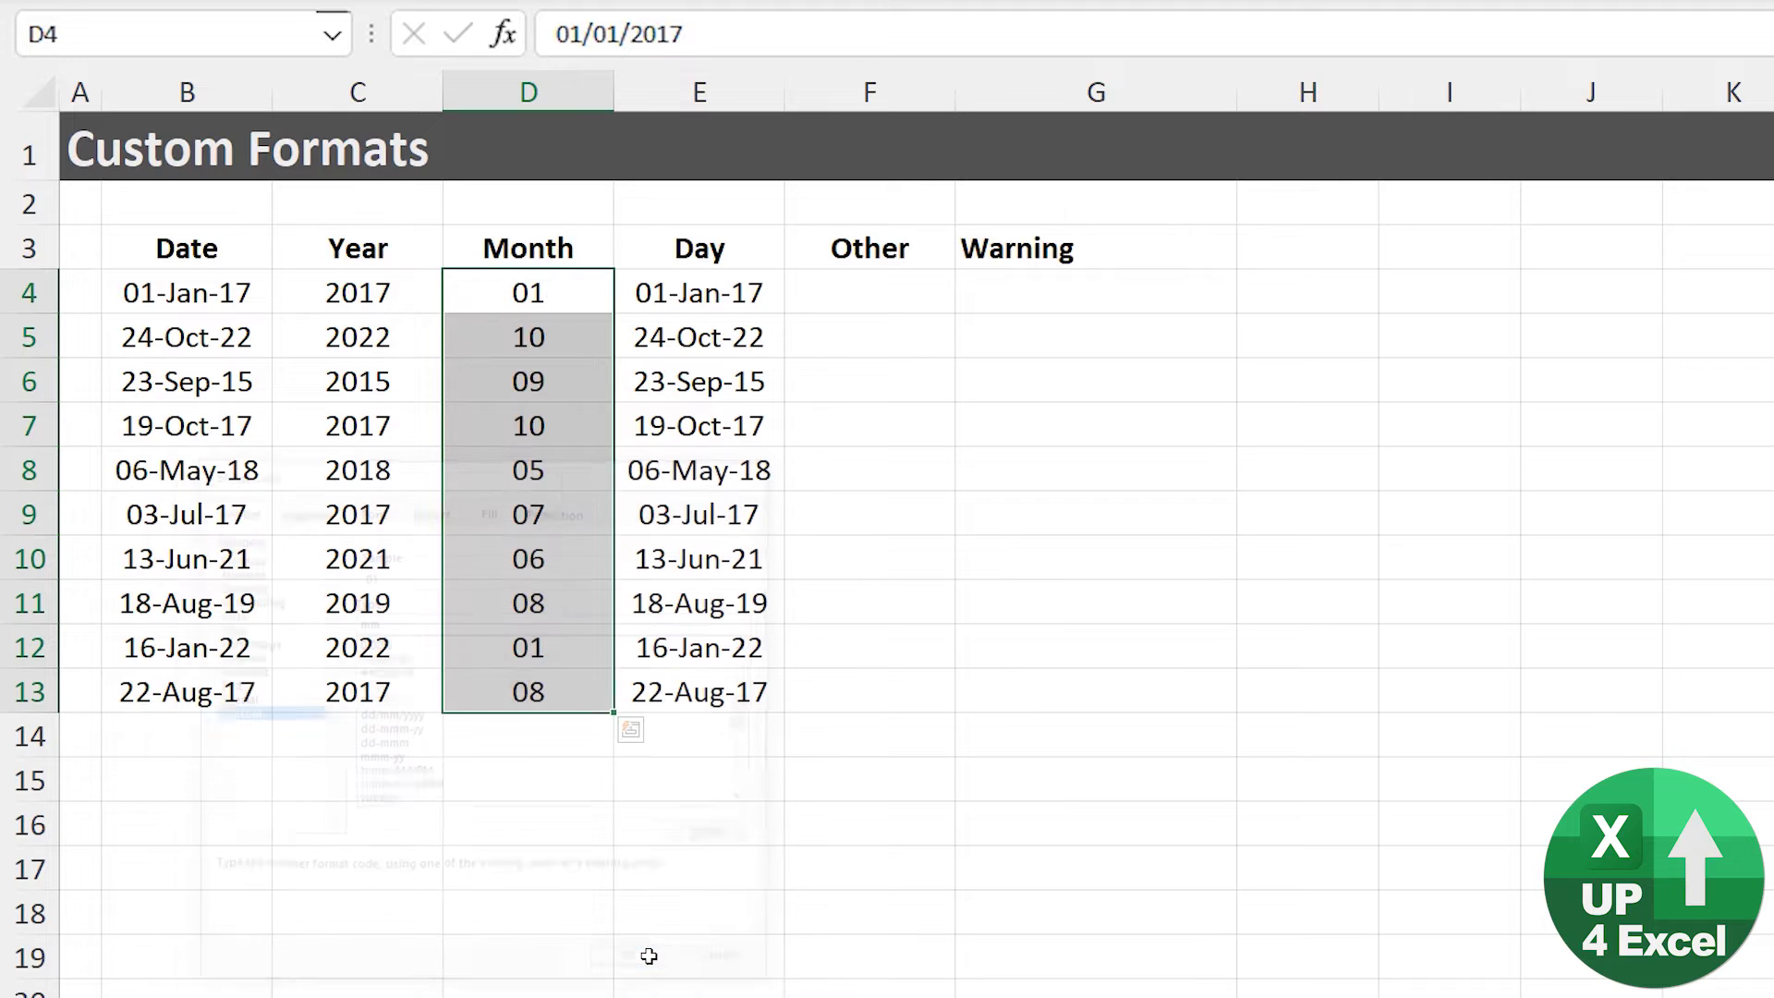
# Apply the custom number format dd to the dates in E4:E13 by trimming the dd-mmm-yy code
pyautogui.click(719, 290)
pyautogui.hotkey('ctrl', 'shift', 'Down')
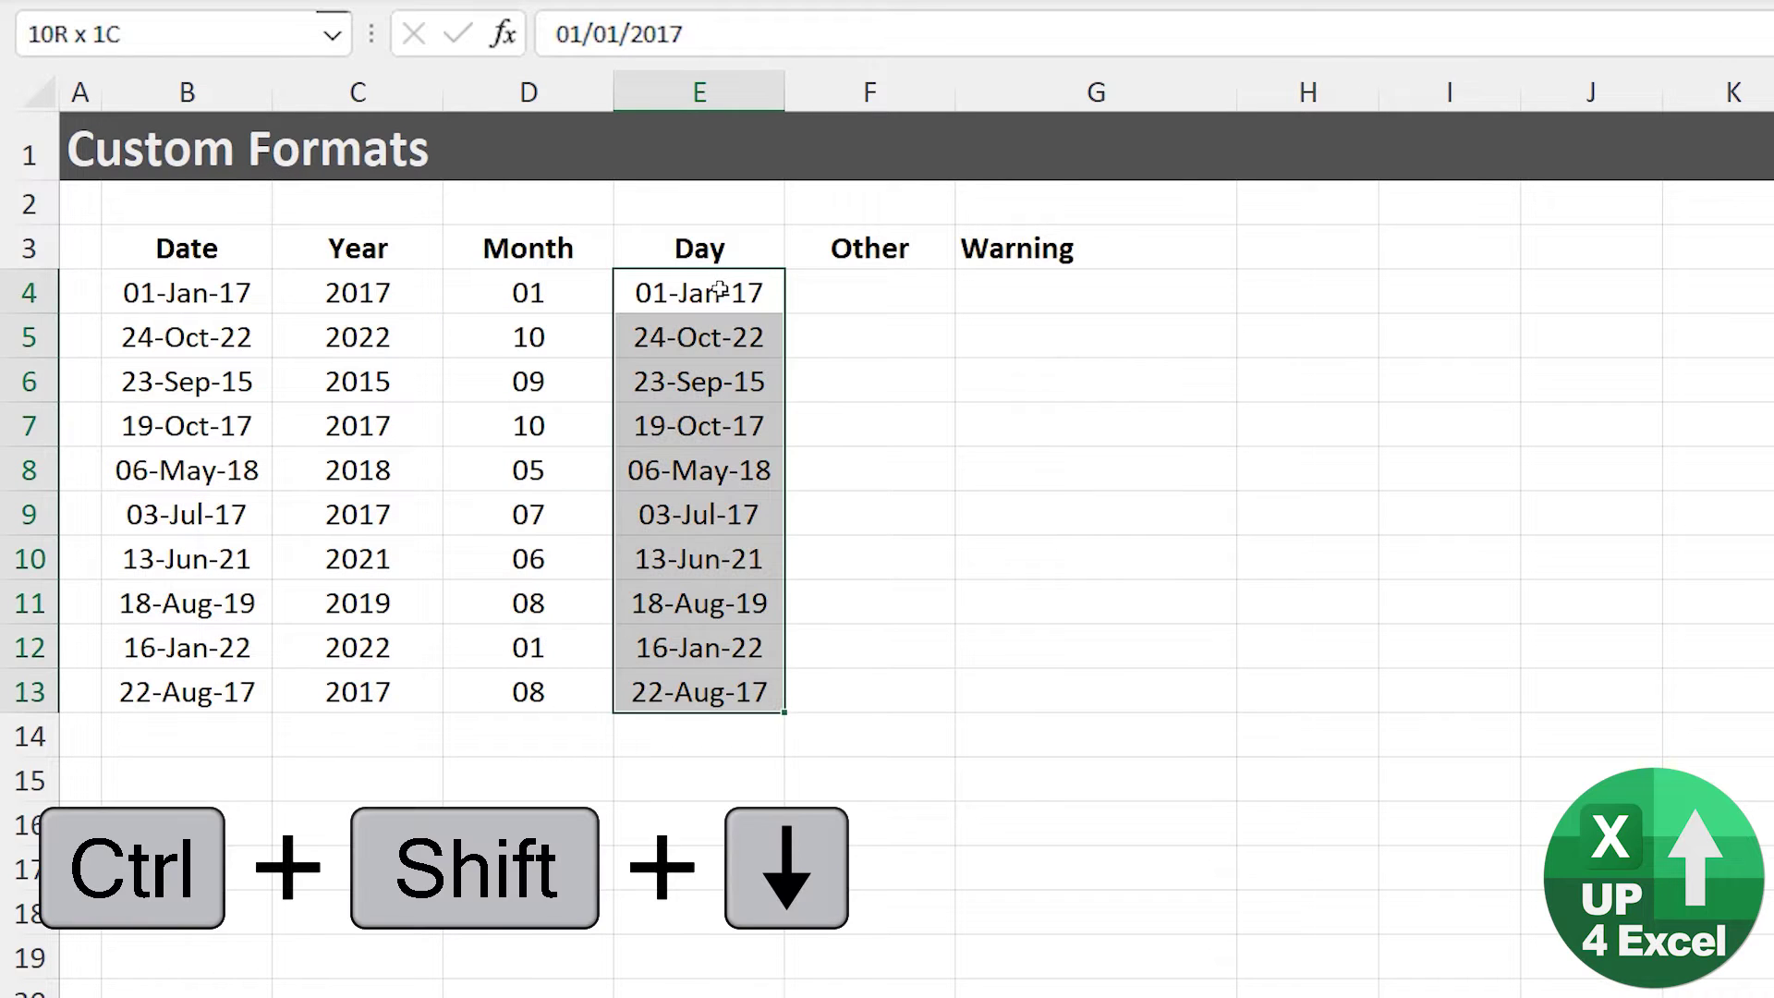
pyautogui.hotkey('ctrl', '1')
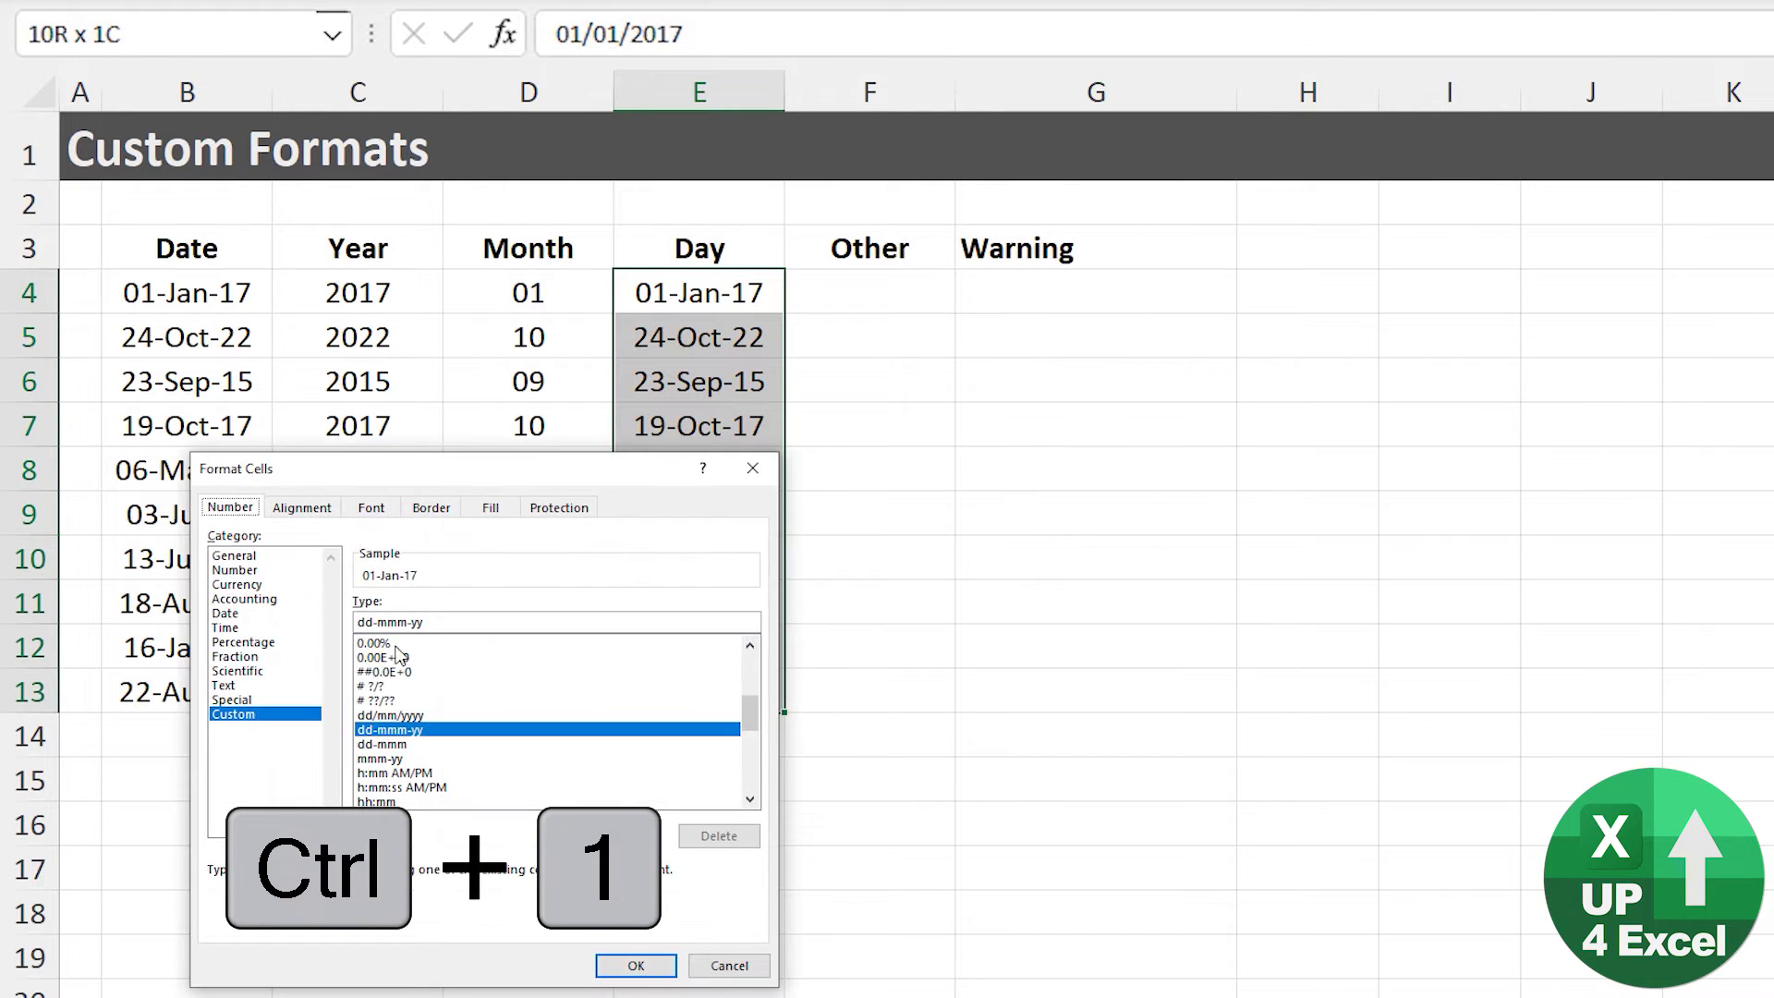
pyautogui.moveTo(373, 622); pyautogui.dragTo(578, 614)
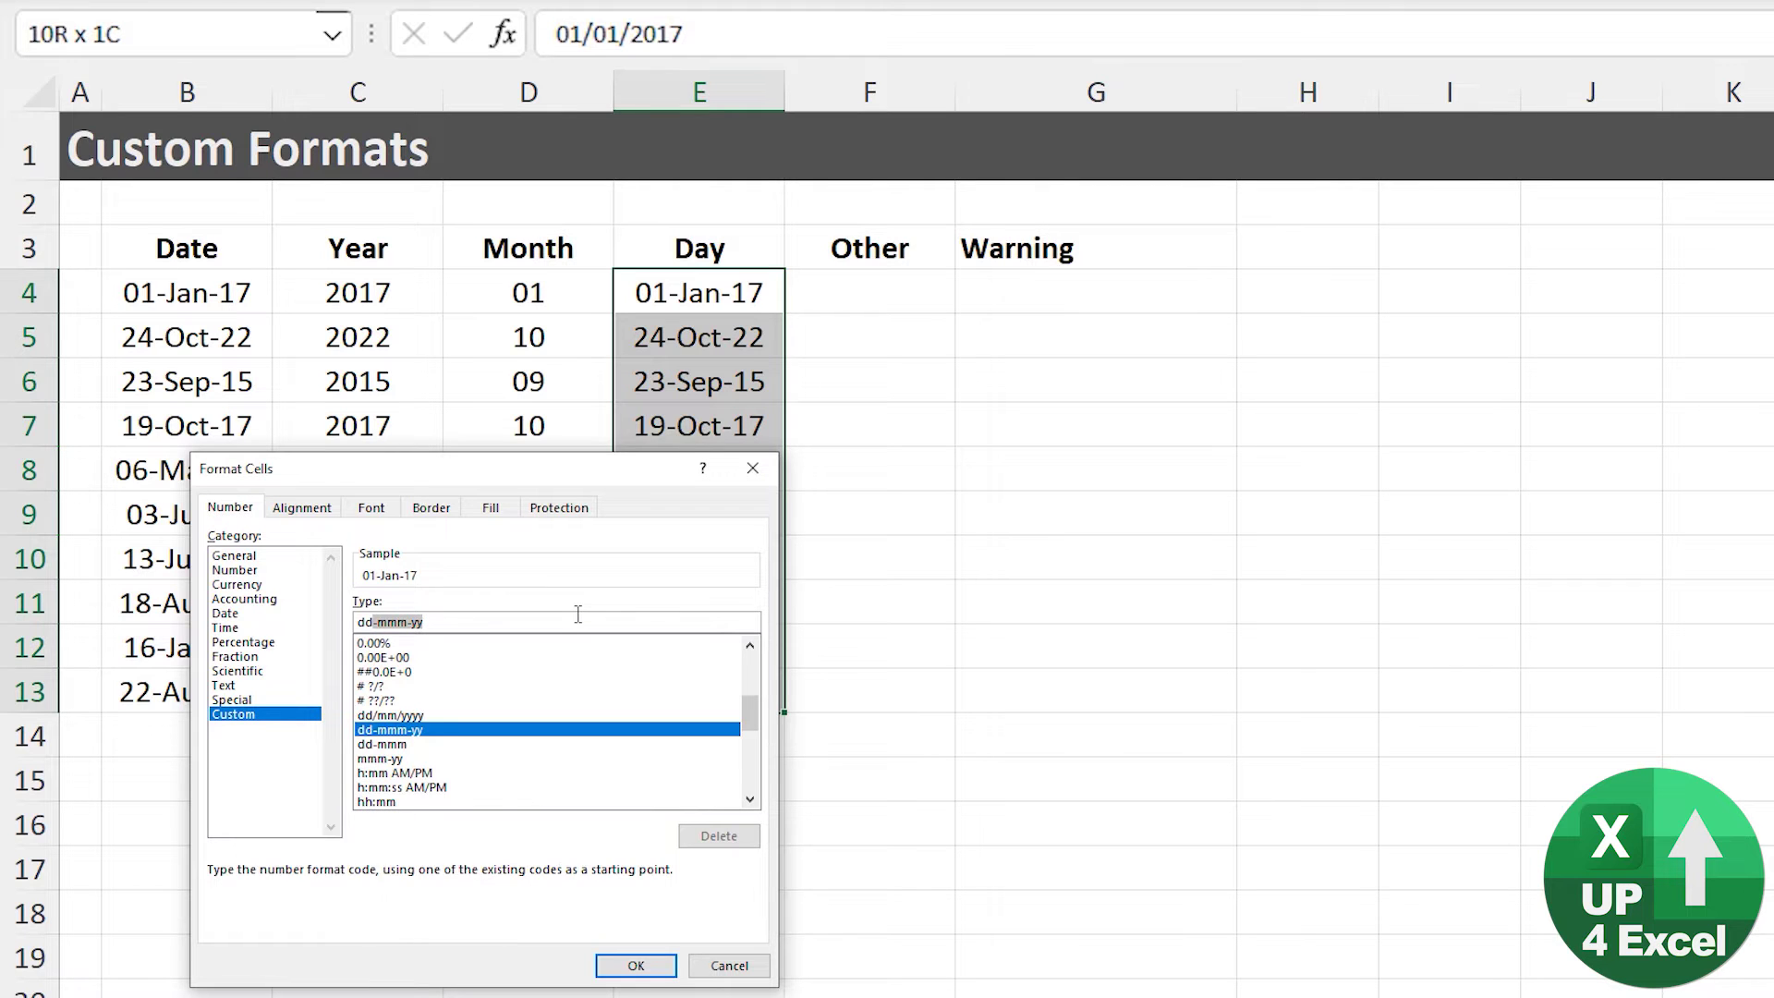
pyautogui.press('Delete')
pyautogui.press('Return')
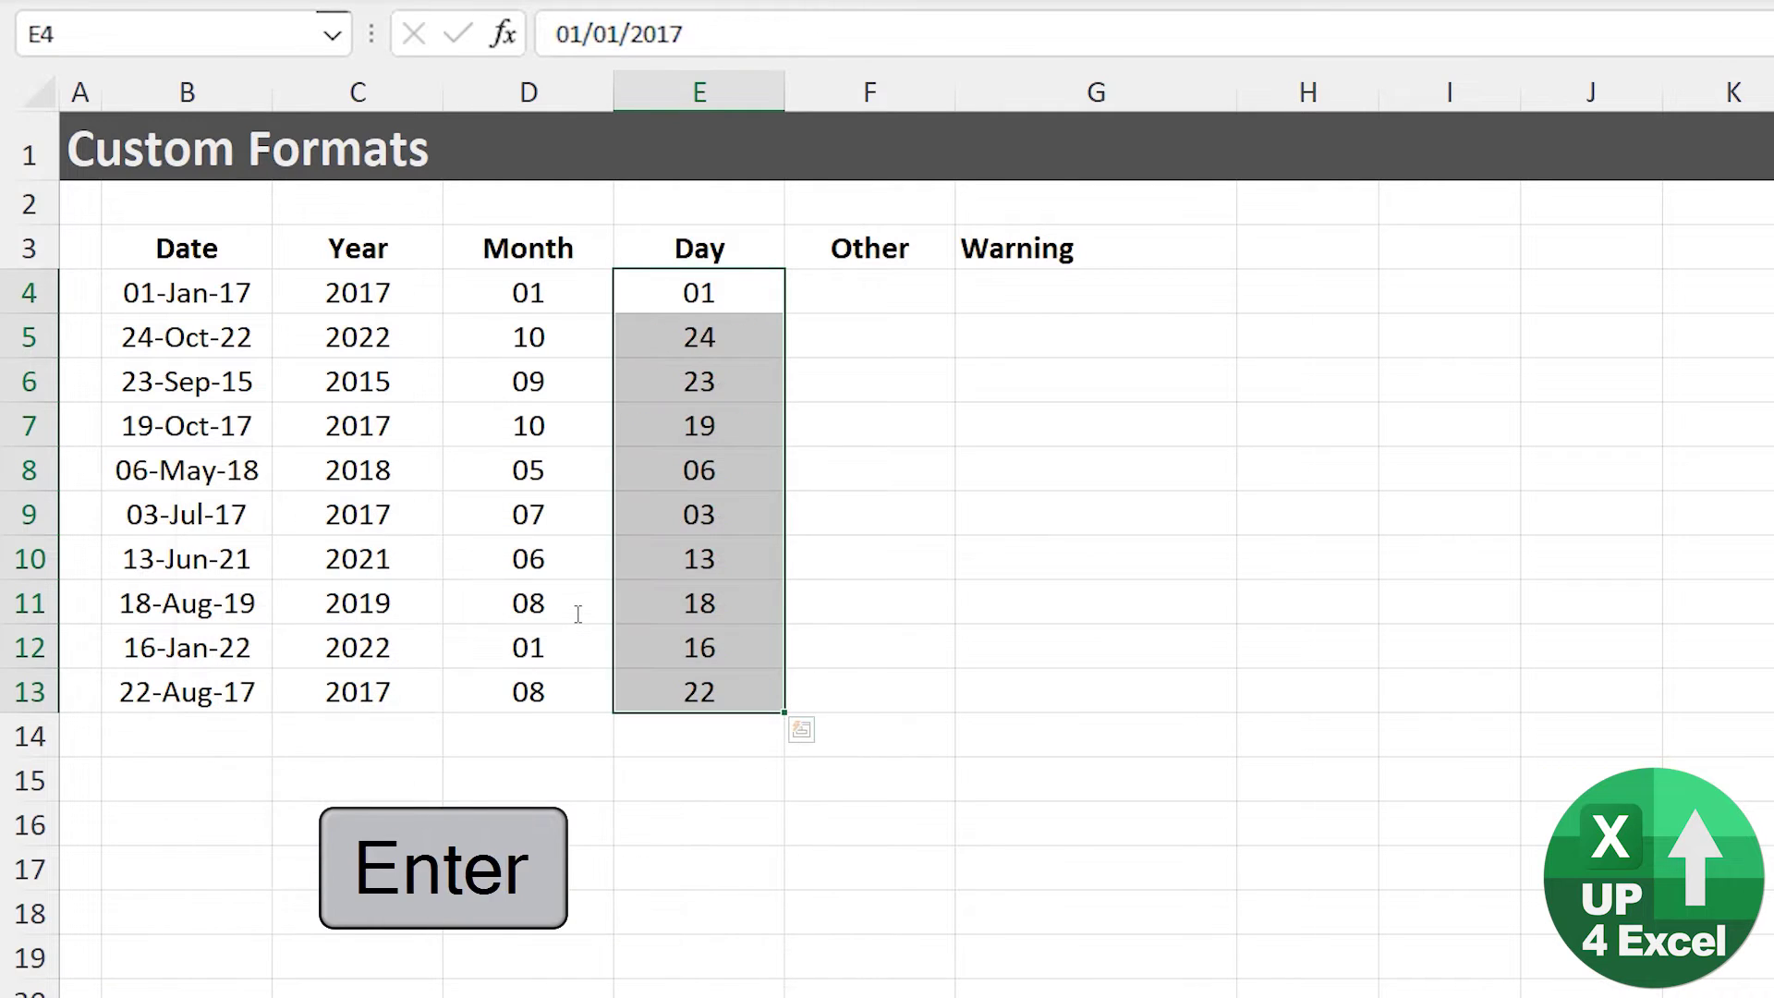
# Auto-fit the widths of the Year, Month and Day columns (C to E) to their contents
pyautogui.press('Left')
pyautogui.press('Left')
pyautogui.press('Right')
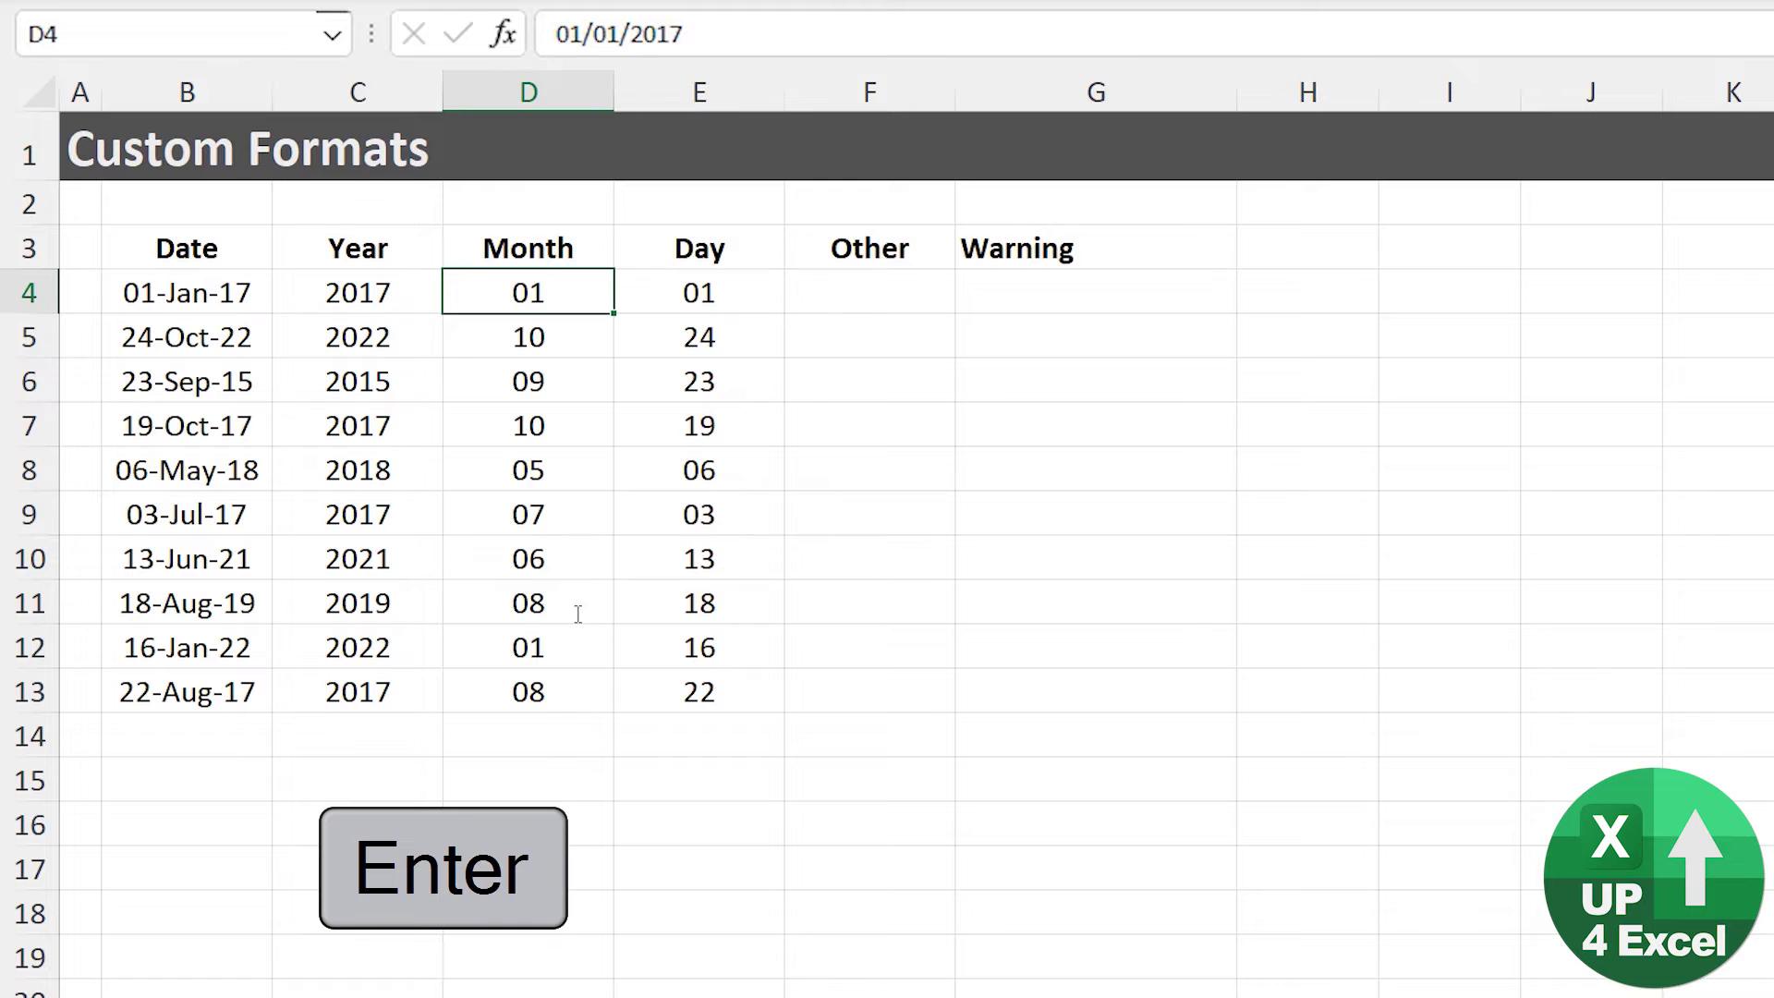
pyautogui.press('Right')
pyautogui.press('Left')
pyautogui.press('Left')
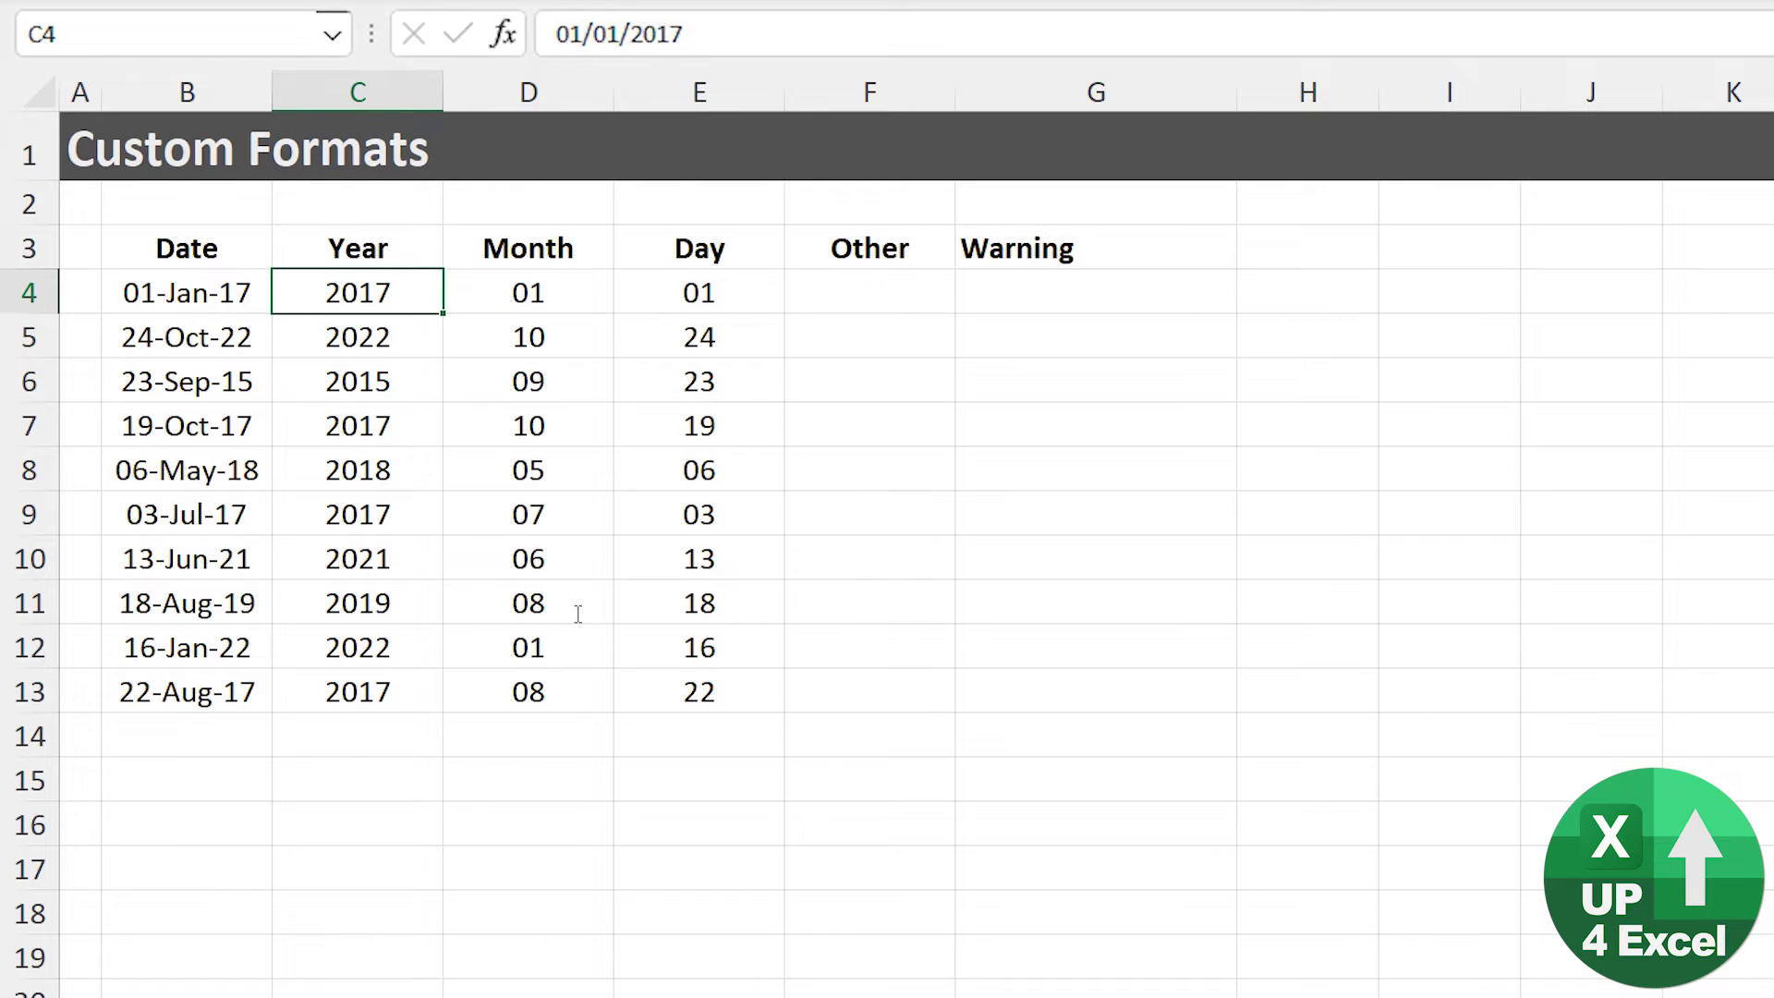
pyautogui.moveTo(357, 92); pyautogui.dragTo(776, 92)
pyautogui.doubleClick(784, 91)
pyautogui.click(586, 296)
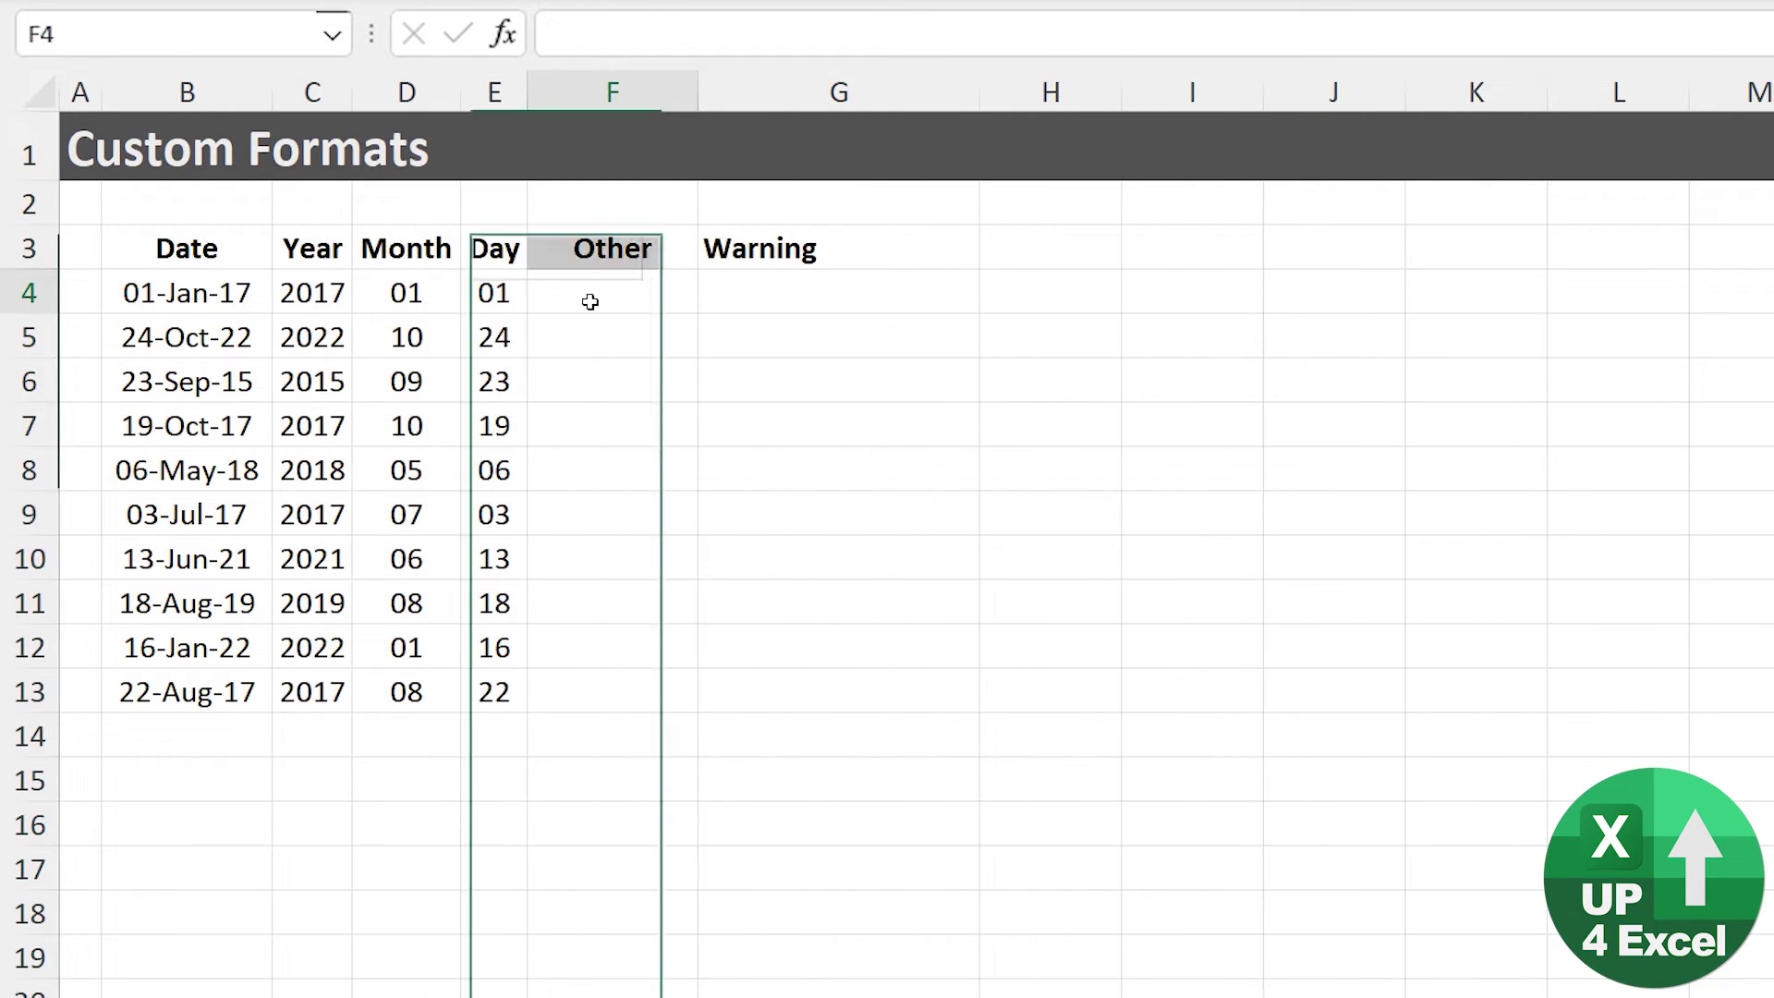
# Copy the dates in B4:B13 into the Other column, starting at F4
pyautogui.press('Left')
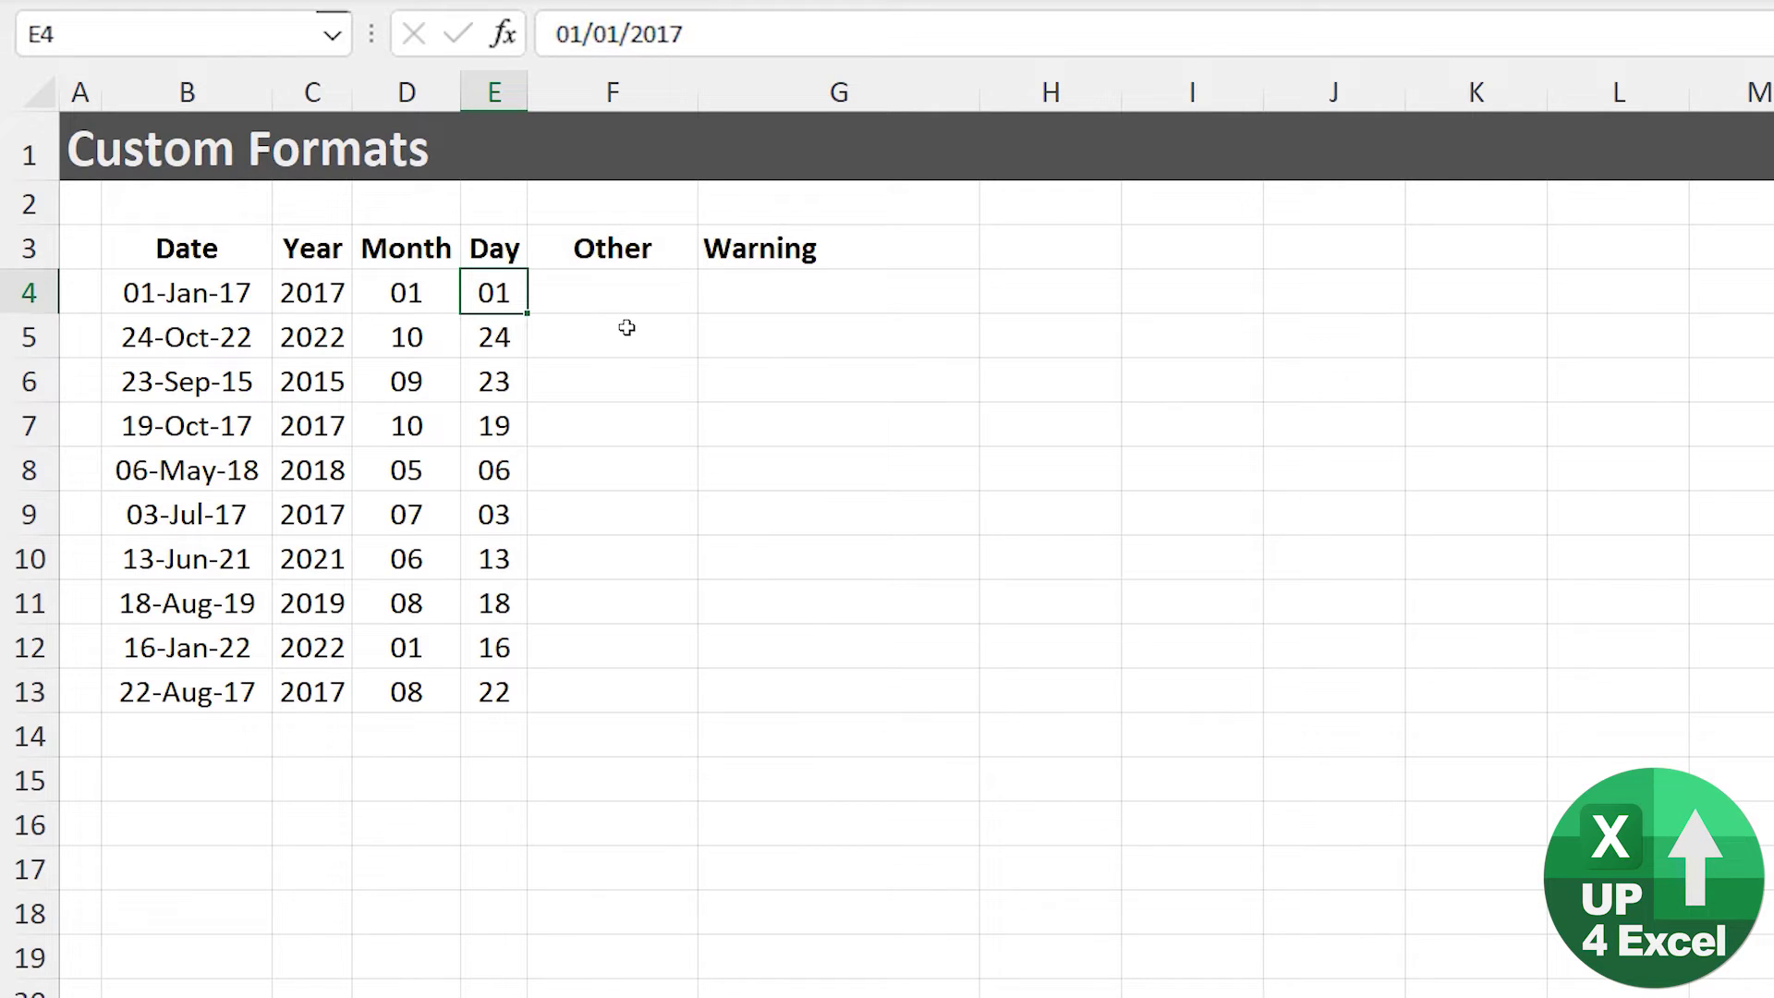
pyautogui.press('Left')
pyautogui.press('Left')
pyautogui.press('Left')
pyautogui.hotkey('ctrl', 'shift', 'Down')
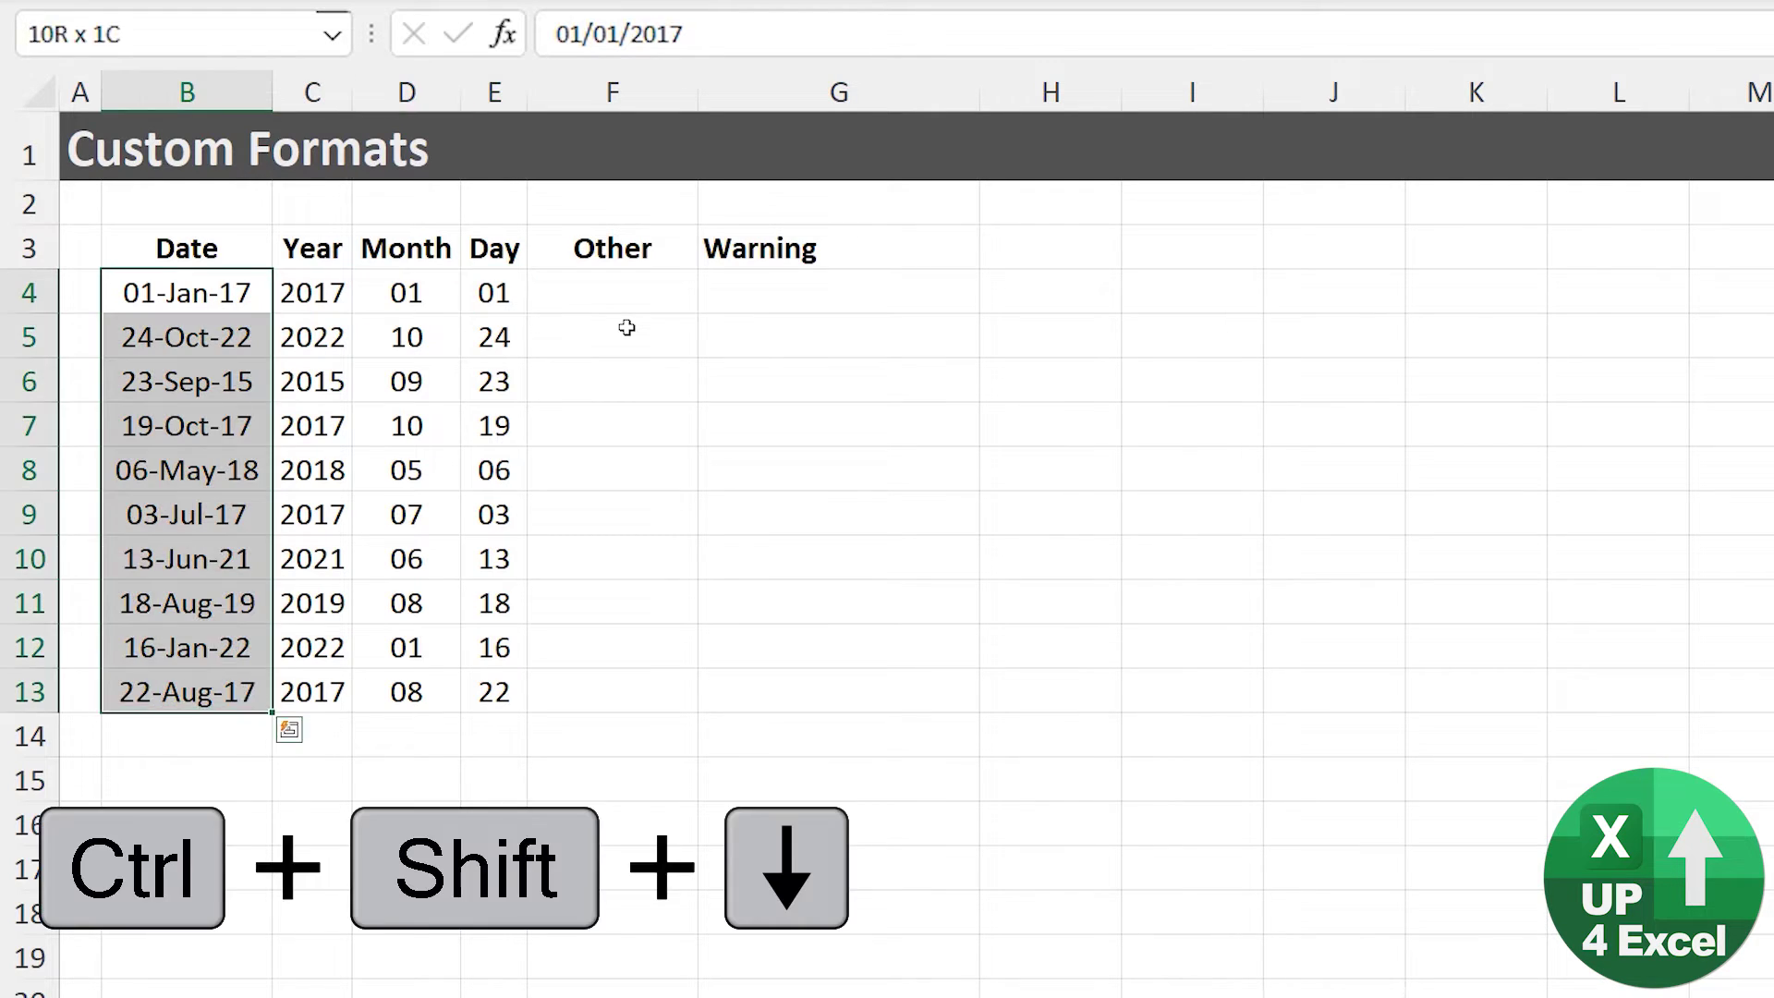
pyautogui.hotkey('ctrl', 'c')
pyautogui.press('Right')
pyautogui.press('Right')
pyautogui.press('Right')
pyautogui.press('Right')
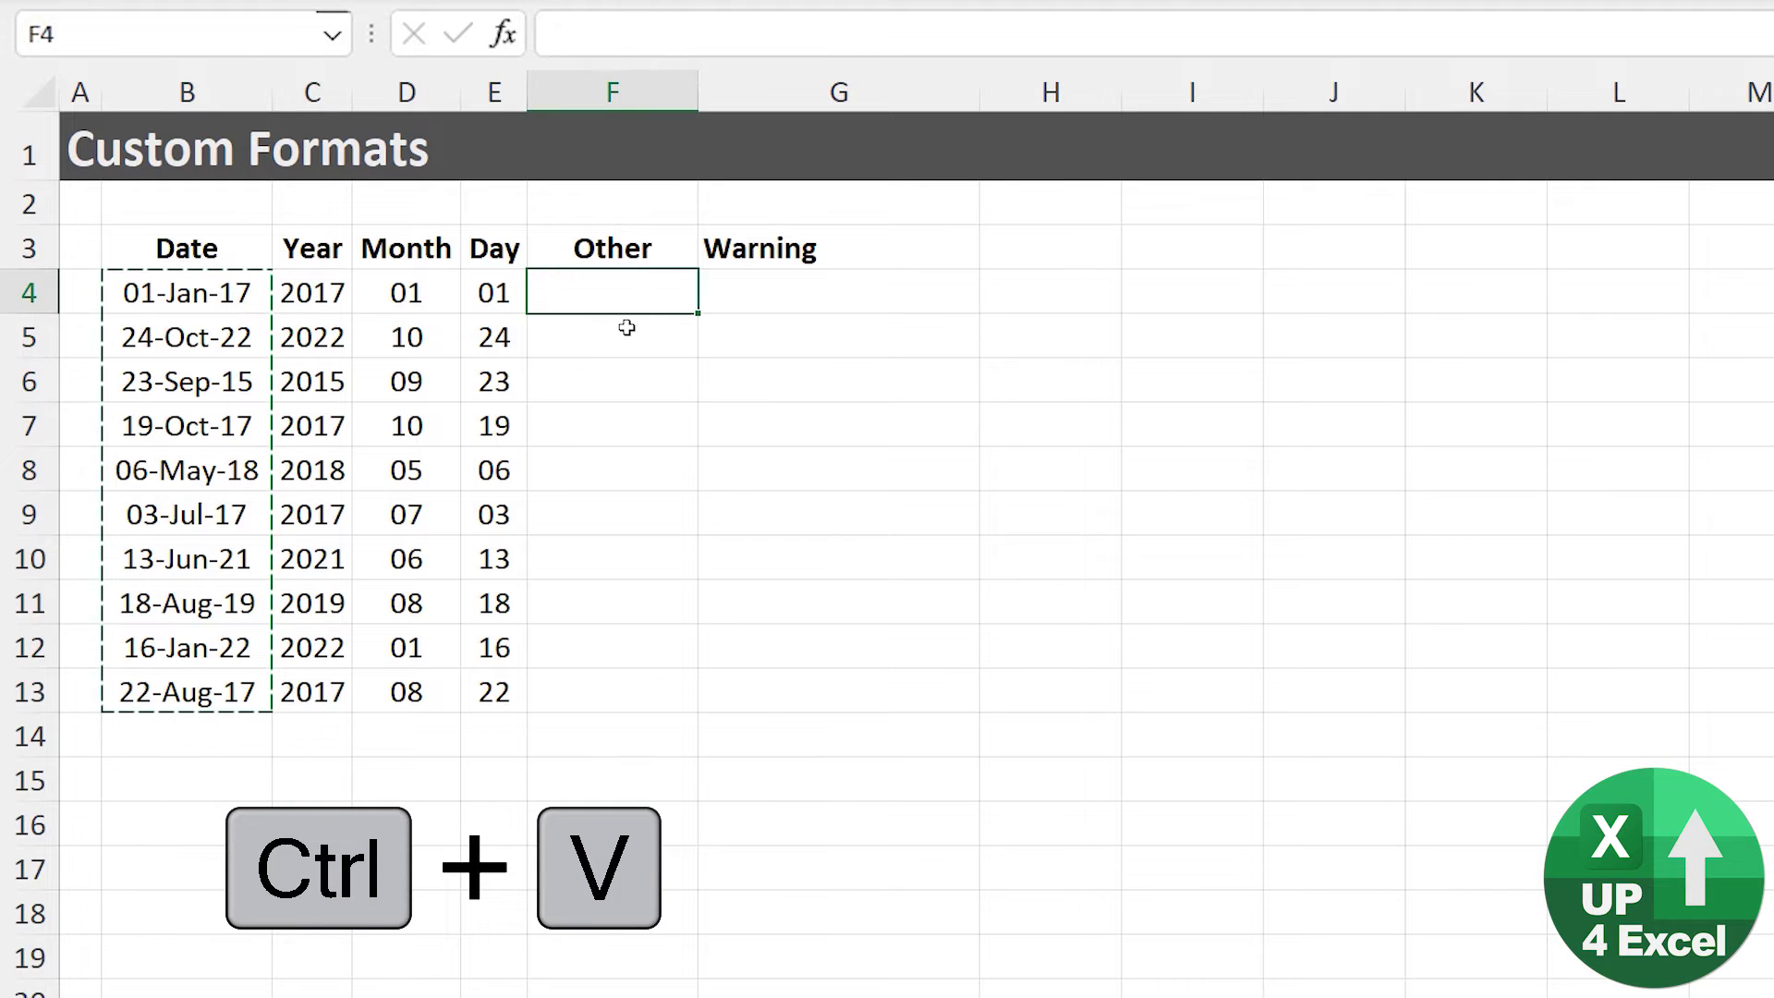
pyautogui.hotkey('ctrl', 'v')
# Apply the custom number format dddd to F4:F13 so the dates show as full weekday names
pyautogui.hotkey('ctrl', '1')
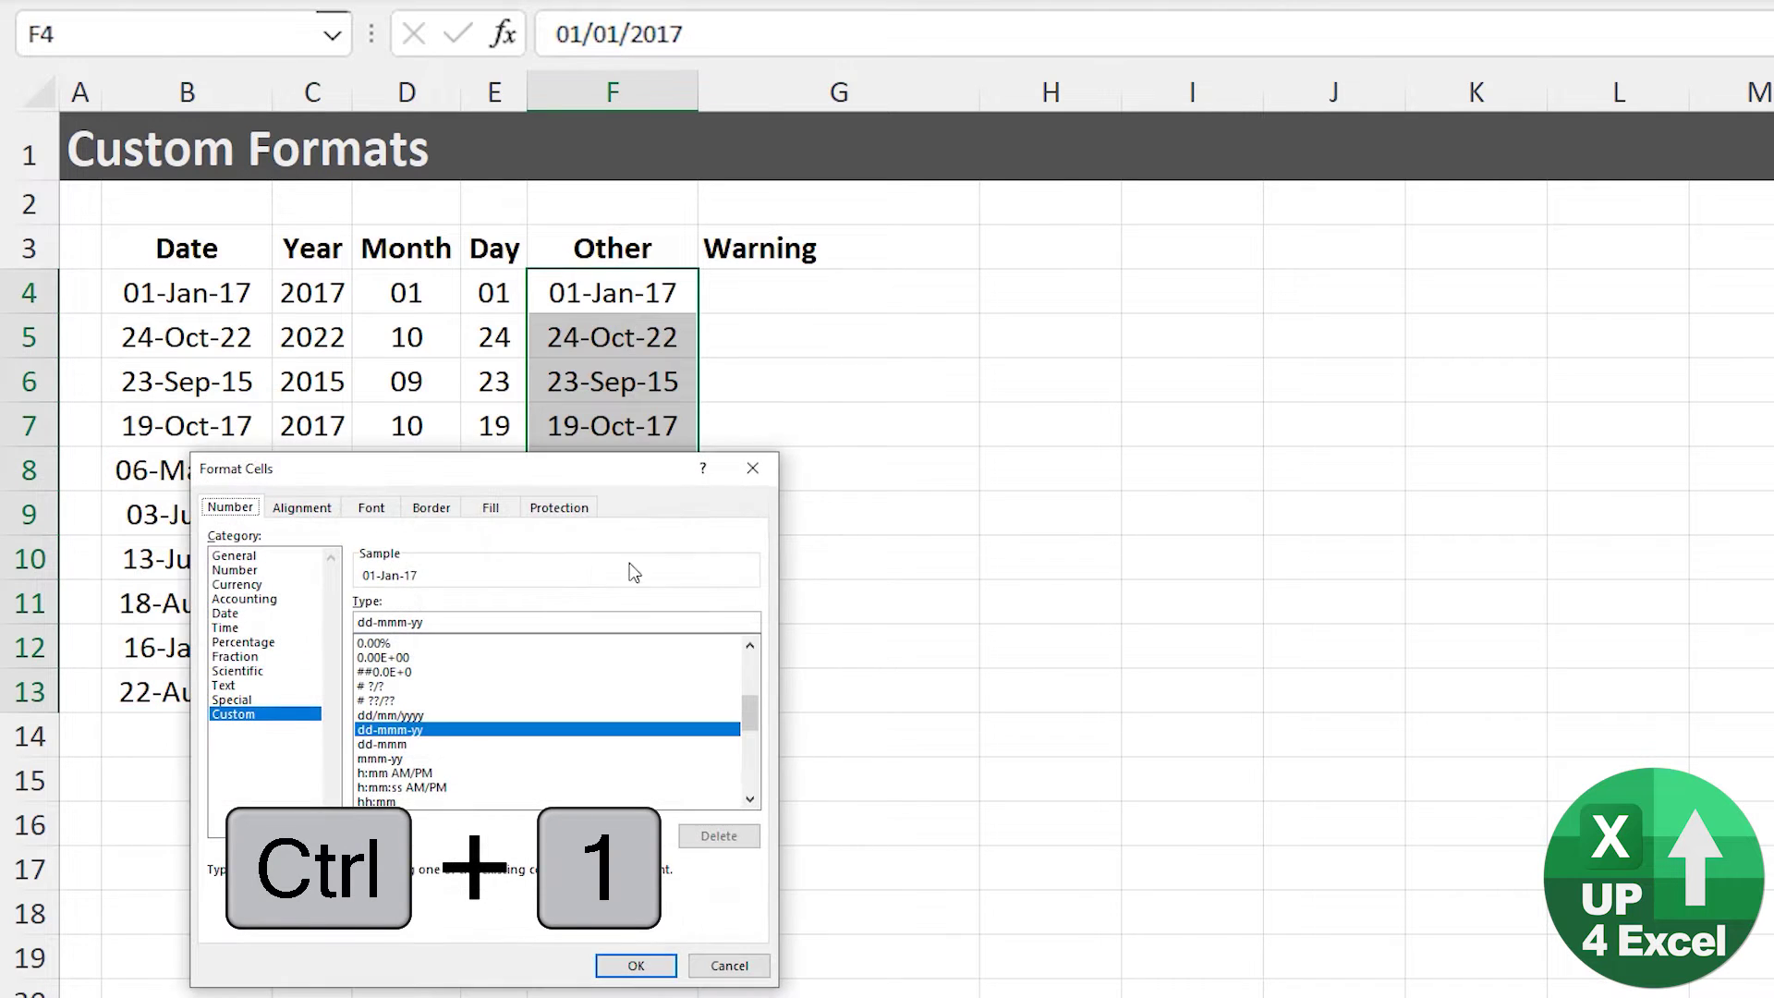
pyautogui.moveTo(598, 474); pyautogui.dragTo(584, 492)
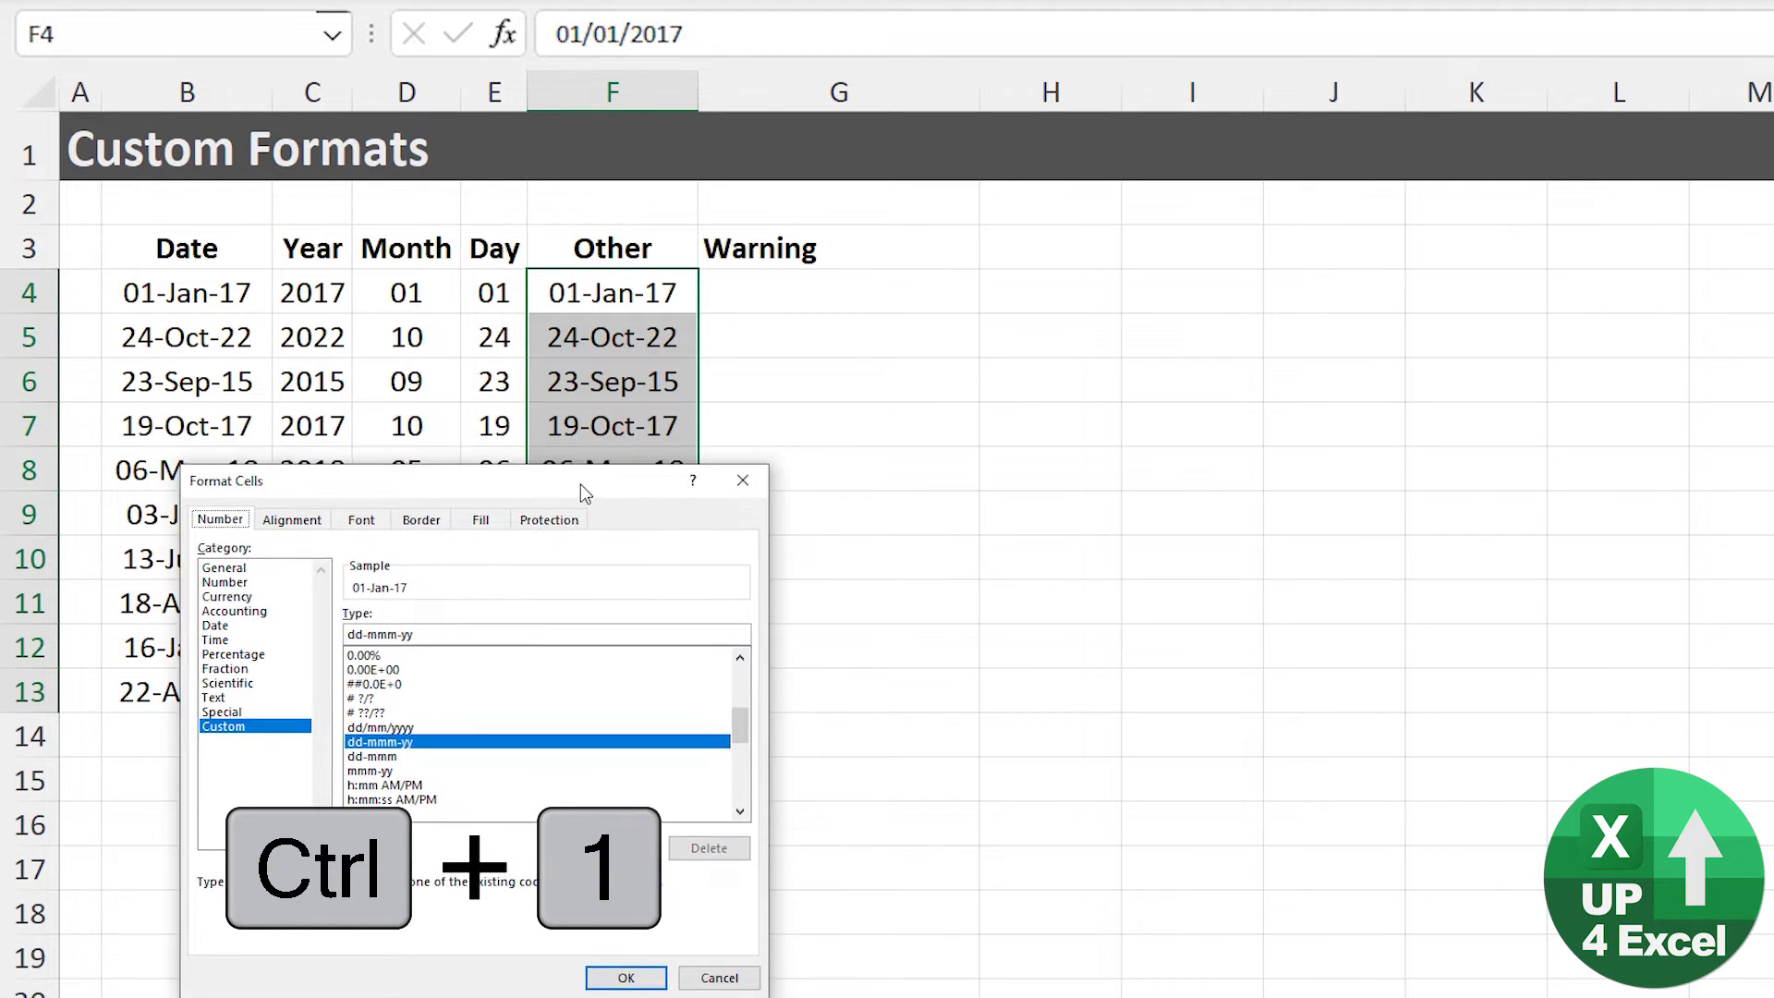
pyautogui.doubleClick(399, 635)
pyautogui.write('d')
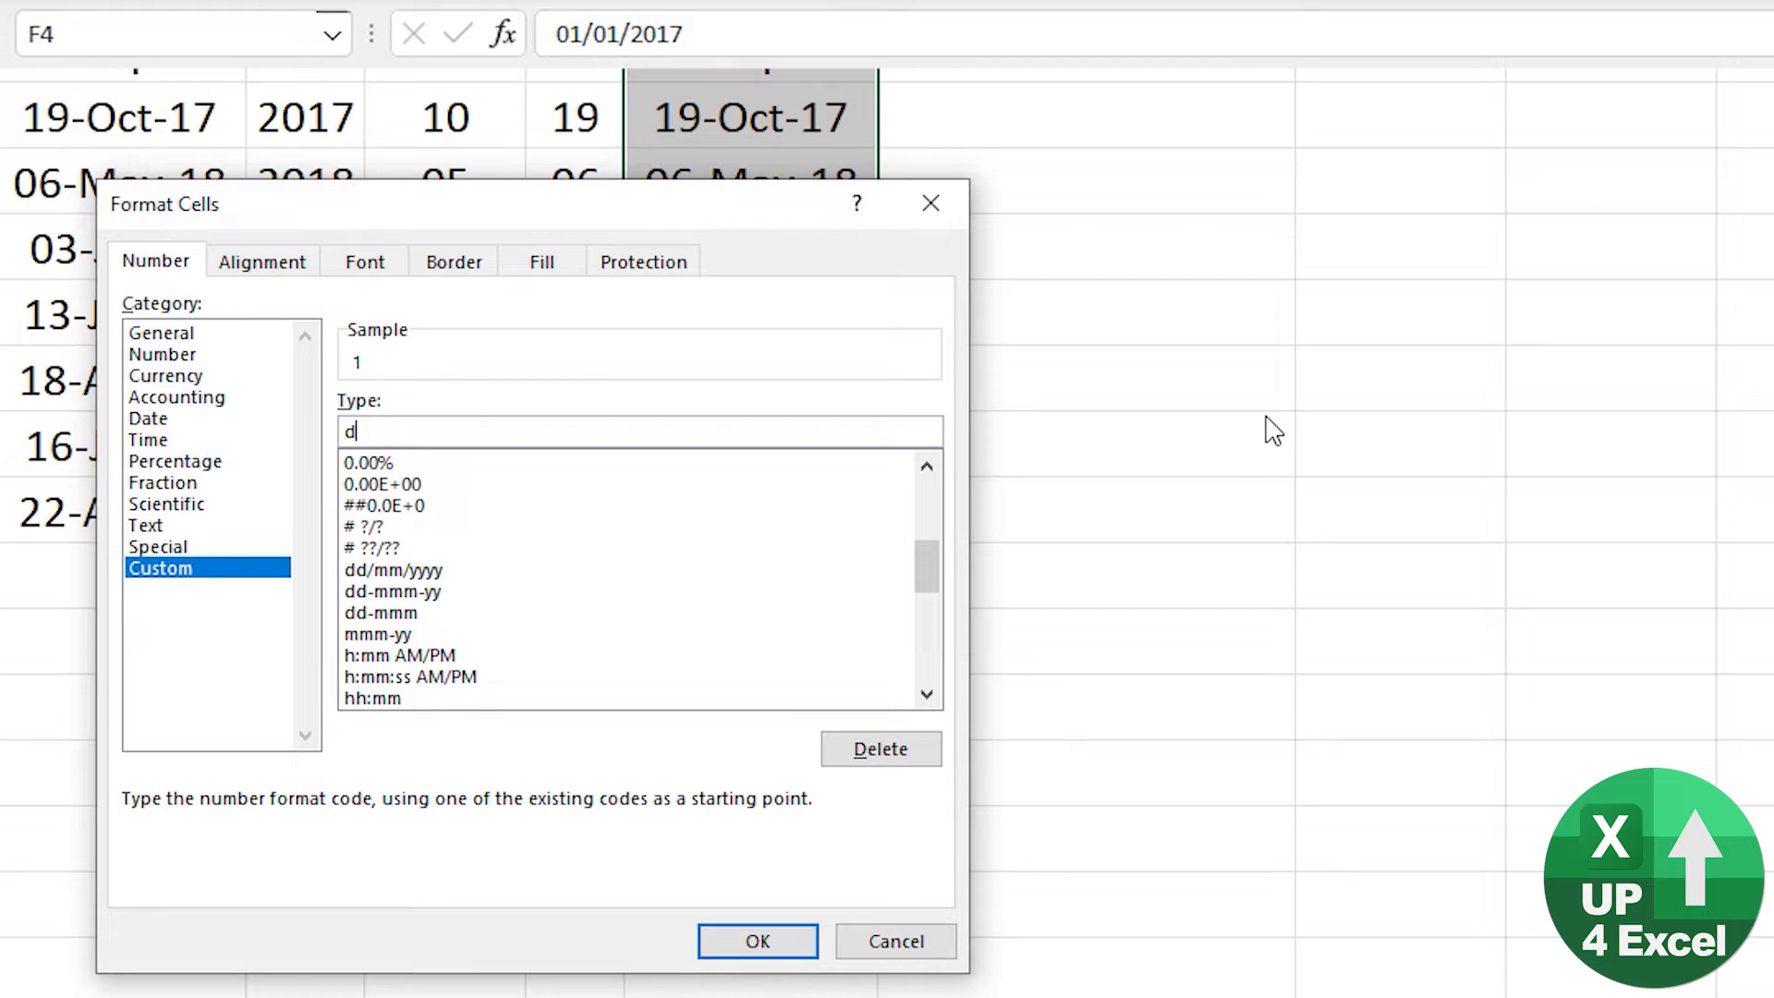
pyautogui.write('dd')
pyautogui.write('d')
pyautogui.press('Return')
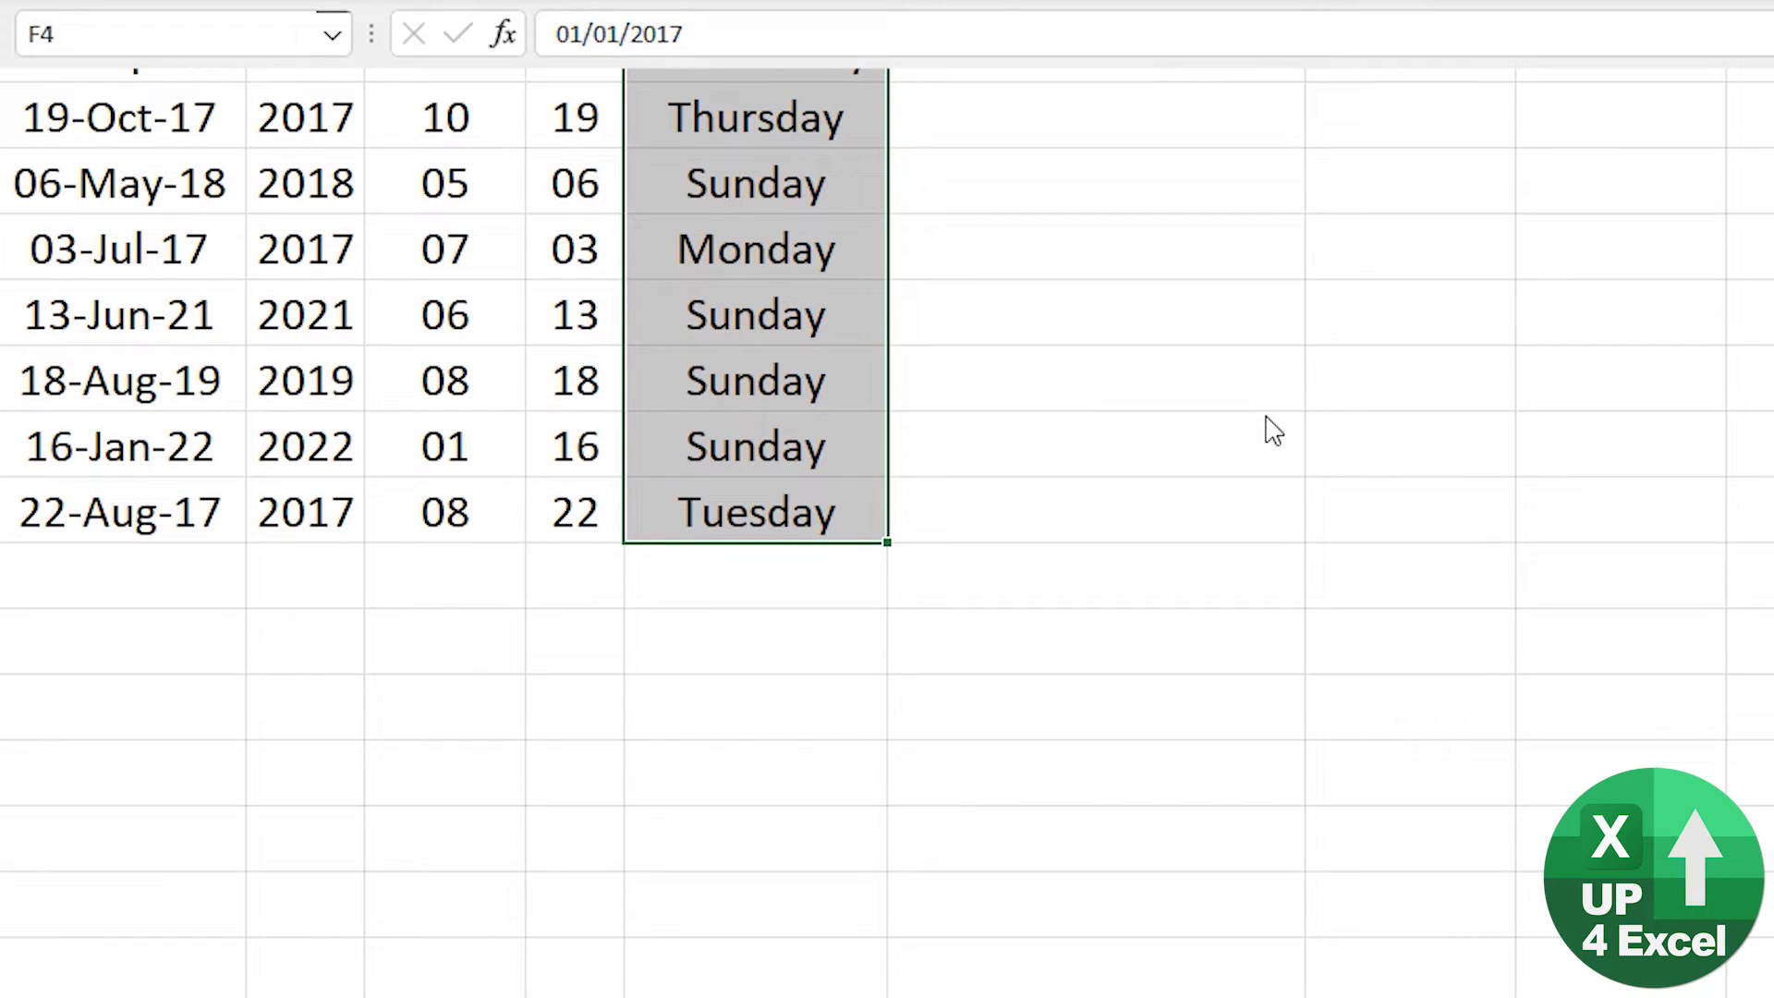
# Reopen the number formatting of F4:F13 and build the custom code dddd - mmmm for weekday and month names
pyautogui.hotkey('ctrl', '1')
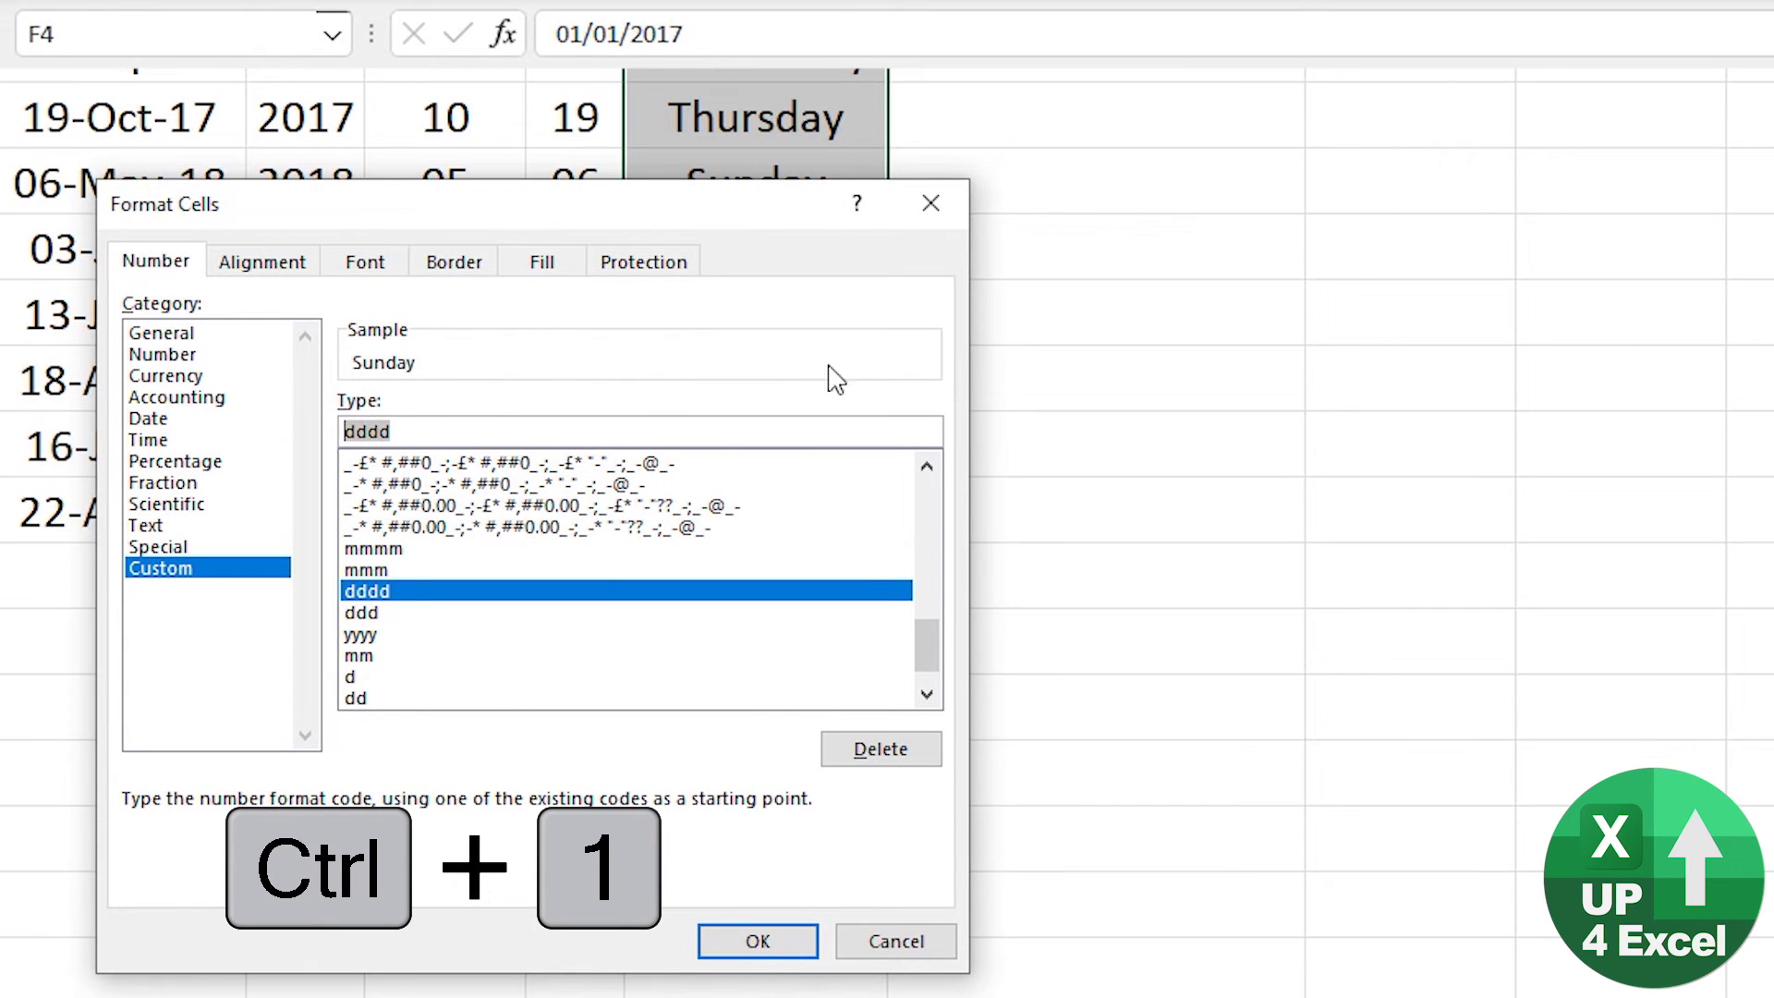
pyautogui.write('m')
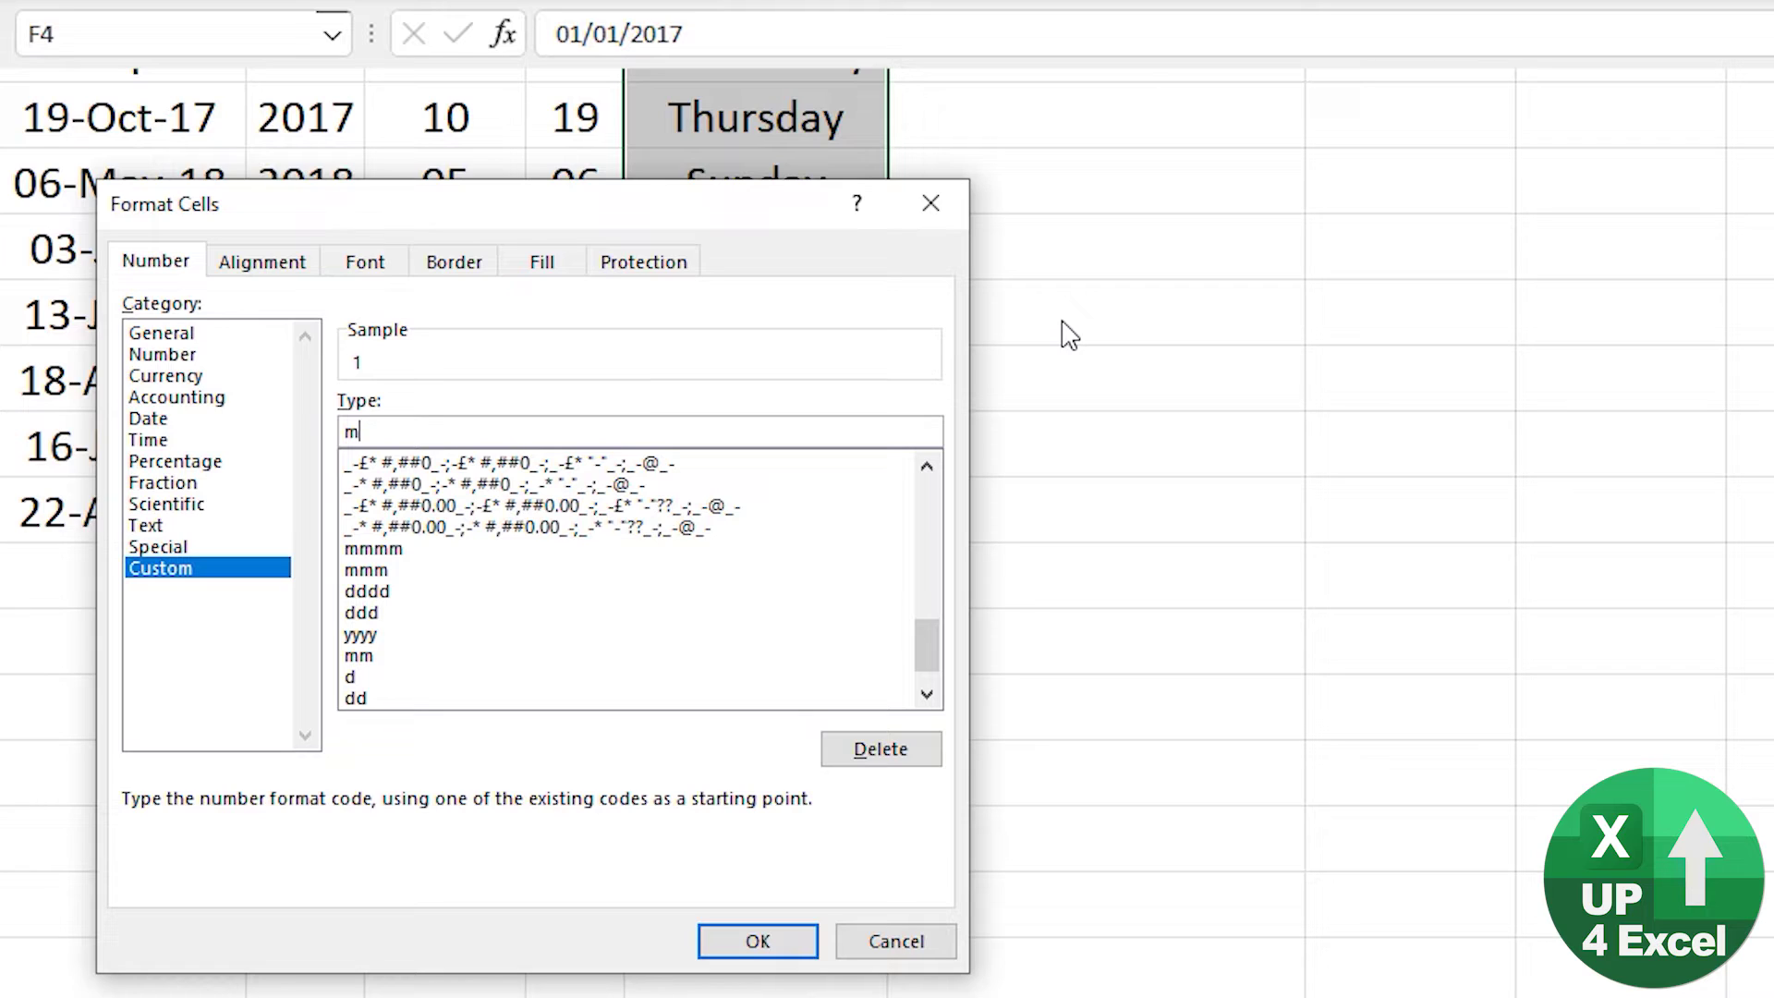
pyautogui.write('mmm')
pyautogui.hotkey('ctrl', 'Left')
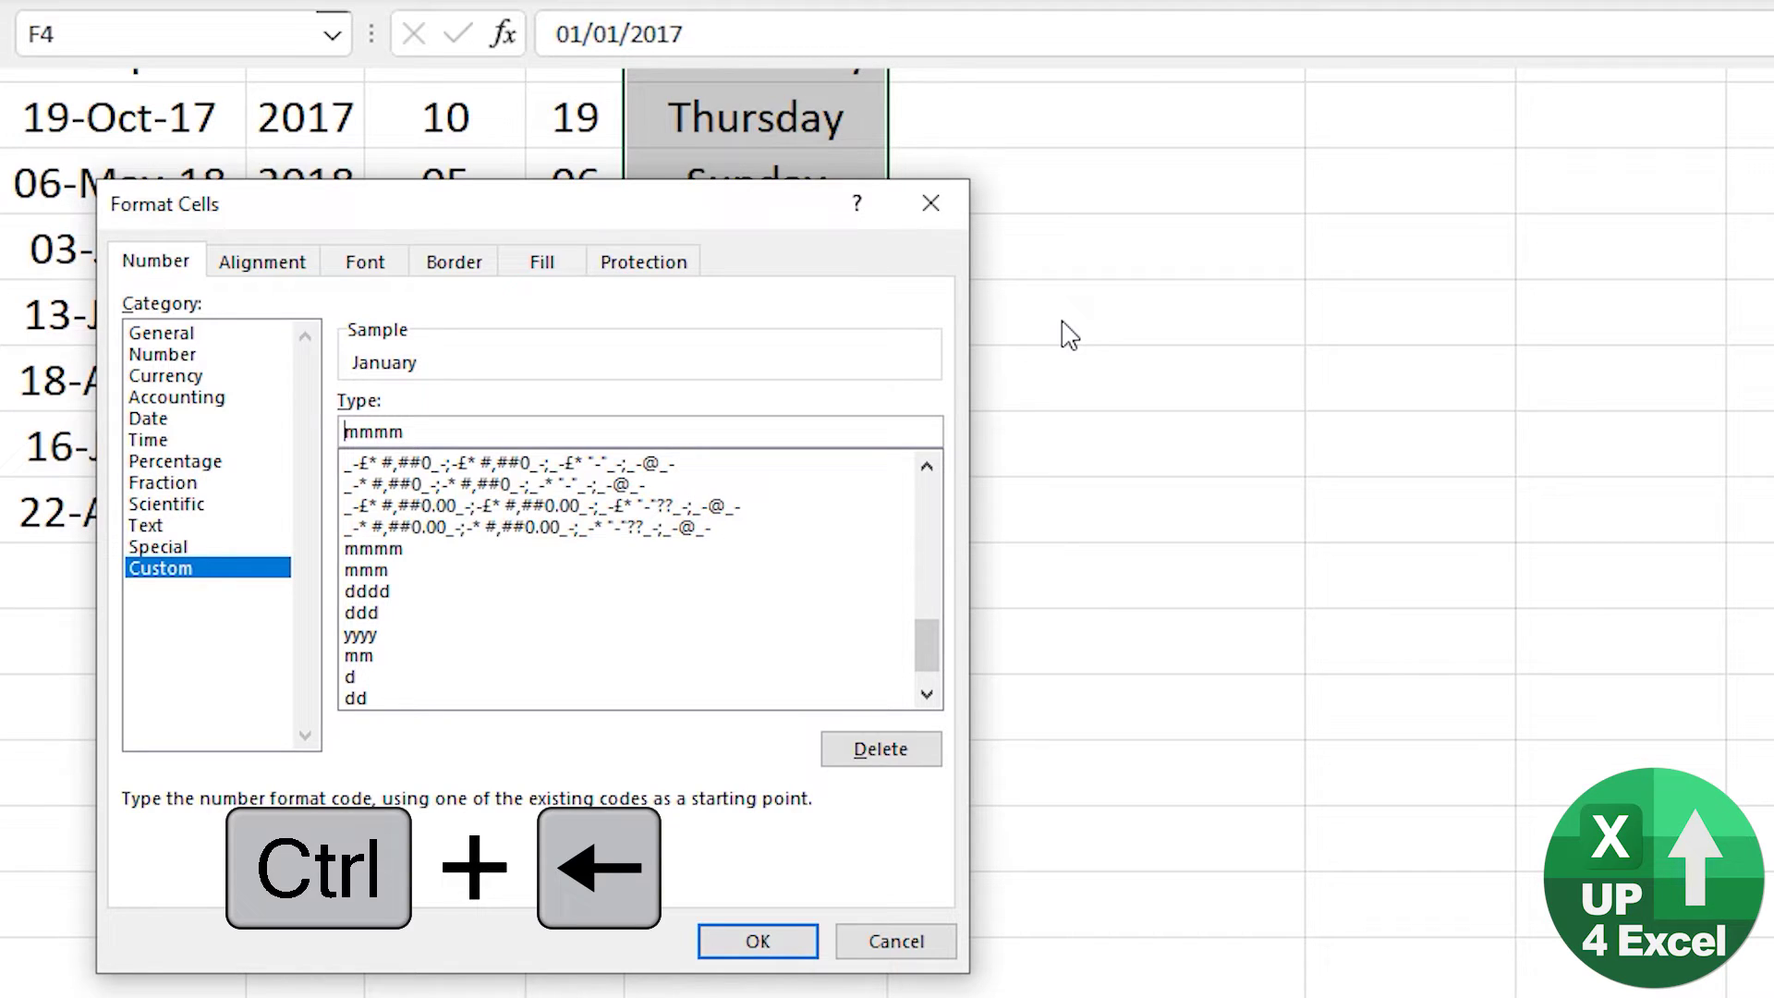
pyautogui.write('ddd')
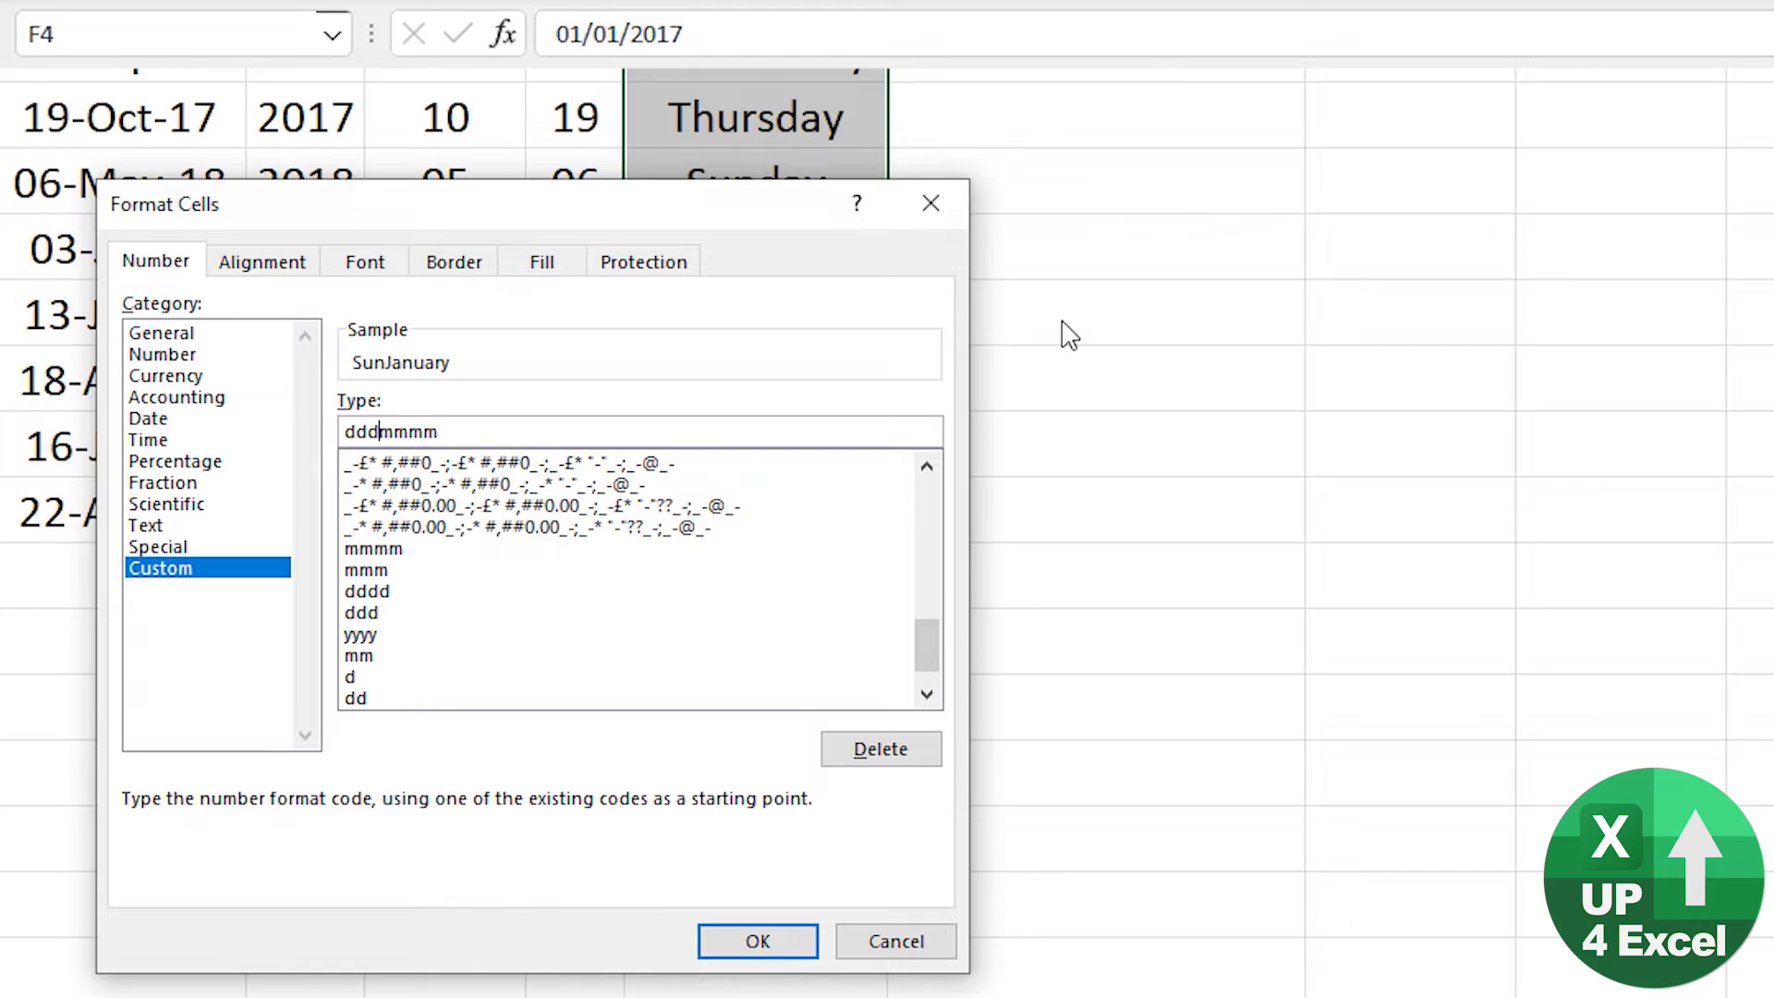
pyautogui.write('d ')
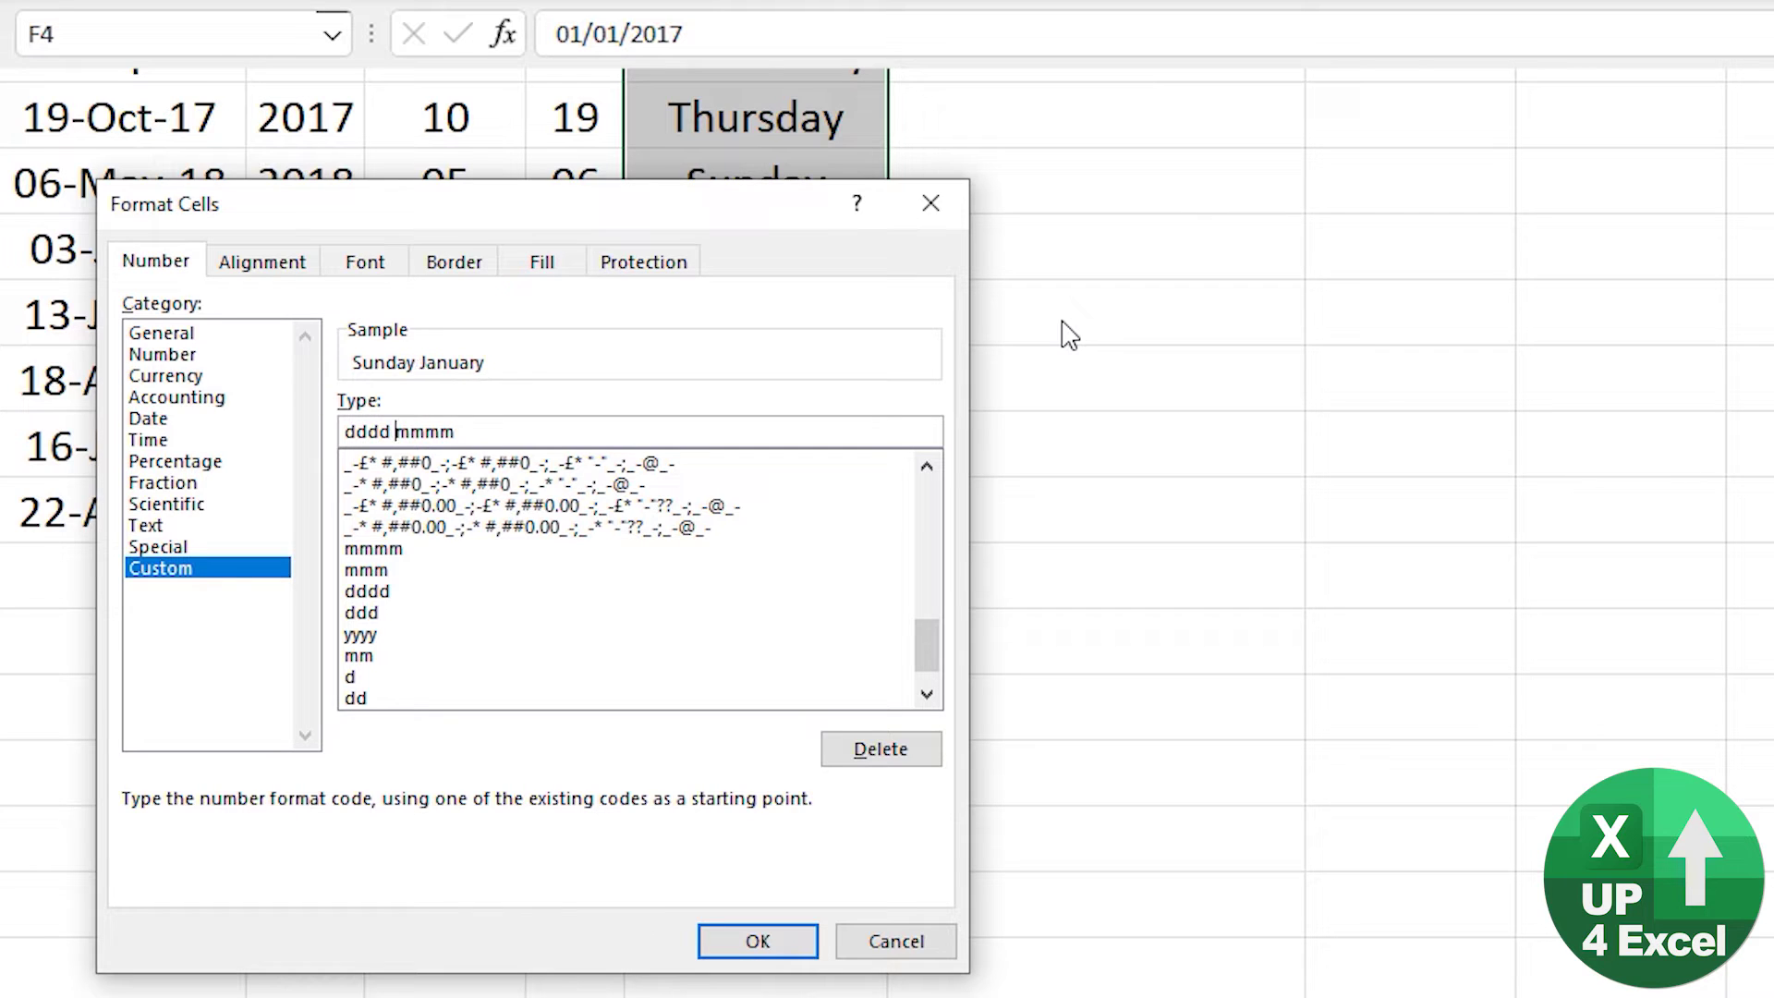
pyautogui.write('-')
# Extend the custom code to dddd - dd - mmmm - yyyy and apply it to the Other column's dates
pyautogui.hotkey('ctrl', 'Right')
pyautogui.hotkey('ctrl', 'Left')
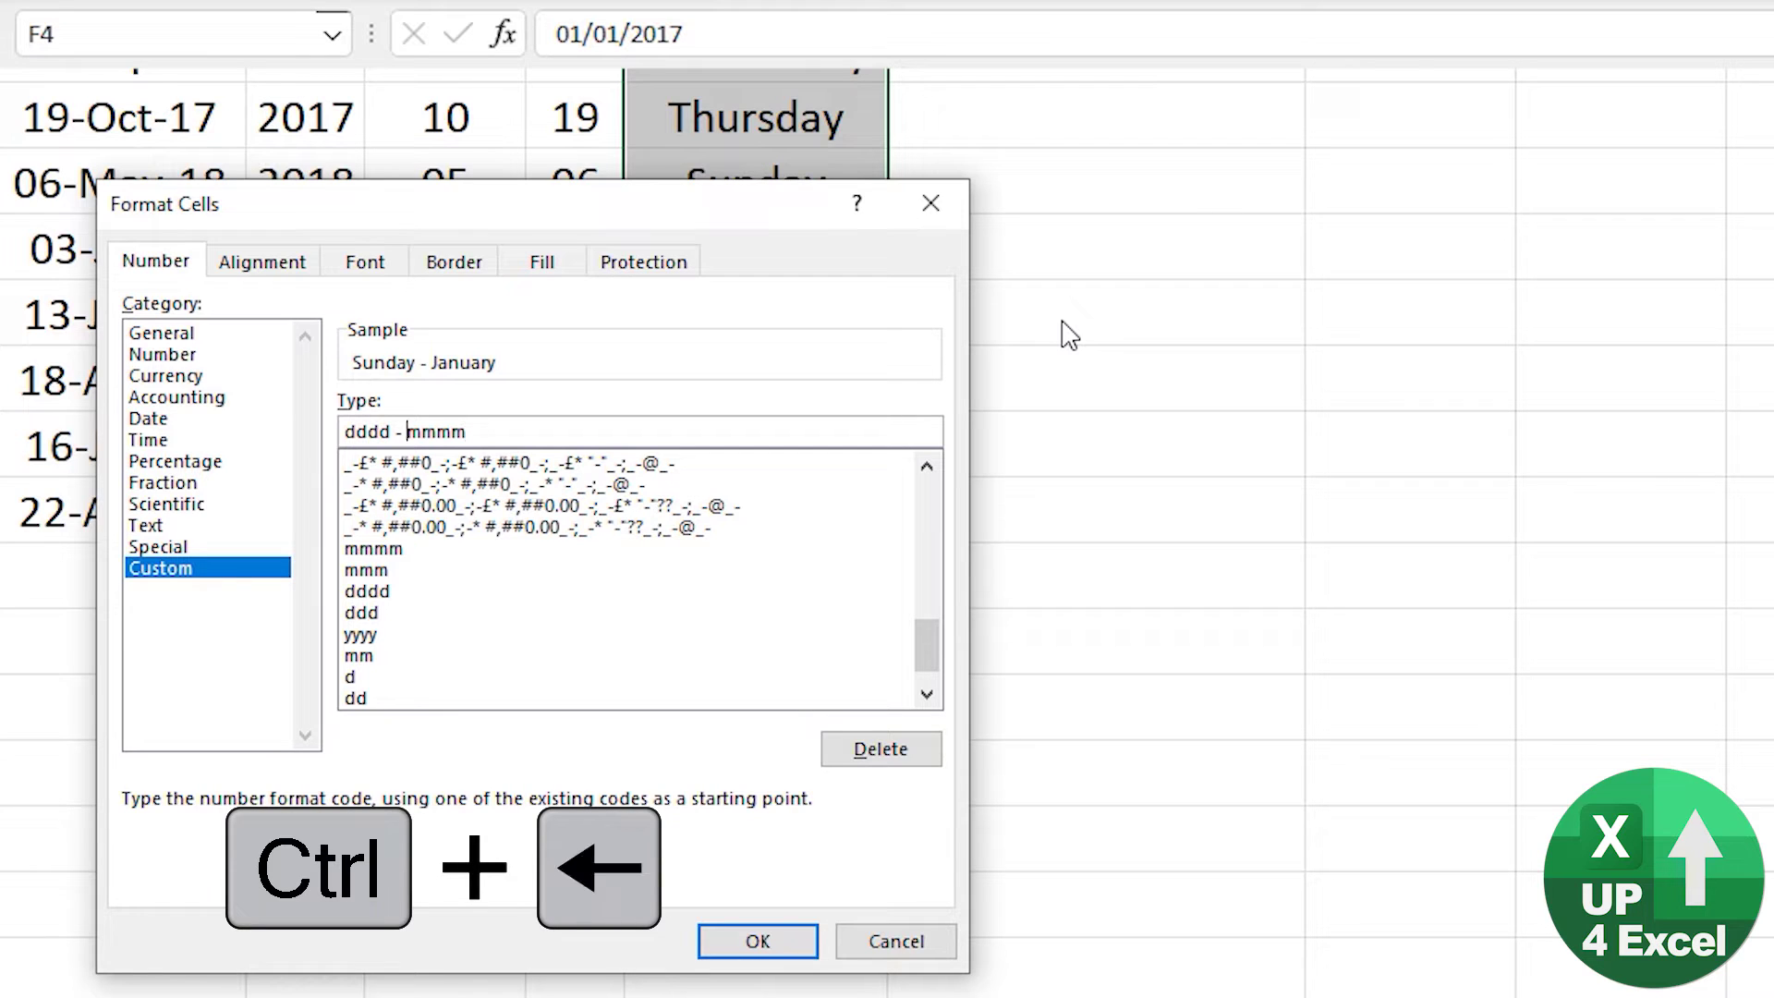
pyautogui.write('dd -')
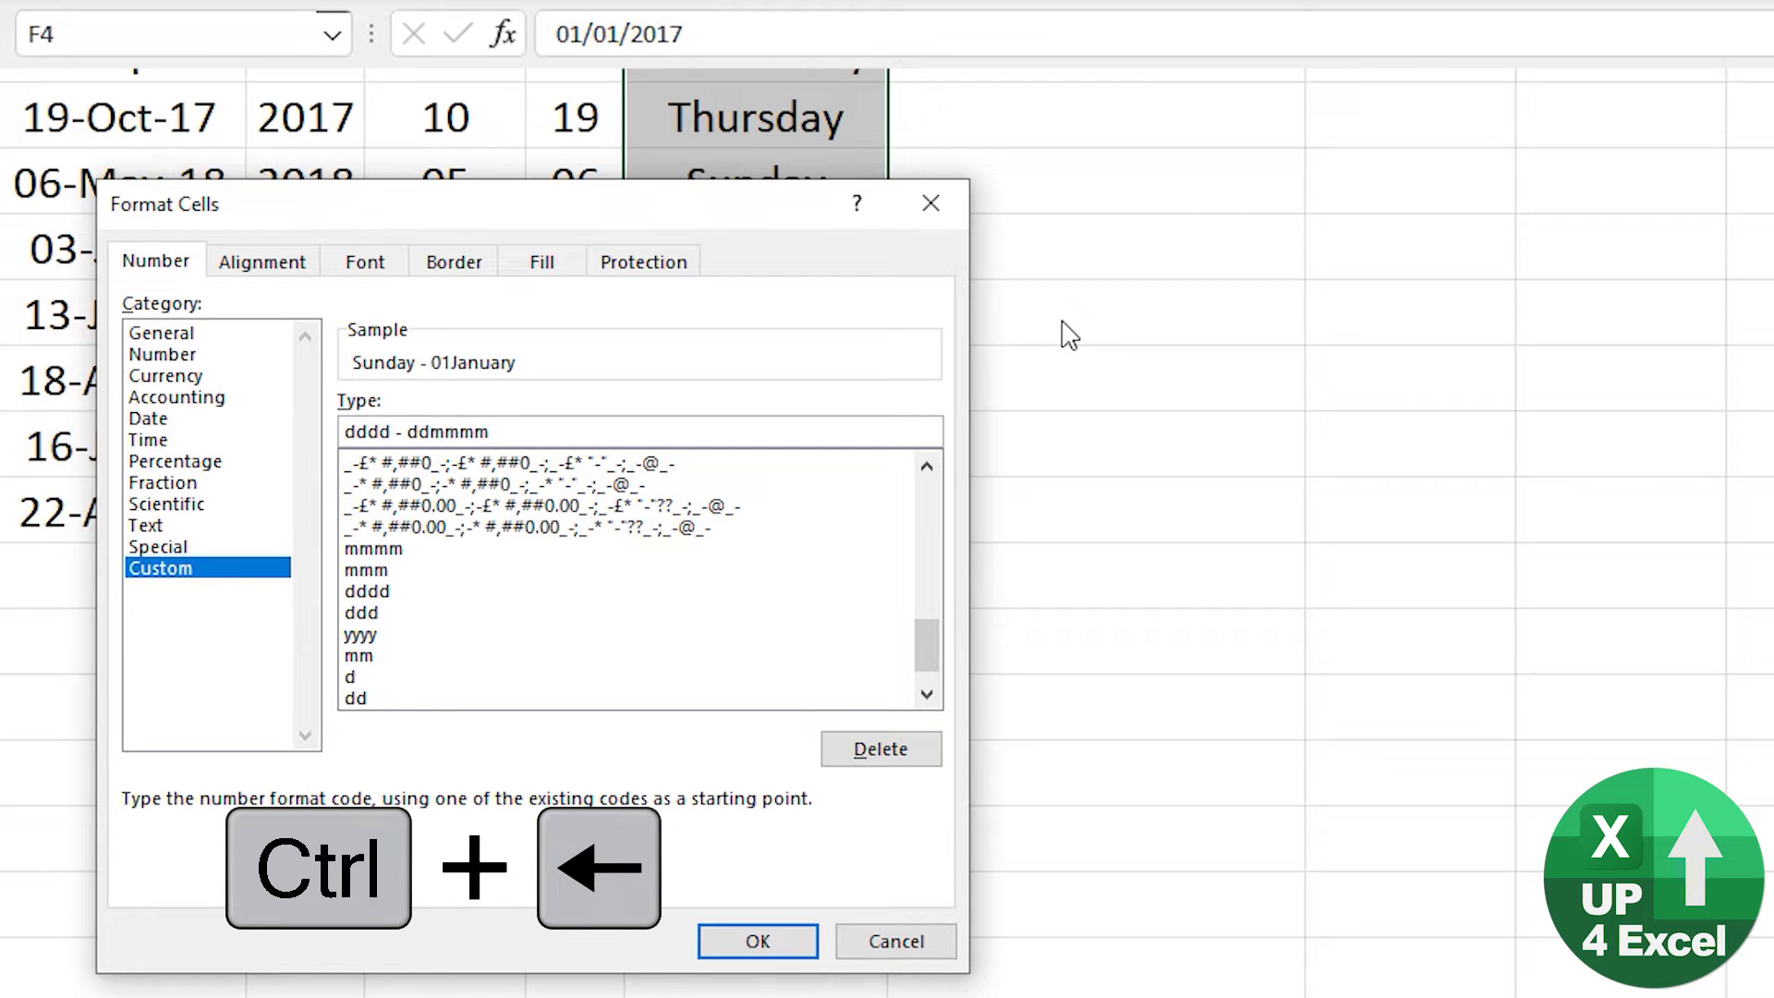
pyautogui.hotkey('ctrl', 'Right')
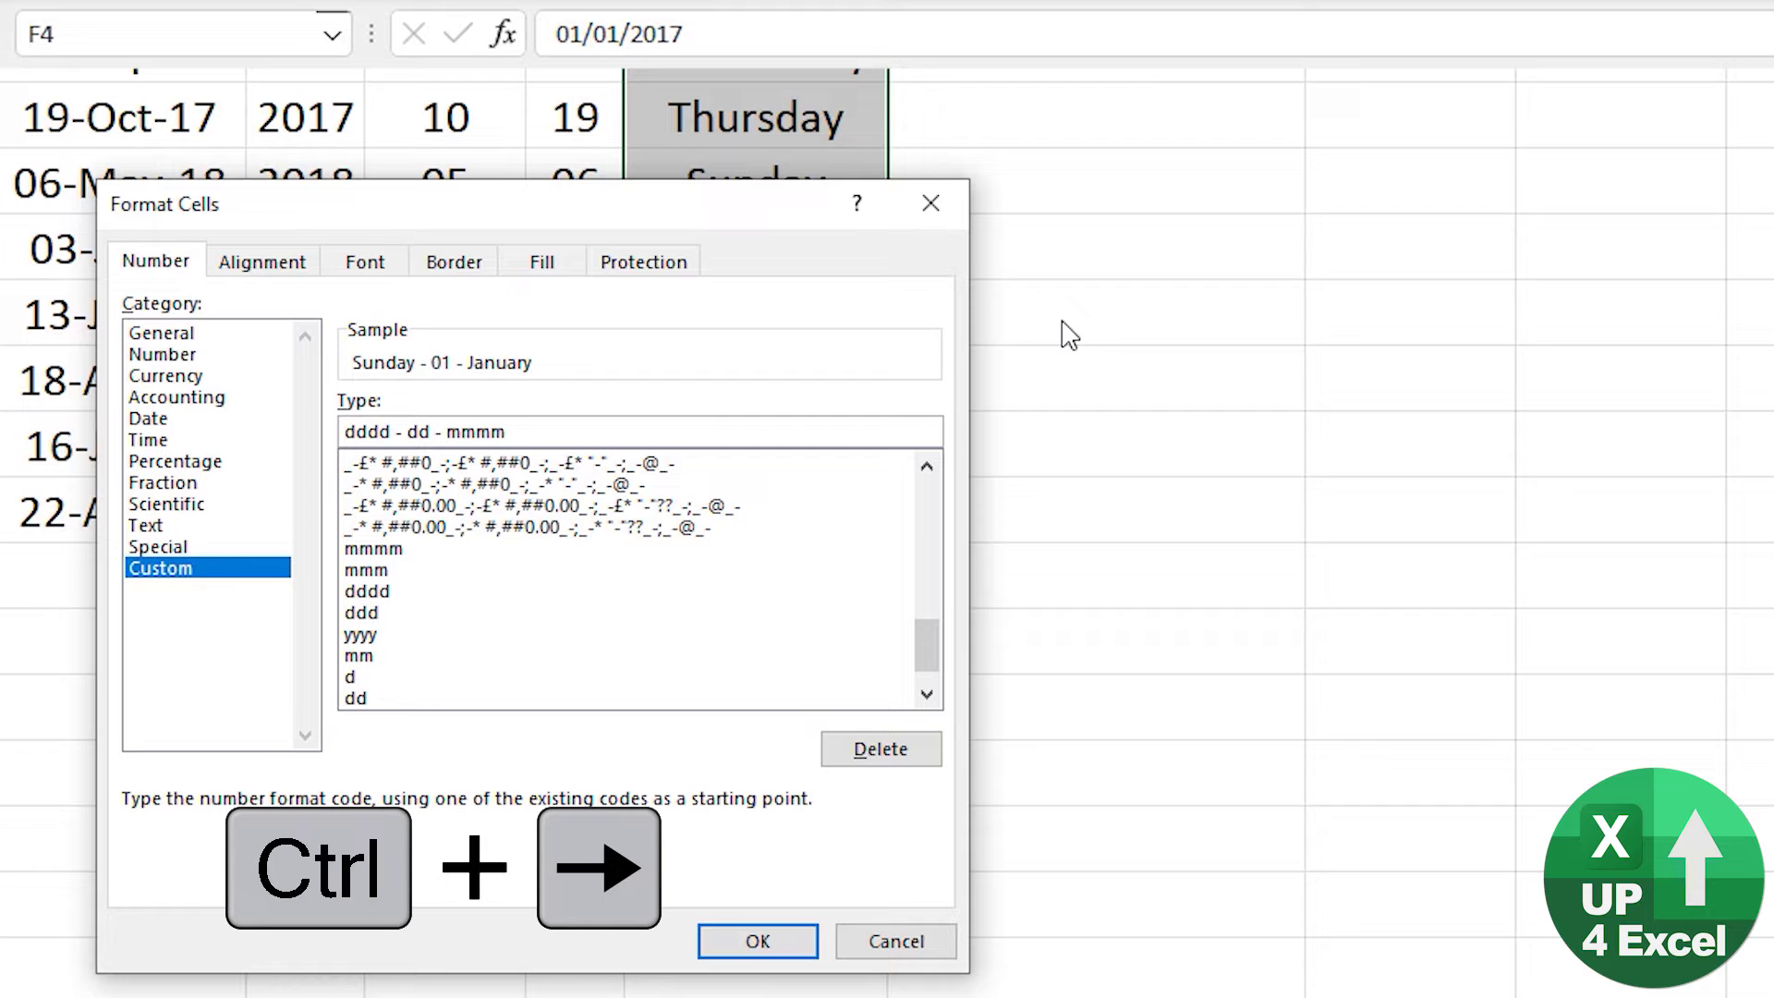
pyautogui.write('- yyyy')
pyautogui.press('Return')
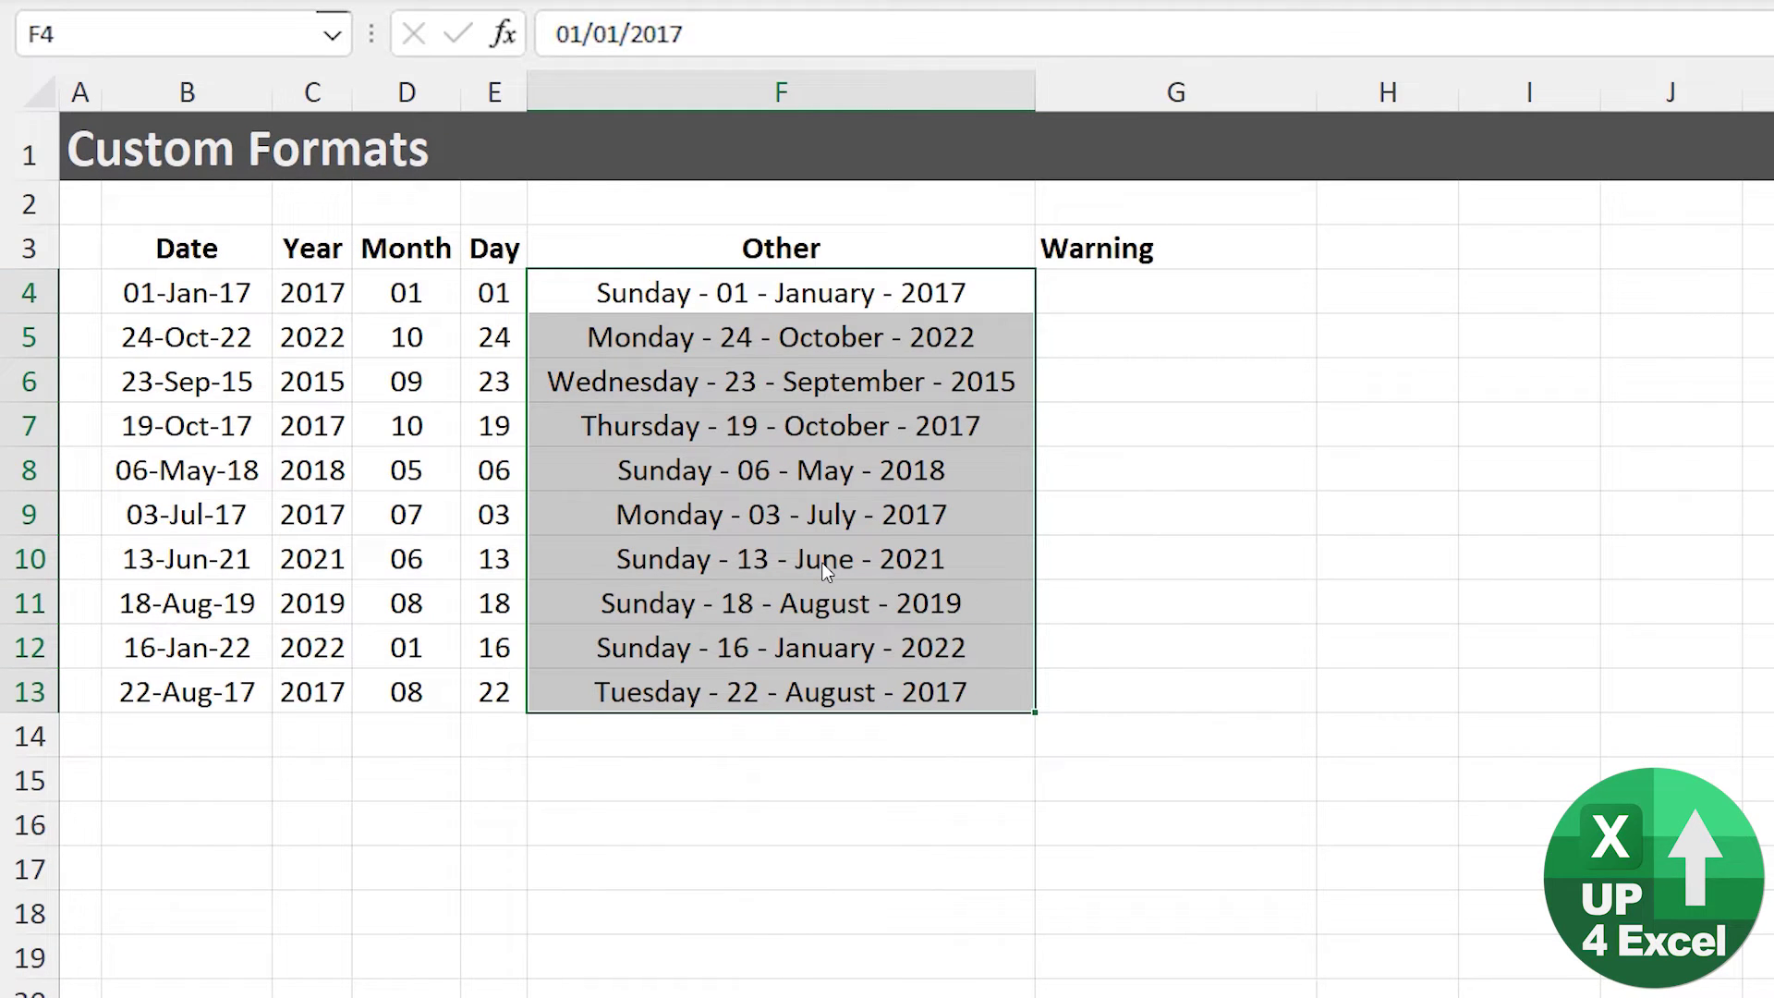
# Hide the Other column (F)
pyautogui.press('Left')
pyautogui.press('Left')
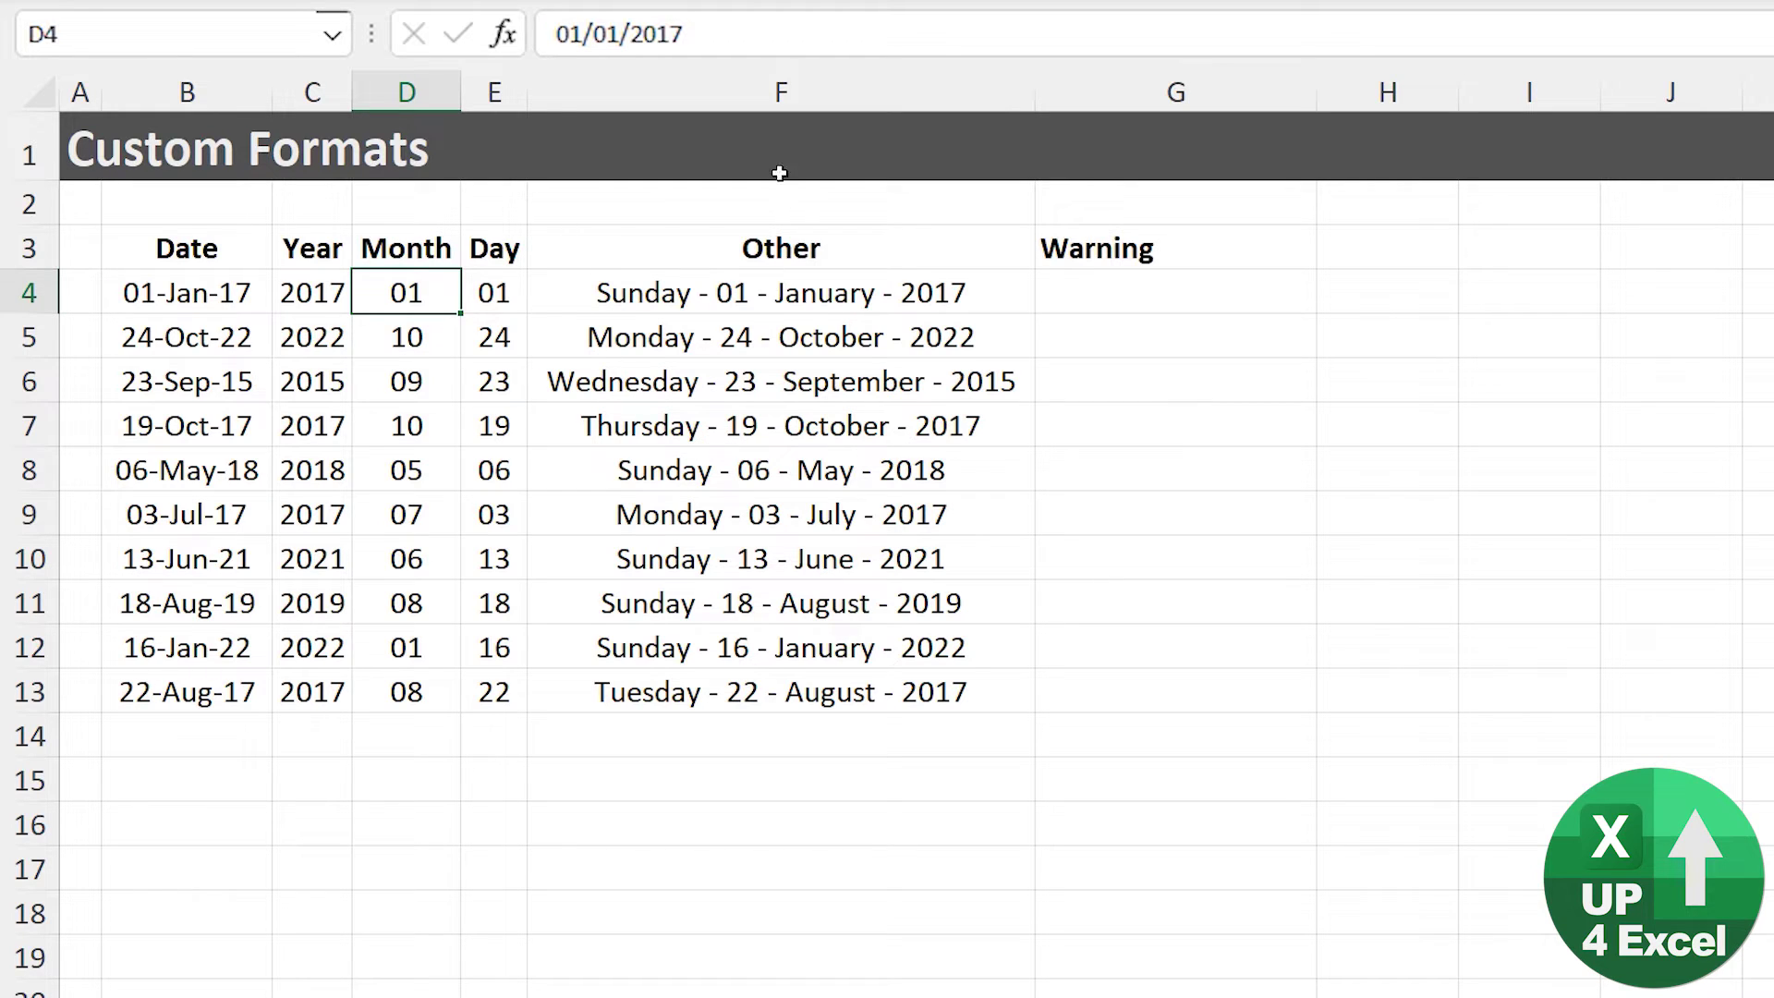
pyautogui.click(766, 254)
pyautogui.hotkey('ctrl', '0')
pyautogui.click(766, 255)
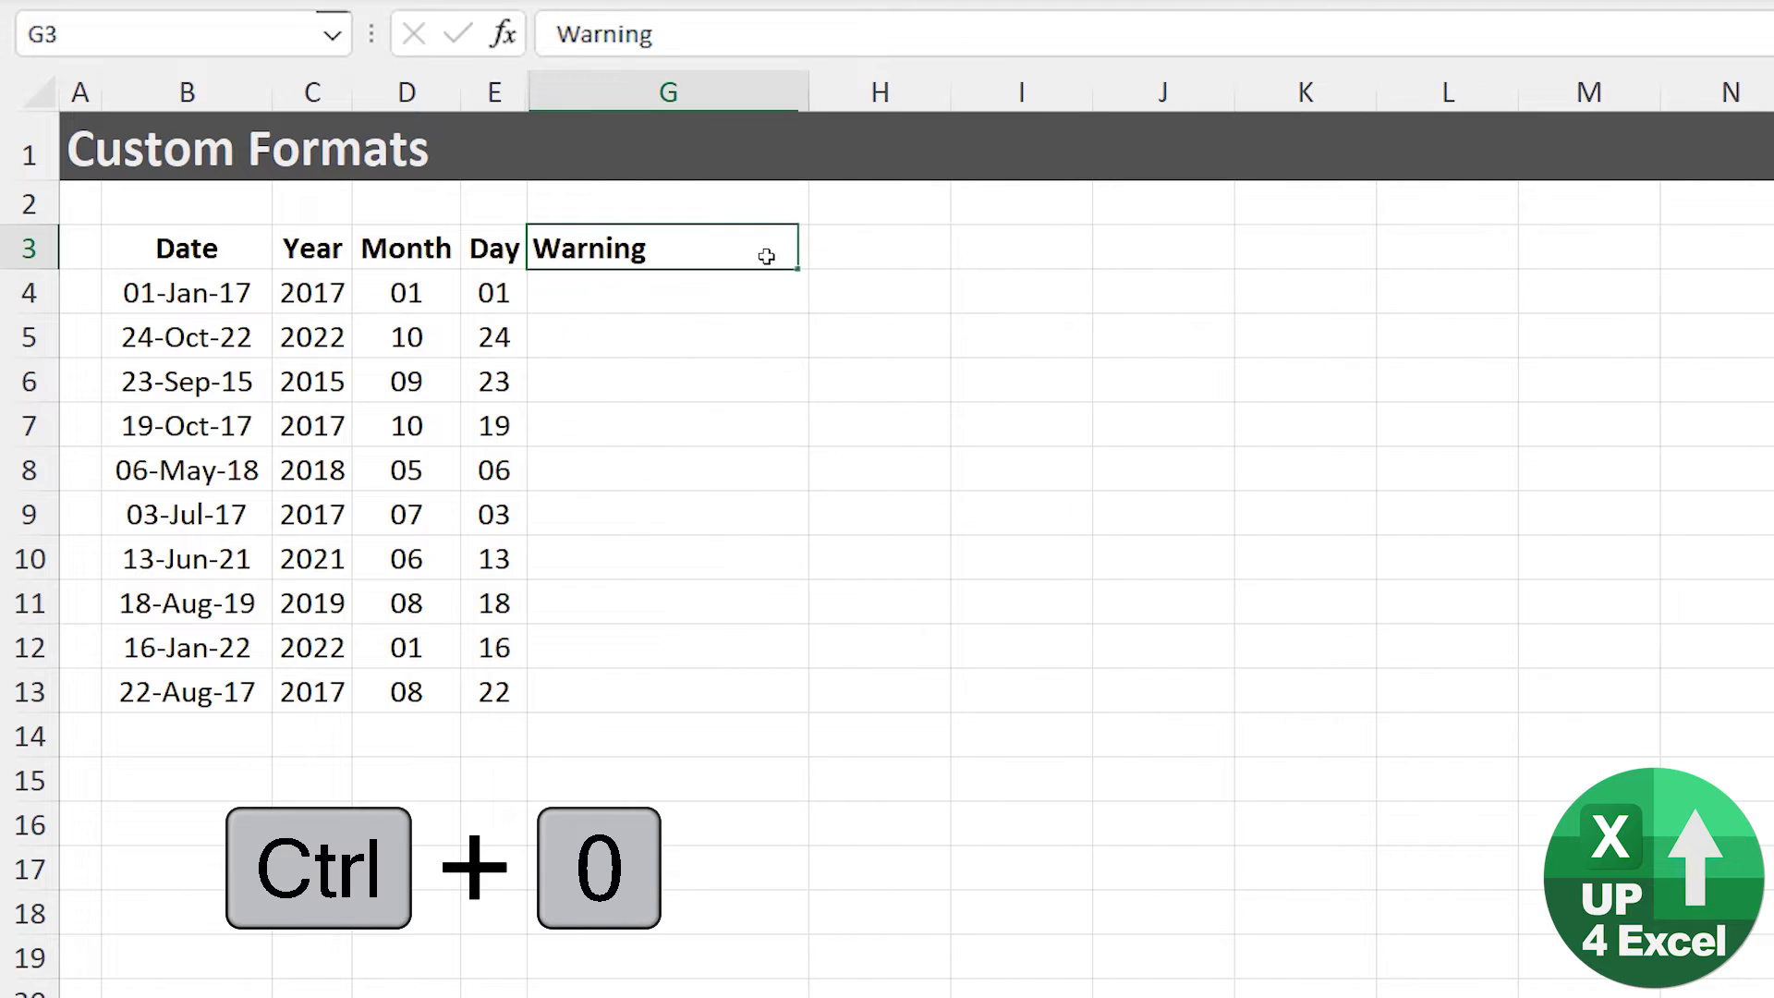
# Examine the underlying values of the formatted Month, Year and Day cells in row 4 and of E5
pyautogui.press('Down')
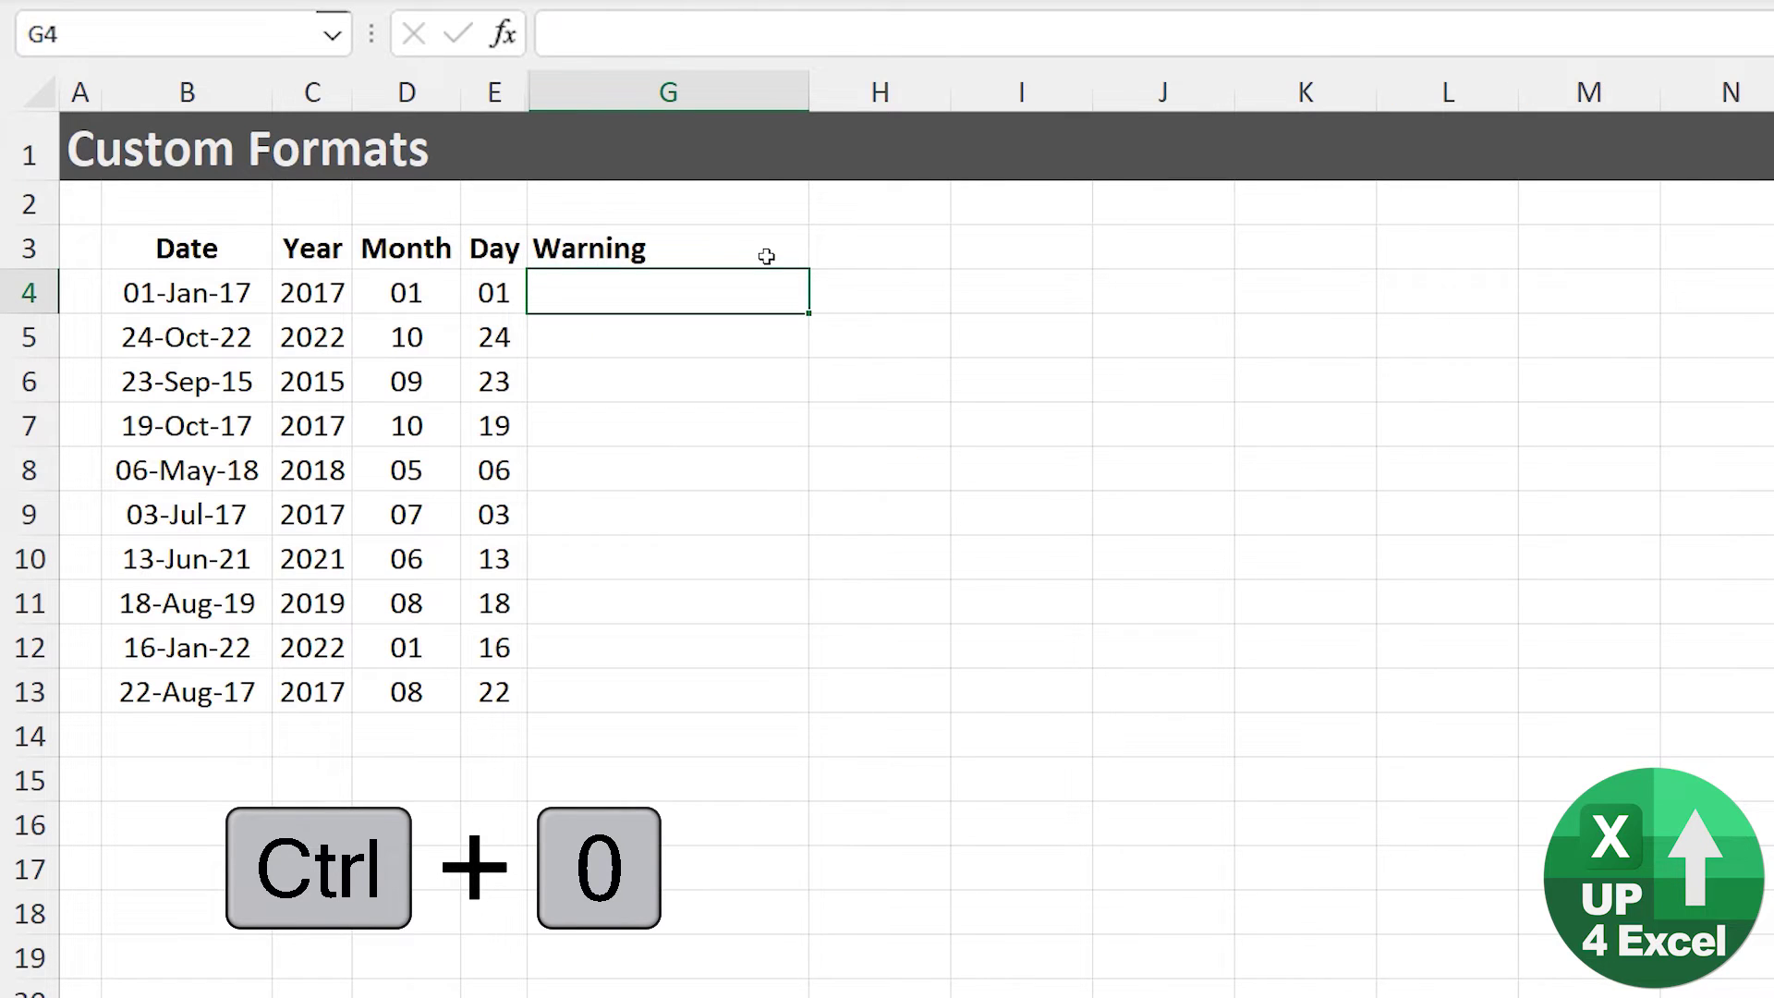
pyautogui.press('Left')
pyautogui.press('Left')
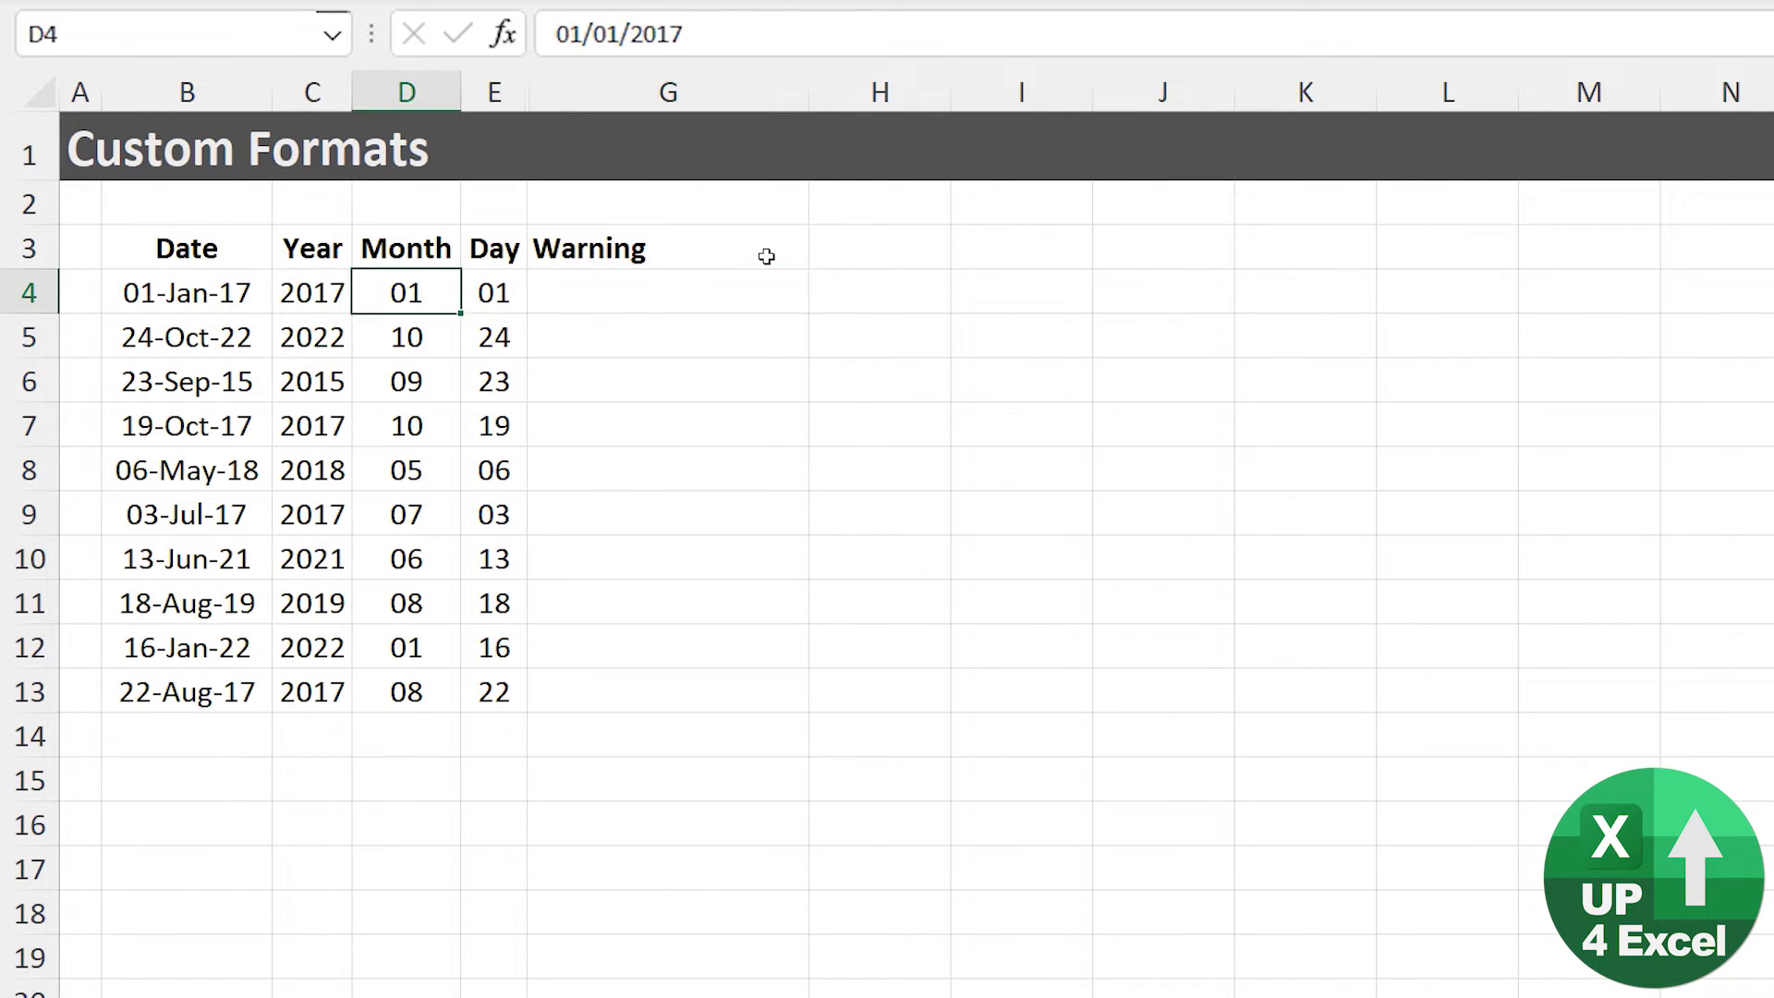
pyautogui.press('Left')
pyautogui.press('Right')
pyautogui.press('Right')
pyautogui.press('Right')
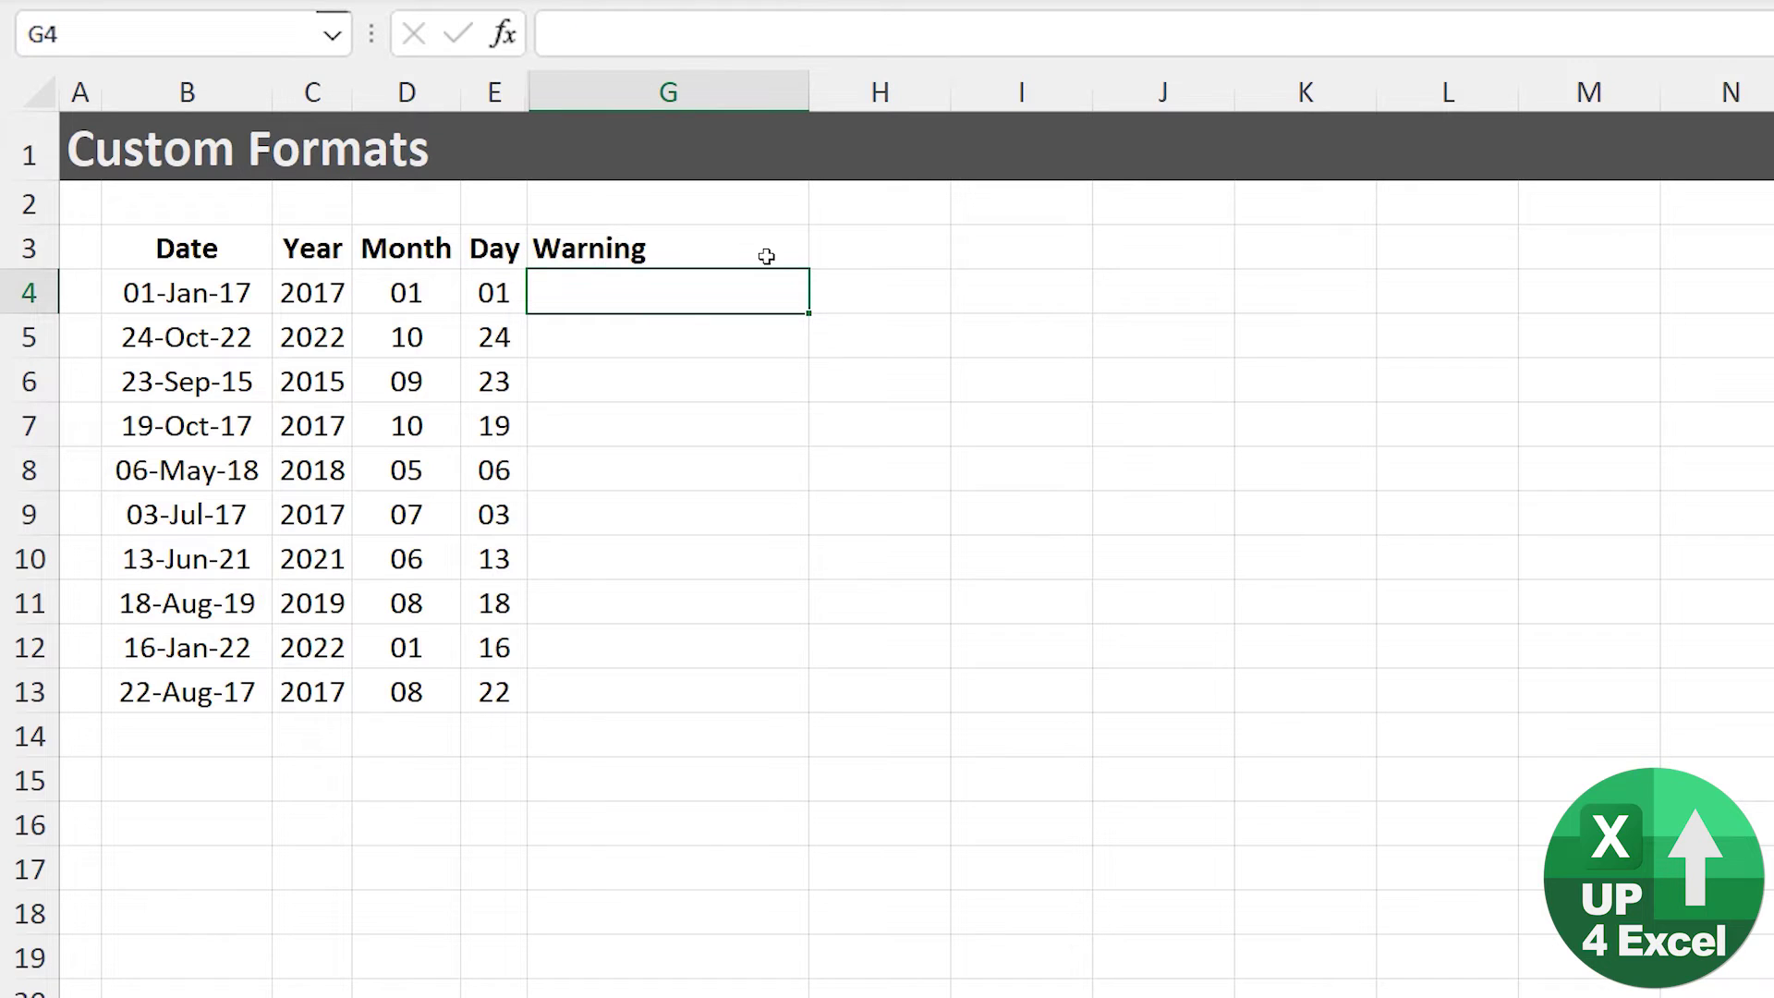
pyautogui.press('Left')
pyautogui.press('Down')
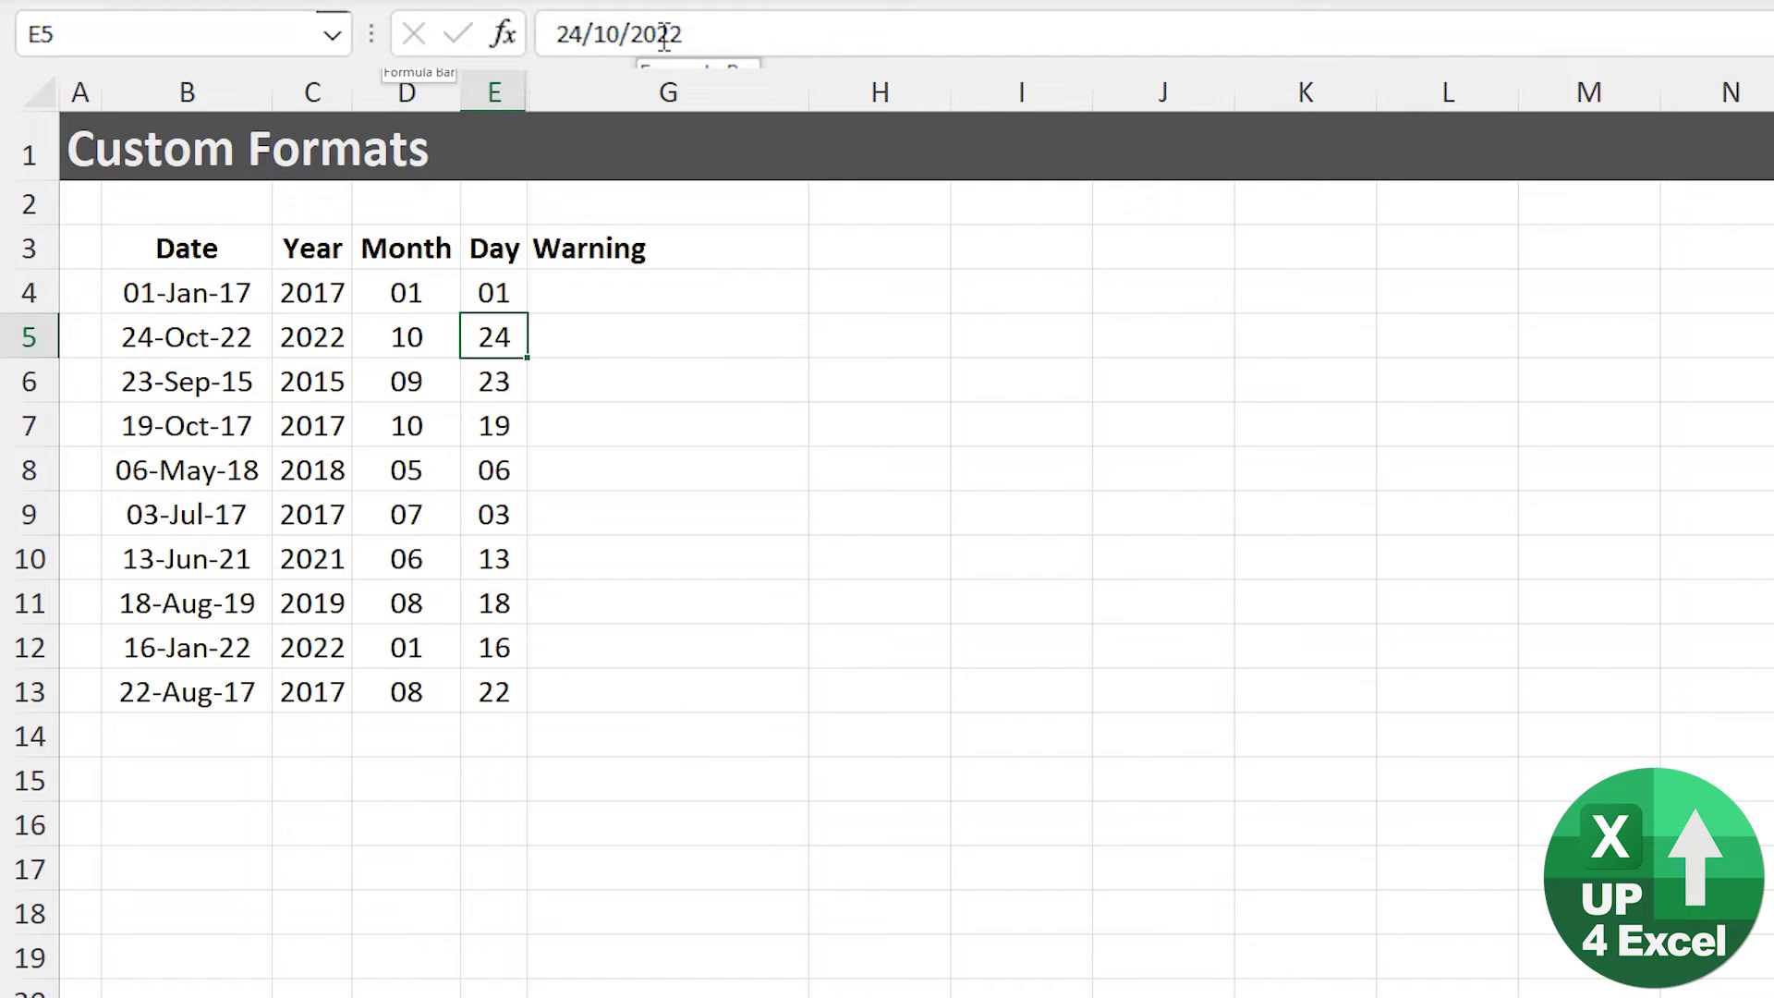
# Enter the formula =E5+E4 in G5 under Warning to add the two formatted Day cells
pyautogui.press('Right')
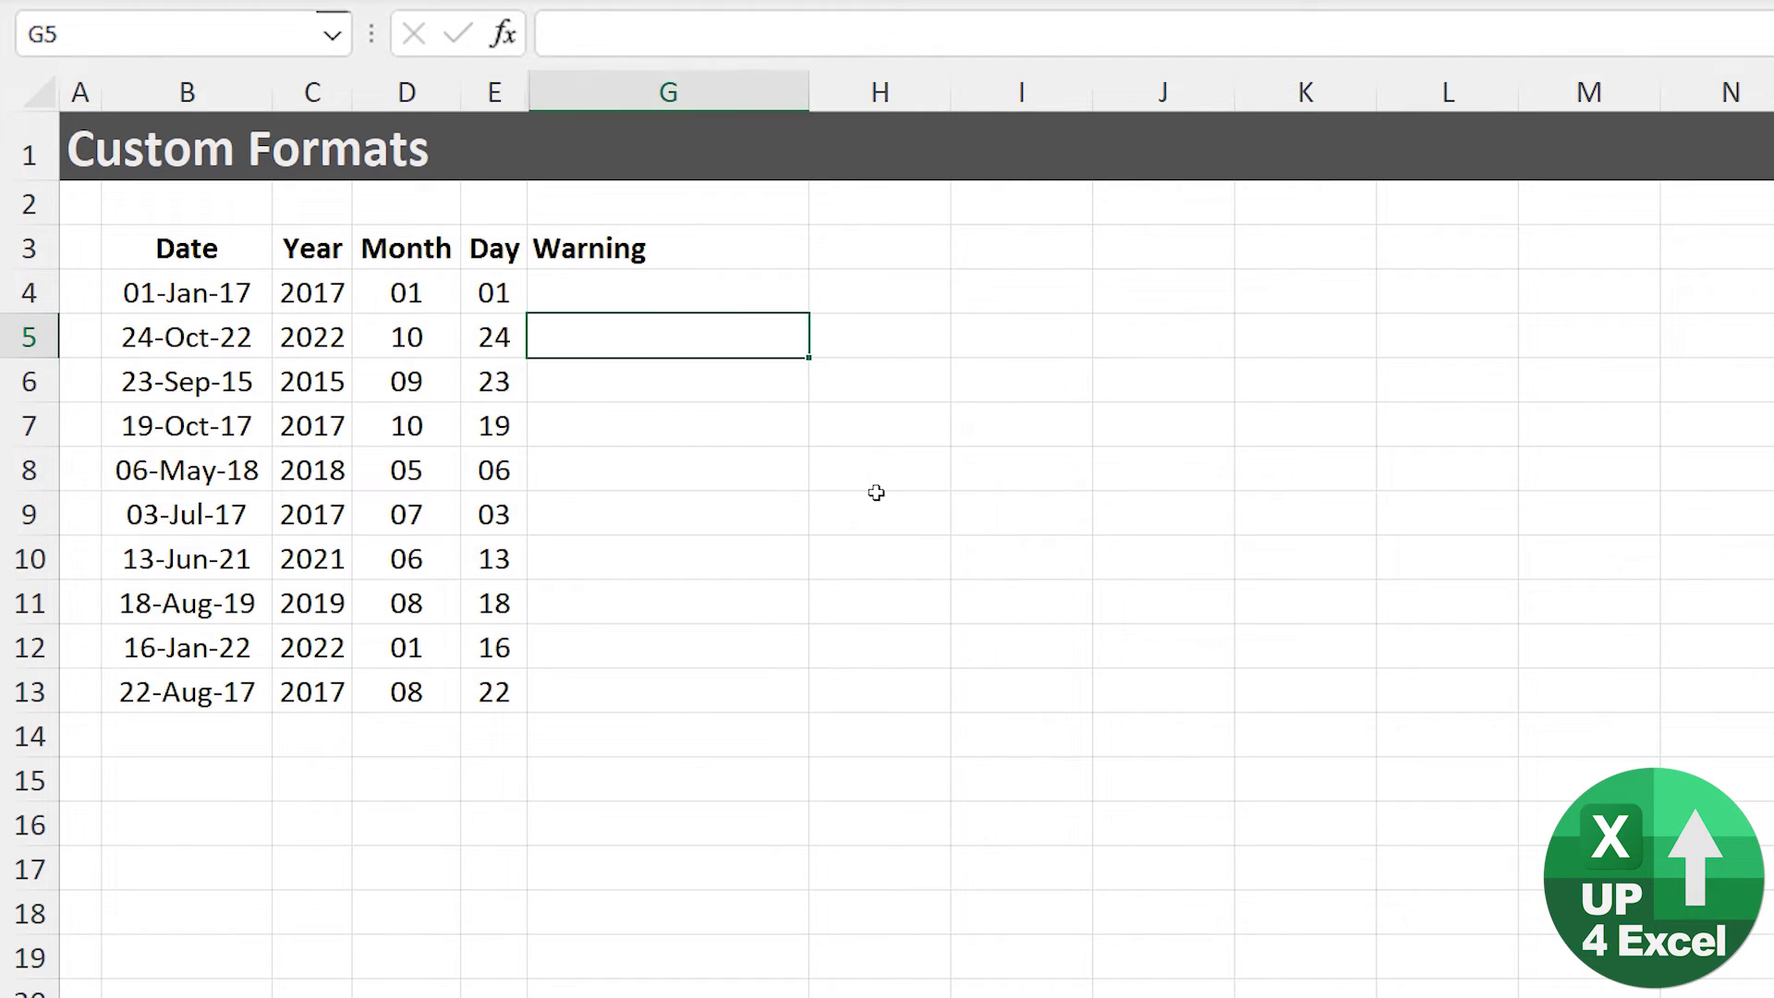
pyautogui.press('Down')
pyautogui.press('Down')
pyautogui.press('Down')
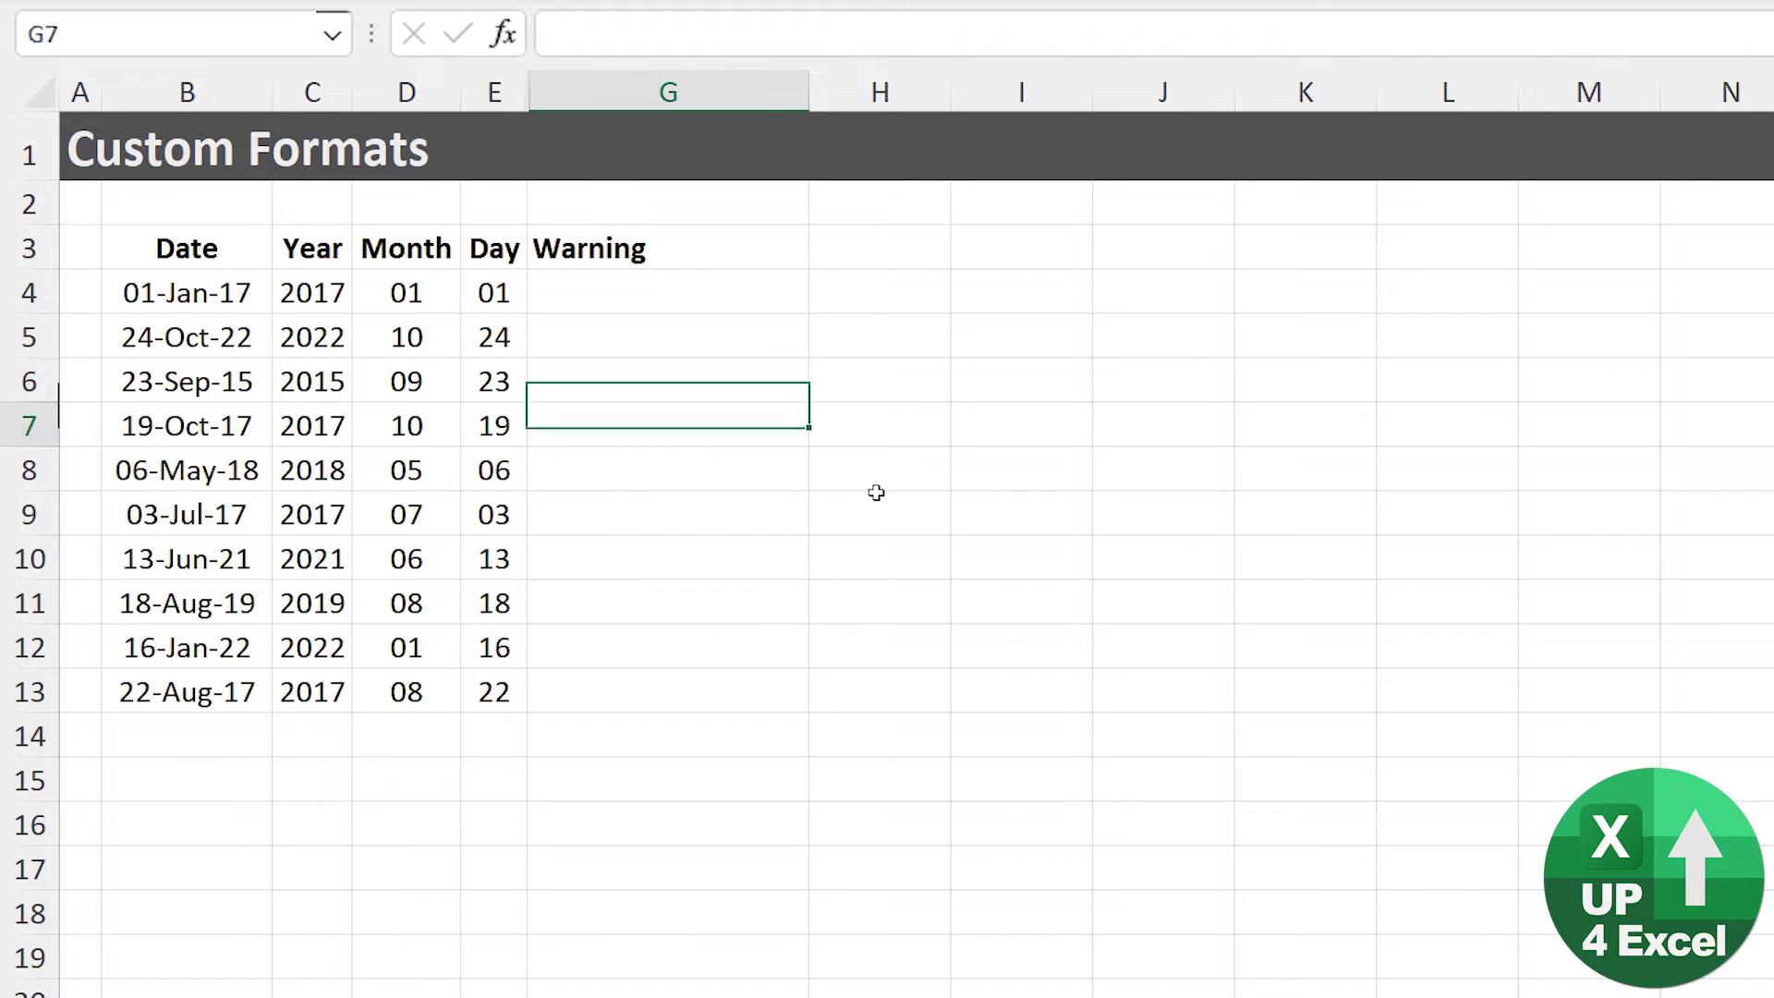
pyautogui.press('Up')
pyautogui.press('Up')
pyautogui.press('Up')
pyautogui.write('=')
pyautogui.press('Left')
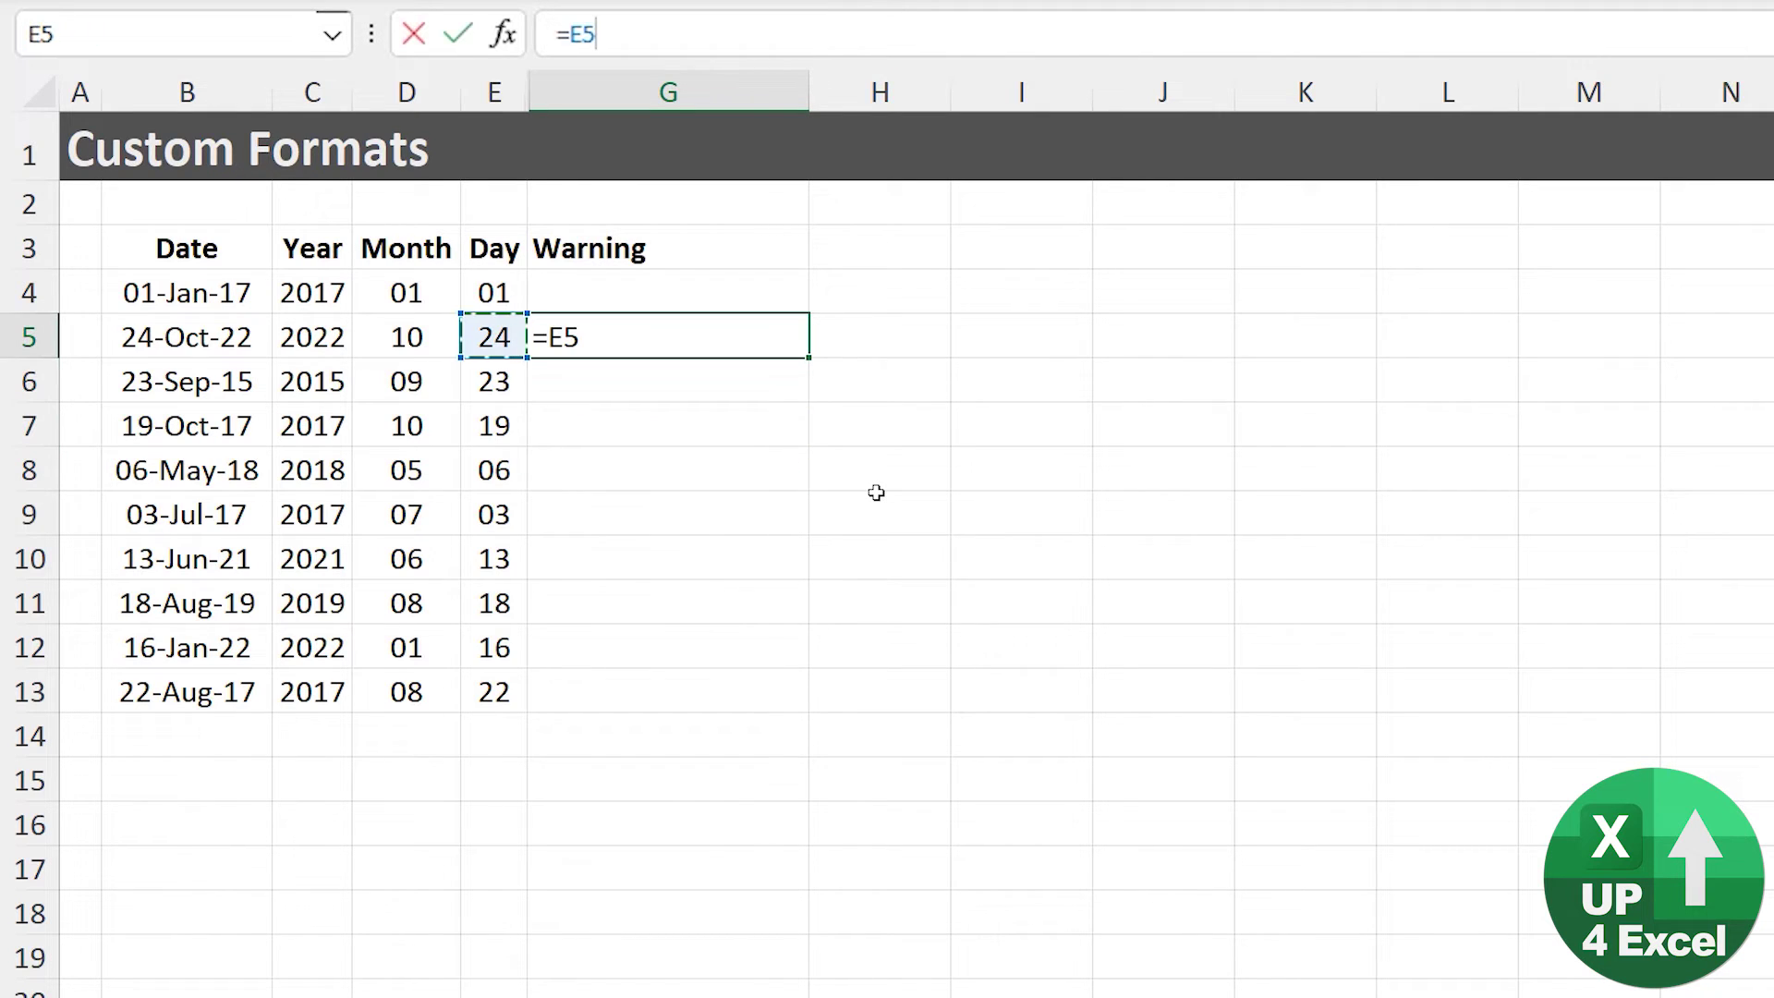
pyautogui.write('+')
pyautogui.press('Up')
pyautogui.press('Left')
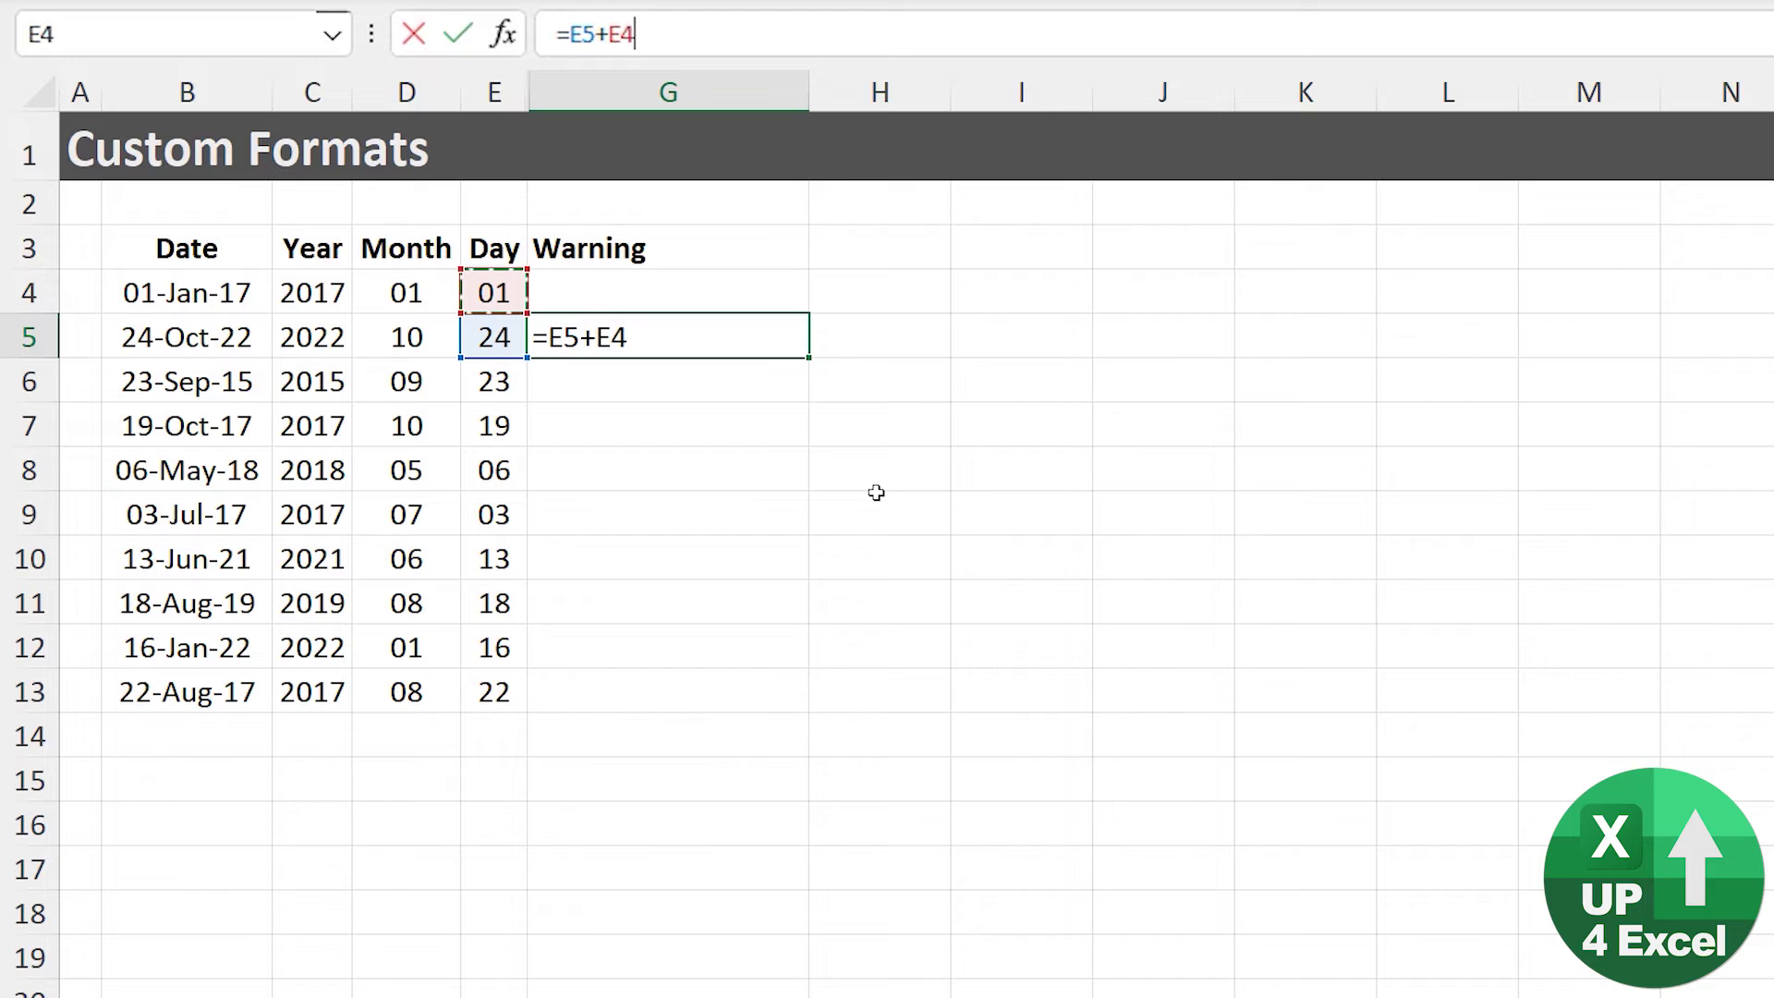
pyautogui.press('Return')
pyautogui.press('Up')
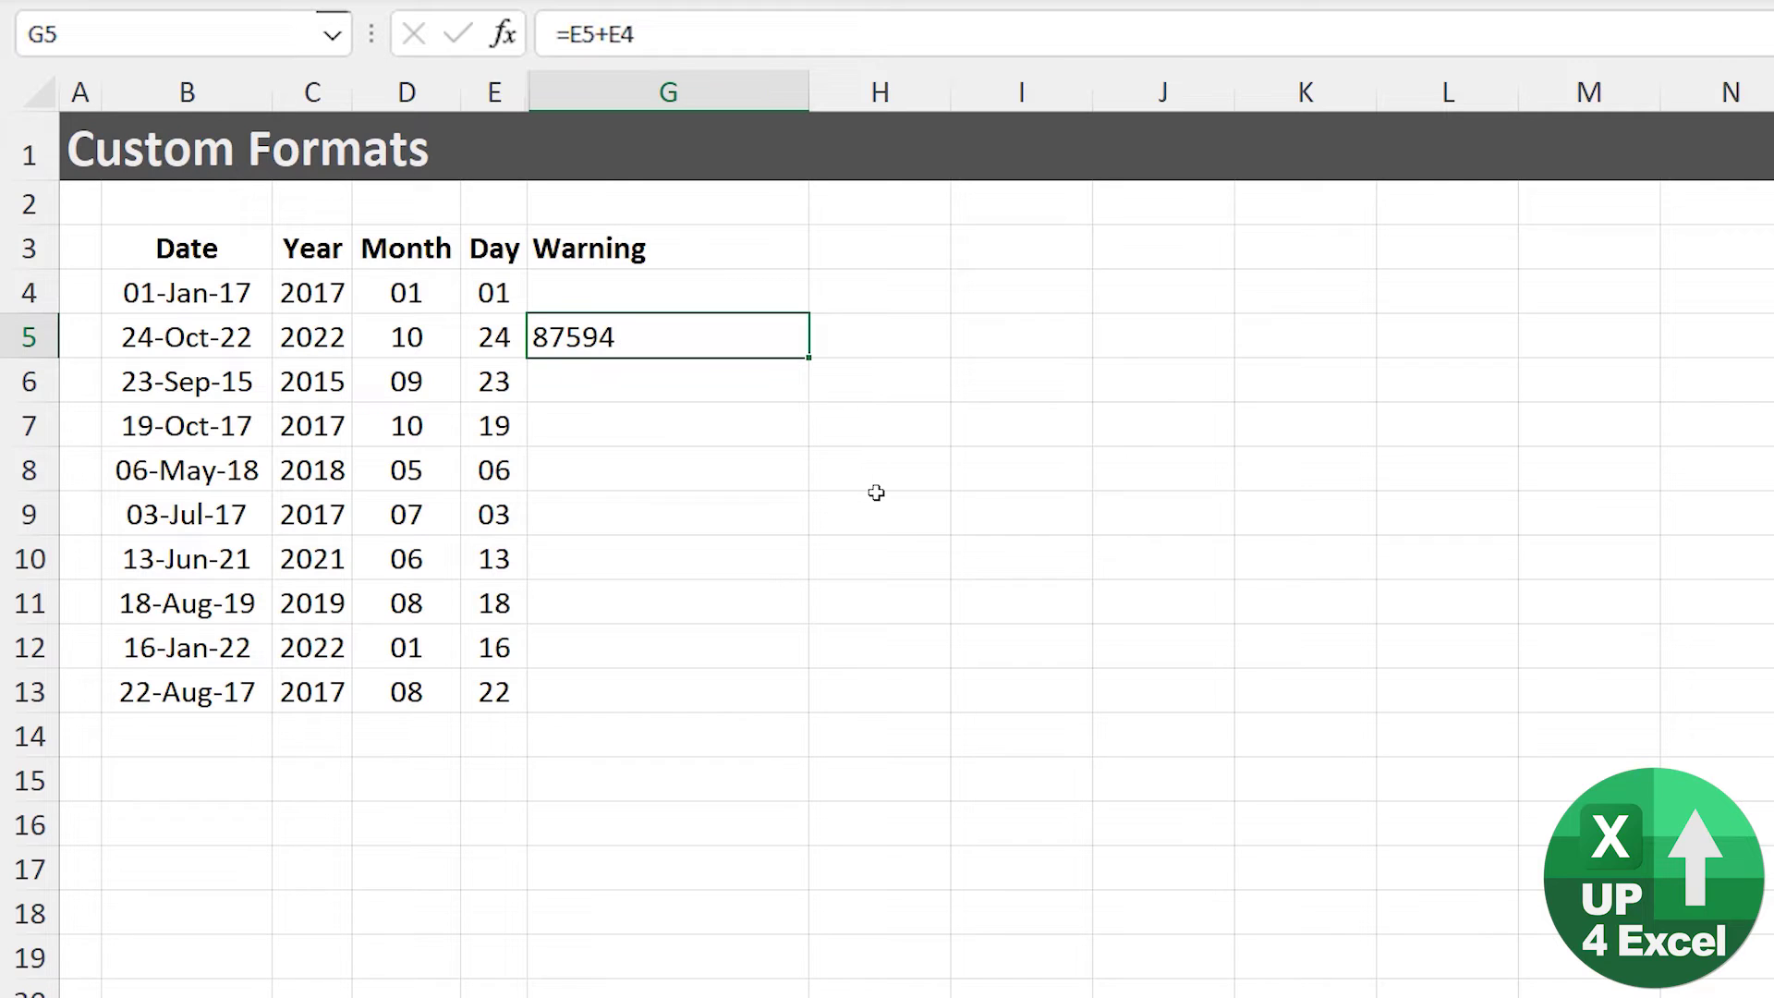
pyautogui.press('Left')
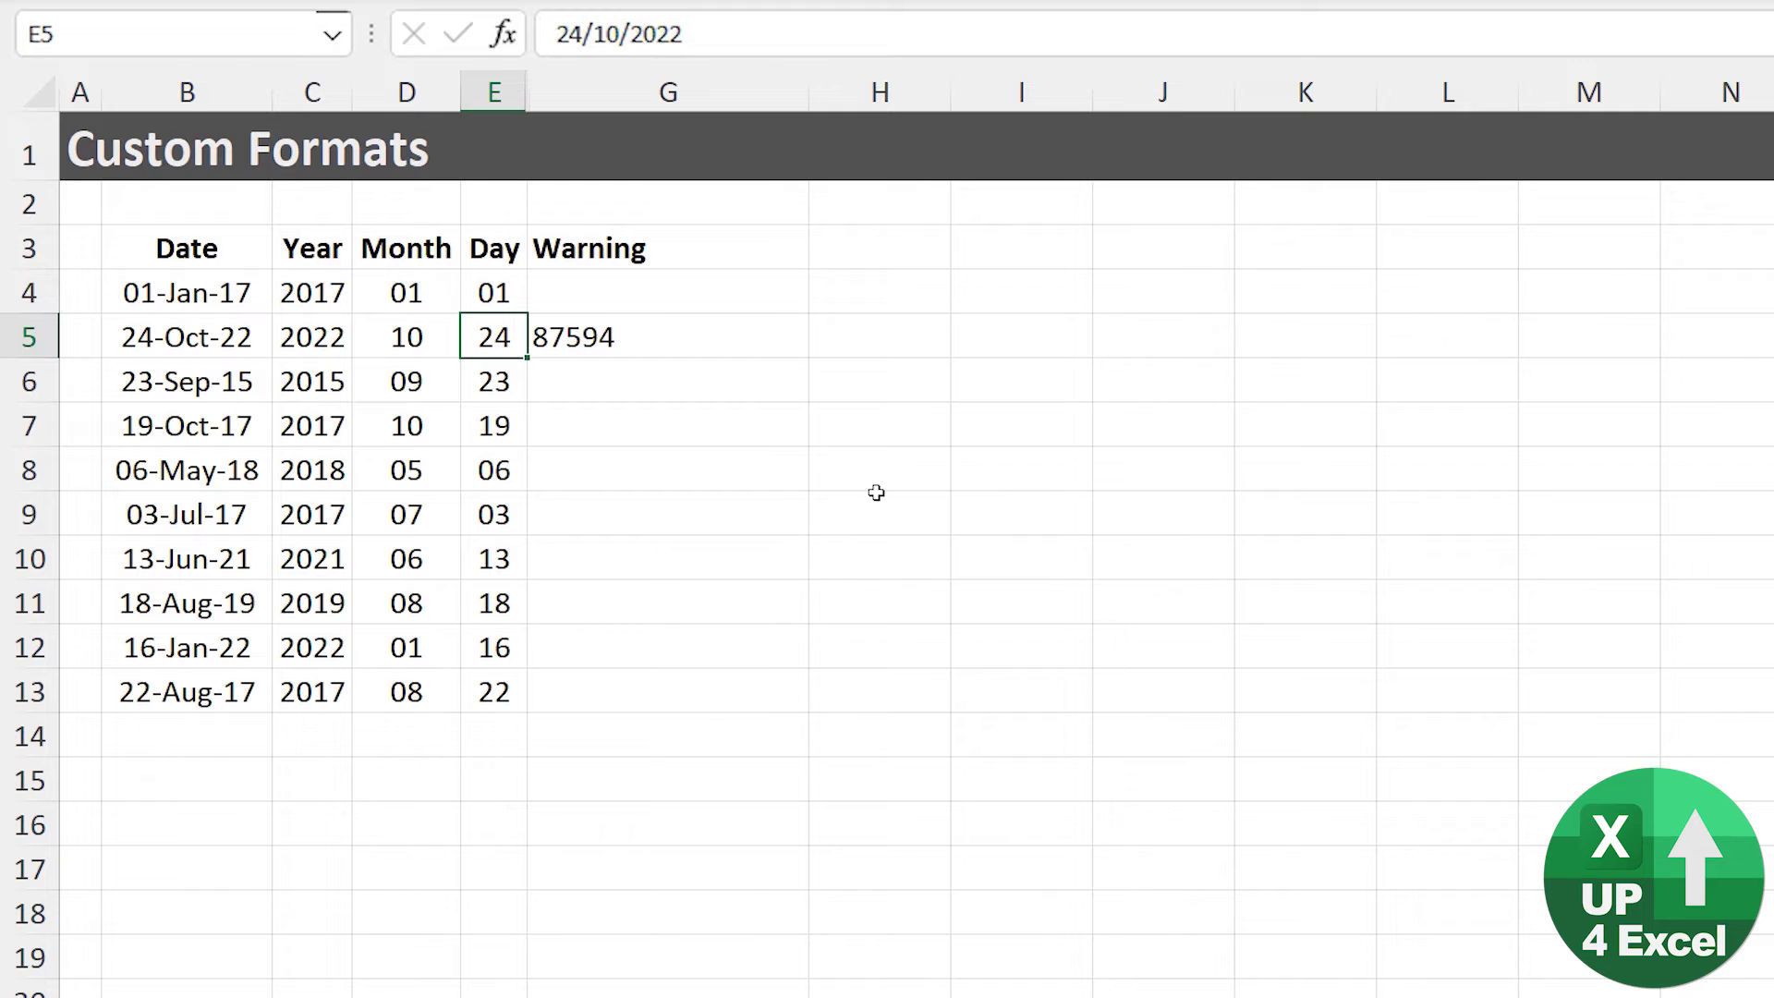
# Format the Day values in E5 and E4 as numbers with a thousands separator and two decimals
pyautogui.hotkey('ctrl', 'shift', '1')
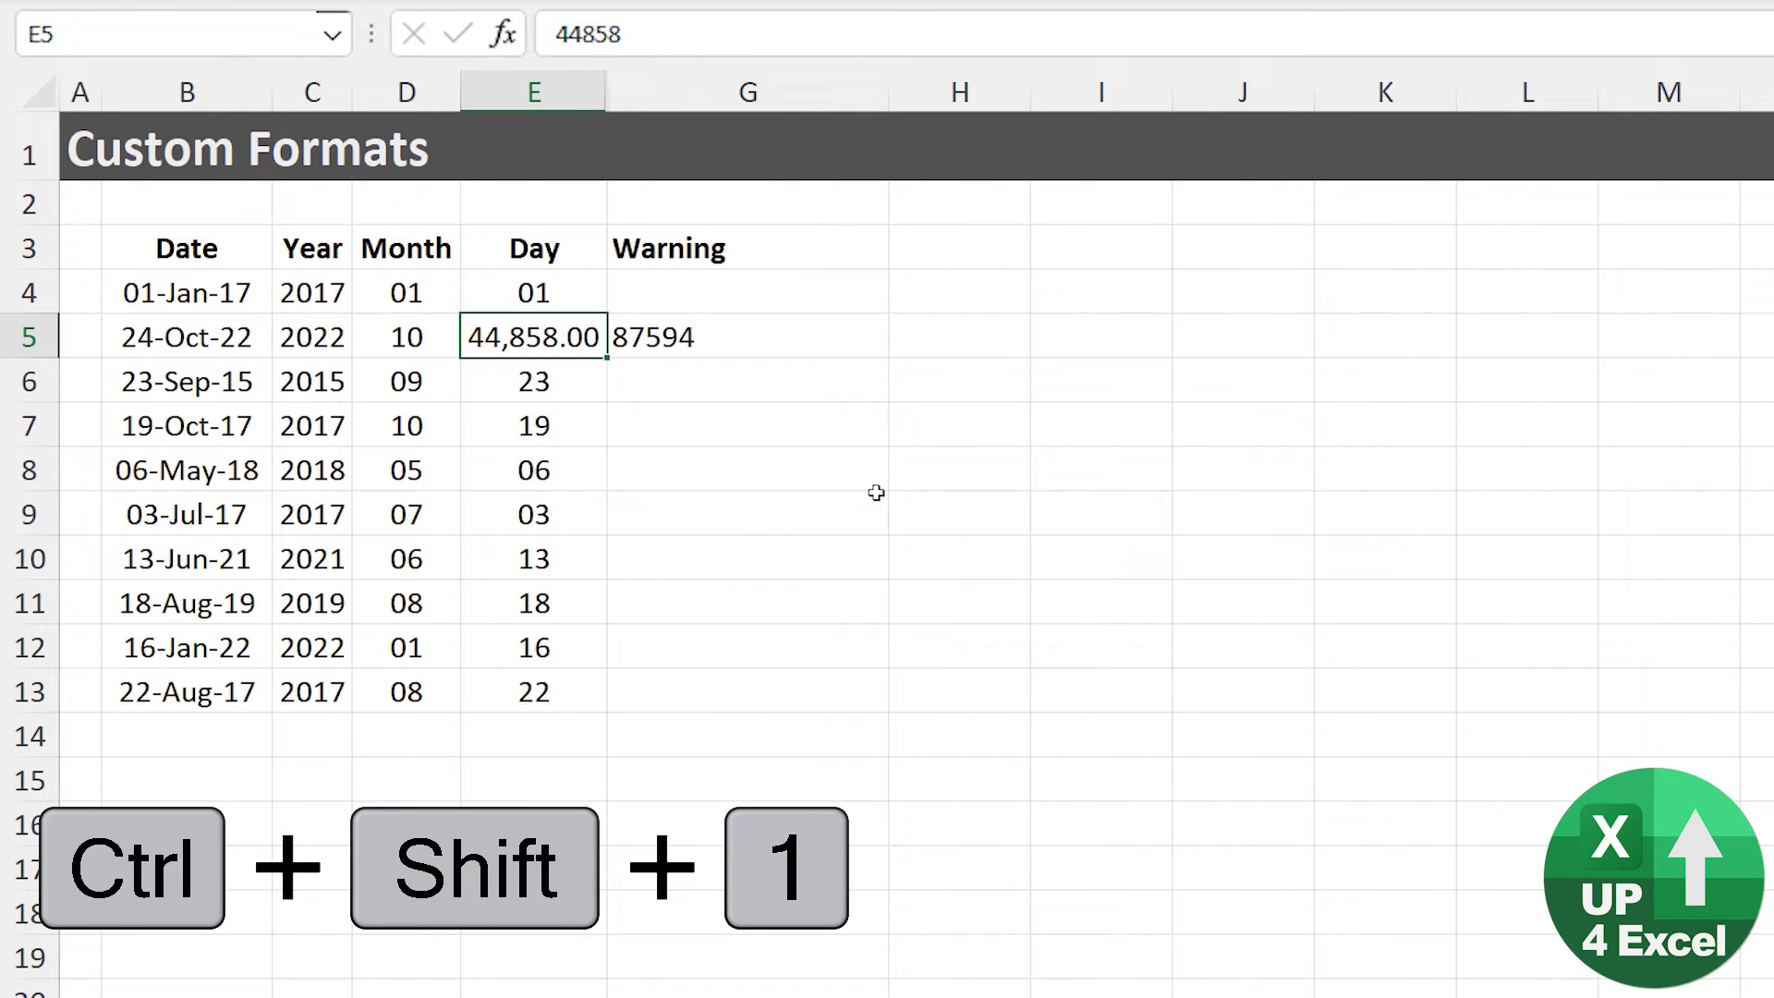
pyautogui.press('Up')
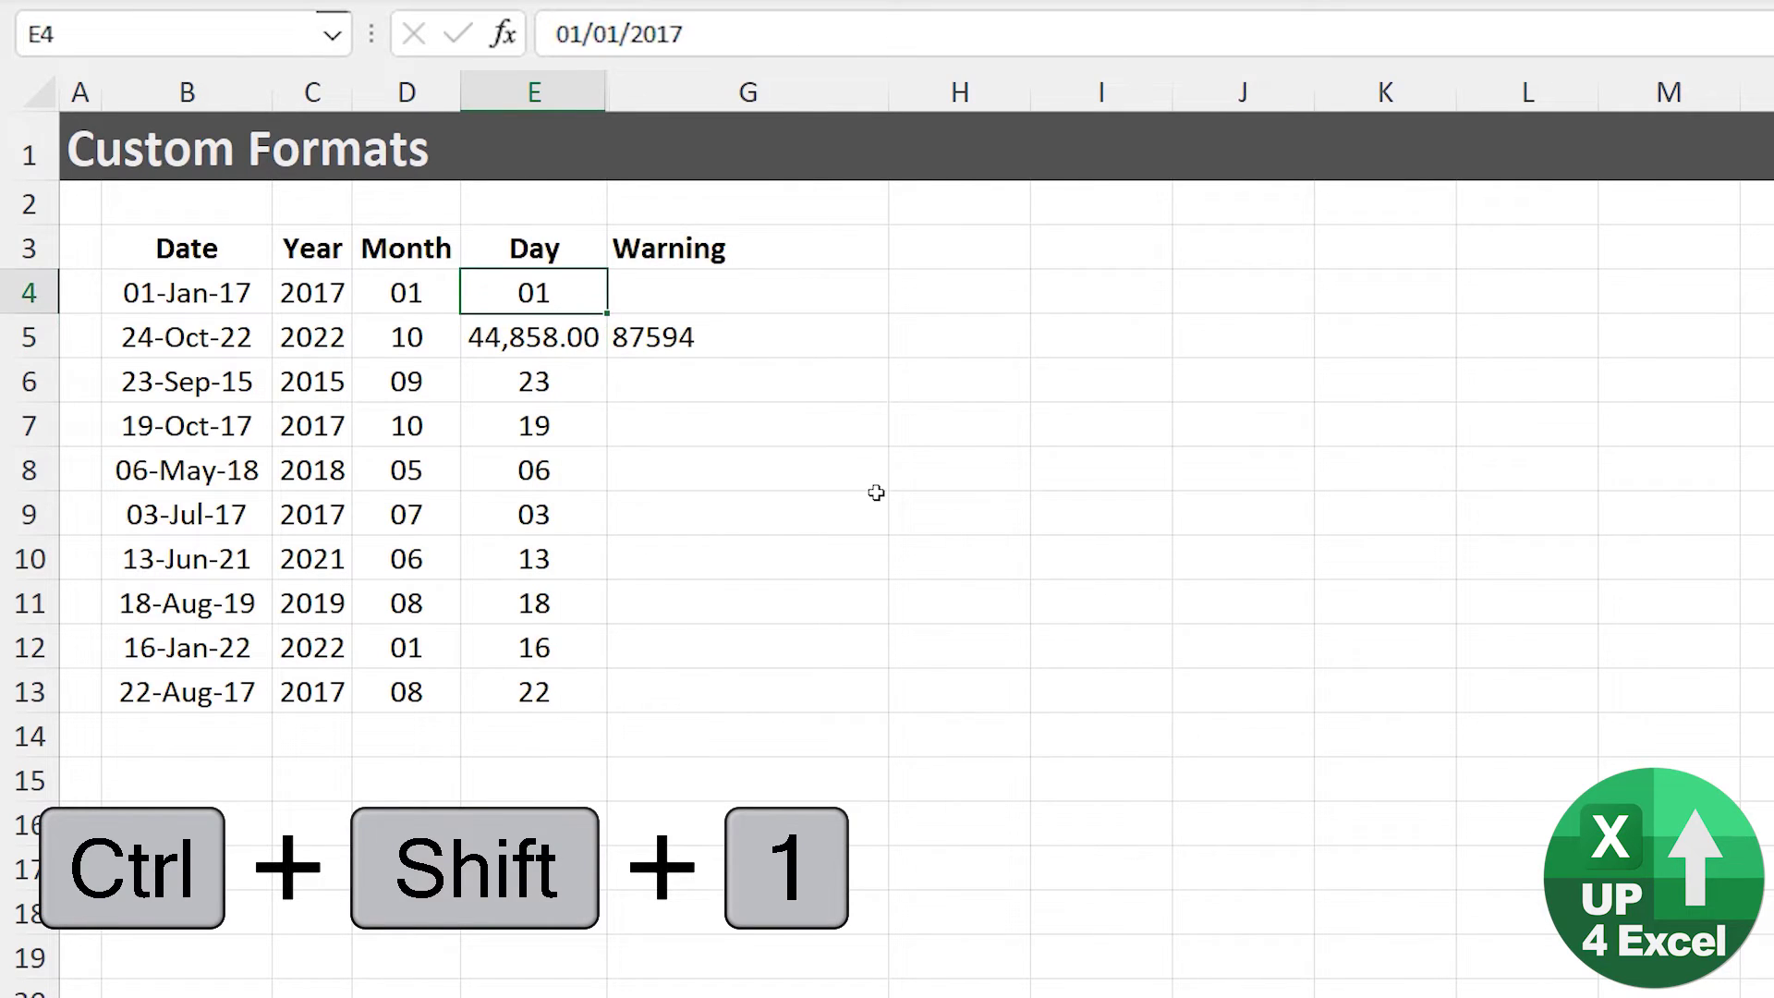
pyautogui.hotkey('ctrl', 'shift', '1')
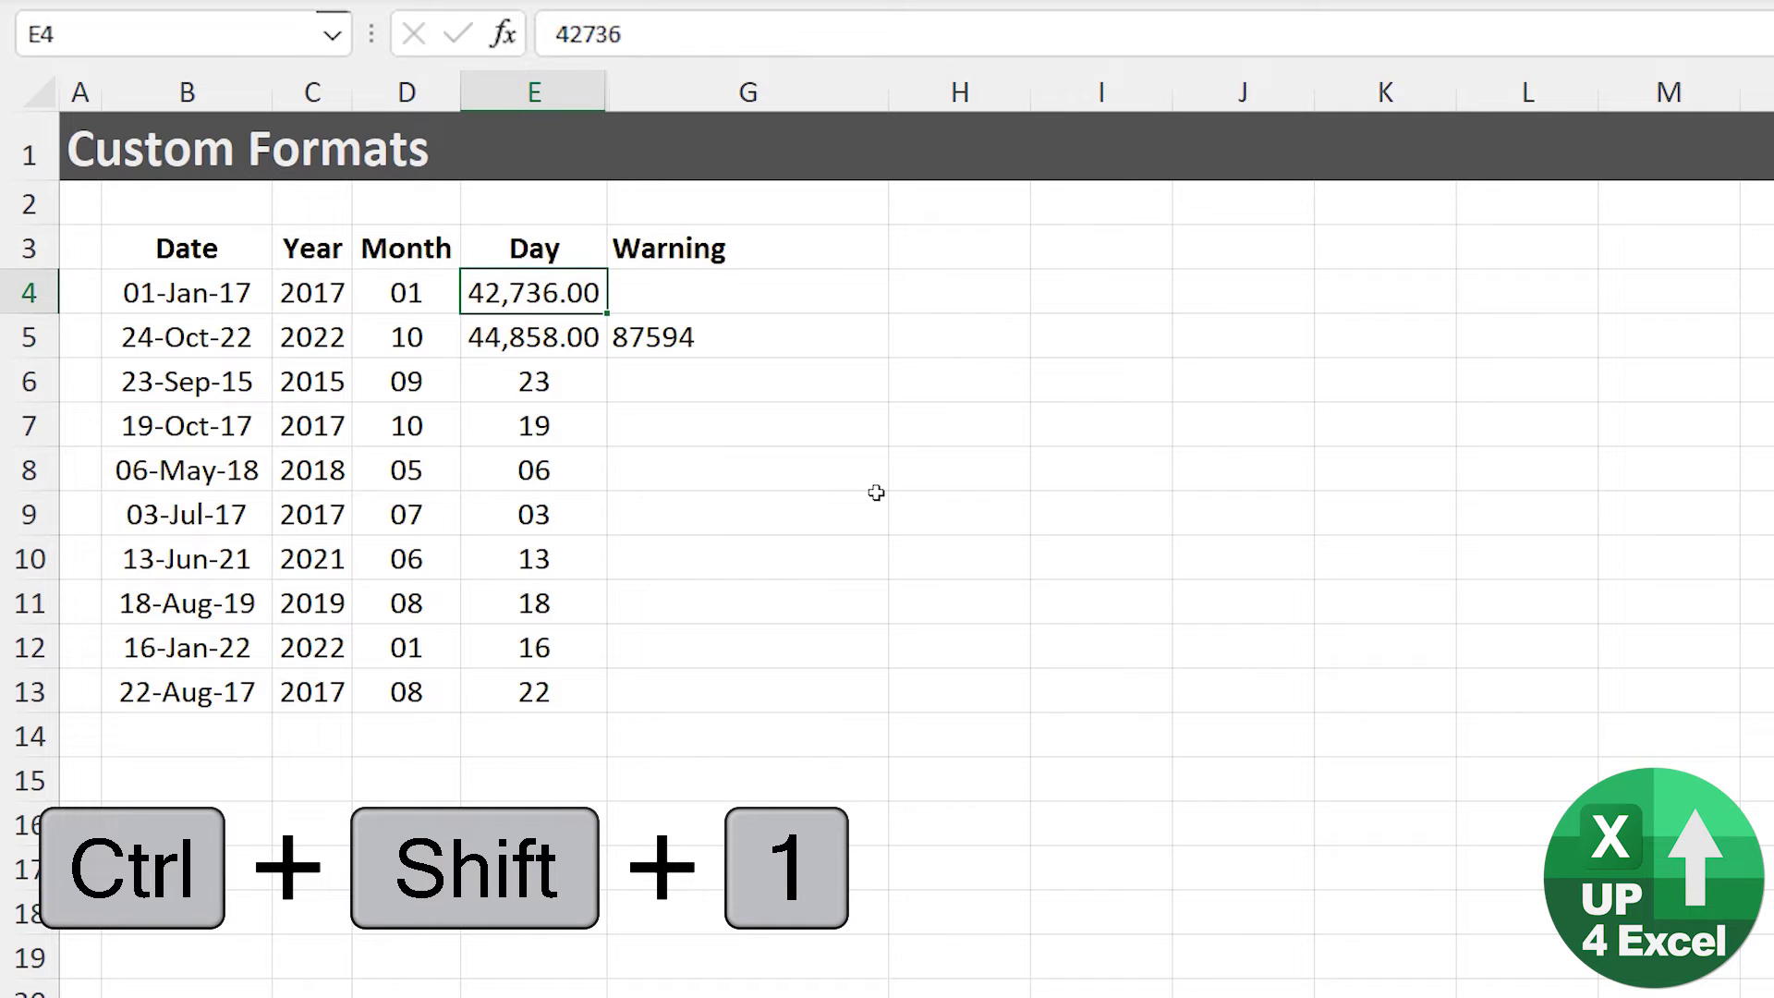
pyautogui.press('Down')
pyautogui.press('Right')
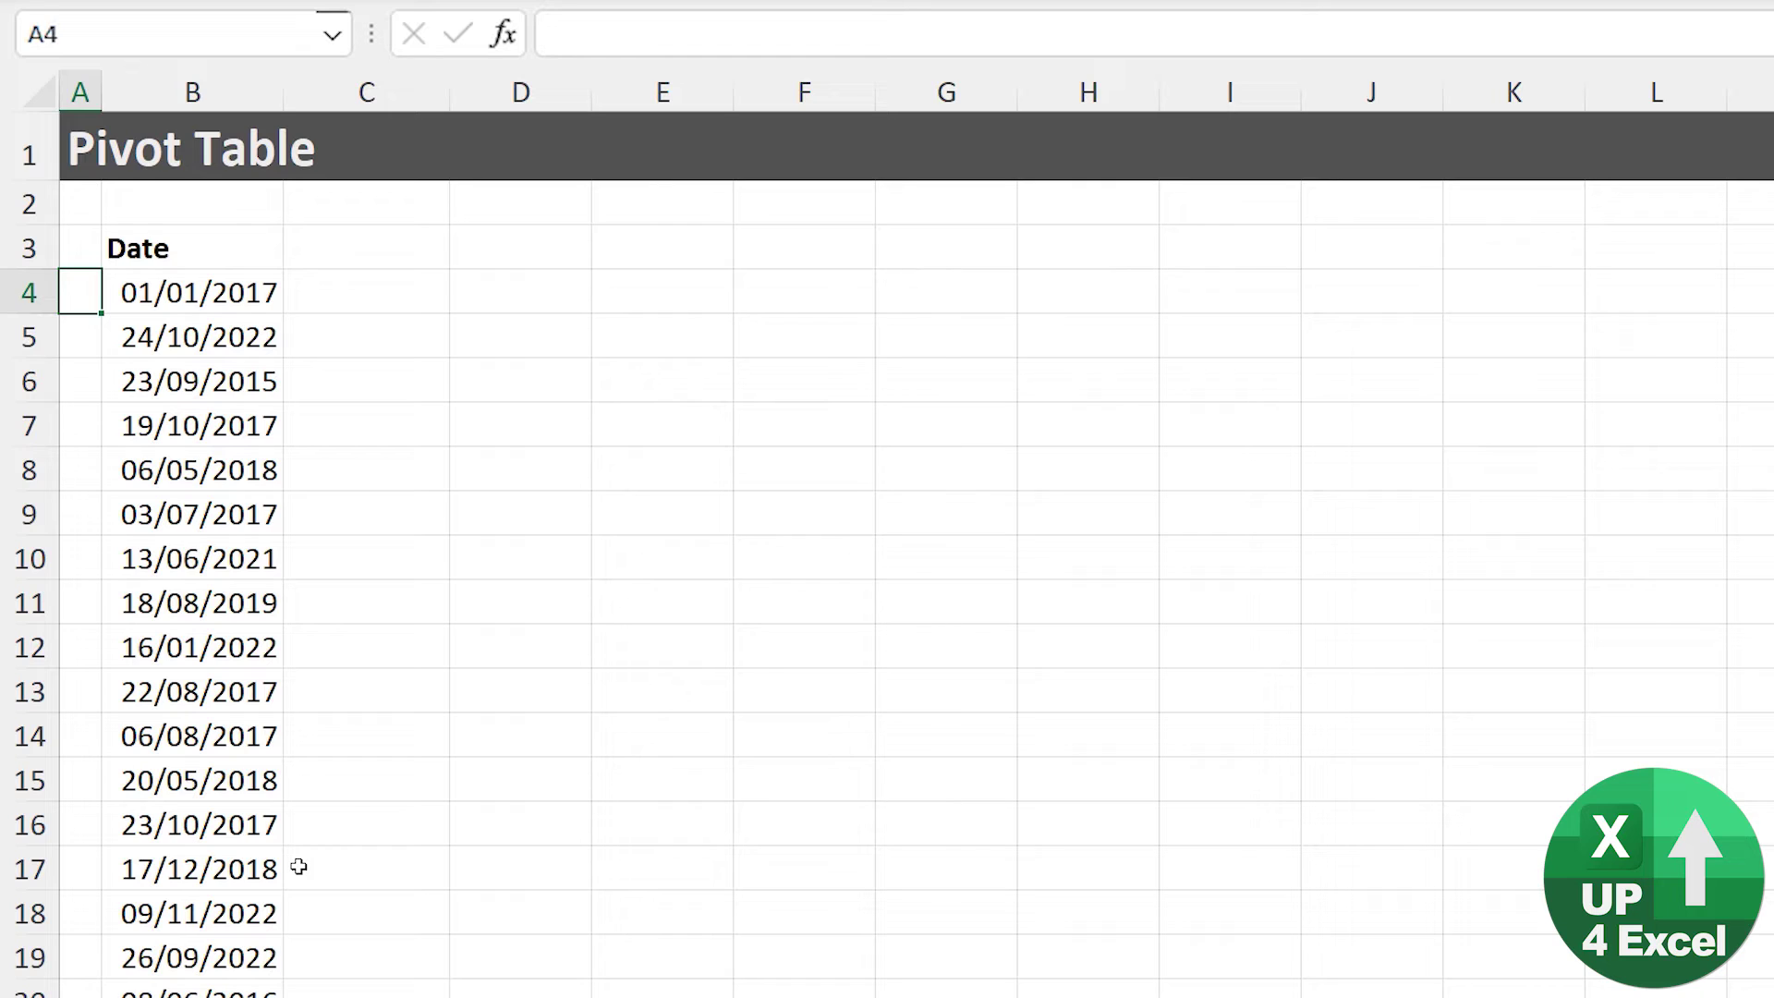
# Convert the Date list in B3:B1002 on the Pivot Table sheet into a table with headers
pyautogui.press('Right')
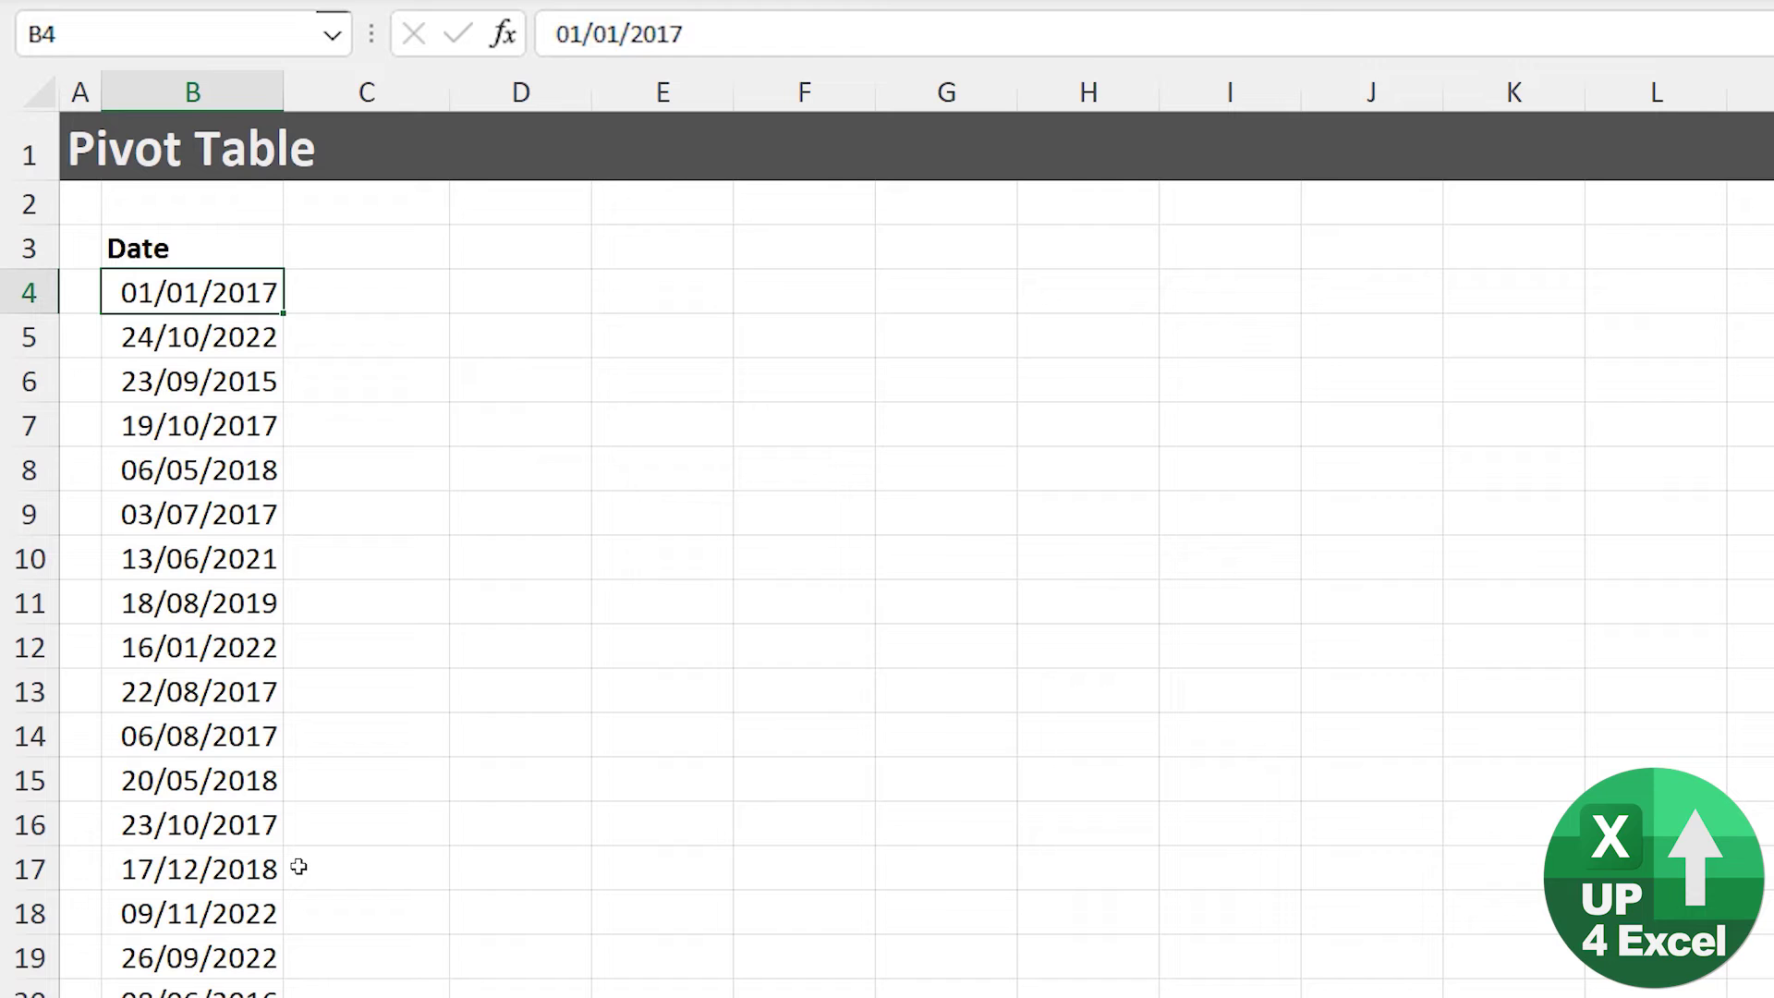
pyautogui.hotkey('ctrl', 't')
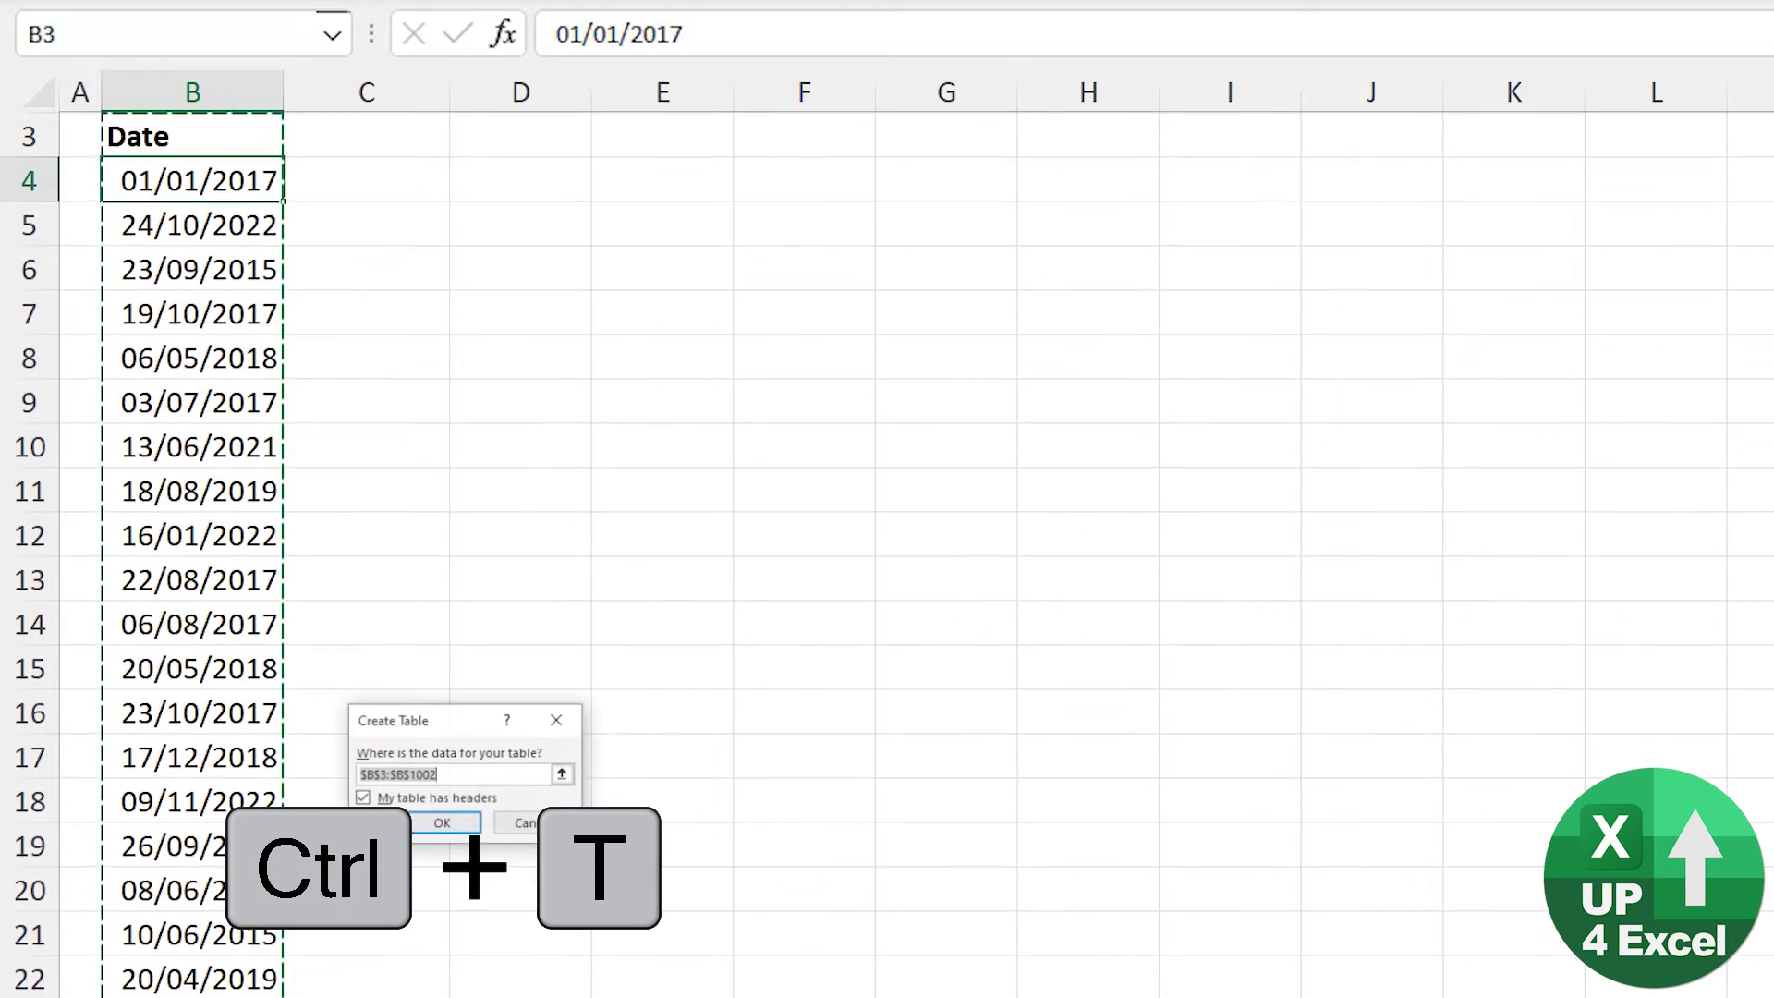
pyautogui.press('Return')
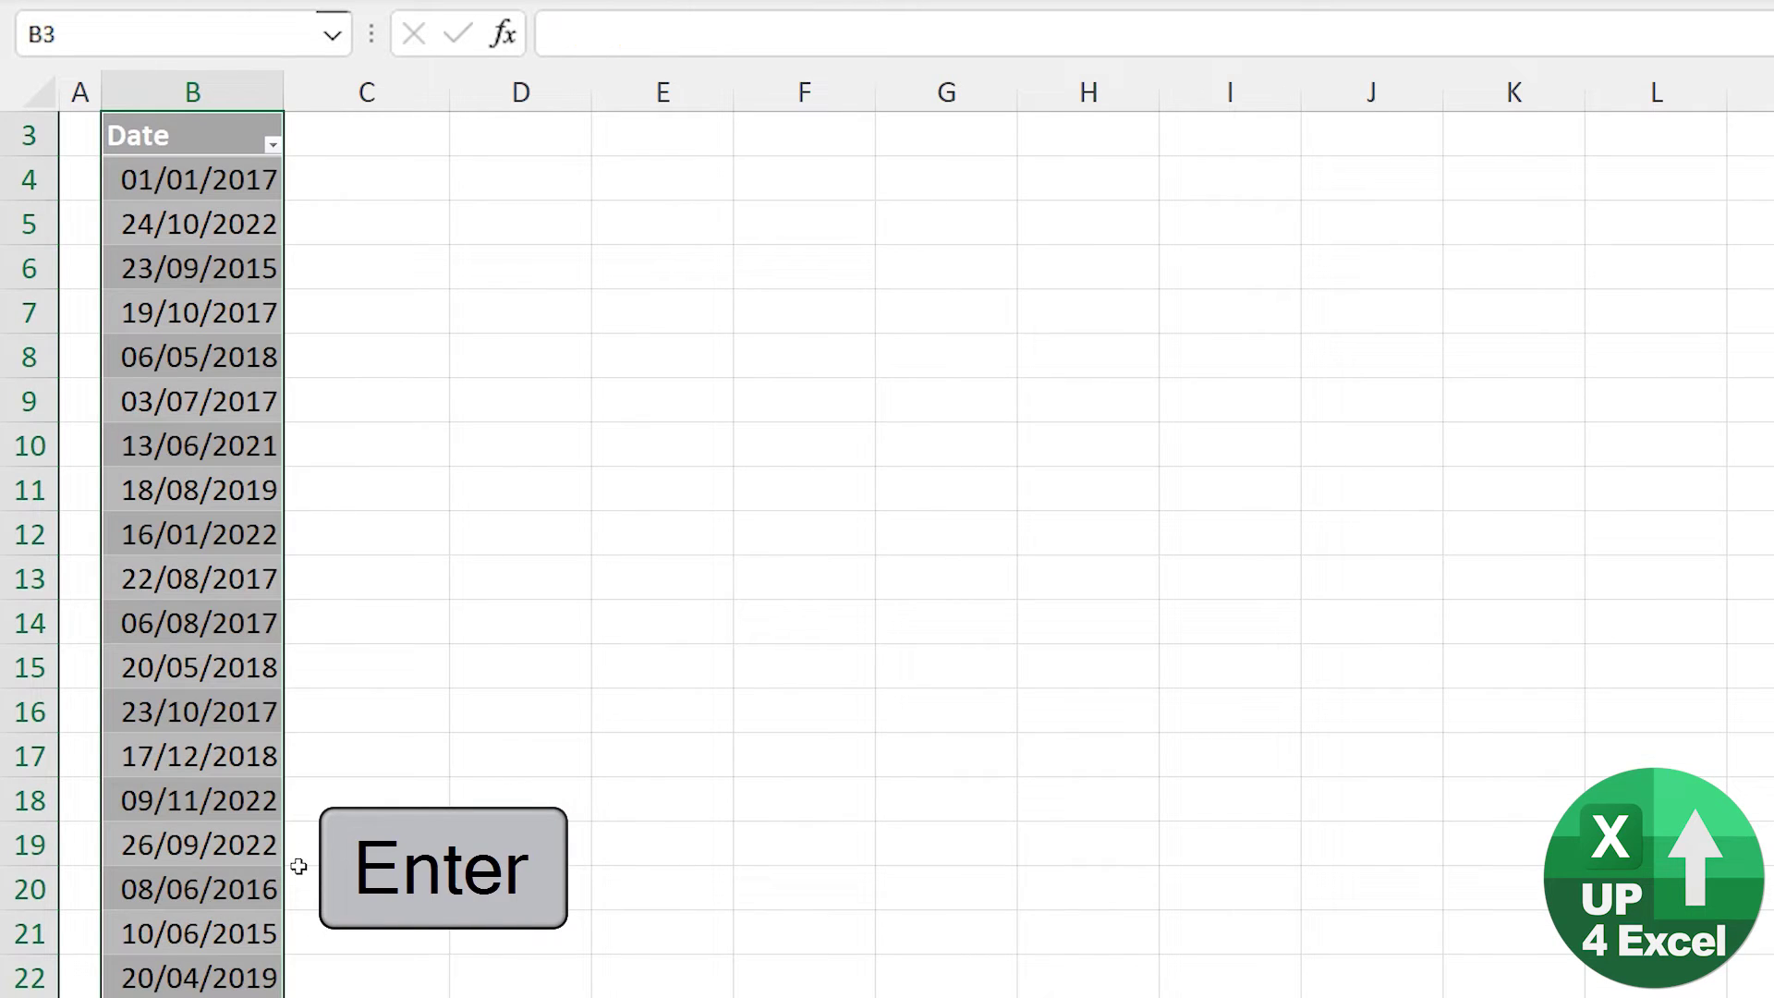
# Create a PivotTable from the date table at D3 on the existing worksheet, with the data added to the Data Model
pyautogui.click(894, 10)
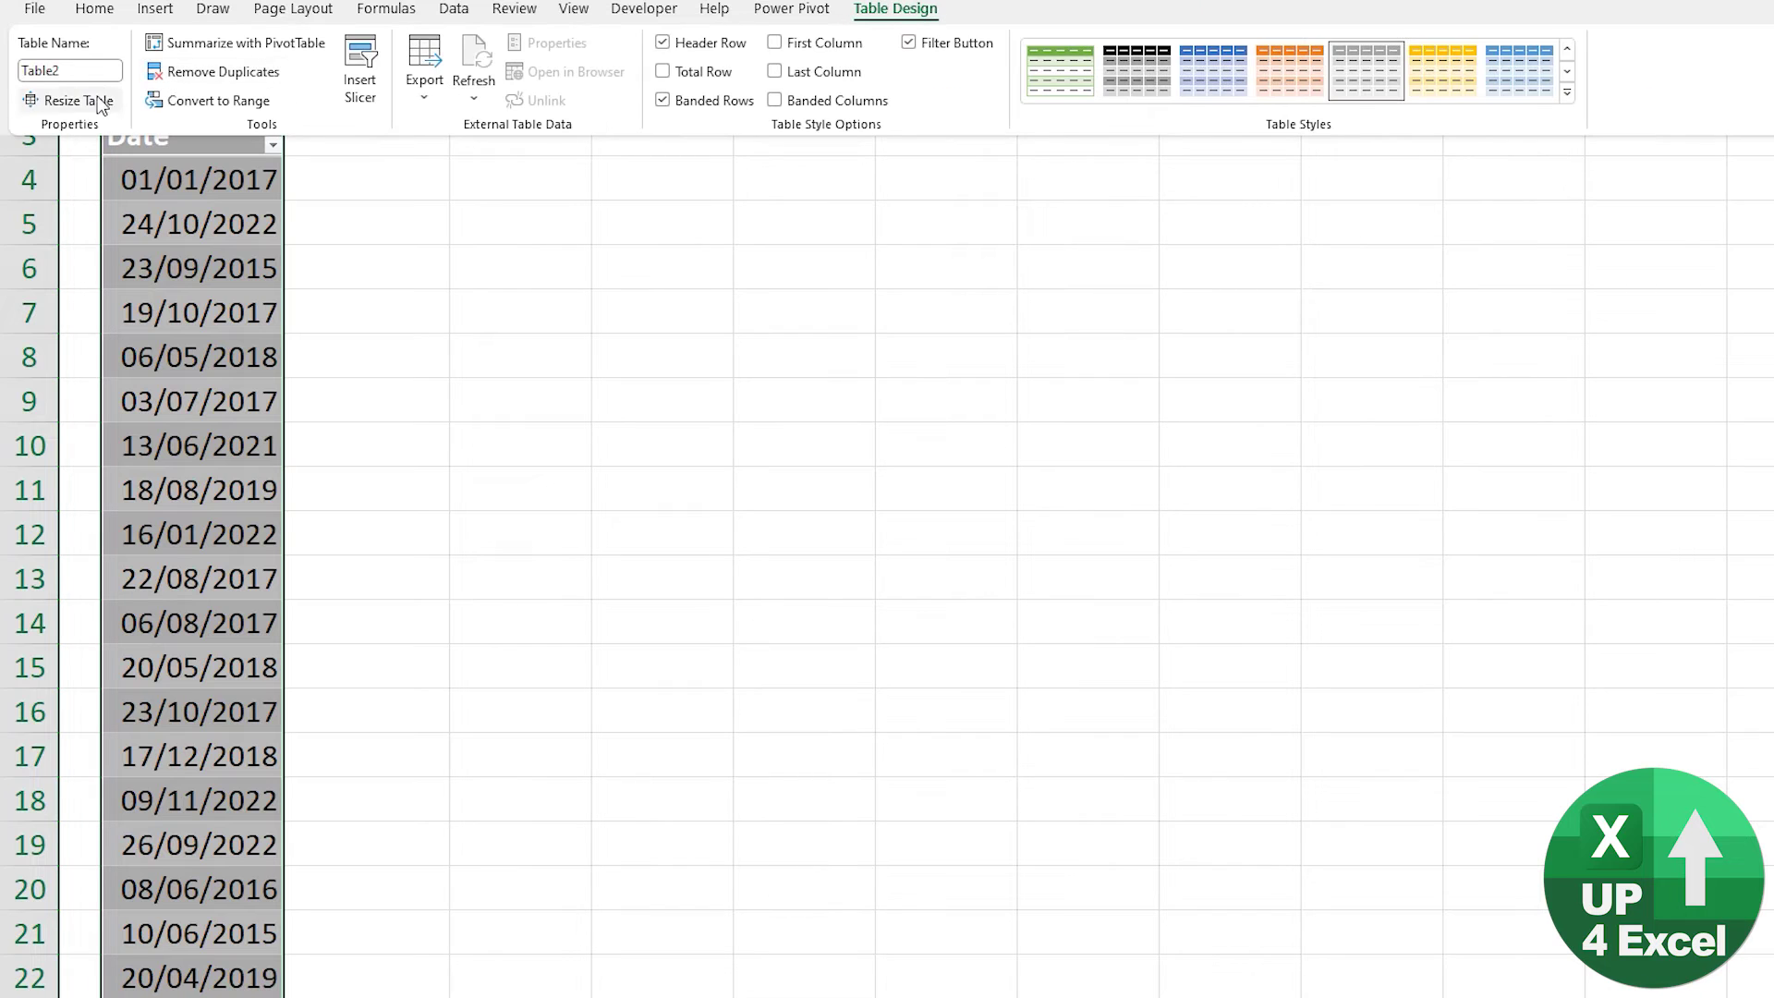
pyautogui.click(236, 43)
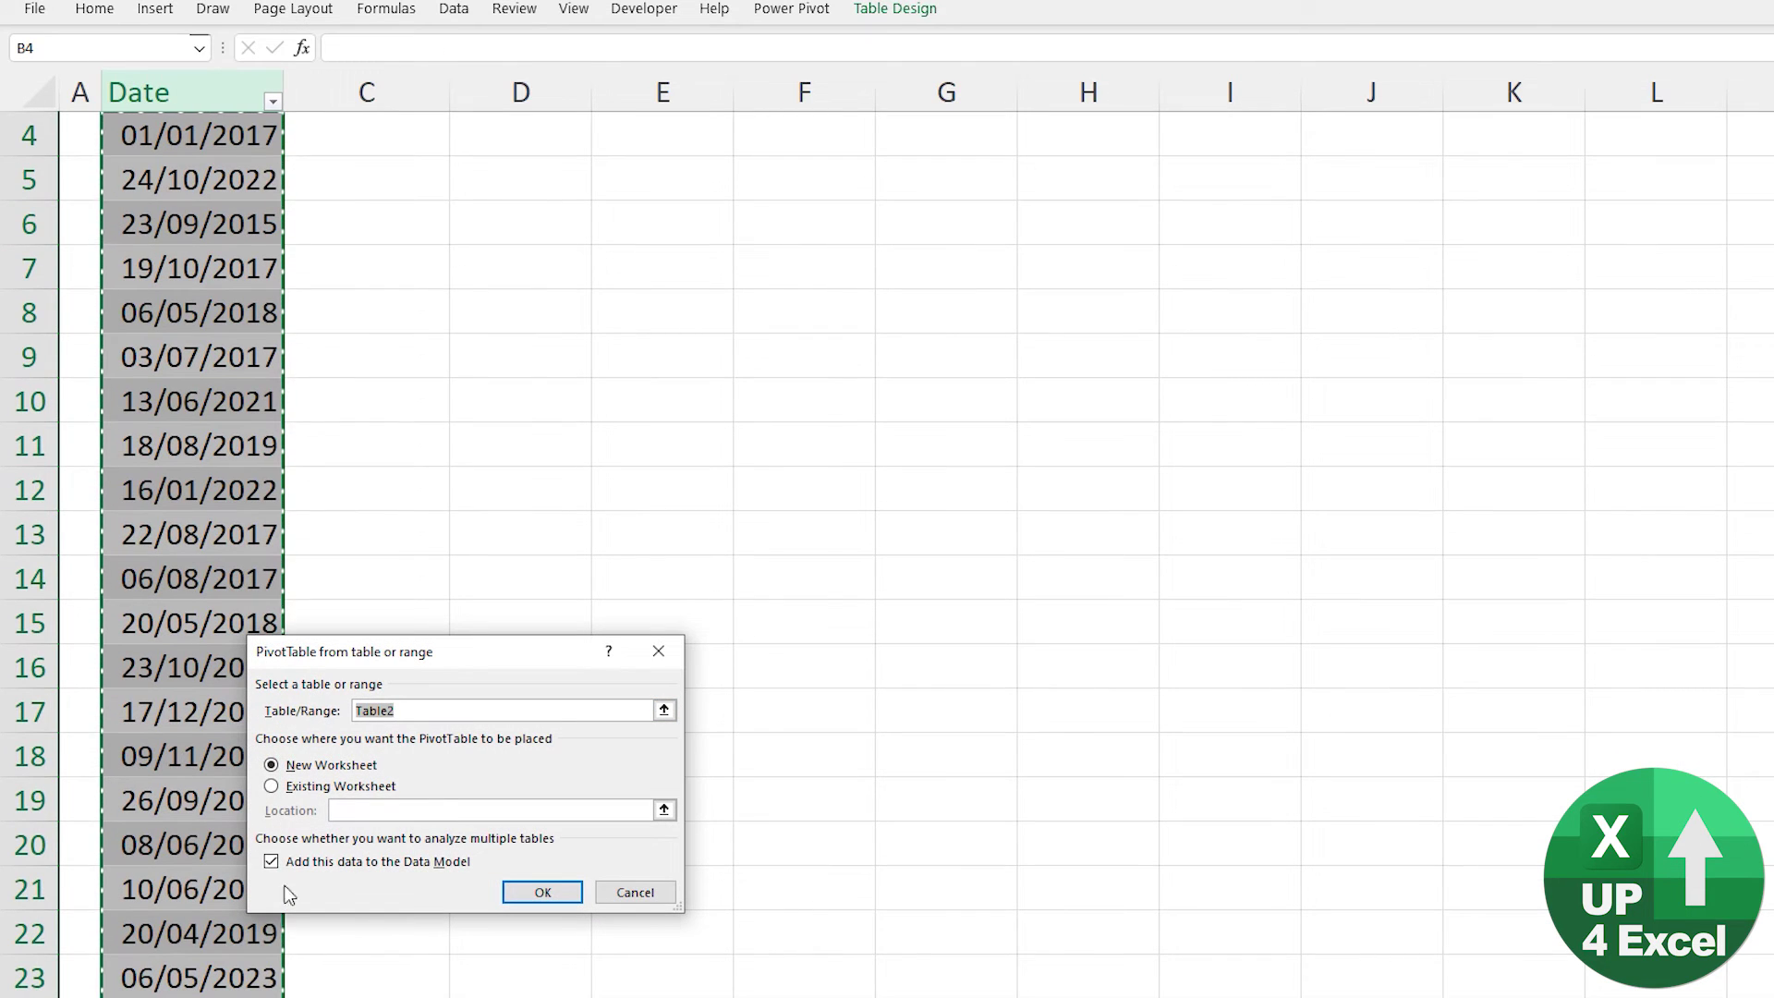
pyautogui.click(271, 785)
pyautogui.click(432, 397)
pyautogui.hotkey('ctrl', 'Up')
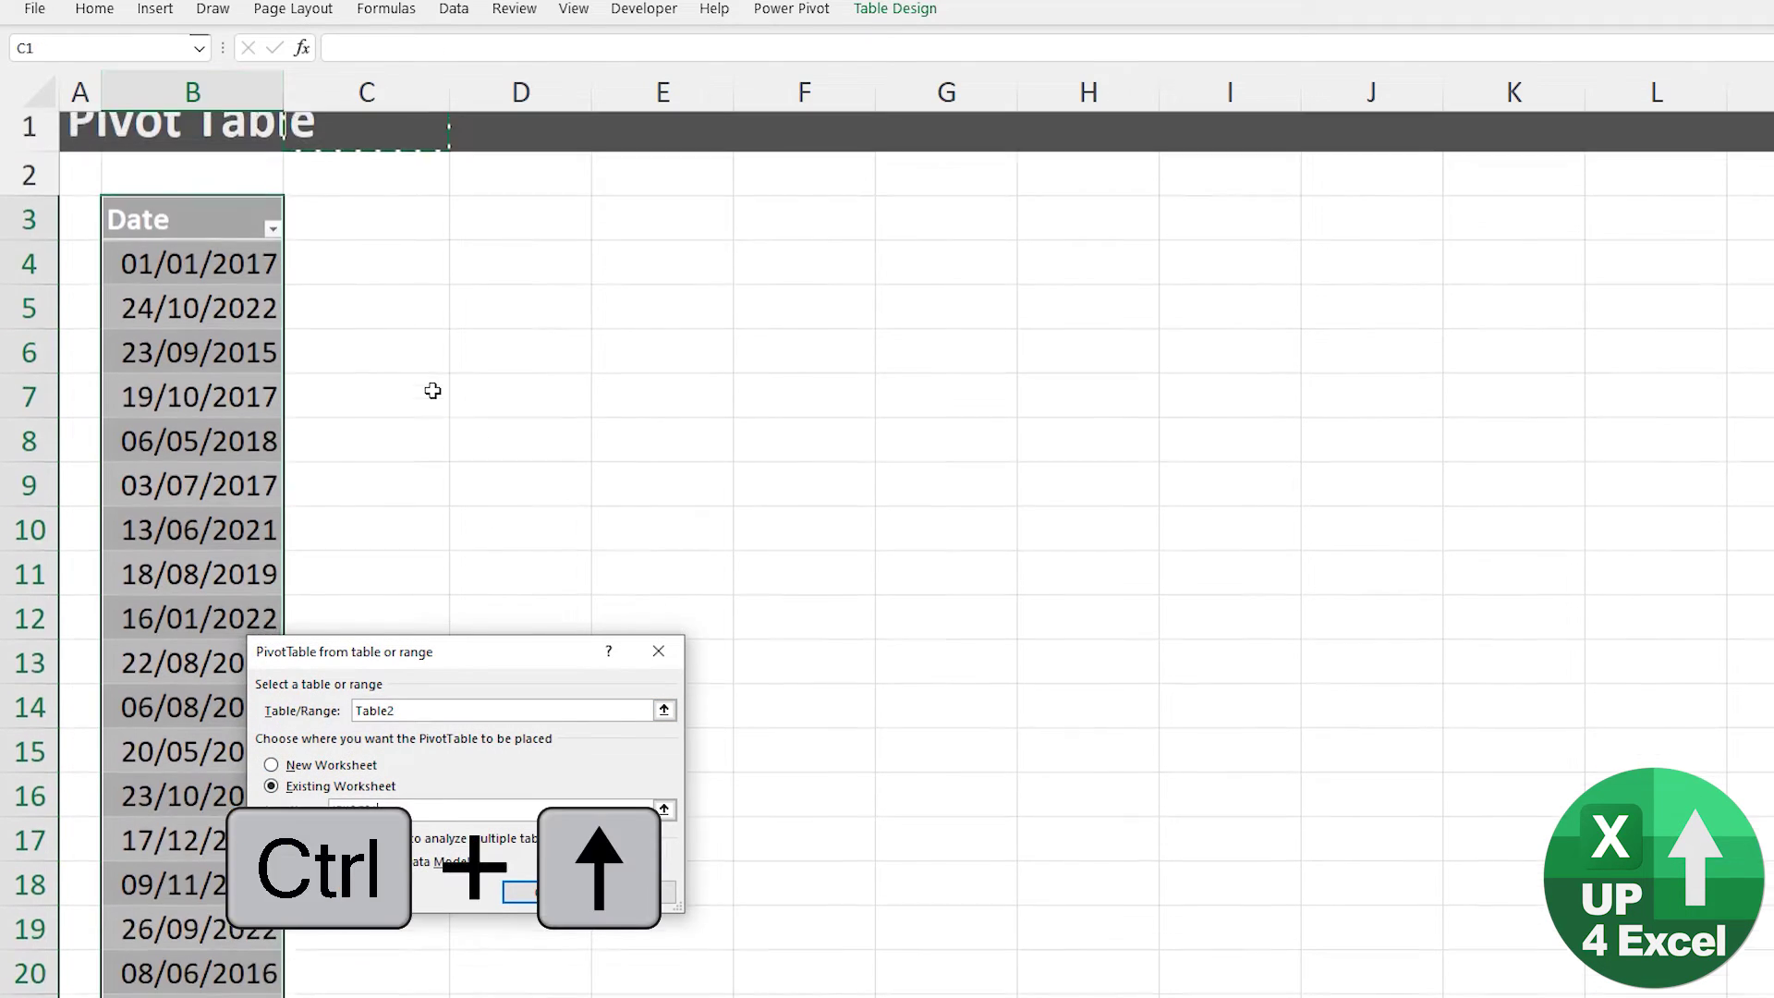
pyautogui.press('Down')
pyautogui.press('Right')
pyautogui.press('Down')
pyautogui.press('Return')
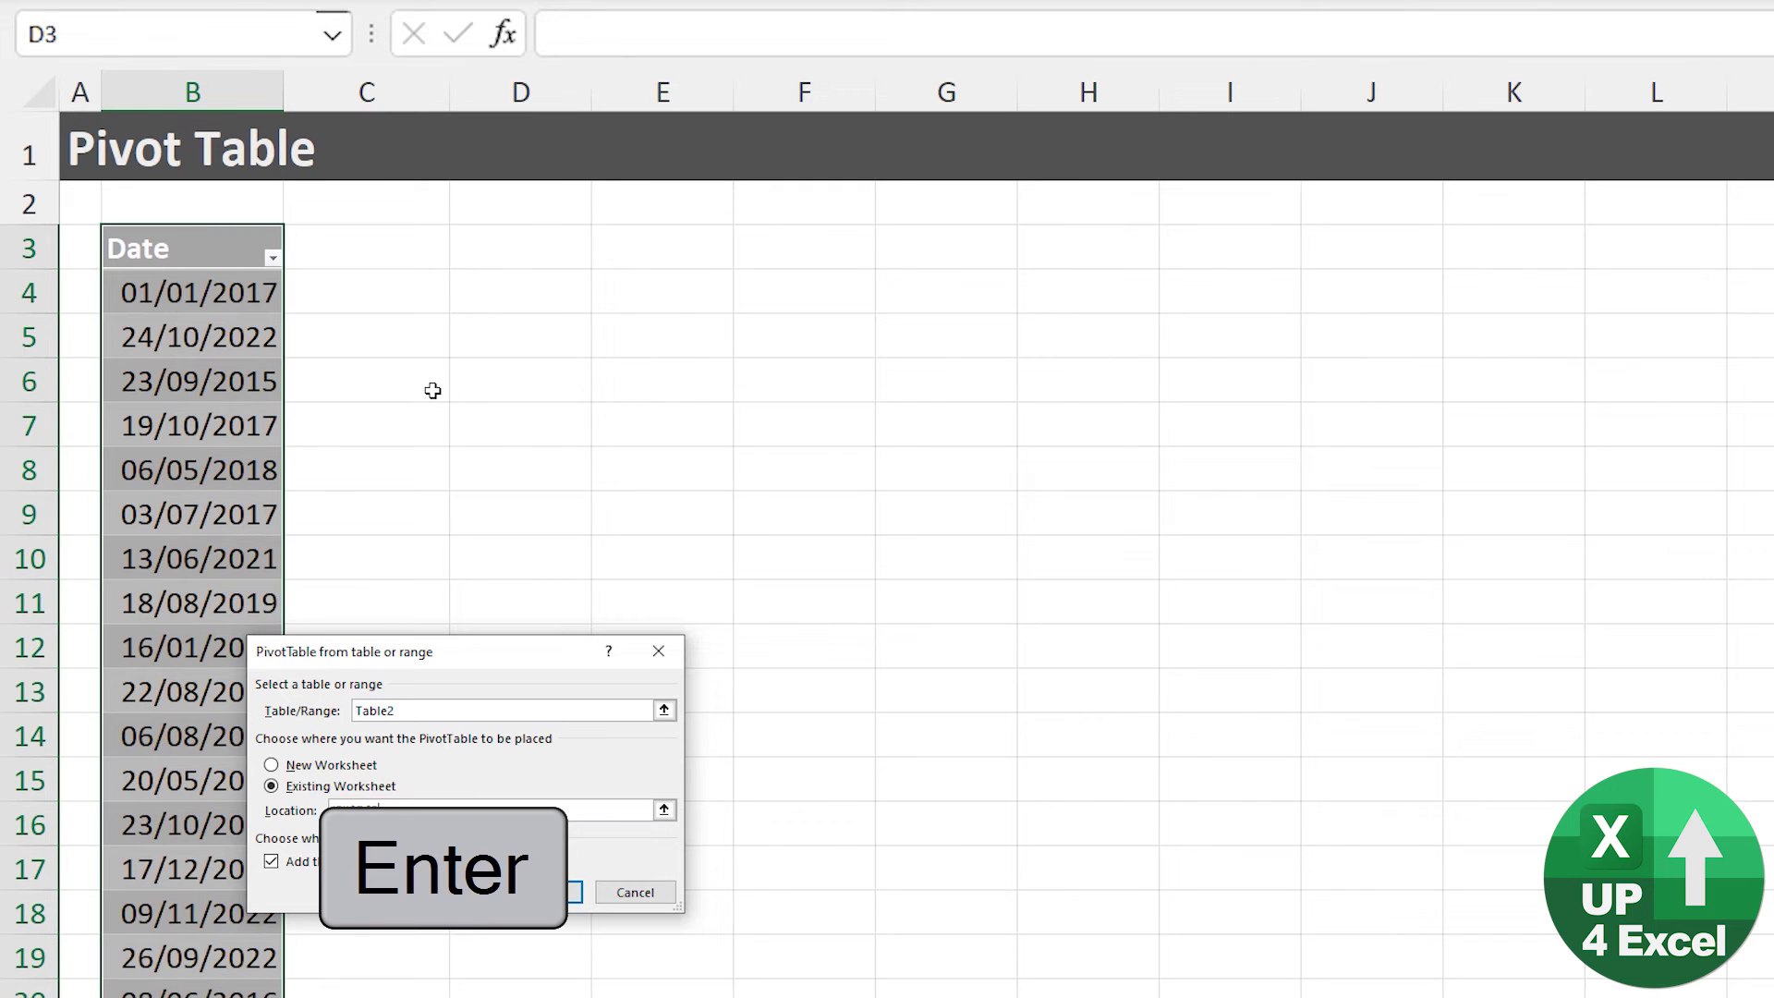
pyautogui.moveTo(449, 89); pyautogui.dragTo(342, 115)
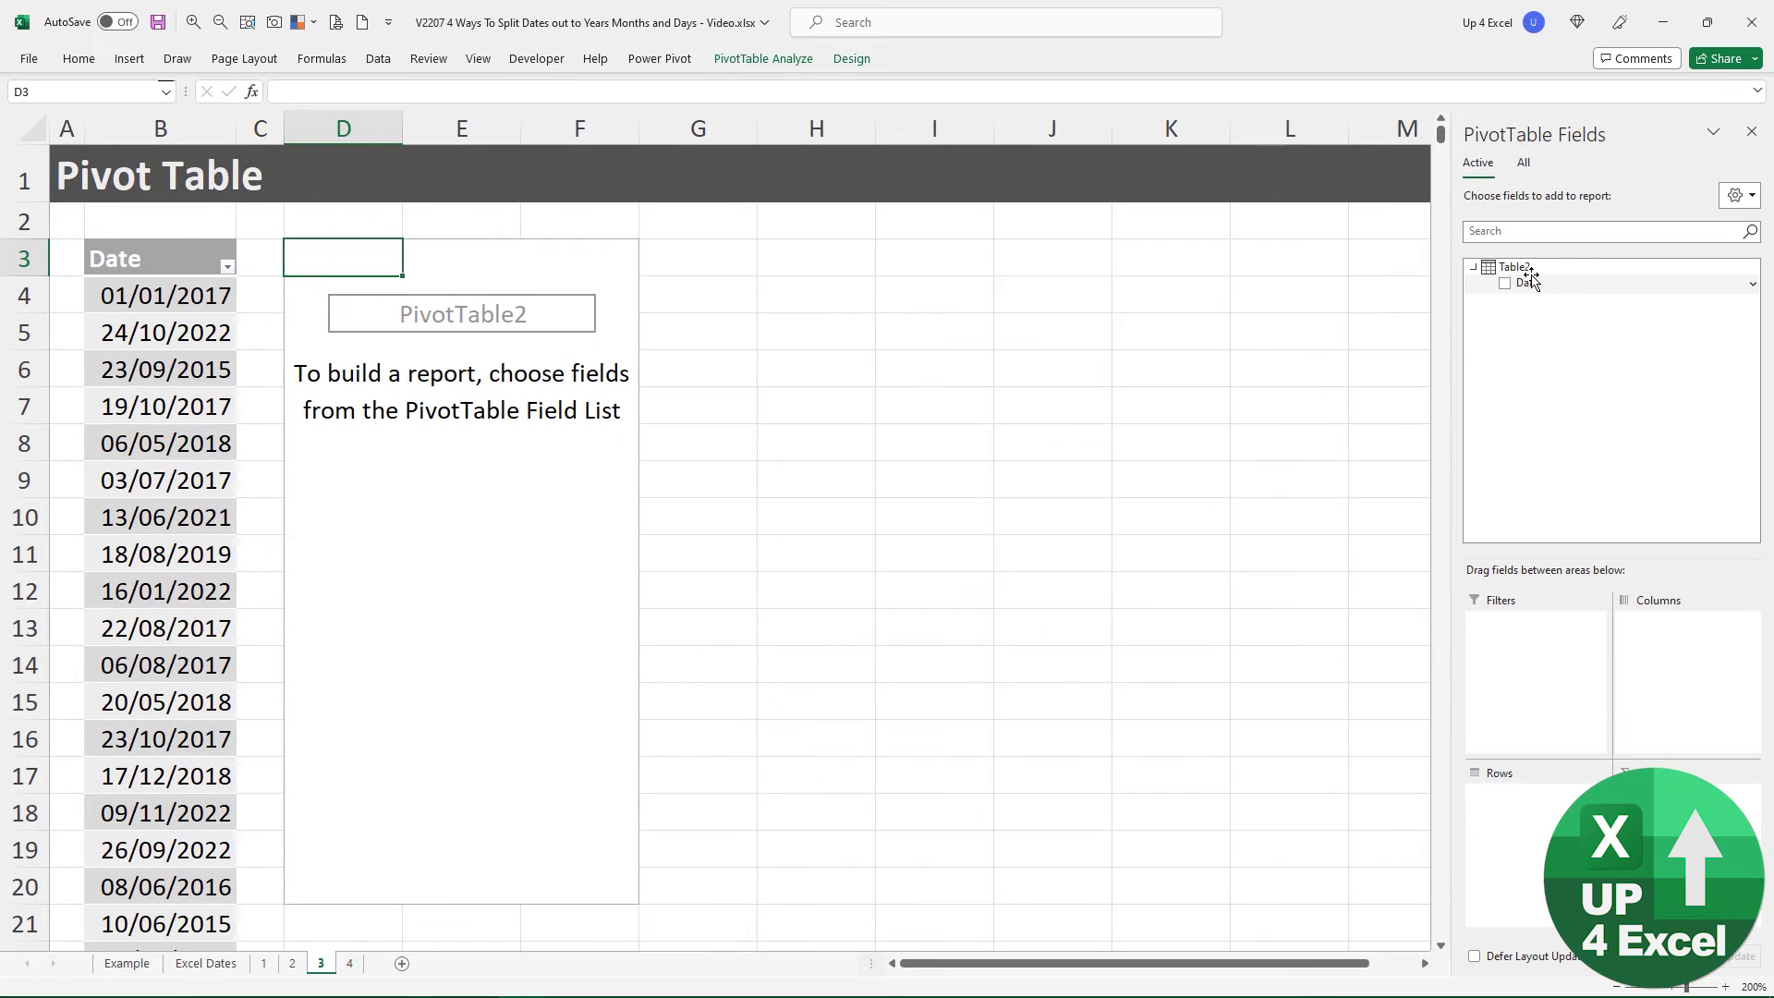
# Add the Date field to the pivot table's rows and set the report layout to tabular form
pyautogui.moveTo(1531, 282); pyautogui.dragTo(1536, 811)
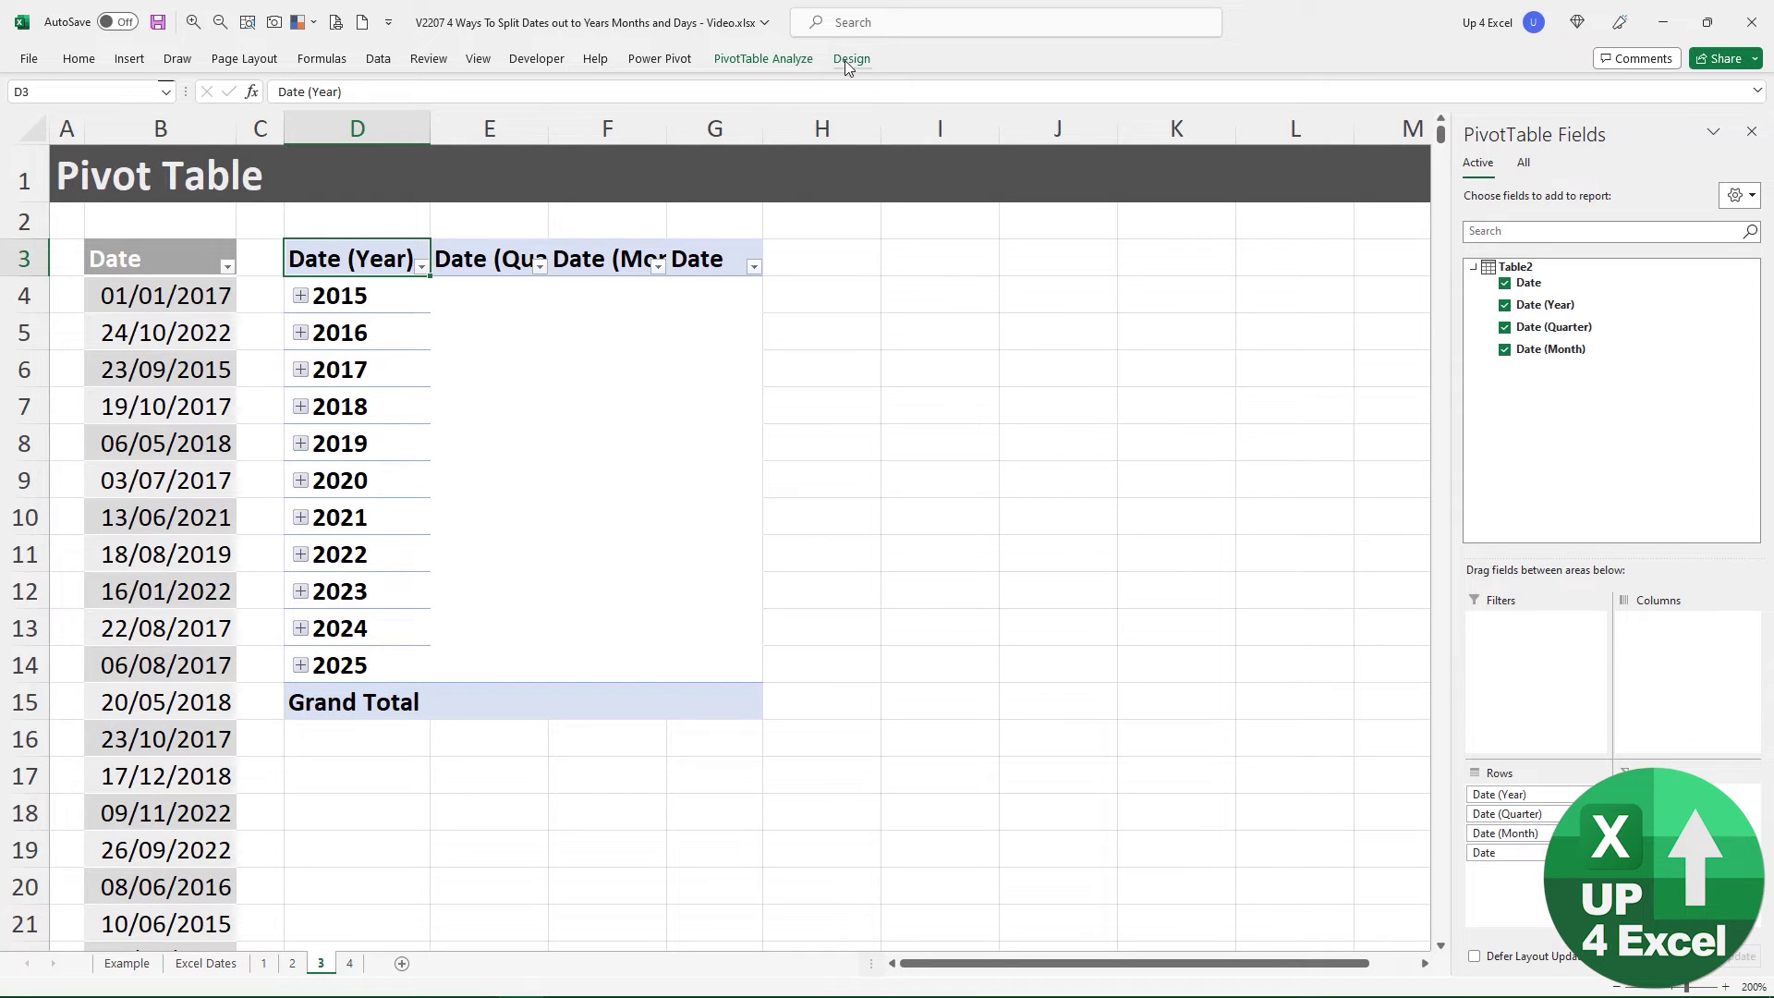
pyautogui.click(778, 63)
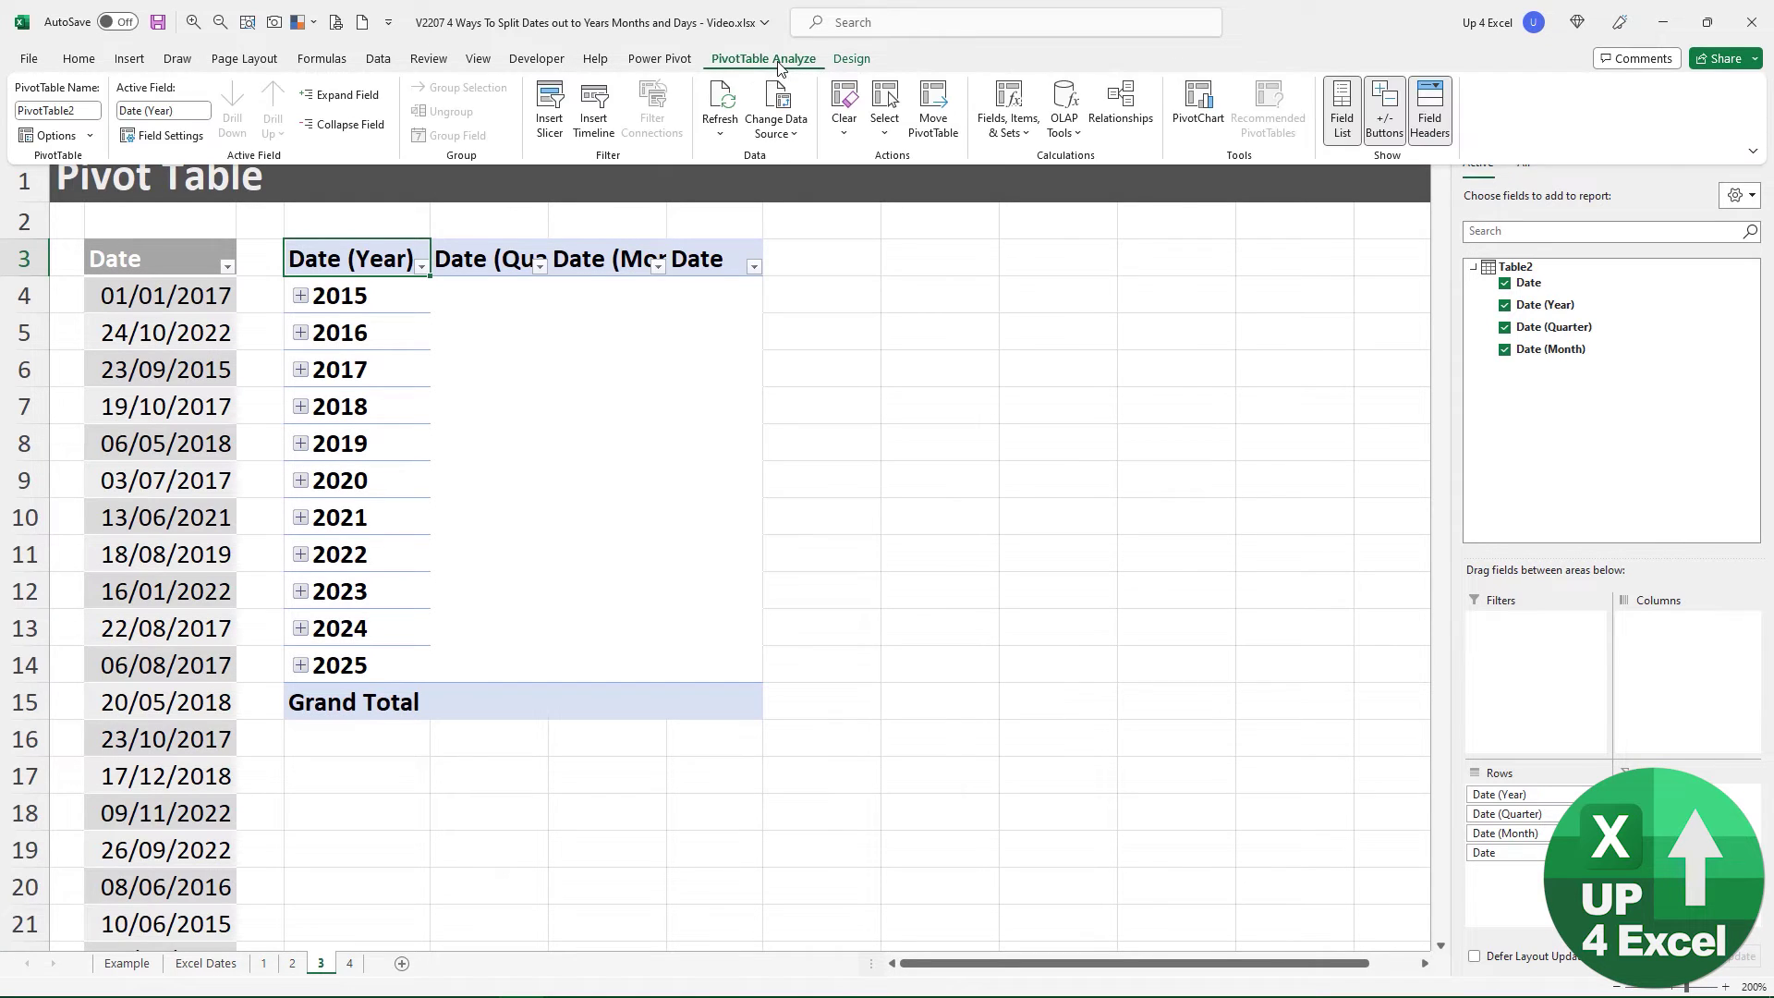
pyautogui.click(848, 57)
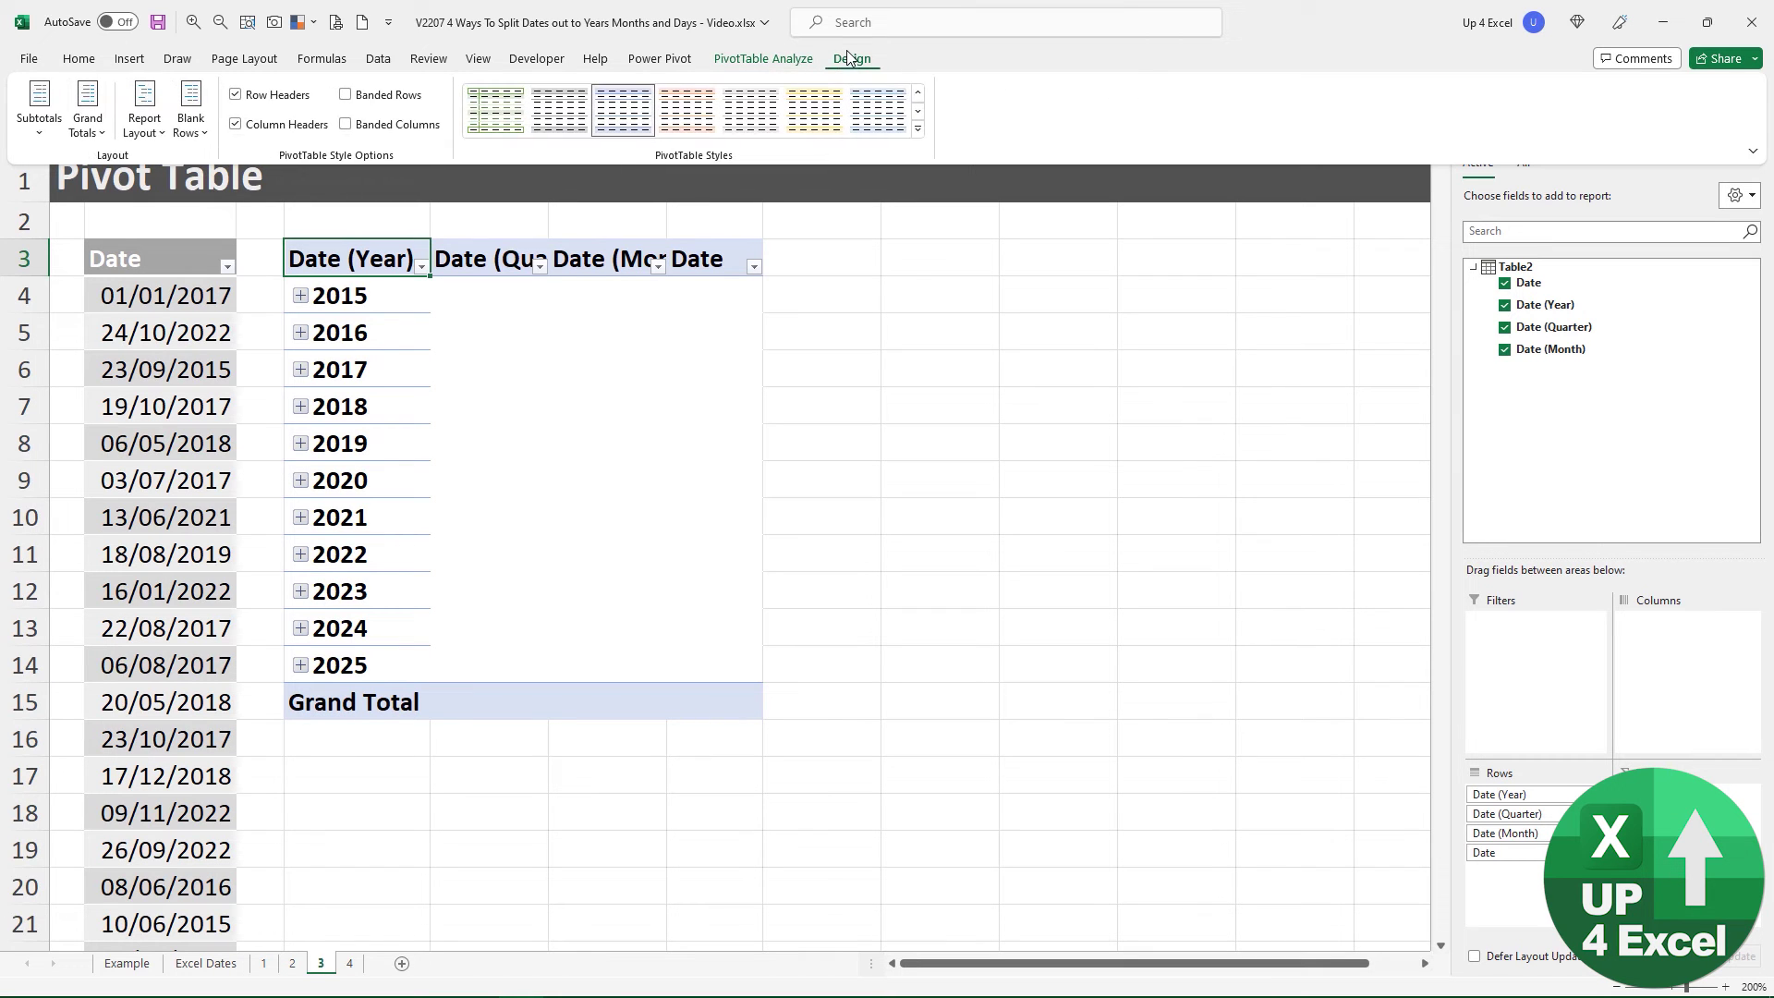
pyautogui.click(144, 111)
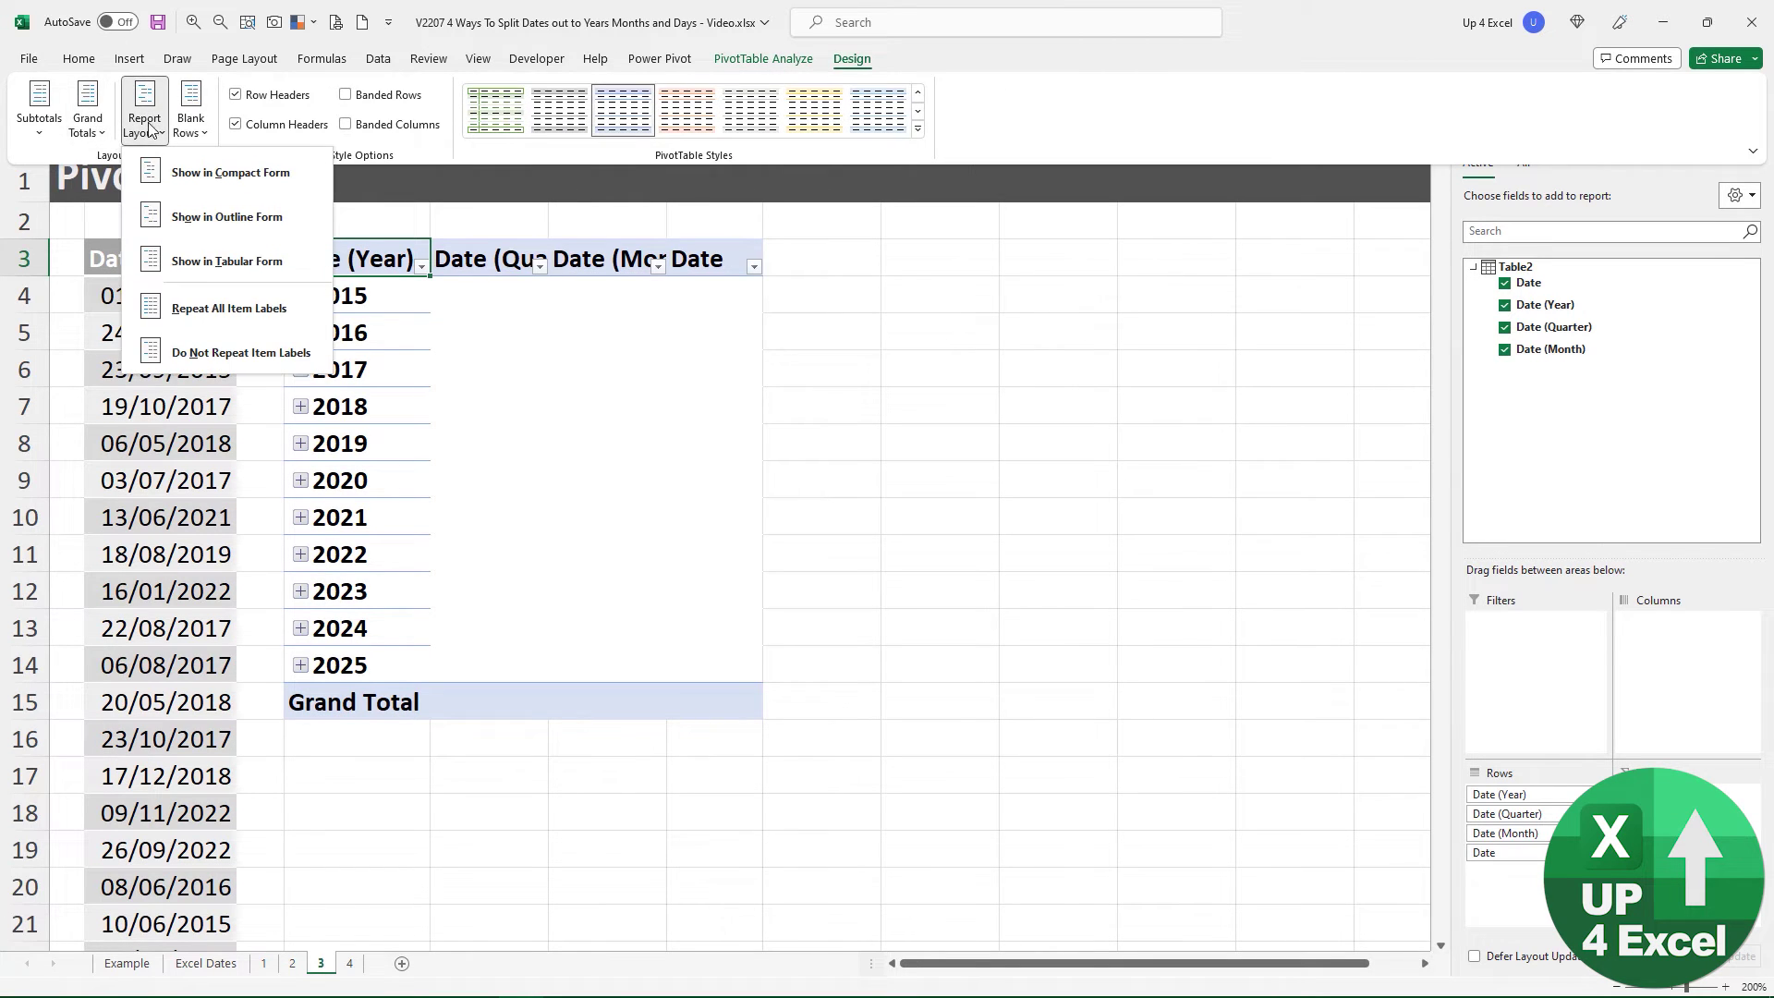
pyautogui.click(227, 261)
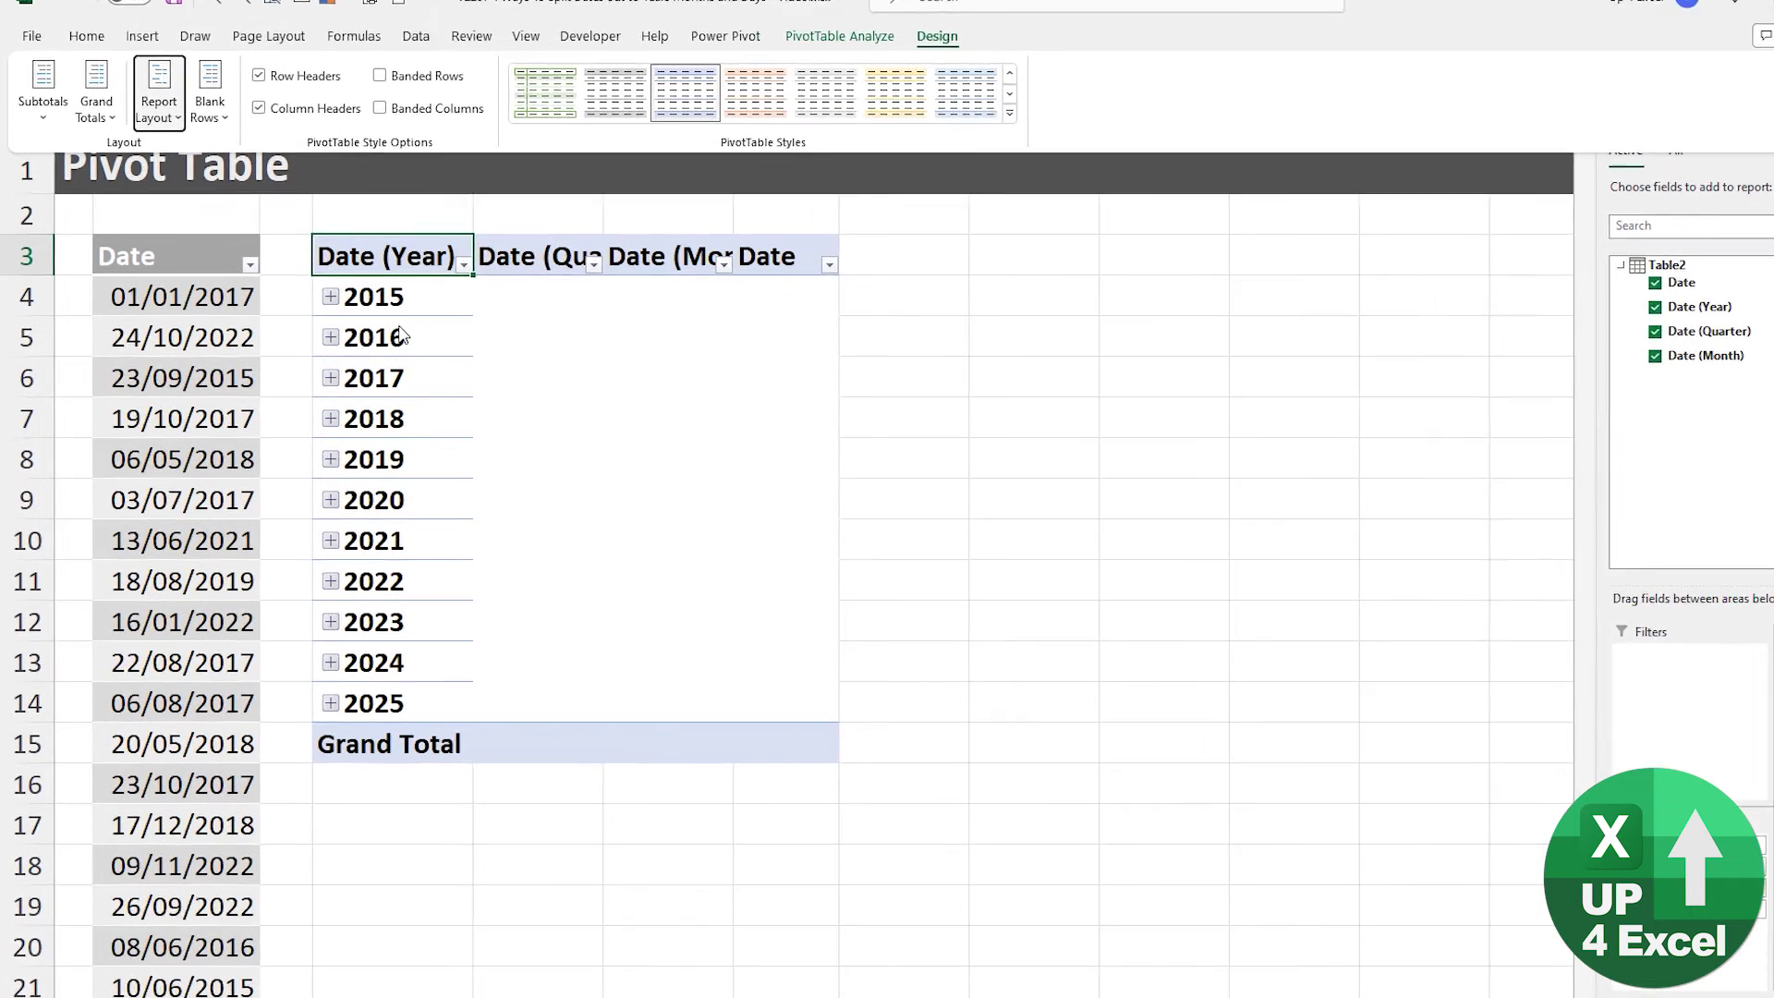
# Group the pivot table's dates by Months, Quarters and Years
pyautogui.click(365, 334)
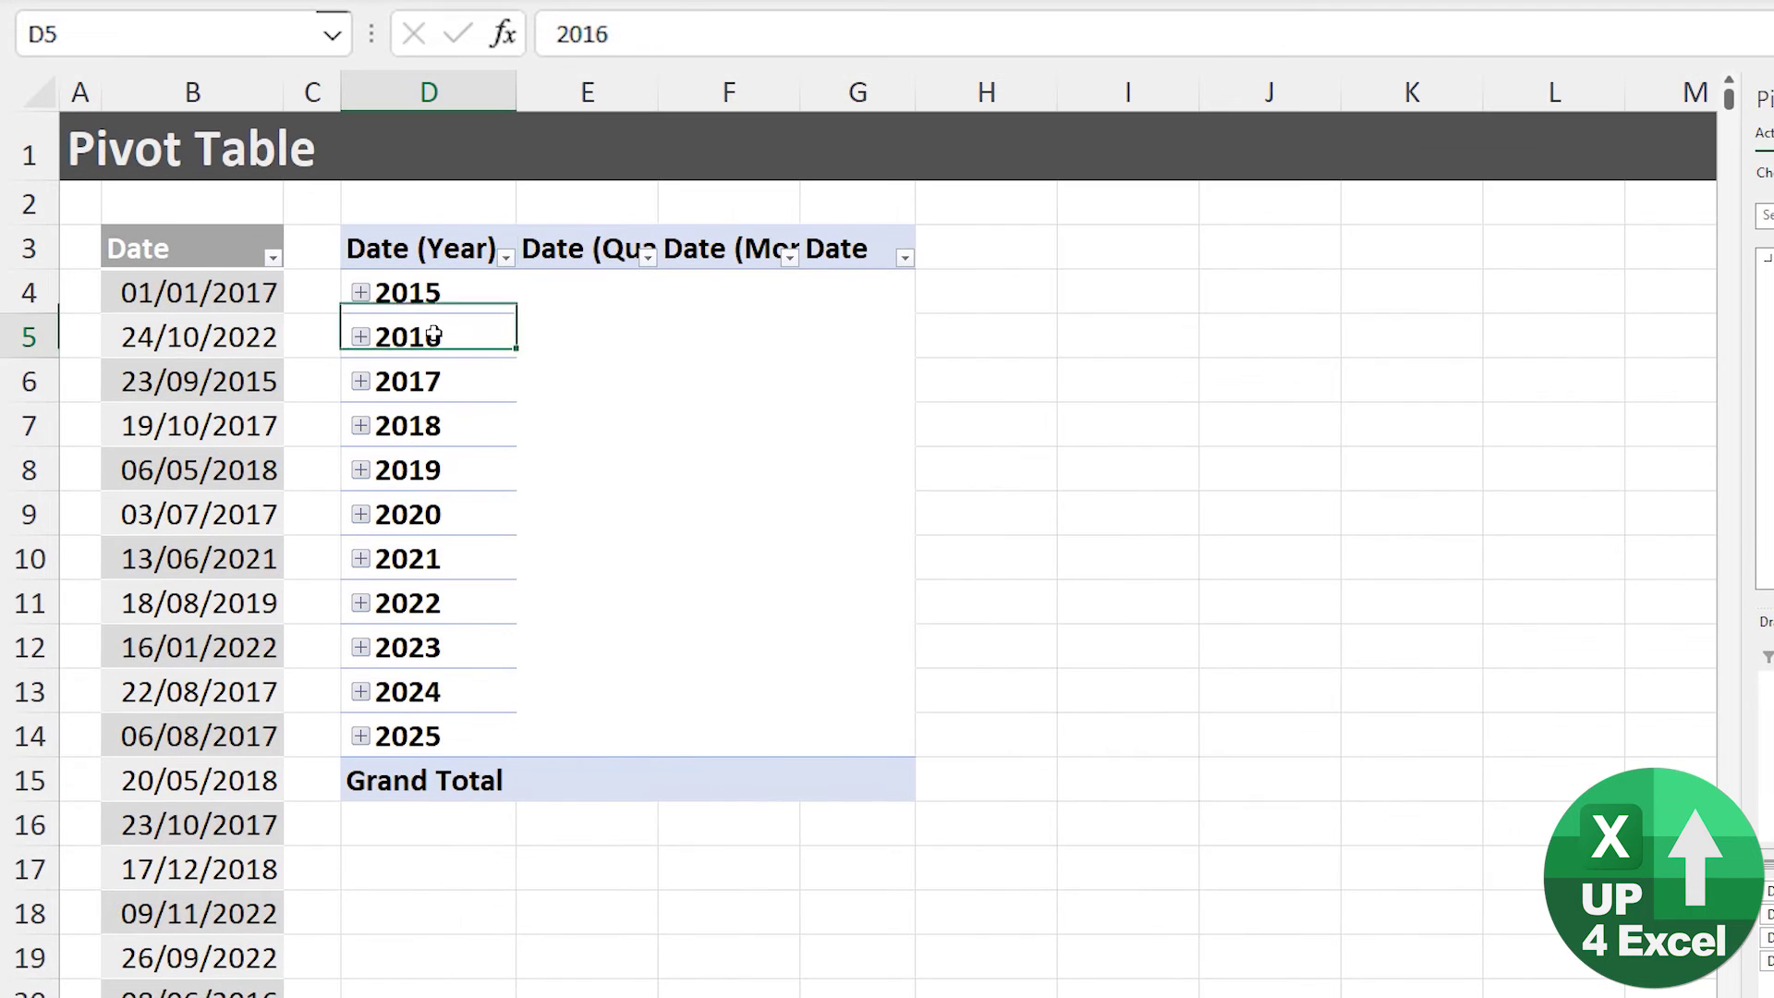
pyautogui.rightClick(364, 335)
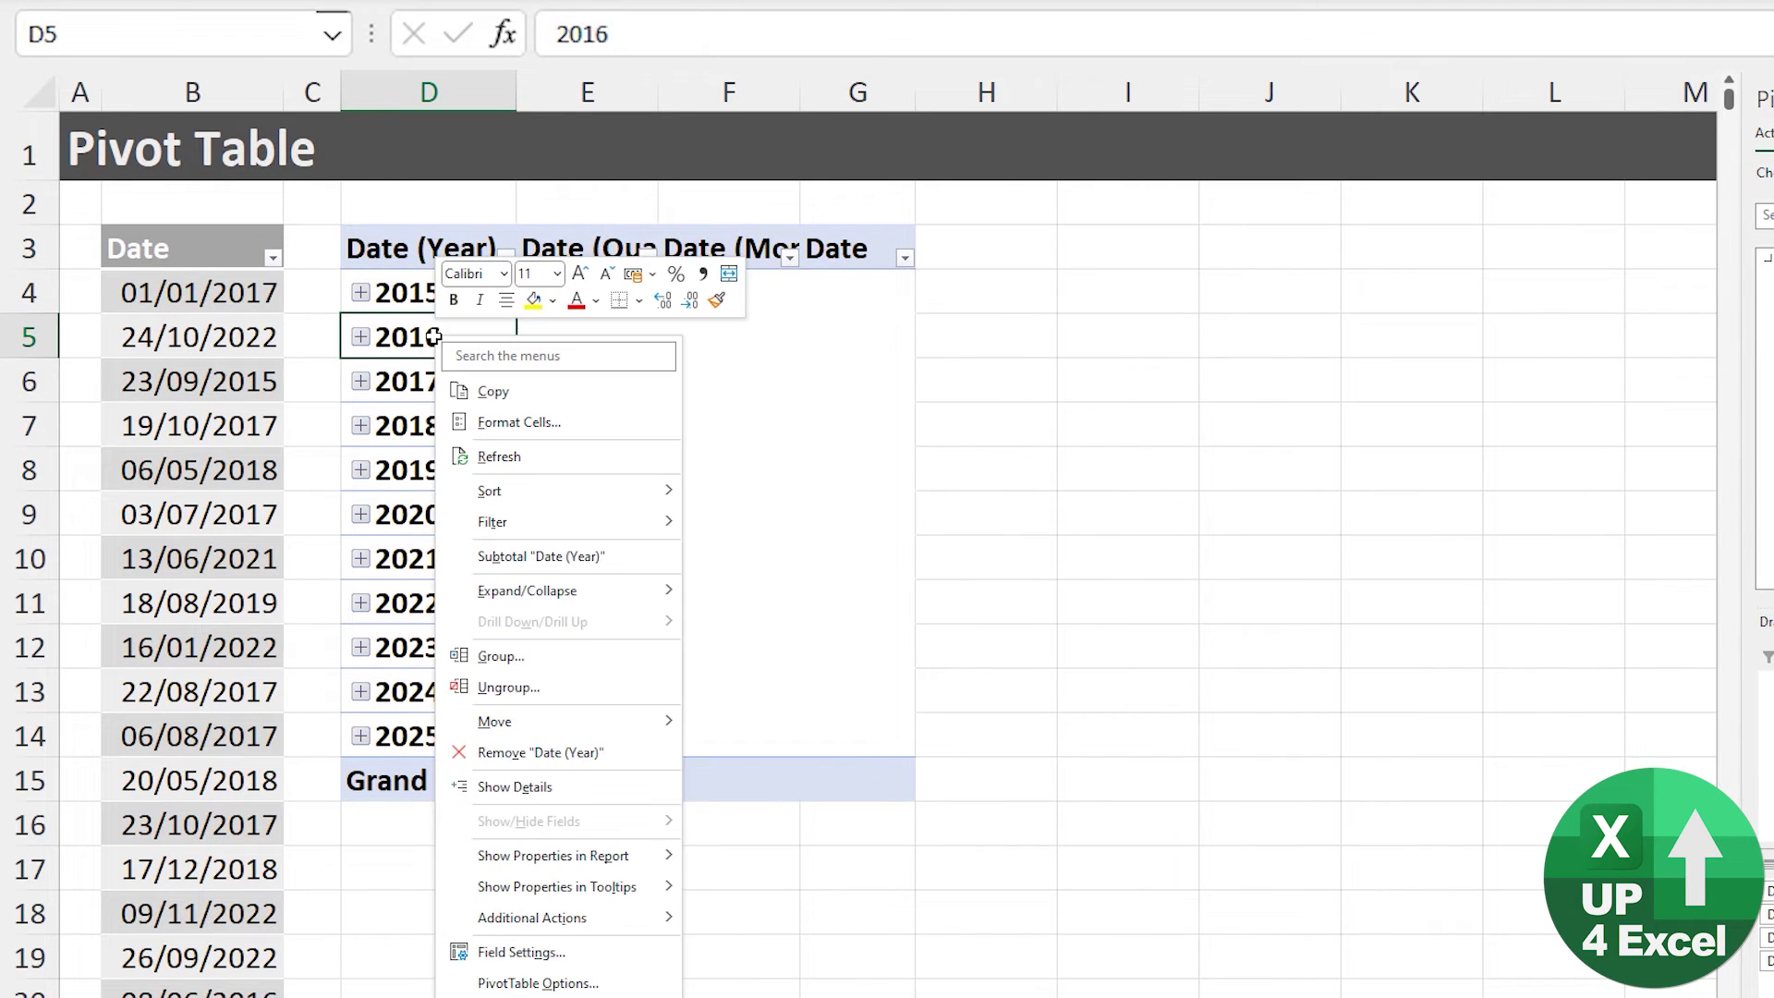
pyautogui.click(523, 660)
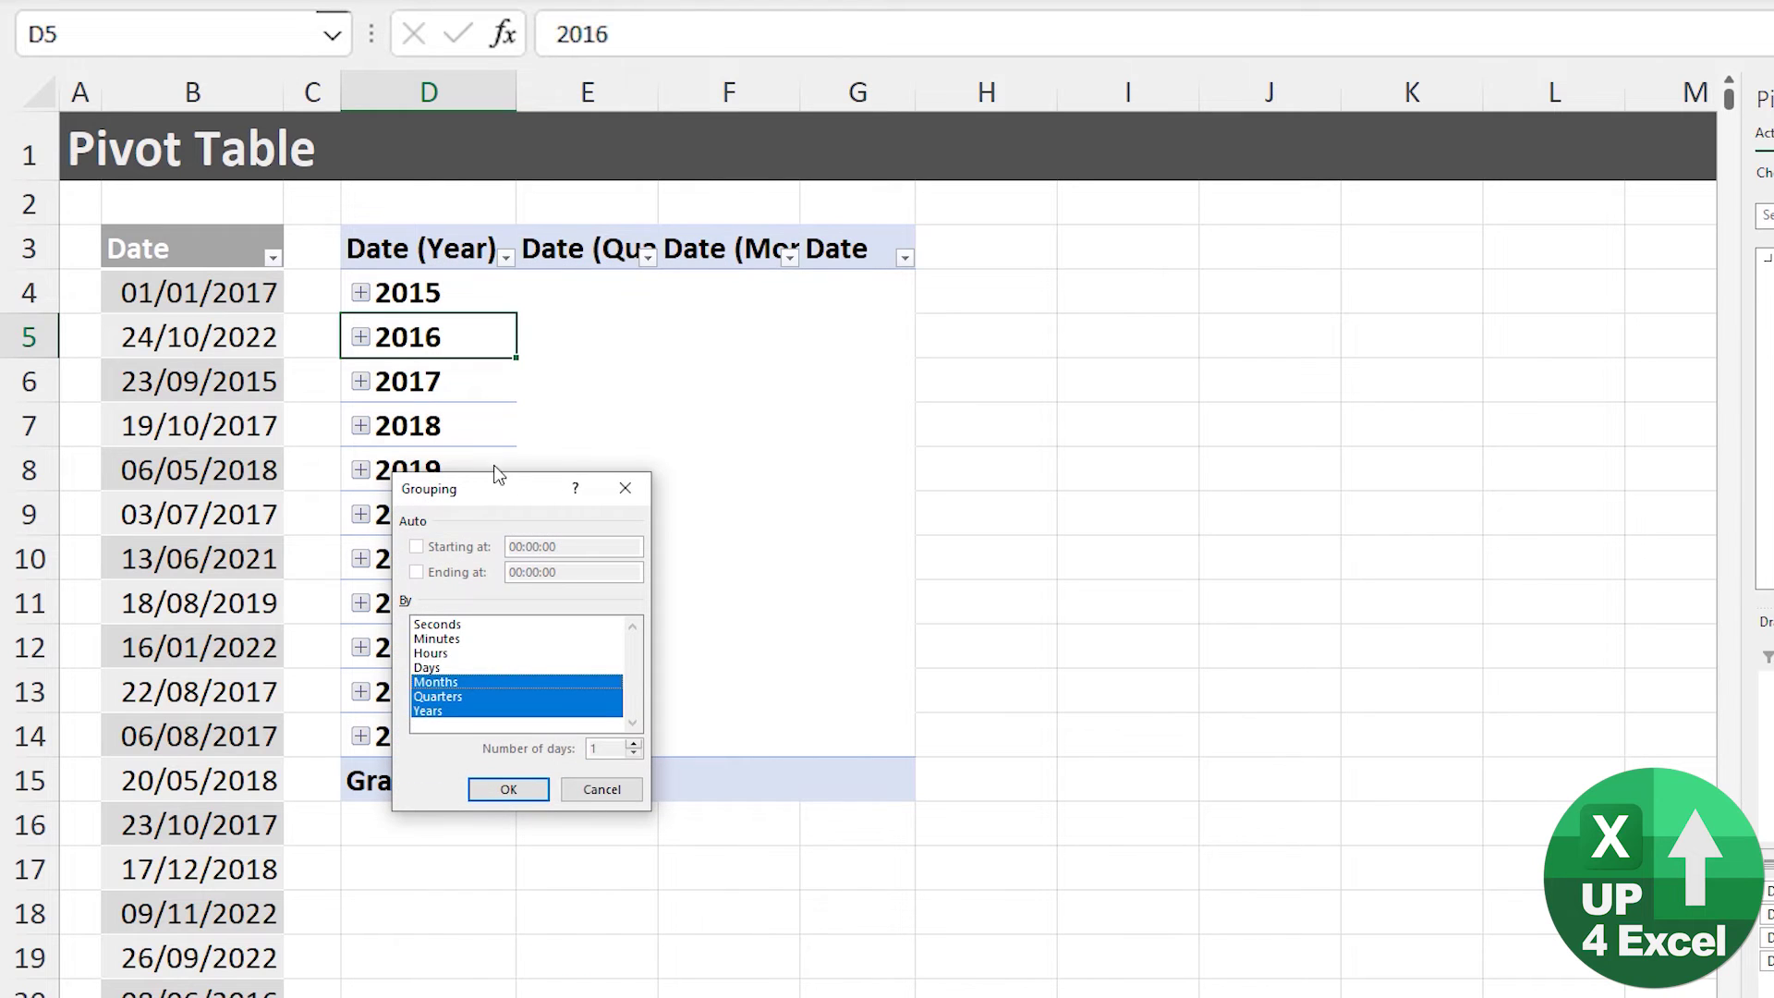
pyautogui.moveTo(507, 492); pyautogui.dragTo(306, 294)
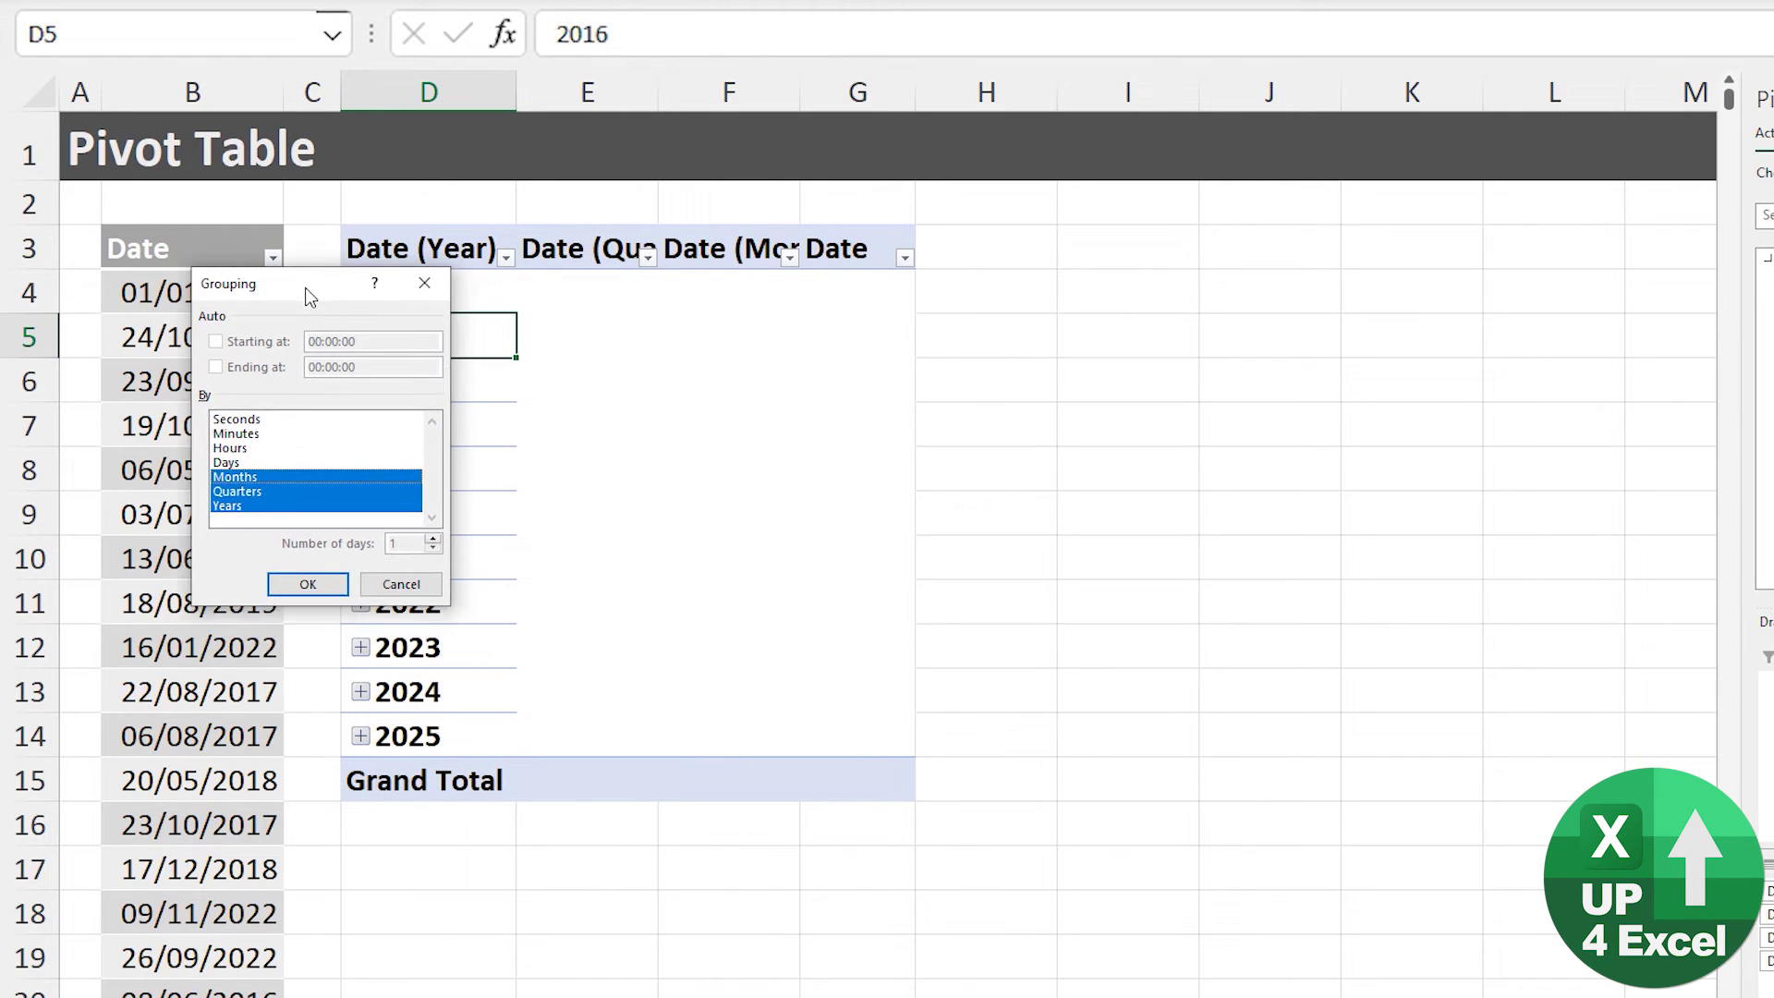
pyautogui.click(286, 492)
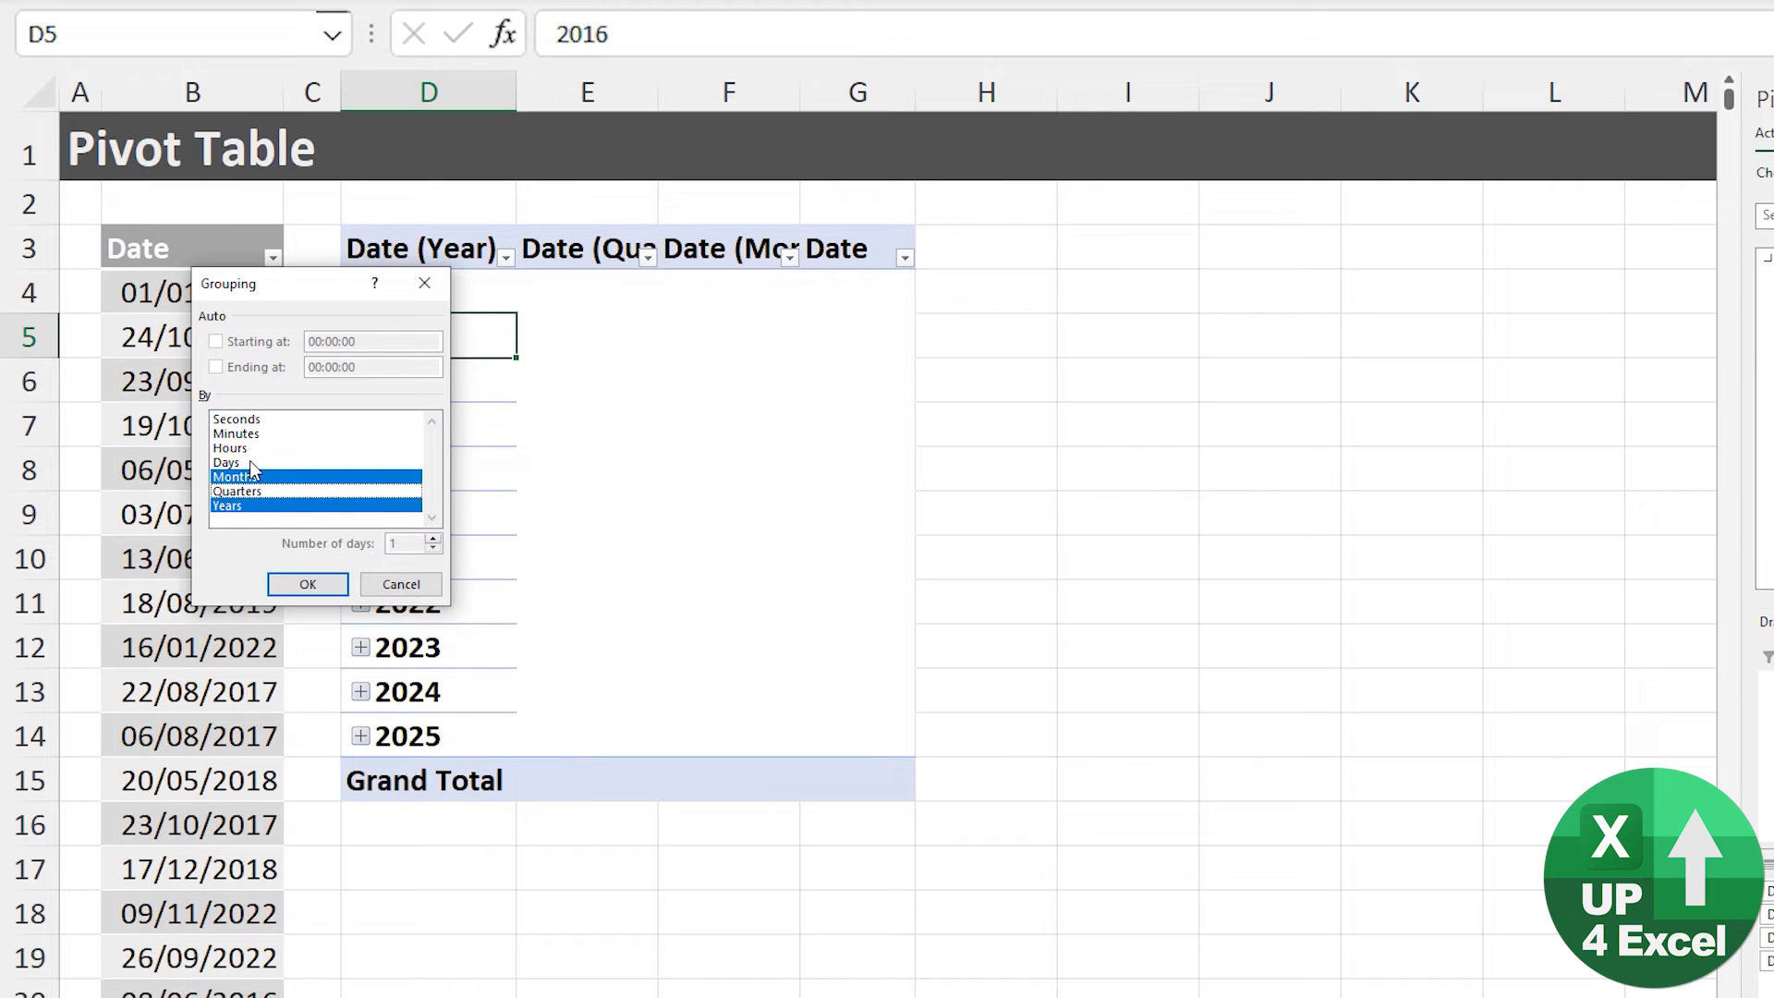
pyautogui.click(291, 420)
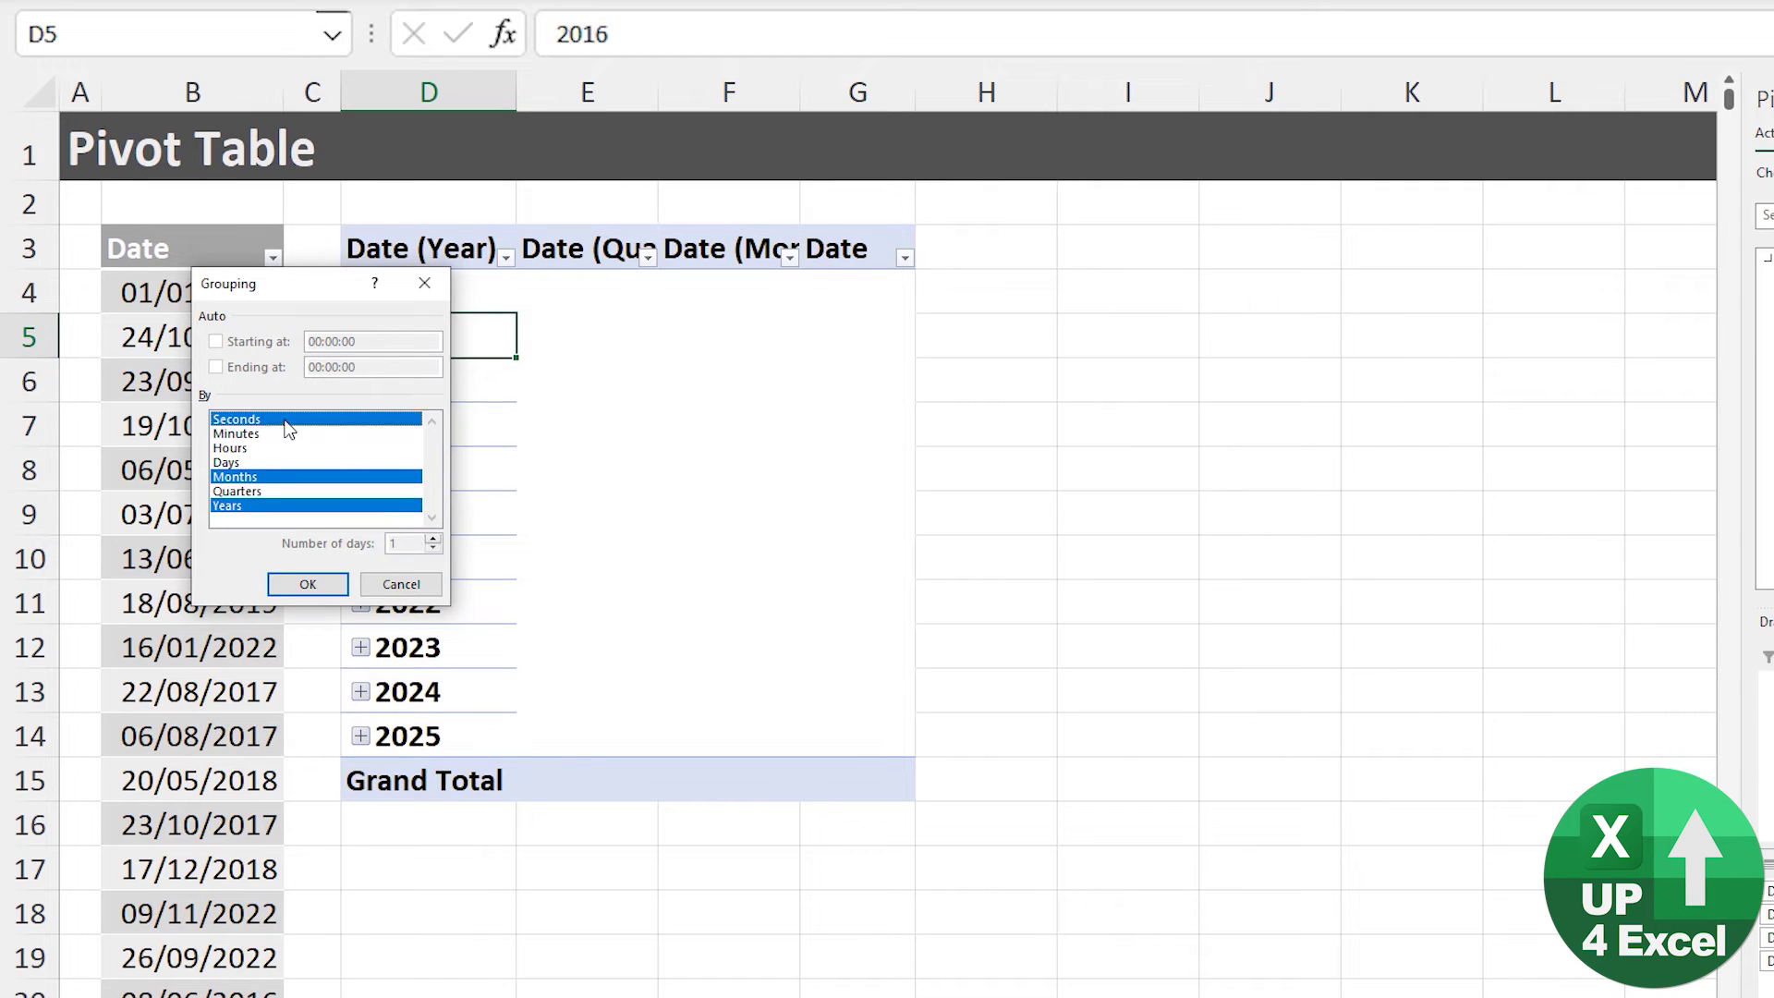
pyautogui.click(277, 433)
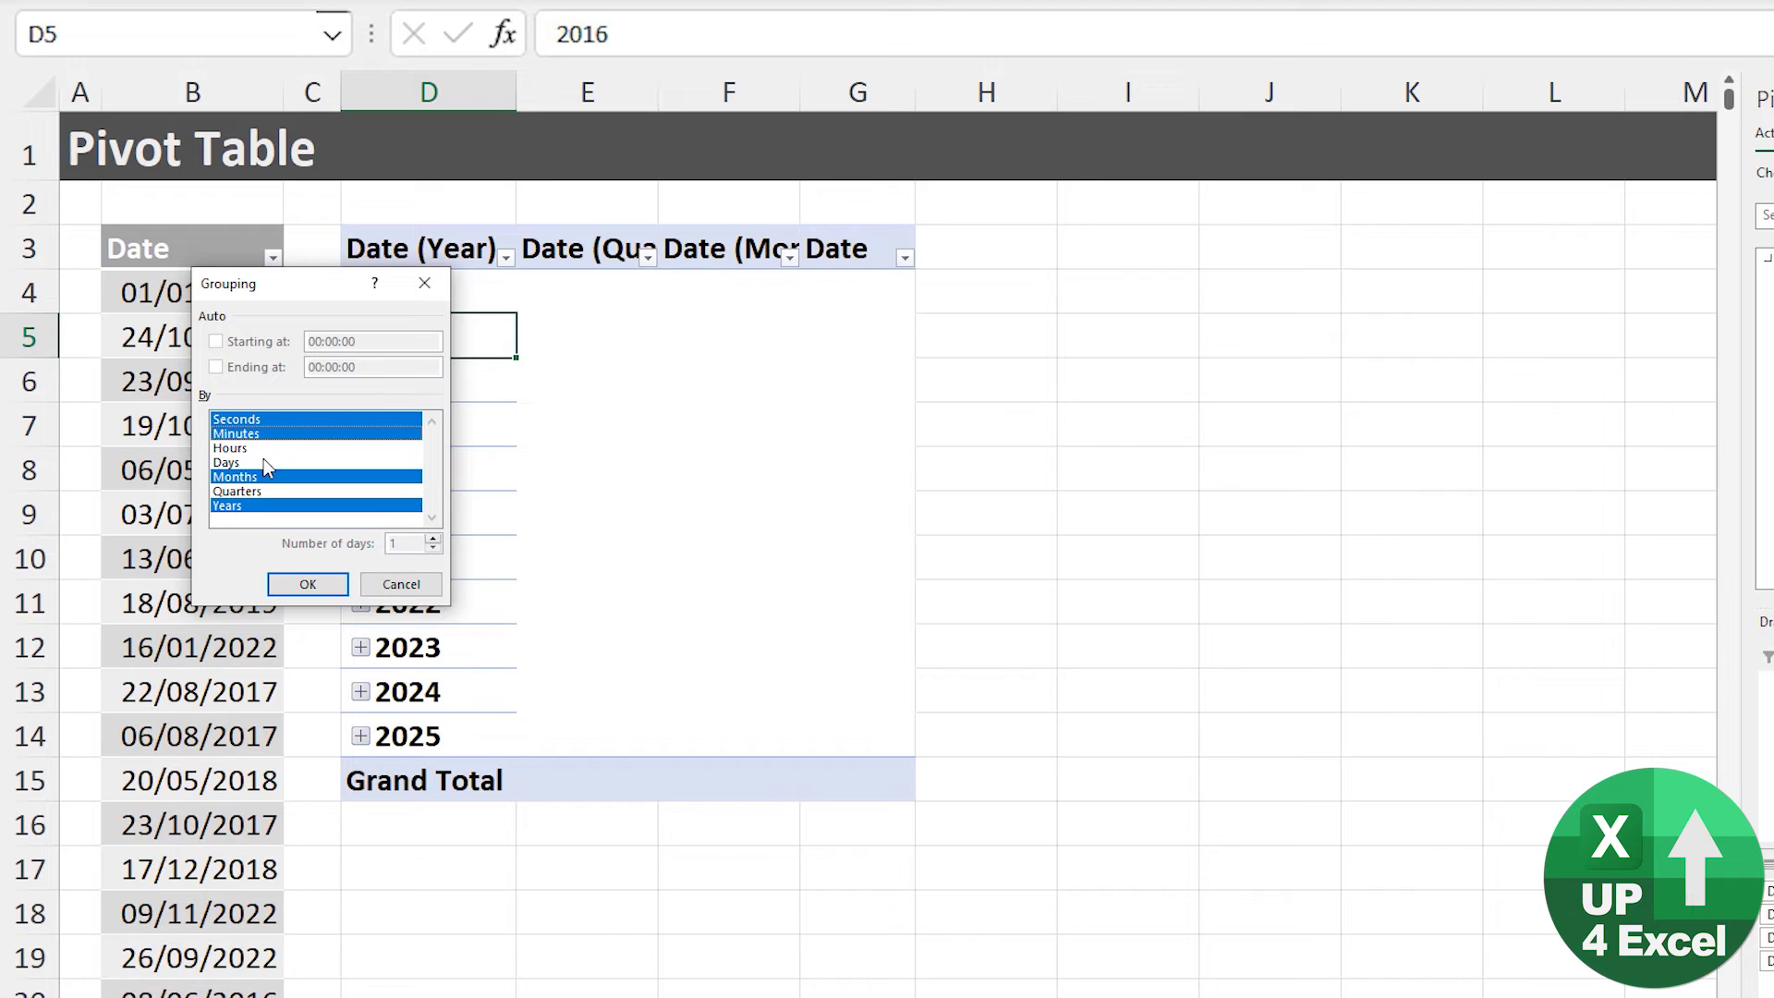
pyautogui.click(255, 492)
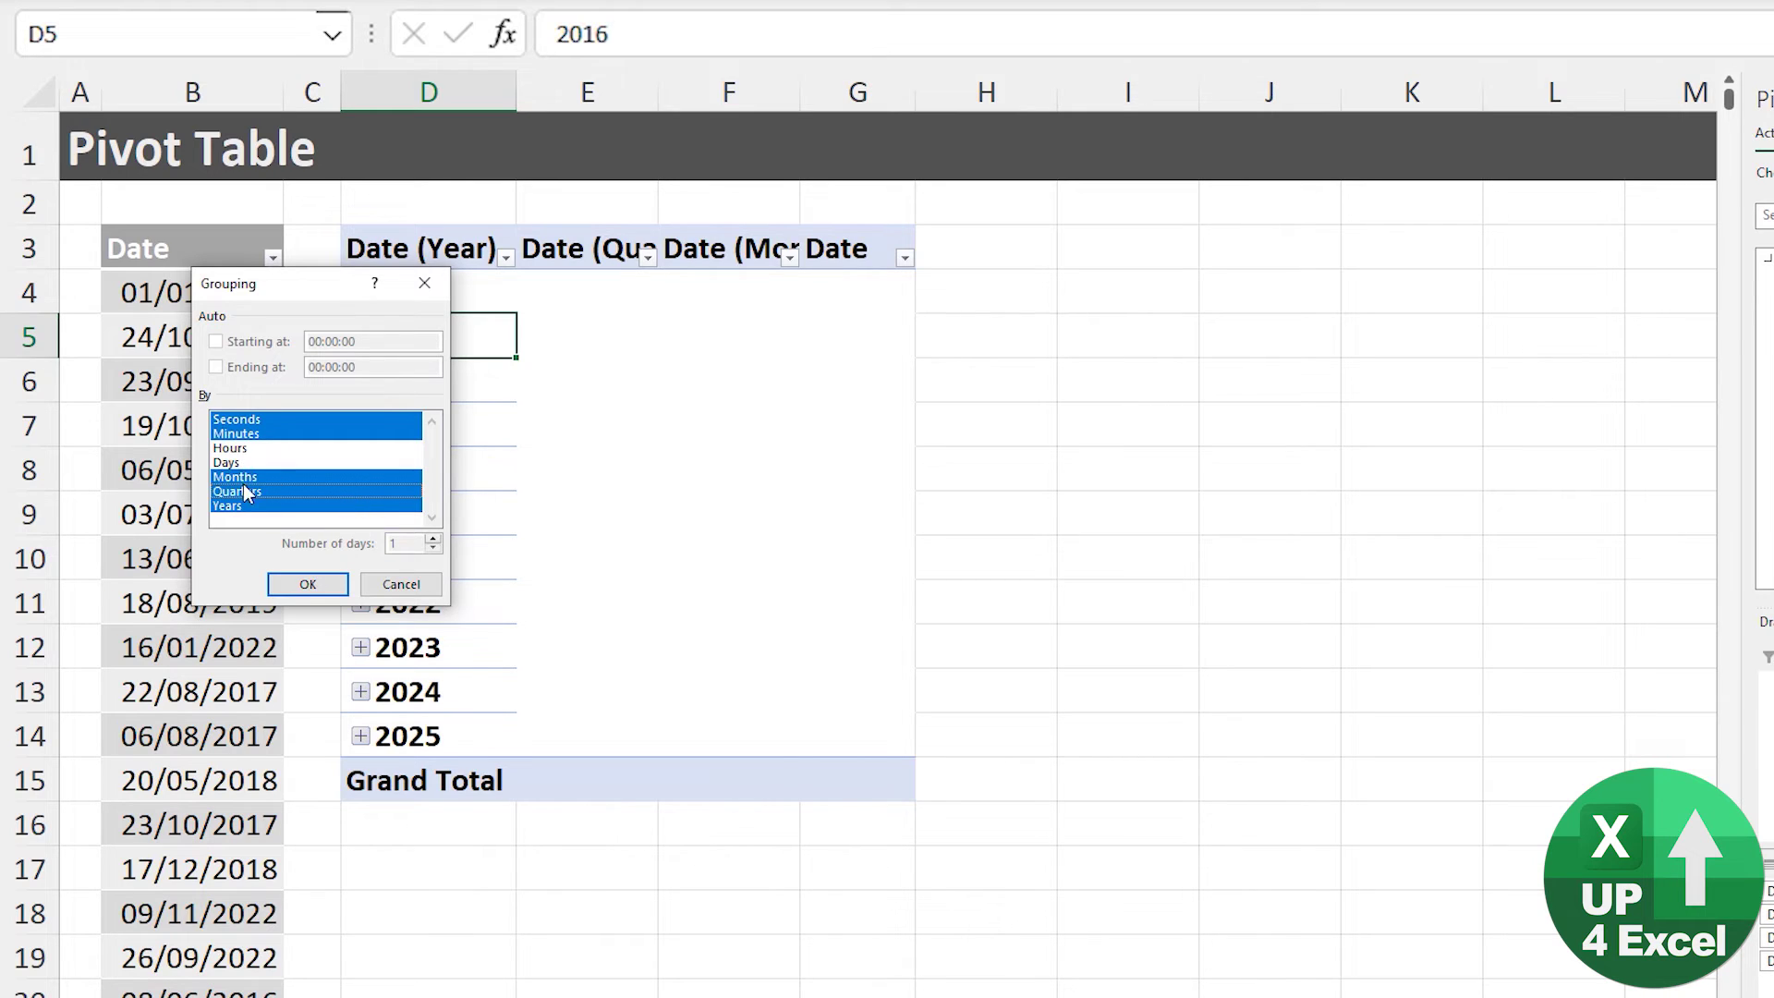
pyautogui.click(249, 434)
pyautogui.click(253, 420)
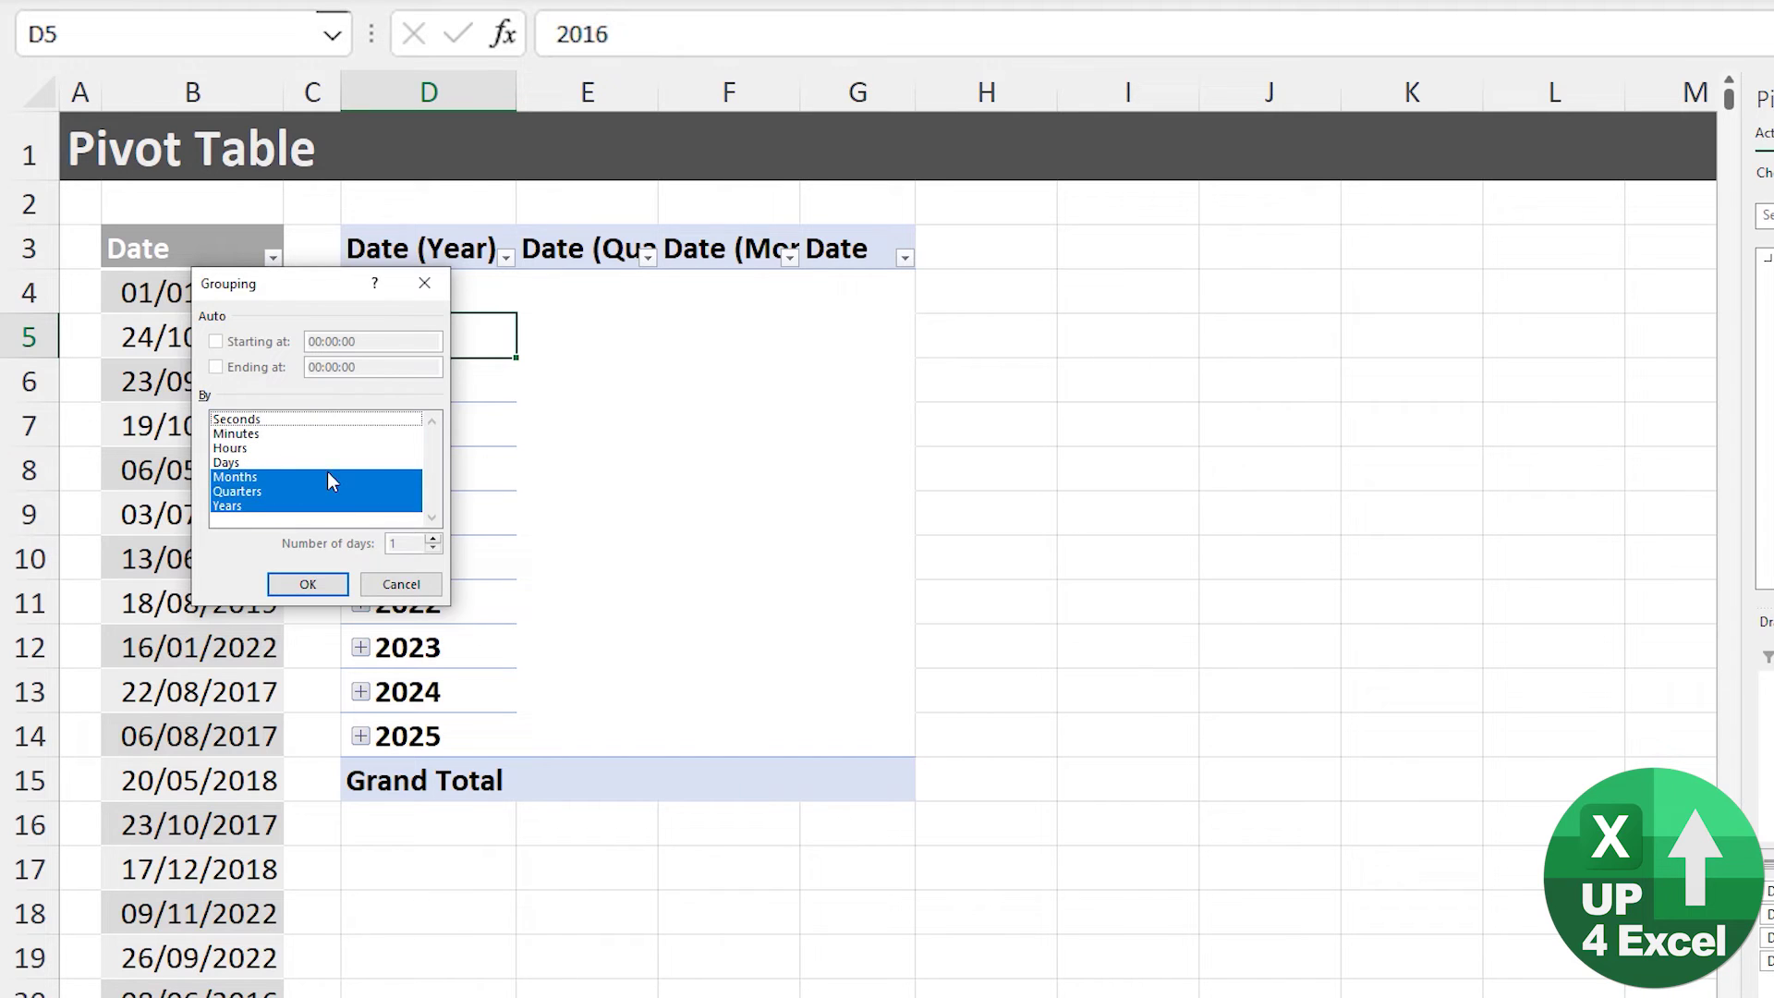
pyautogui.click(325, 587)
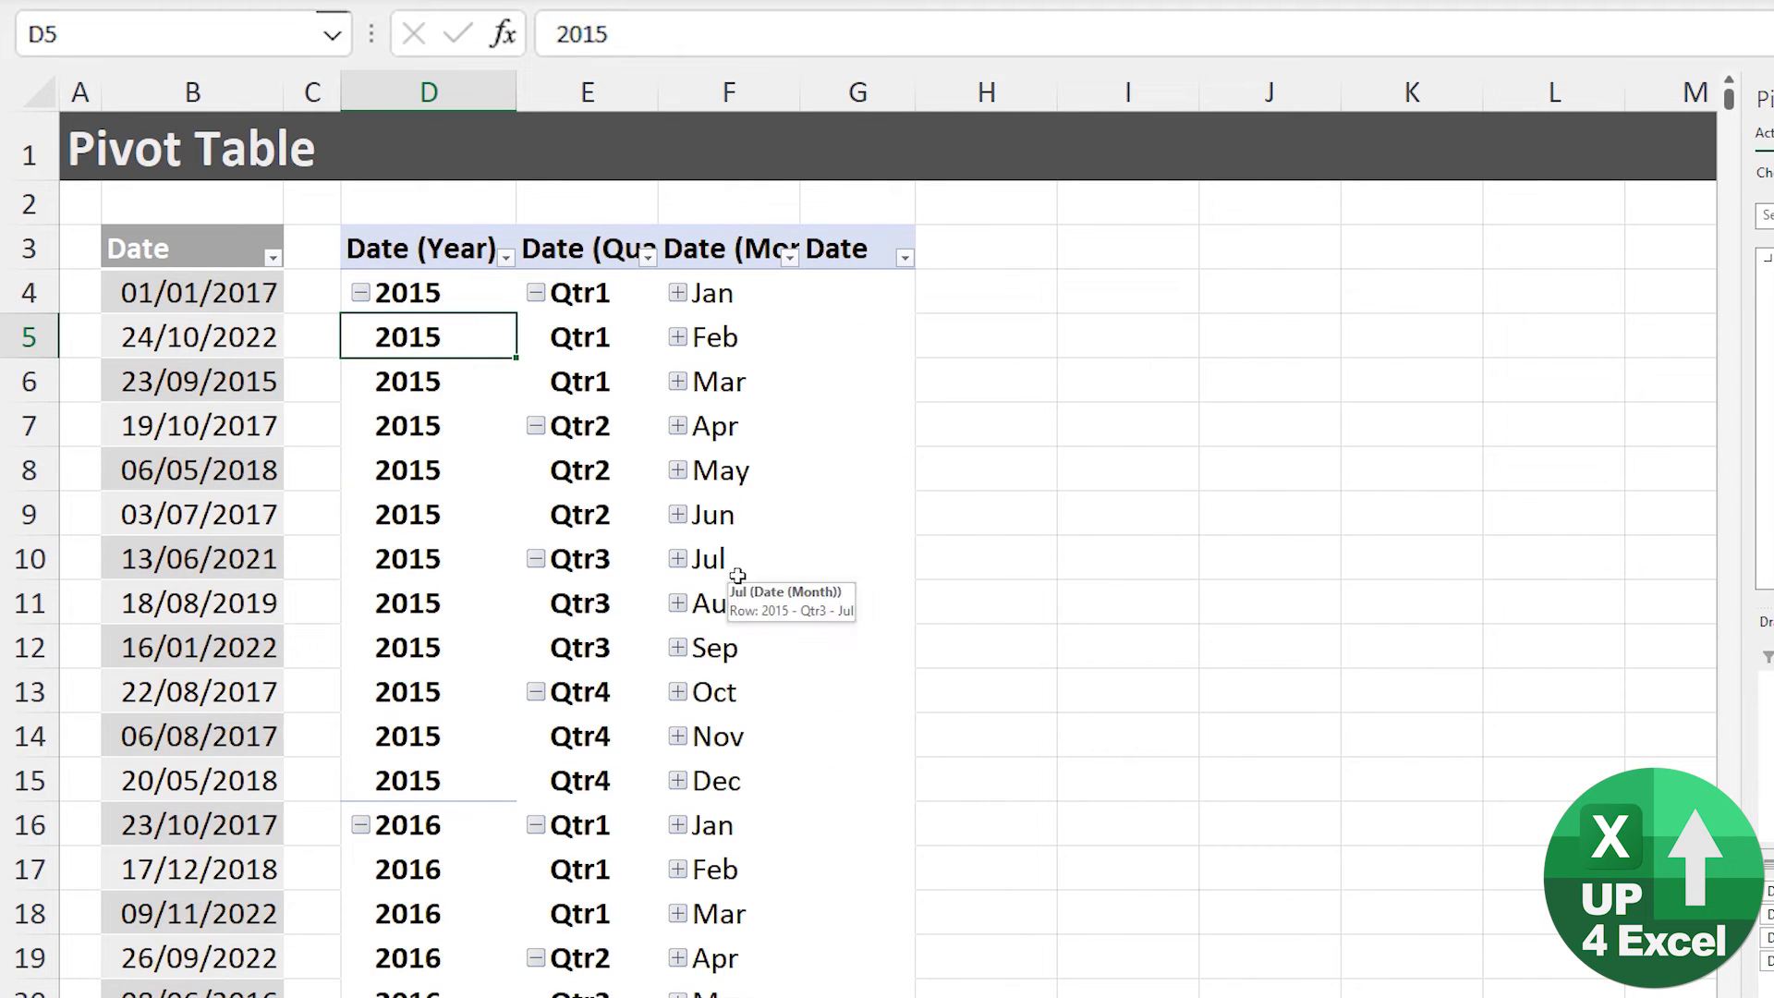
# Examine the pivot table's year, quarter and month columns from 2015 down to 2025
pyautogui.click(467, 435)
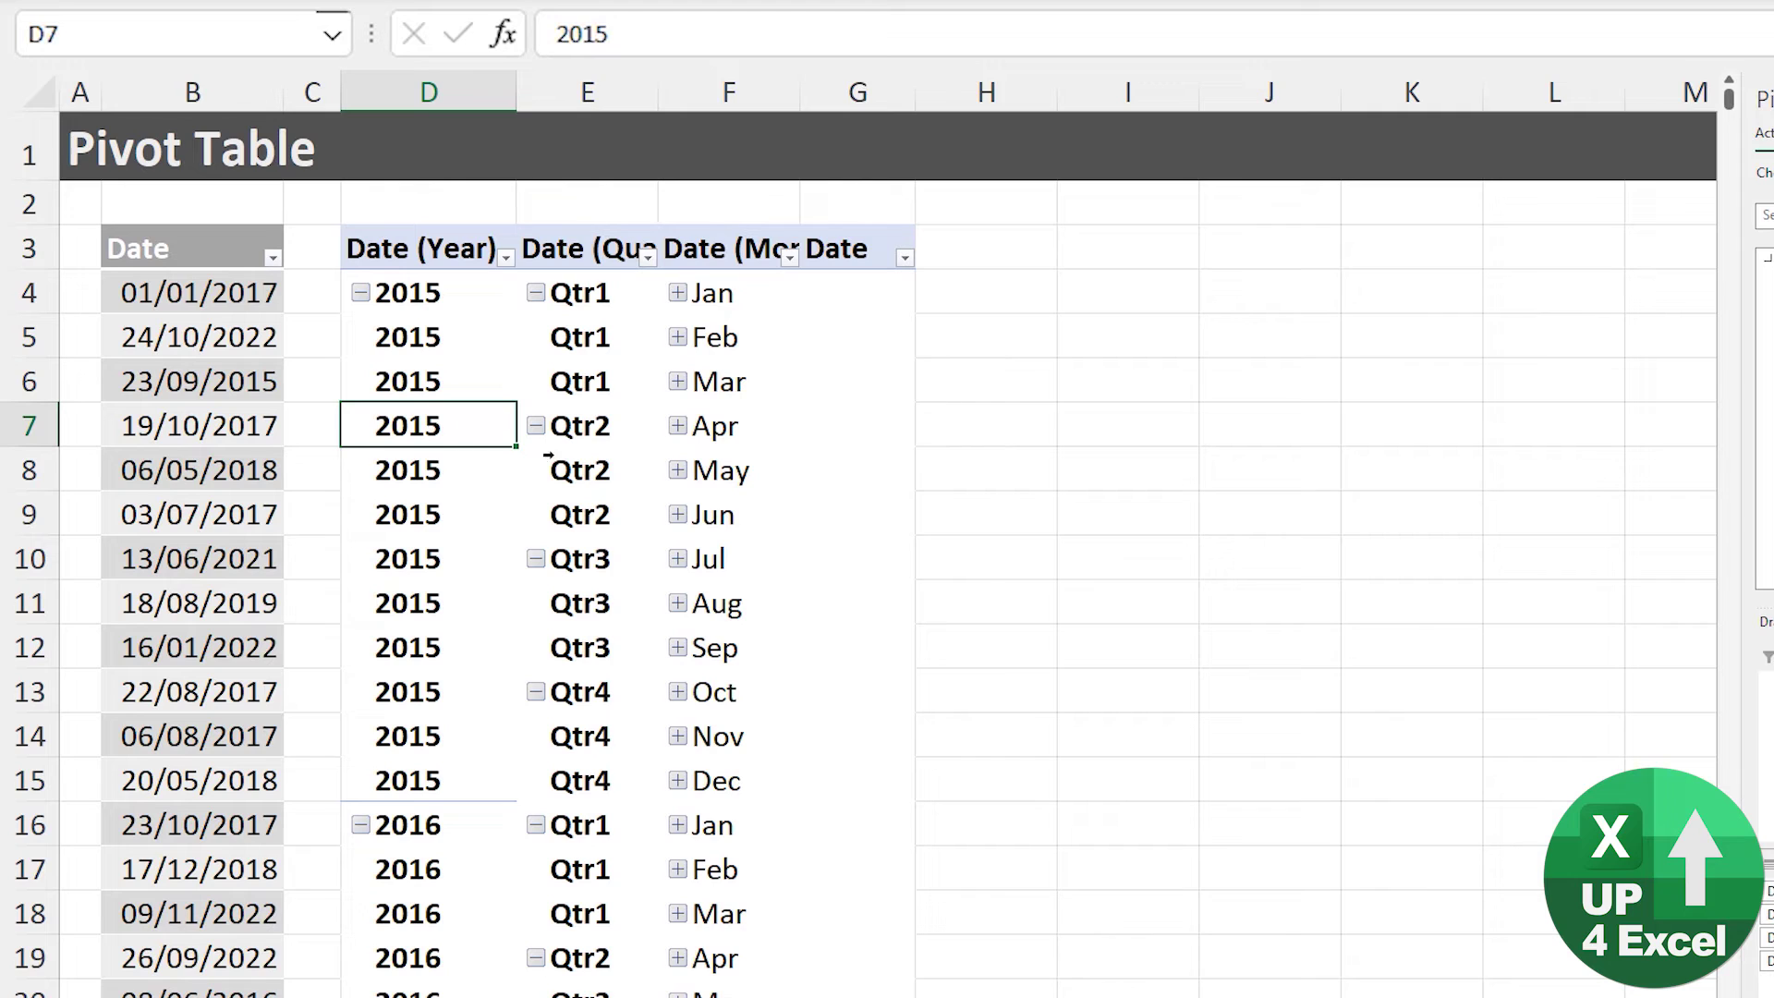
pyautogui.click(584, 427)
pyautogui.click(691, 434)
pyautogui.scroll(-6, 843, 644)
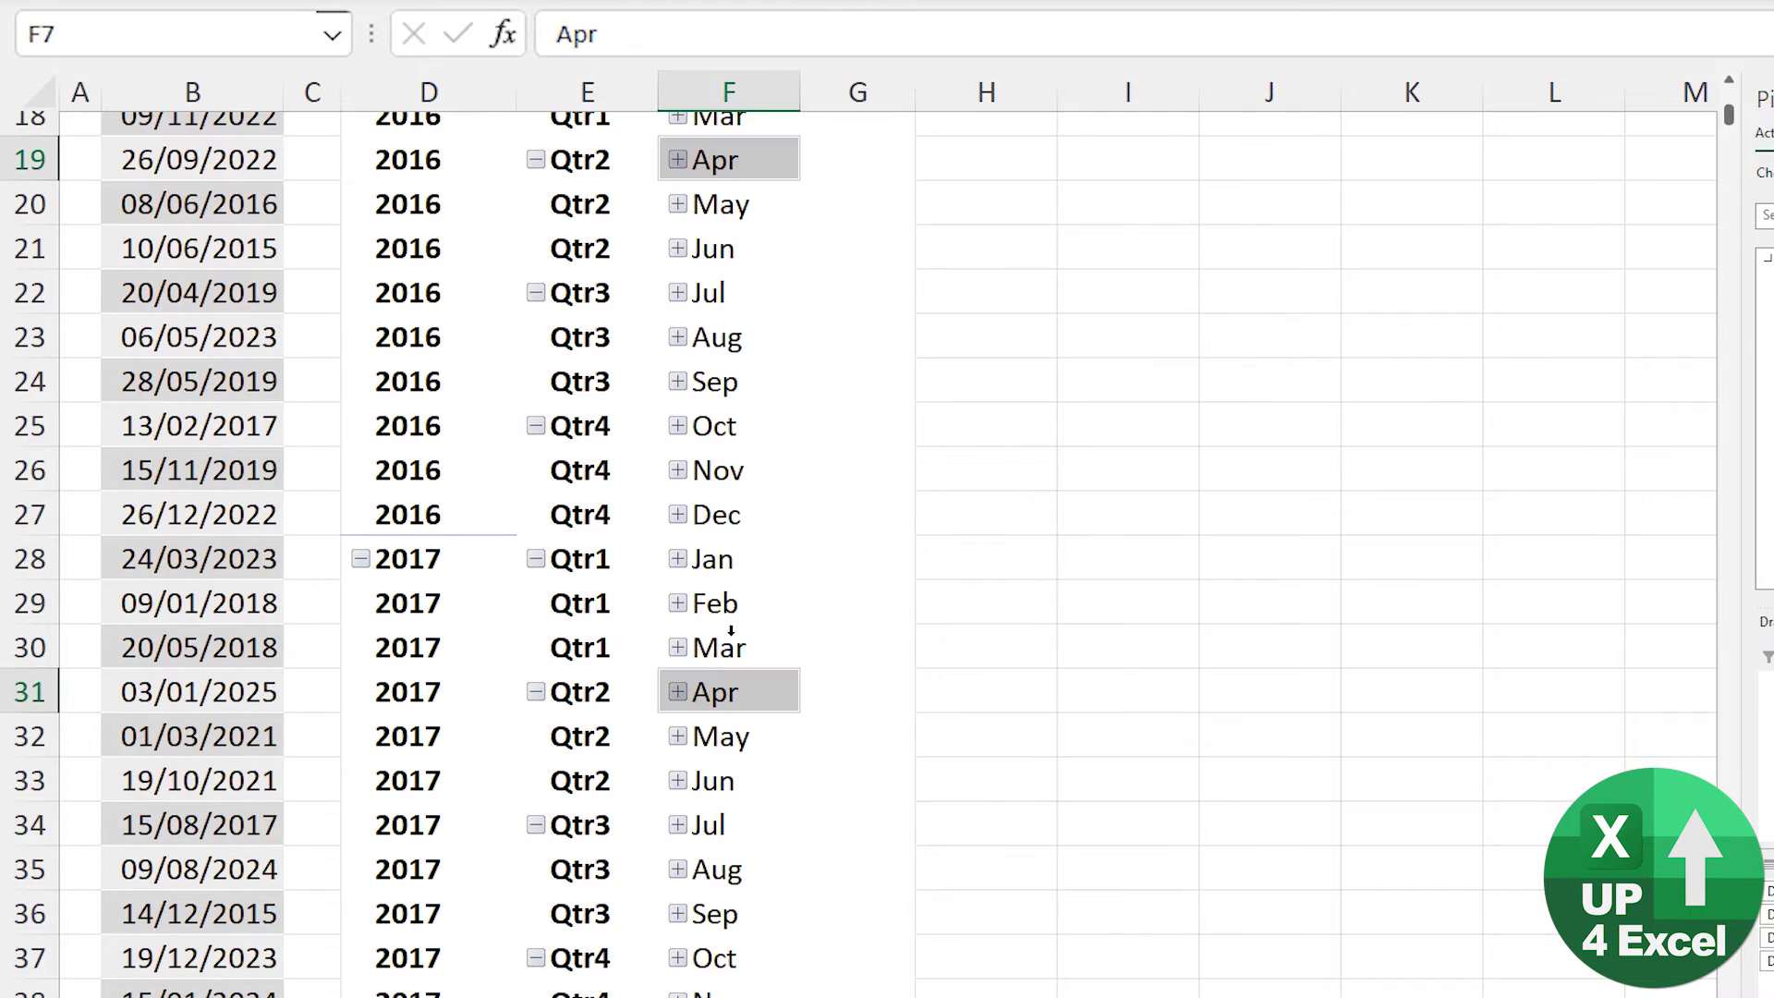
pyautogui.scroll(-20, 730, 634)
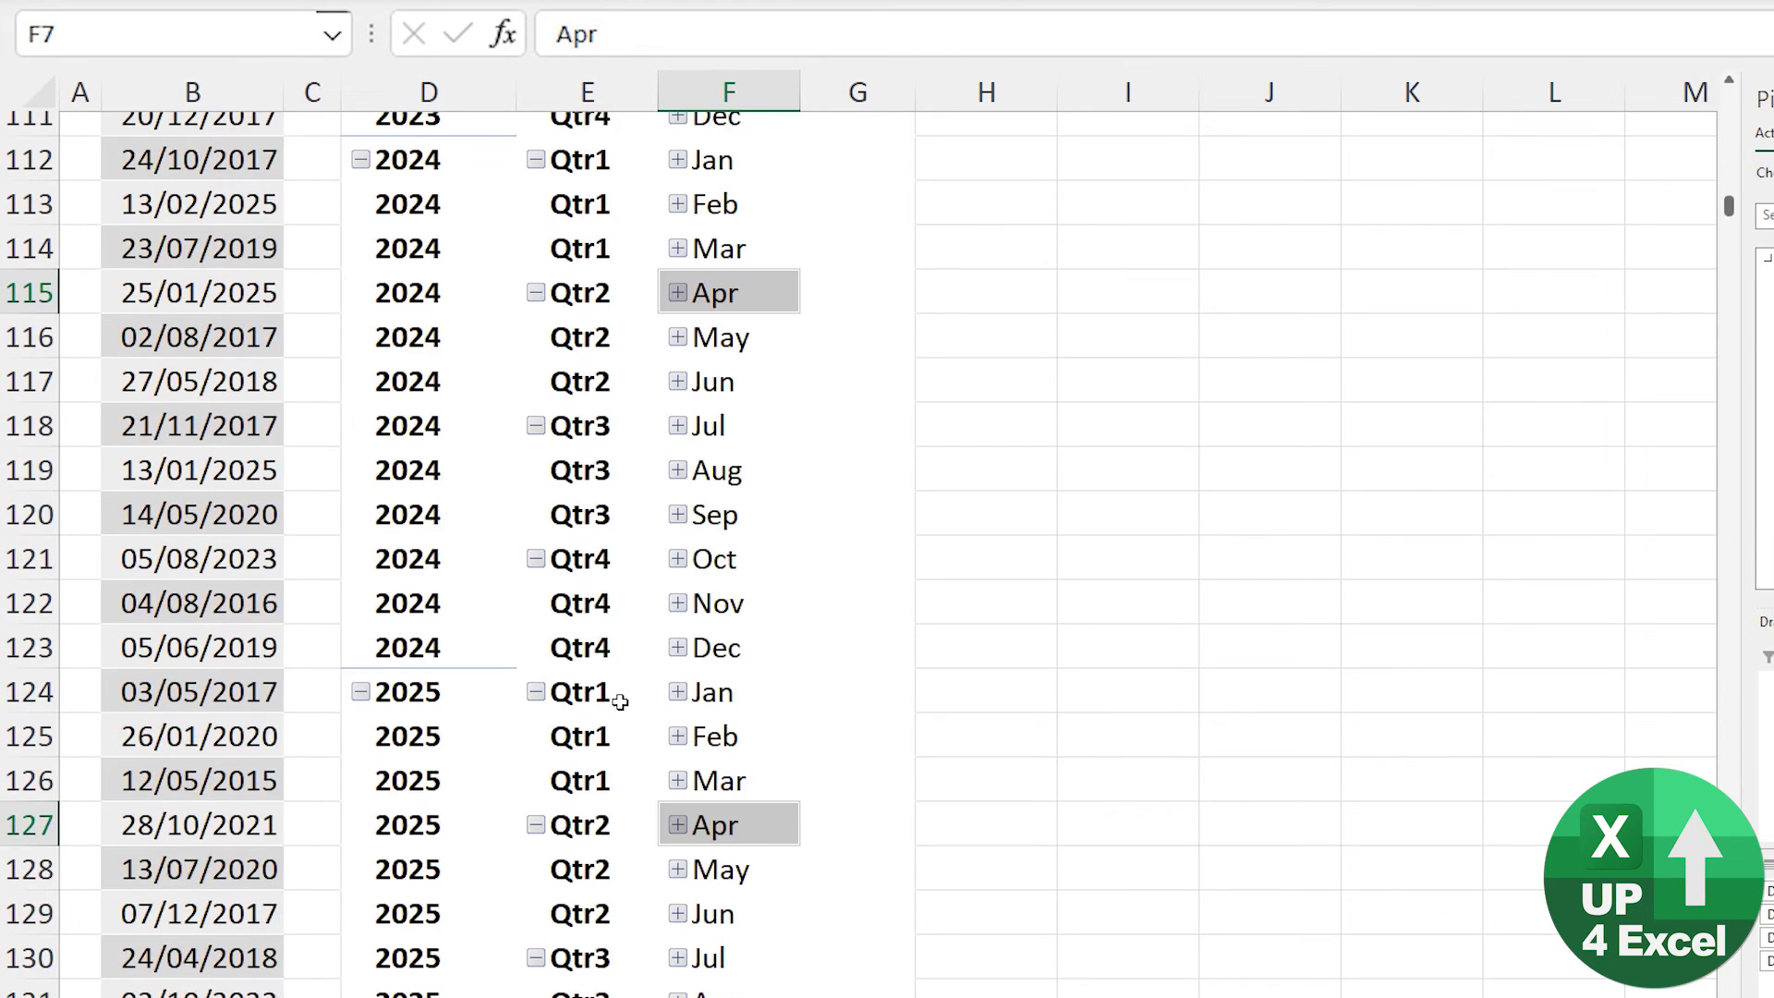
pyautogui.scroll(20, 619, 702)
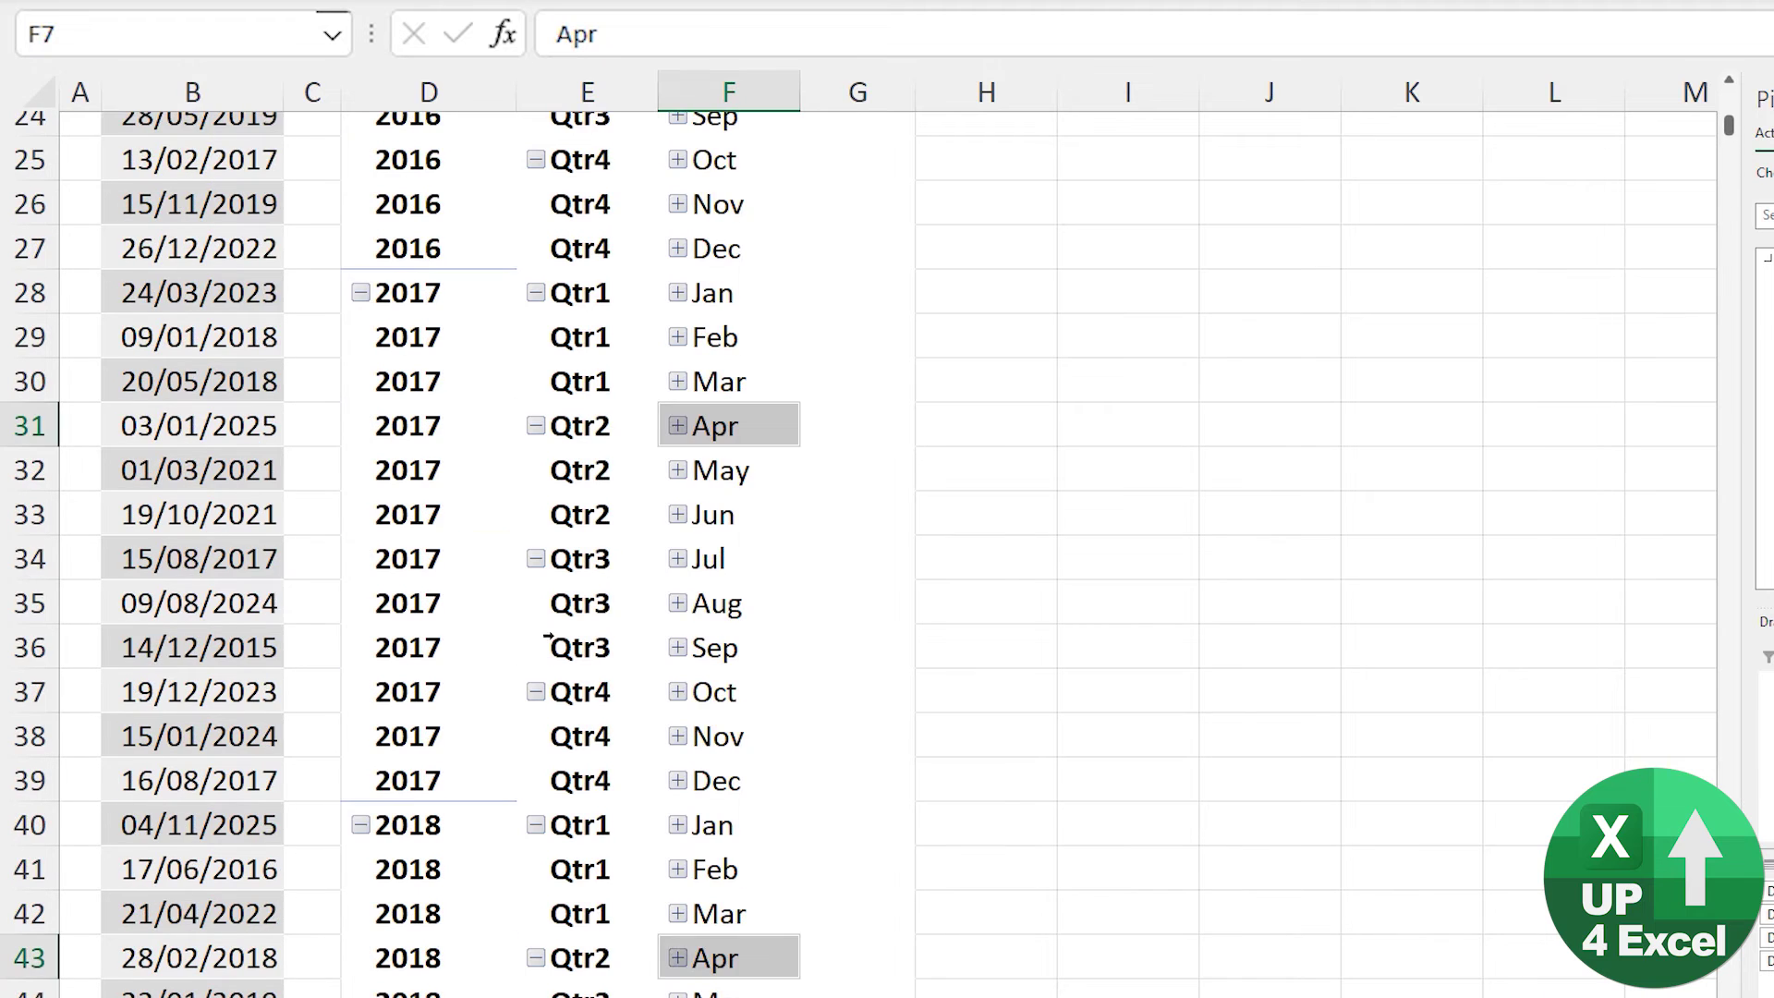
pyautogui.scroll(8, 548, 637)
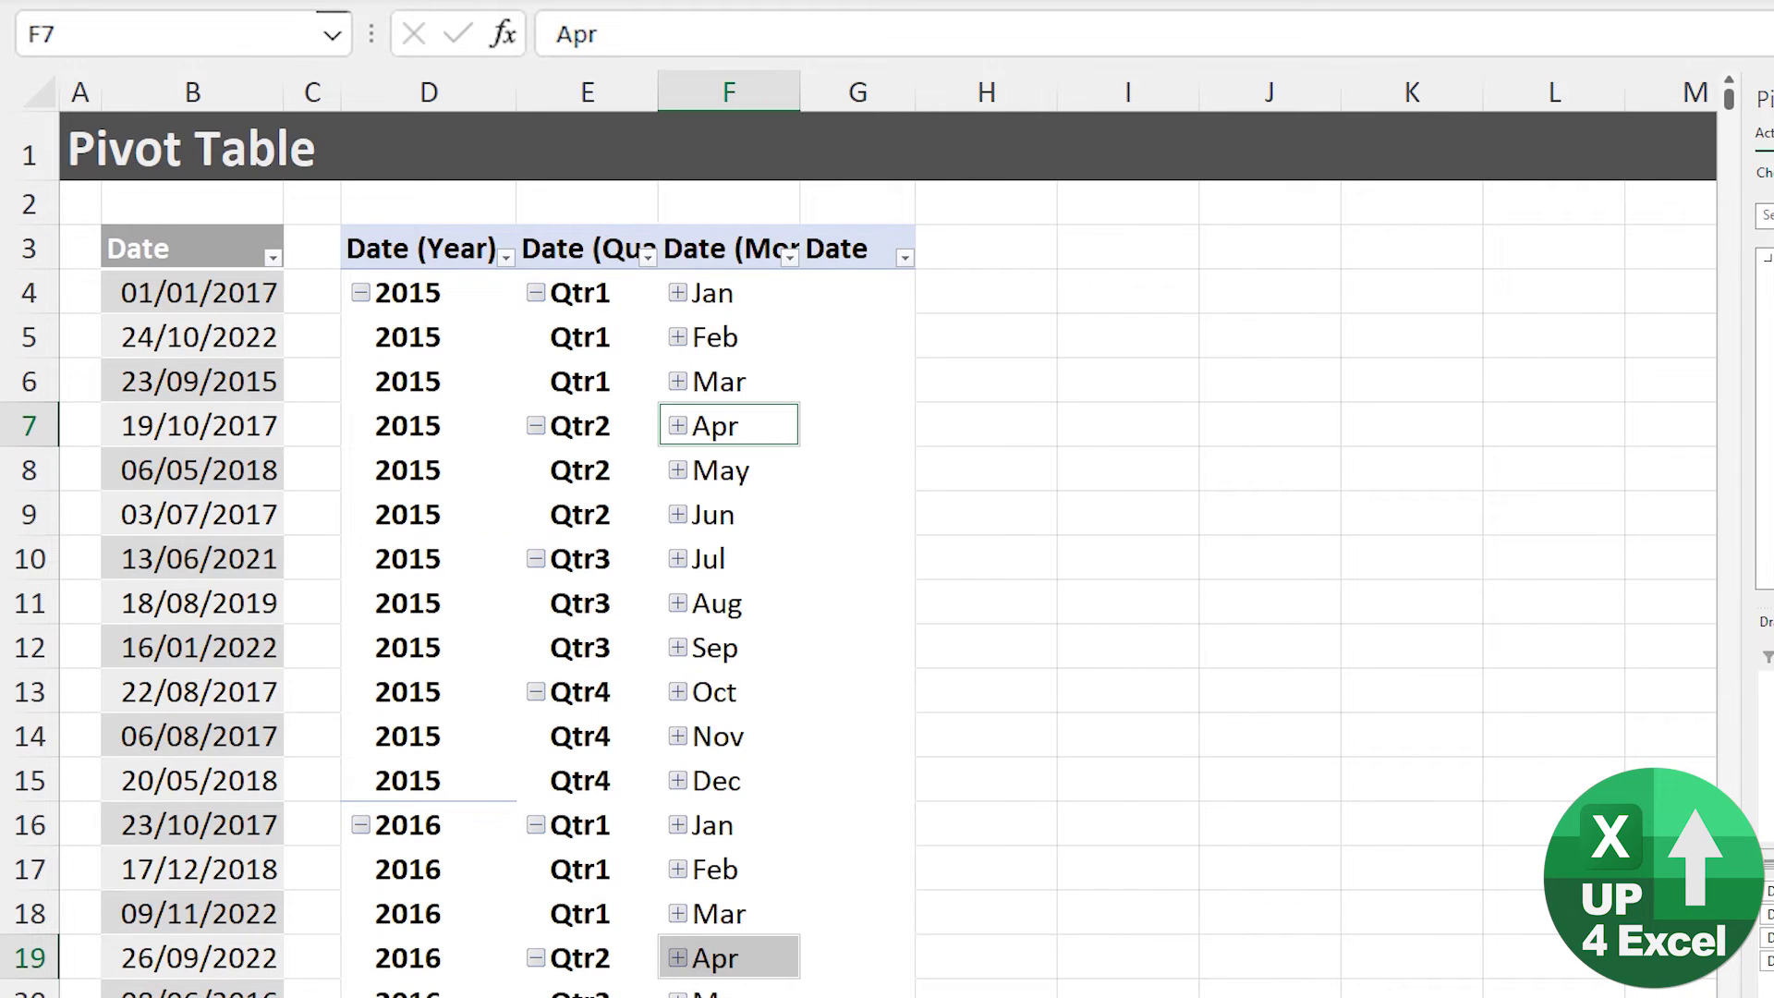
# Move Date (Quarter) from the pivot table's rows to its columns and remove the Date field from the rows
pyautogui.moveTo(1759, 99); pyautogui.dragTo(290, 198)
pyautogui.moveTo(444, 511); pyautogui.dragTo(605, 965)
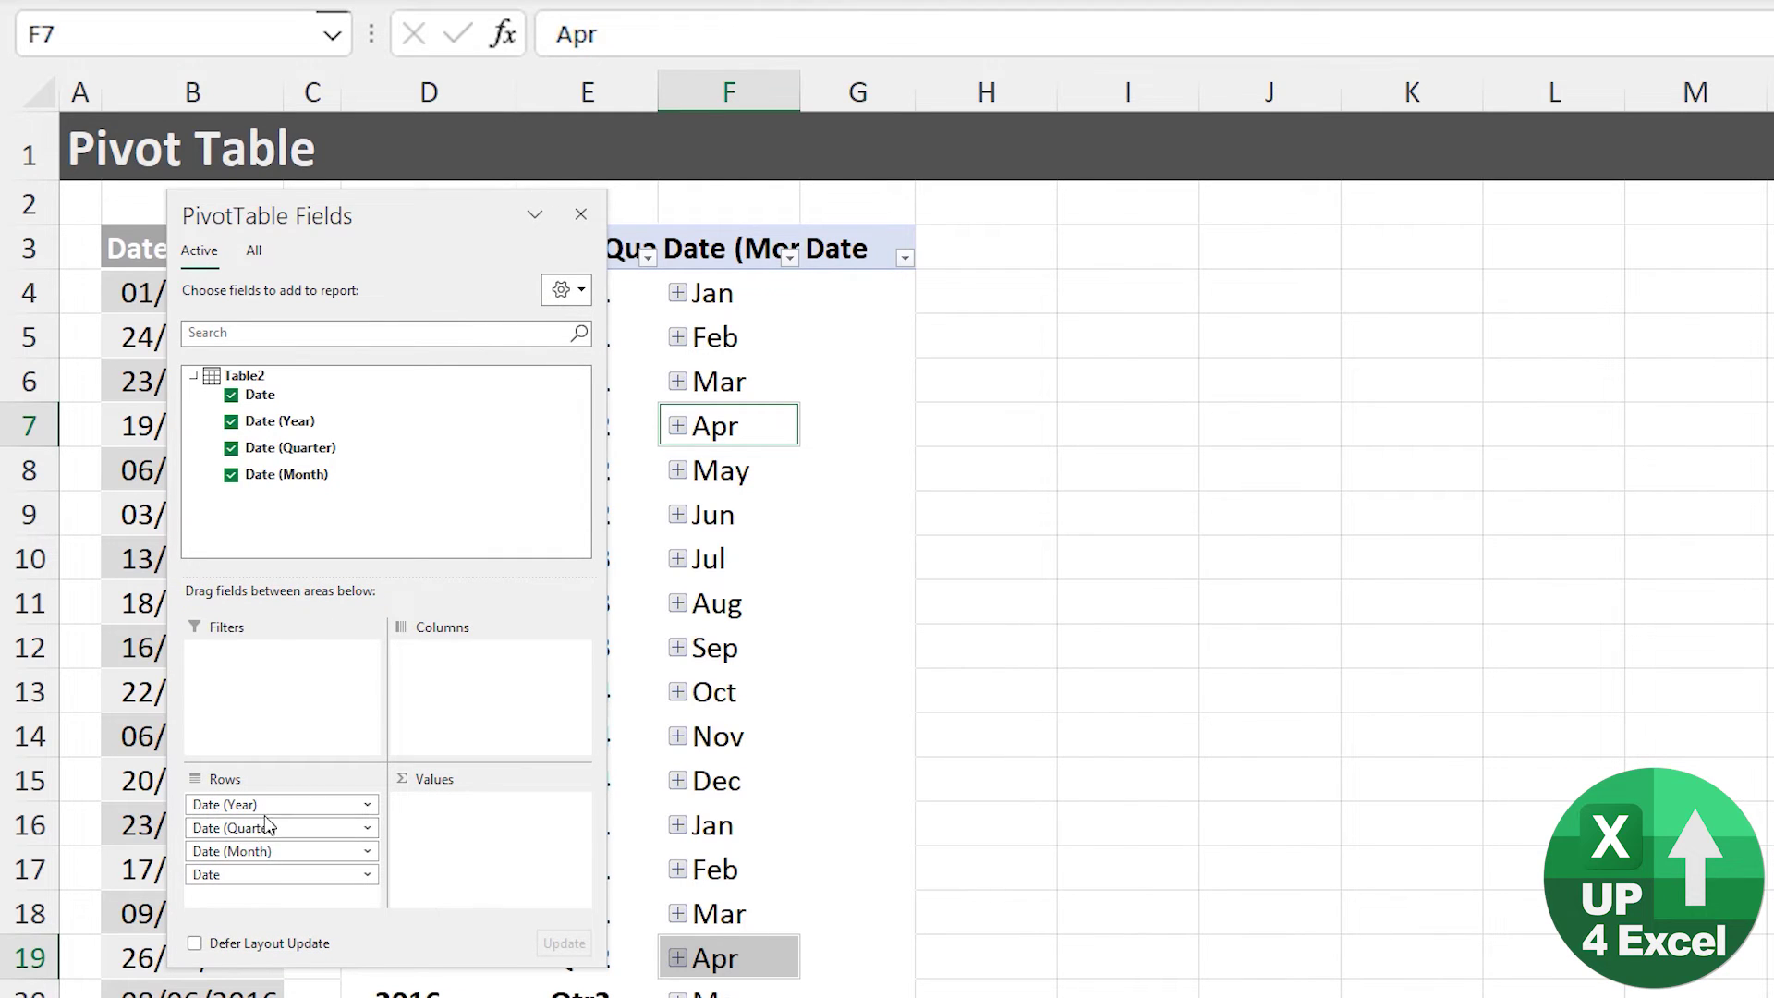
pyautogui.moveTo(268, 834); pyautogui.dragTo(567, 667)
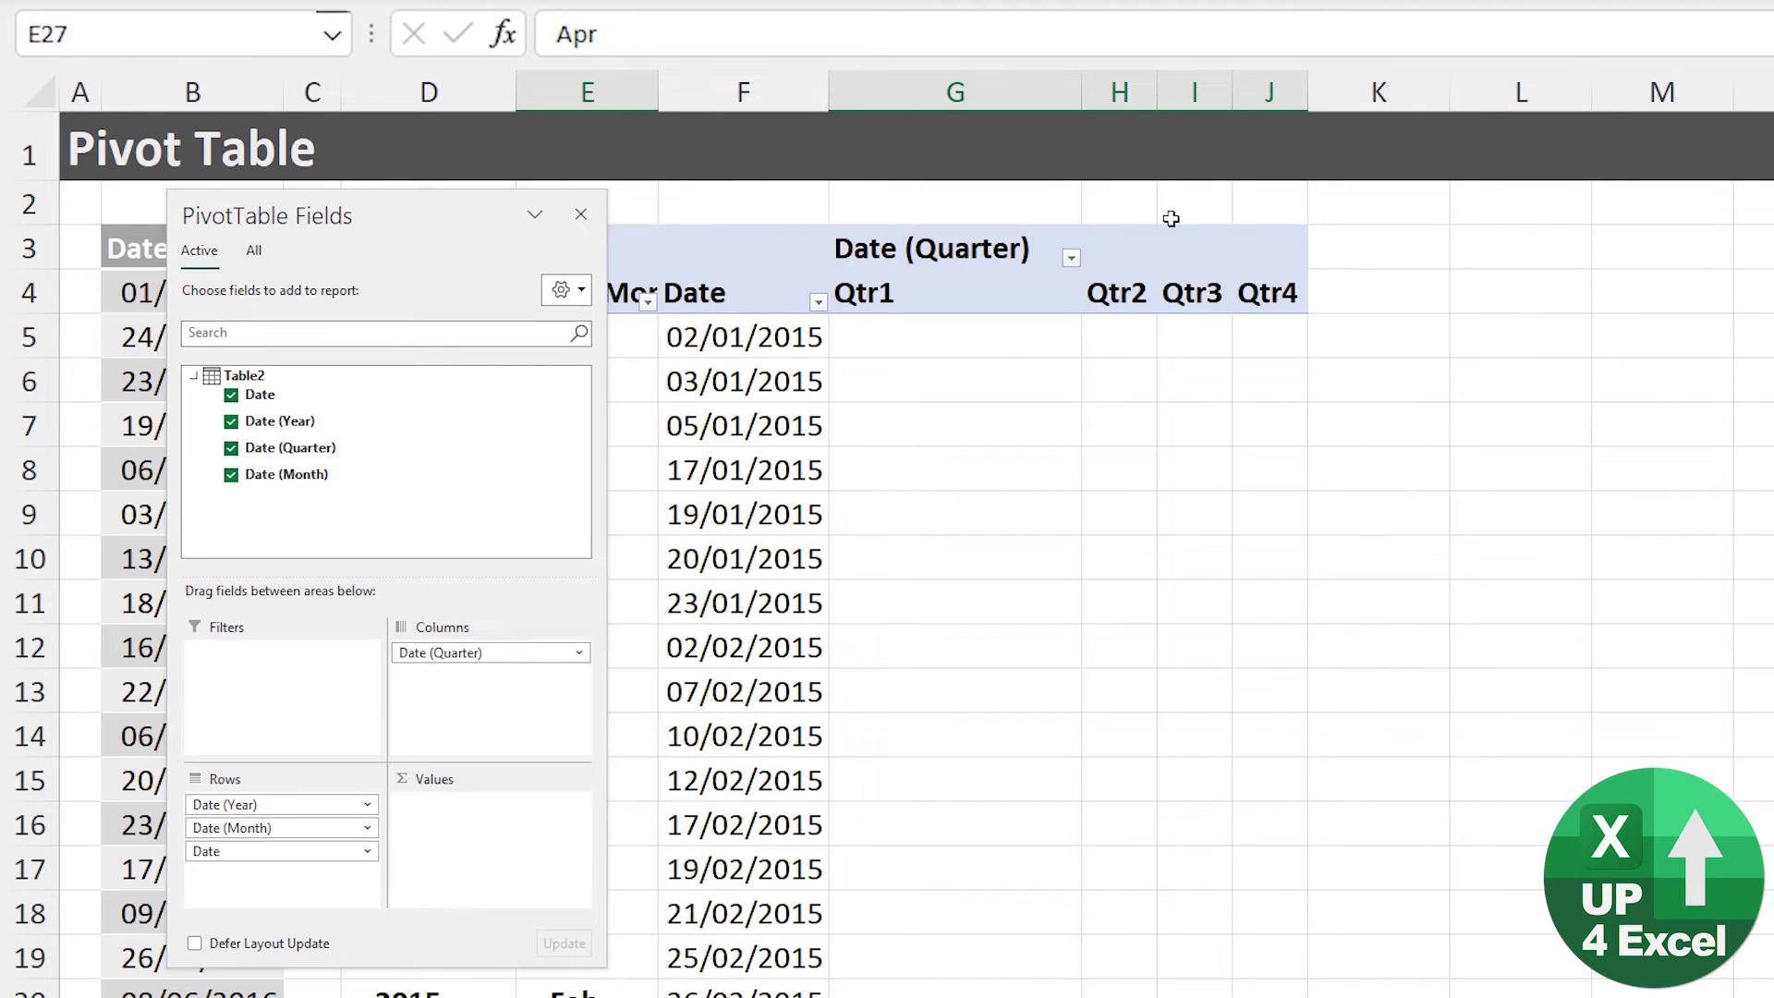
pyautogui.moveTo(296, 851); pyautogui.dragTo(430, 504)
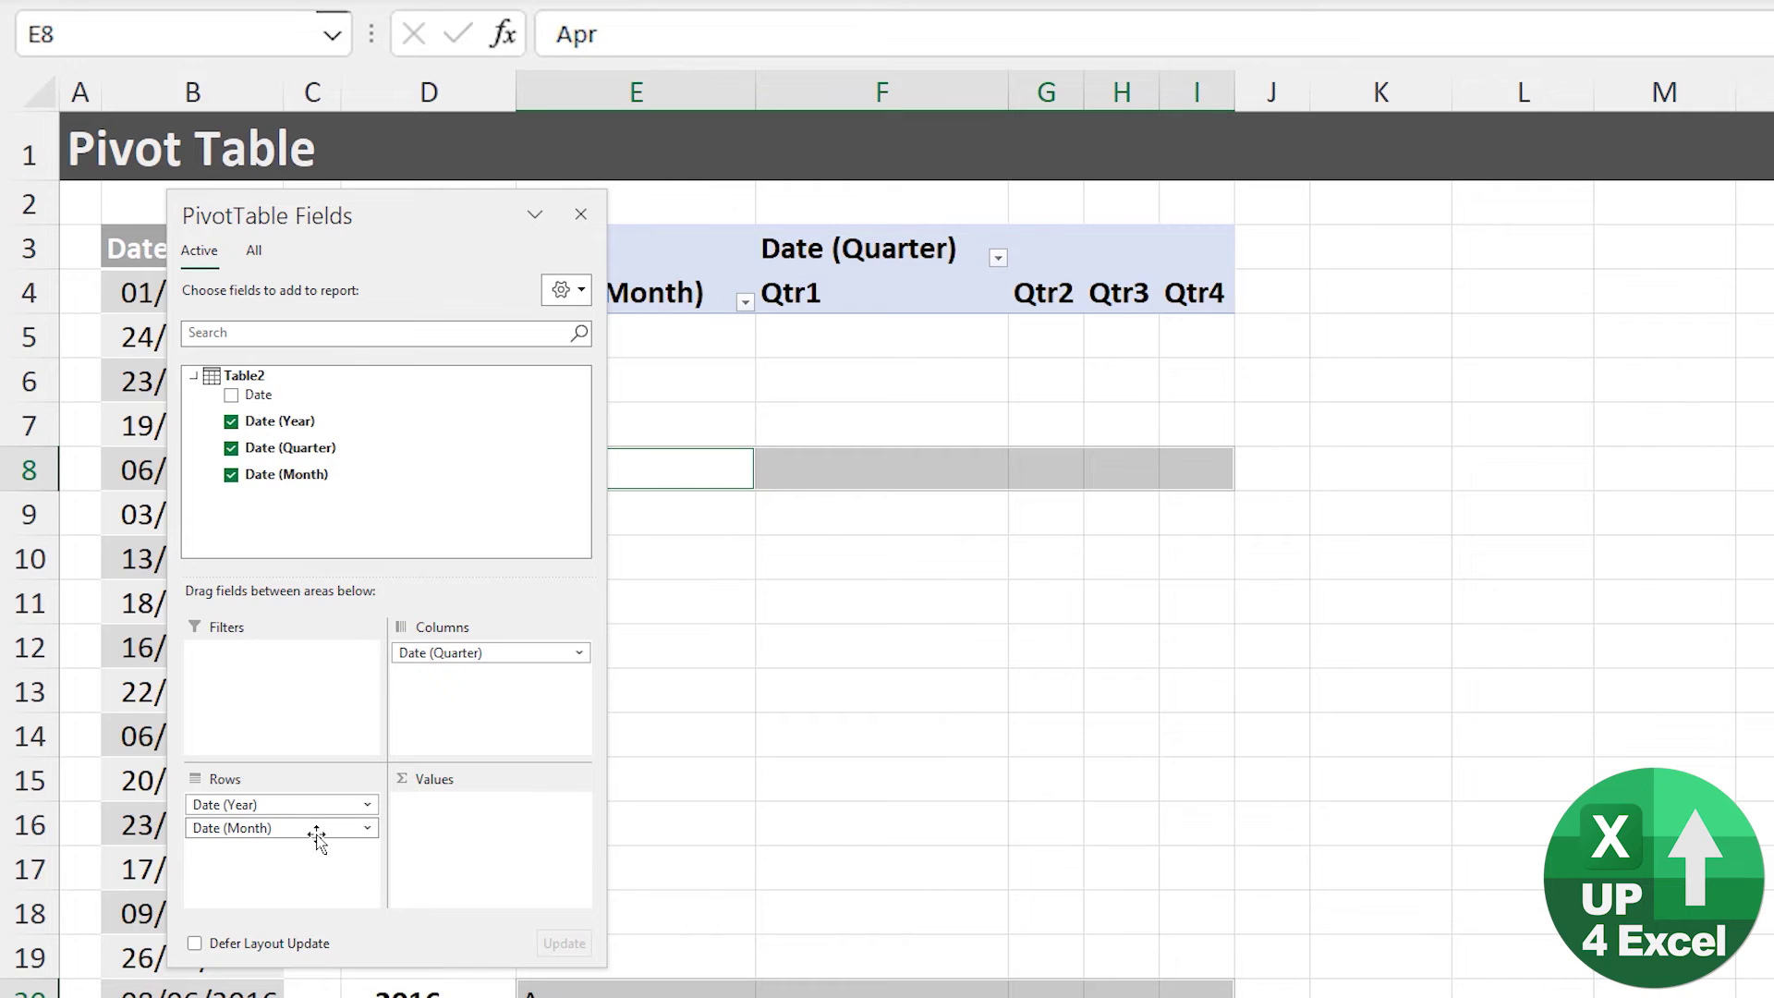
# Remove Date (Month) from the pivot table's rows and narrow the Qtr1 column
pyautogui.moveTo(316, 829); pyautogui.dragTo(353, 496)
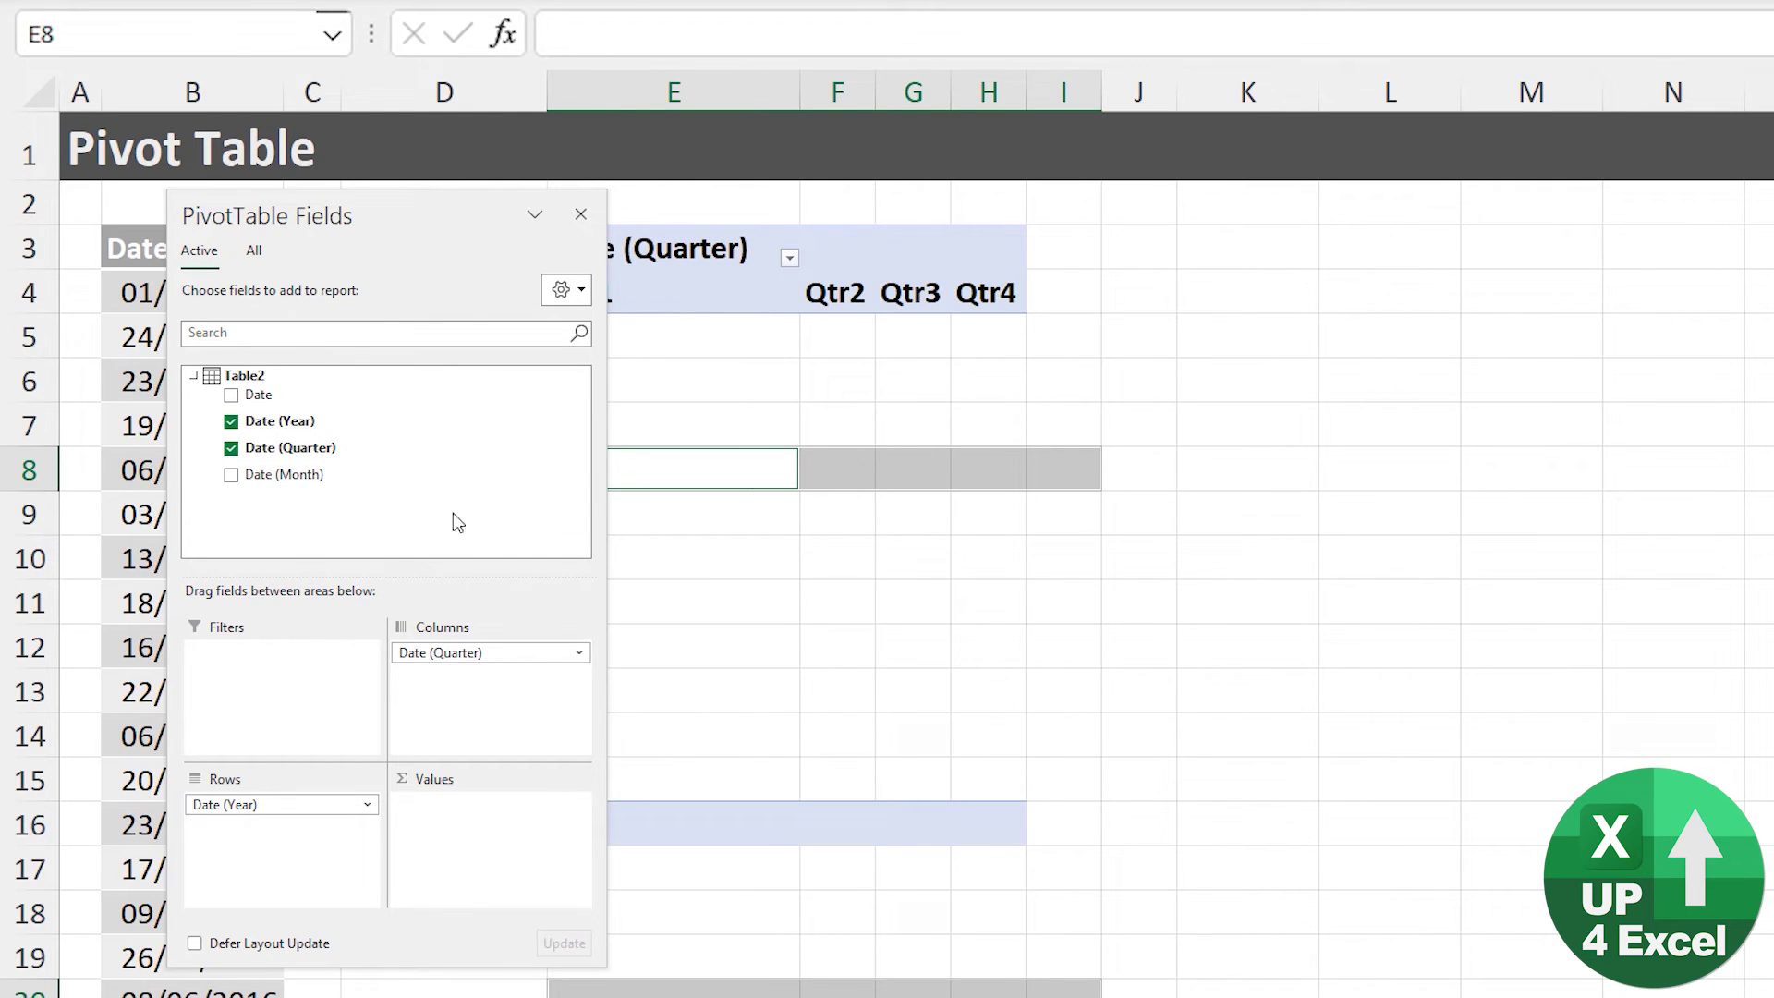
pyautogui.click(580, 214)
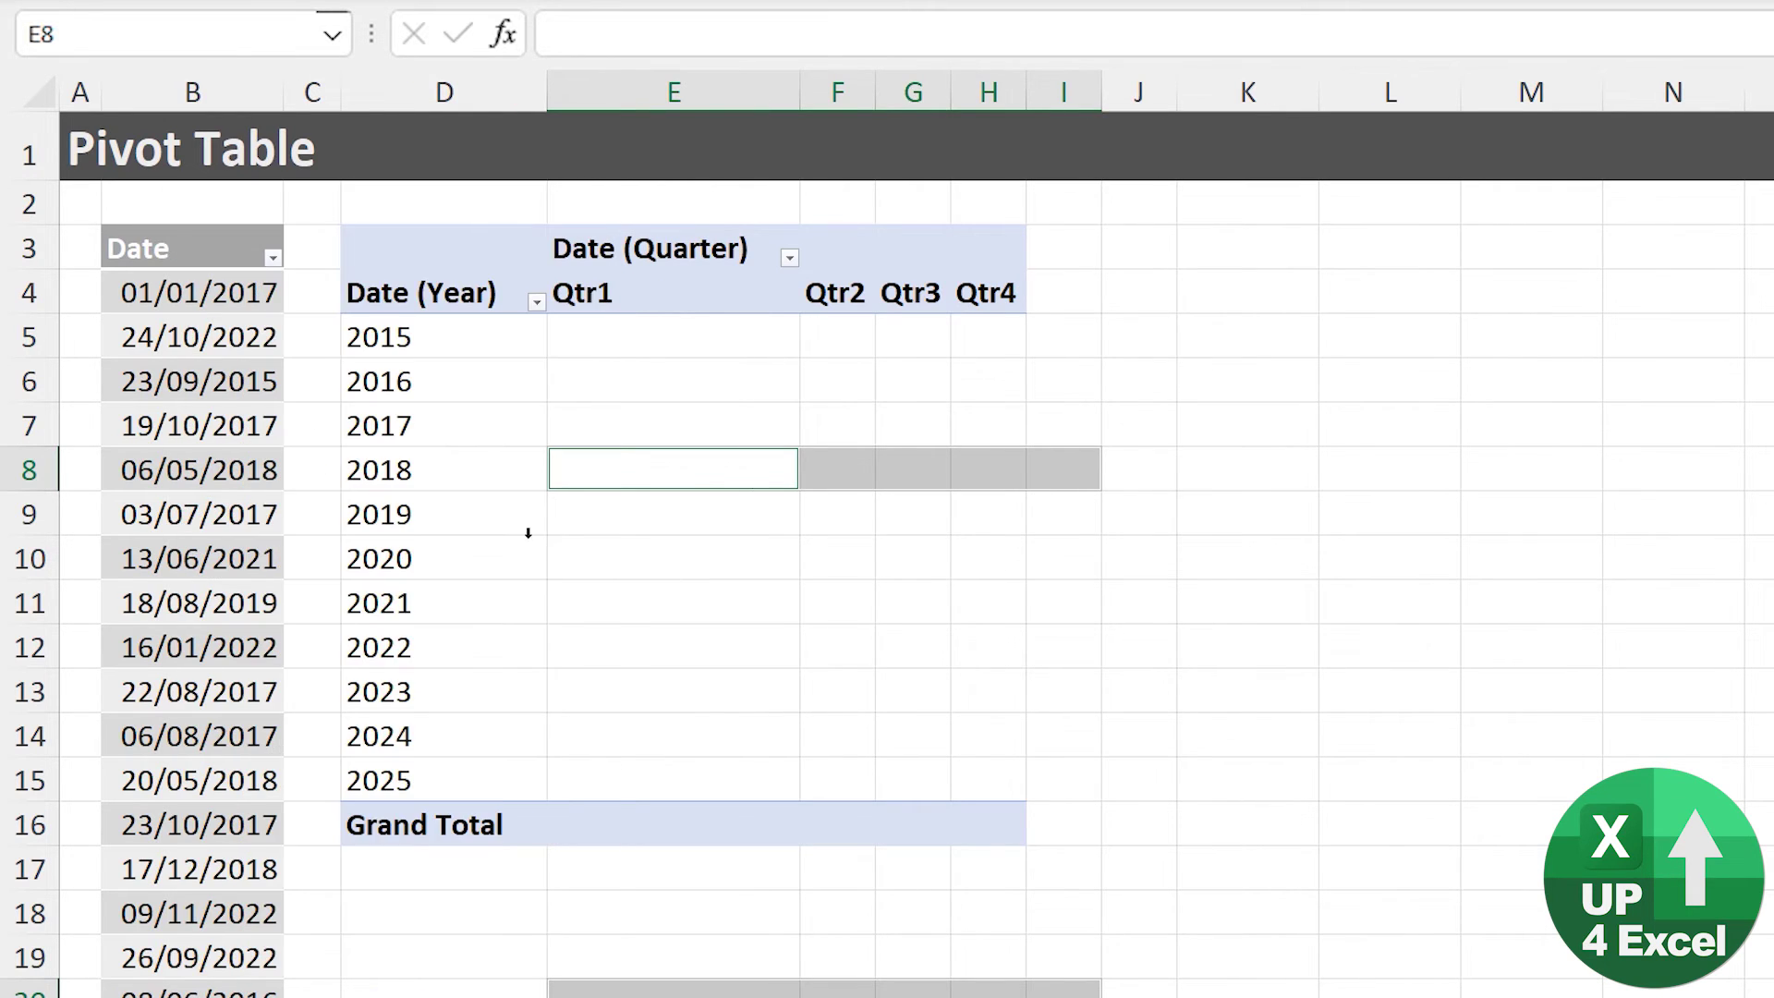
pyautogui.moveTo(536, 561); pyautogui.dragTo(541, 530)
pyautogui.moveTo(799, 93); pyautogui.dragTo(669, 120)
pyautogui.click(420, 348)
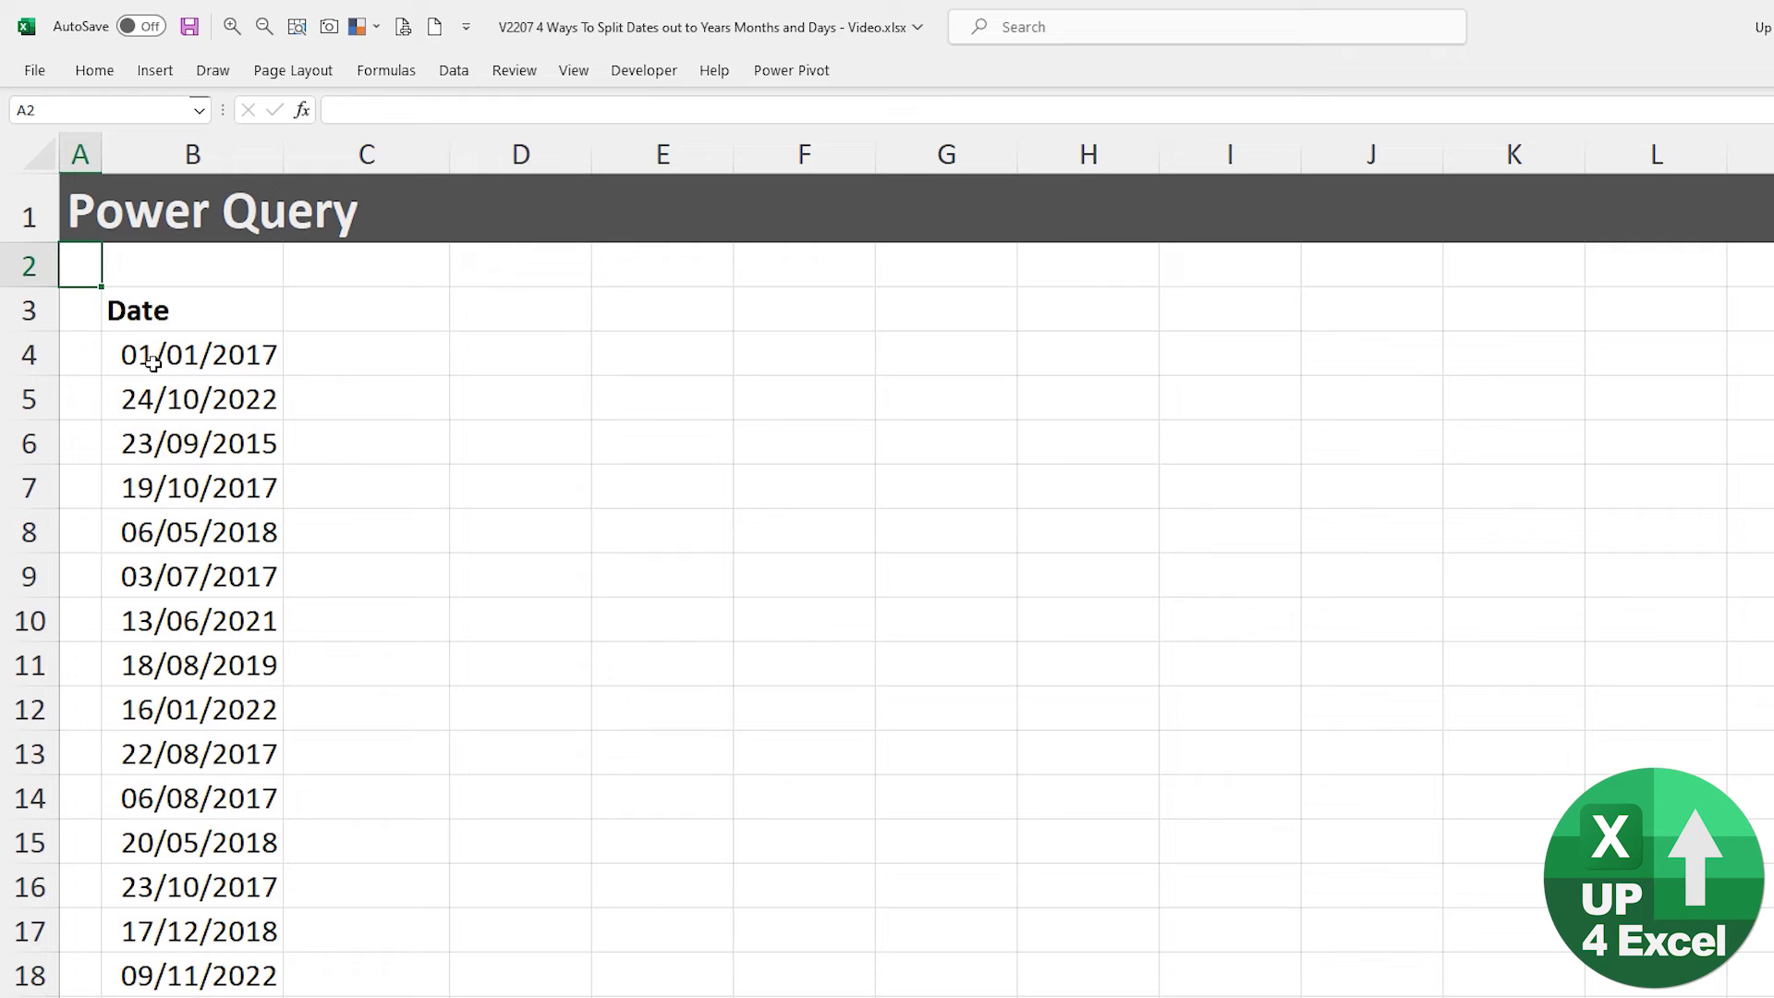
# Convert the date list on the Power Query sheet, B3:B1002, into a table with headers
pyautogui.click(184, 347)
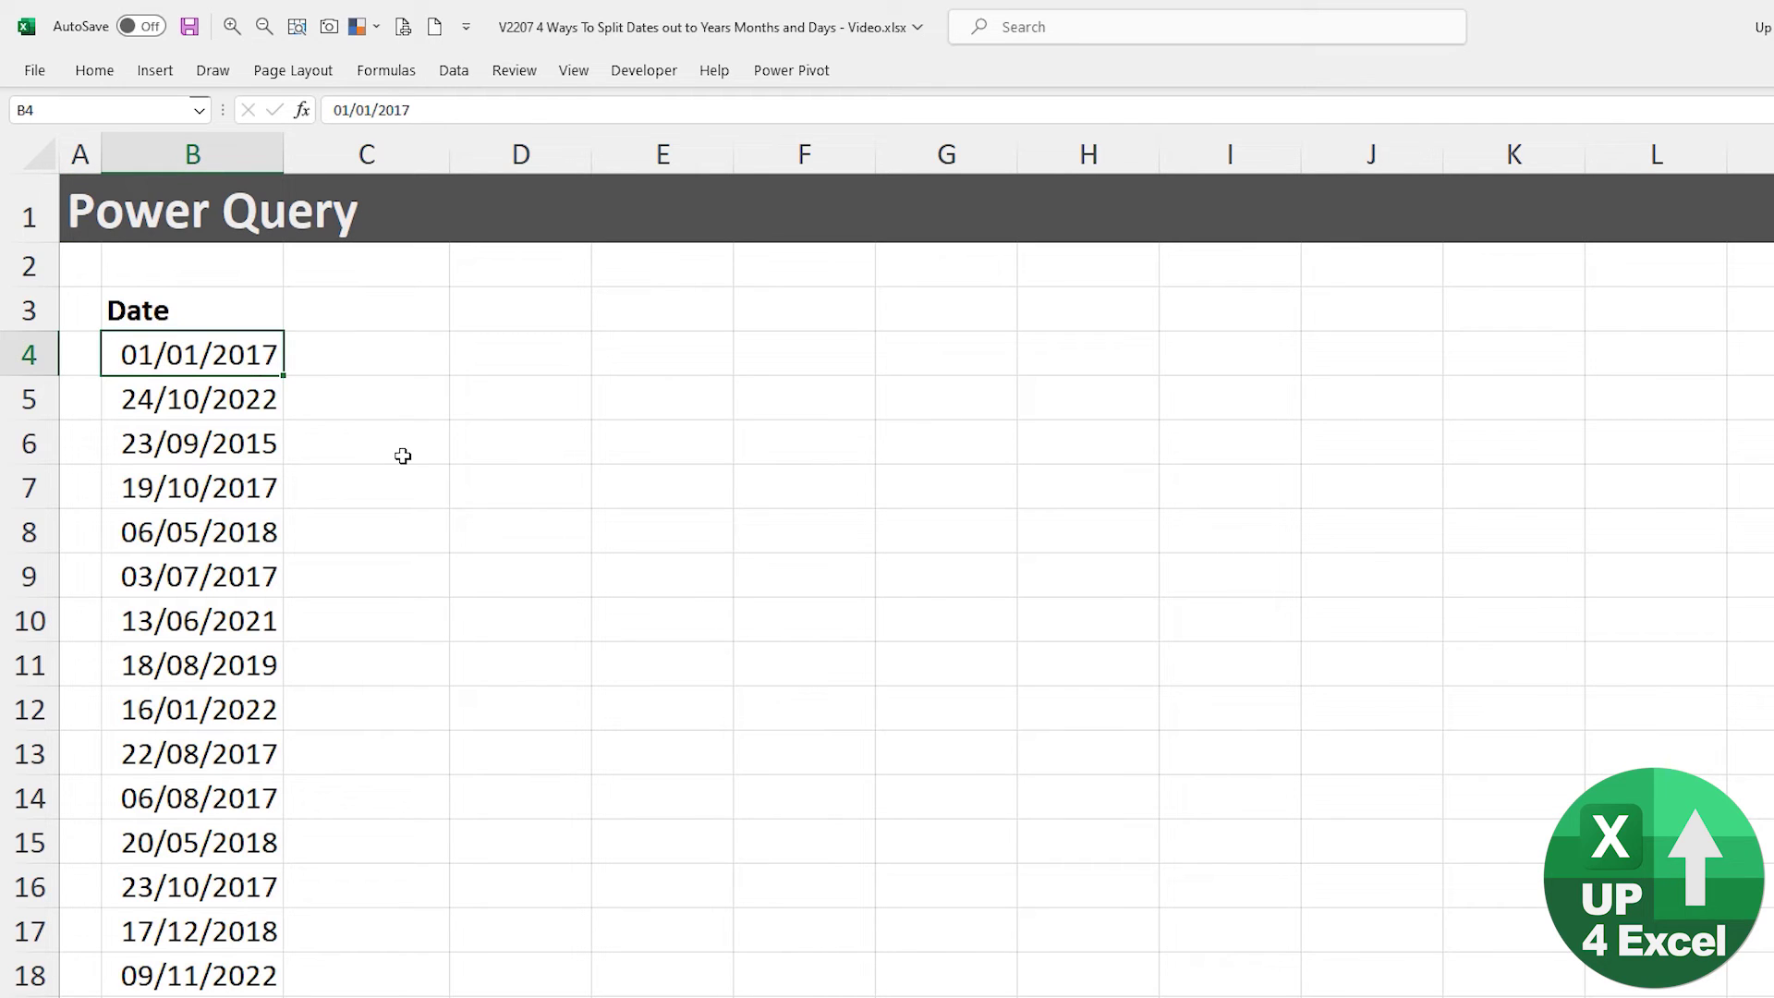
pyautogui.hotkey('ctrl', 't')
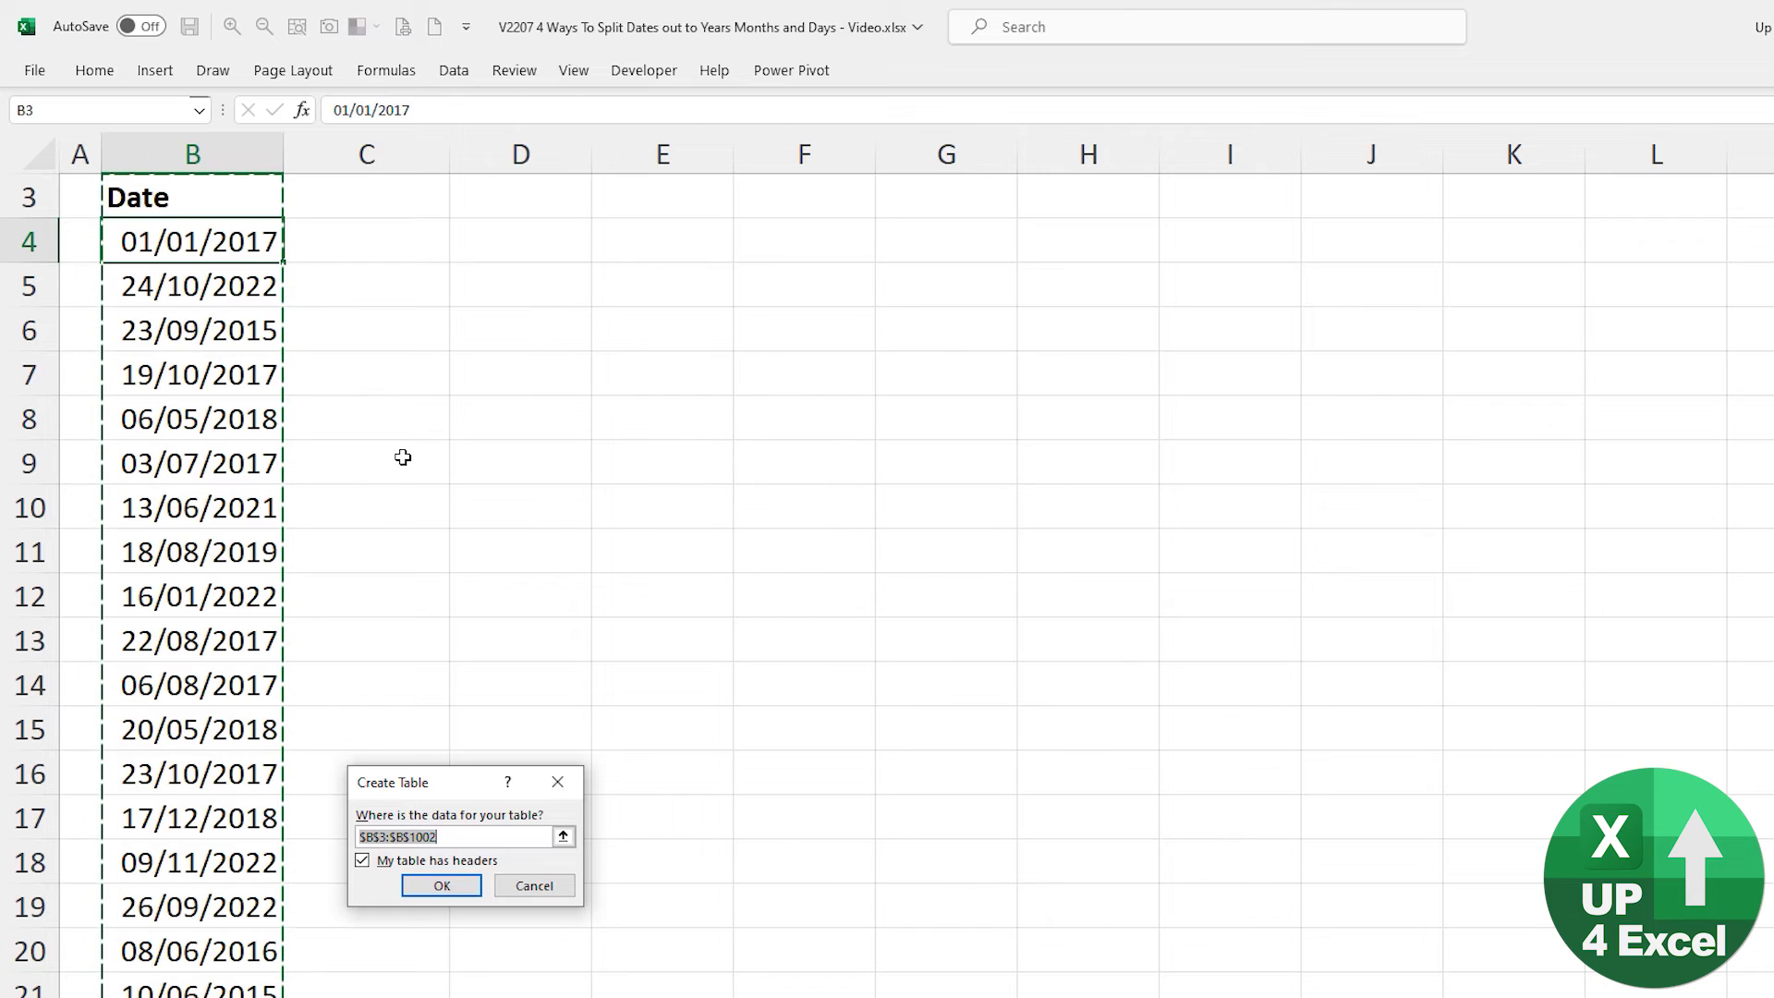
pyautogui.press('Return')
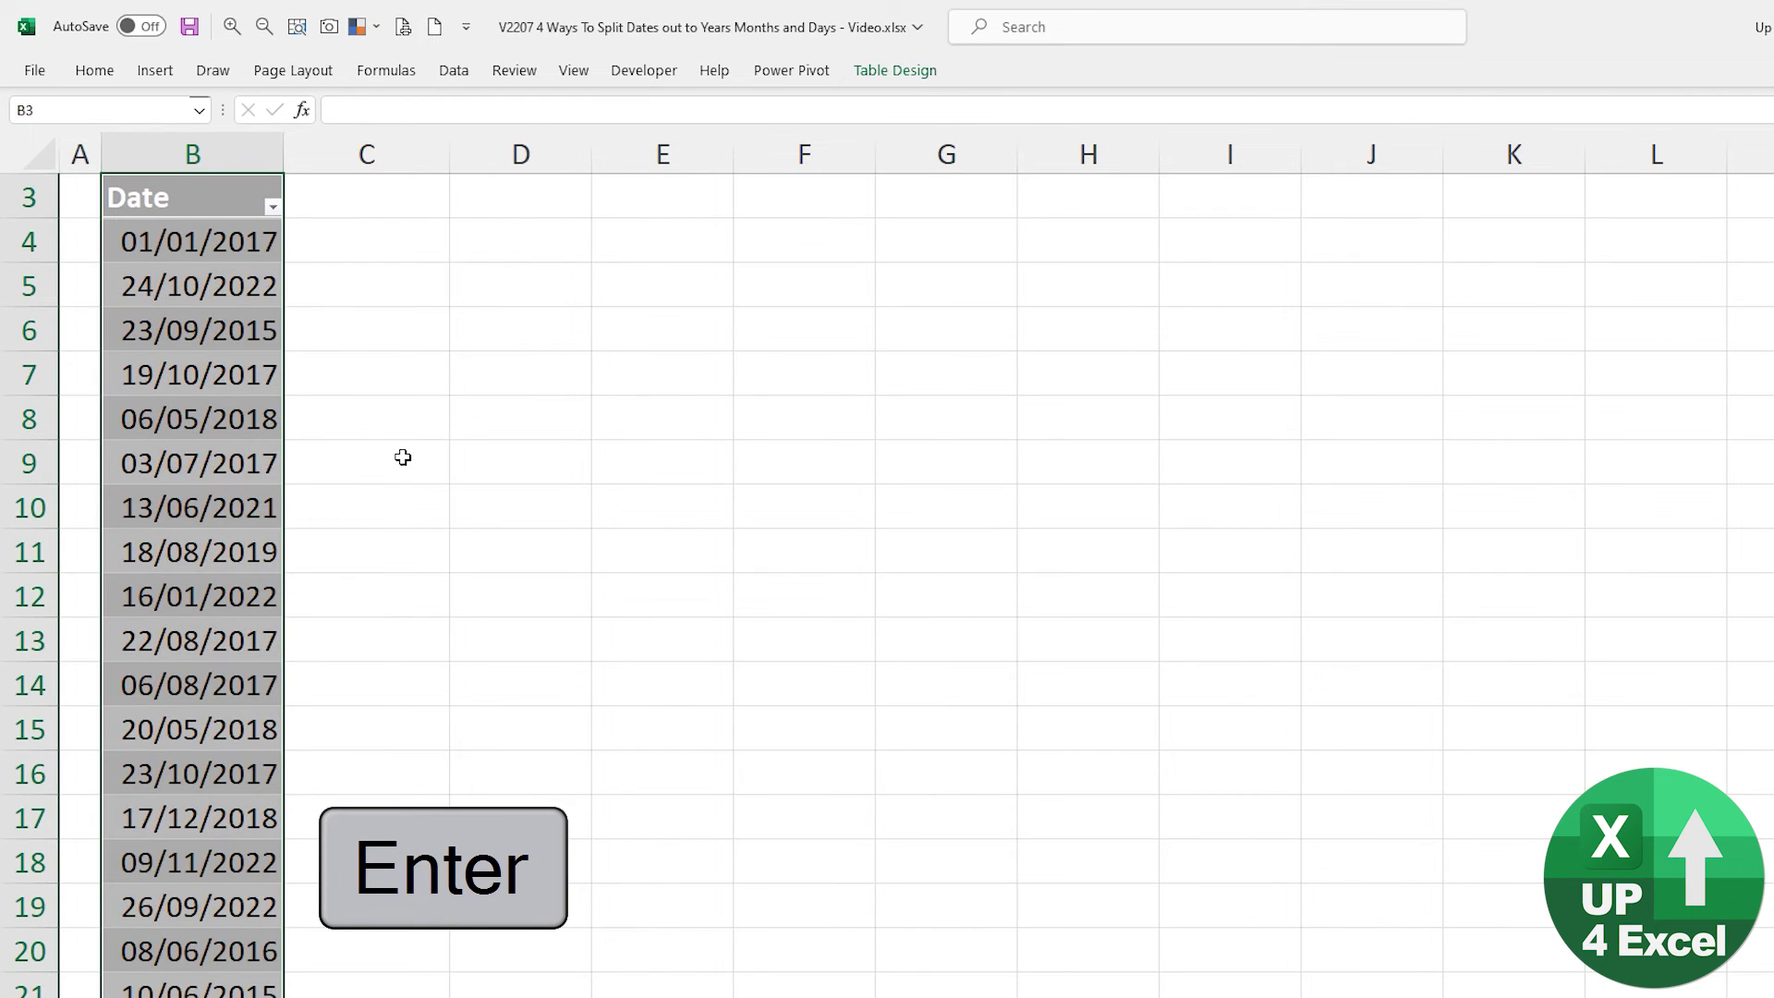
pyautogui.press('Up')
pyautogui.press('Down')
pyautogui.press('Down')
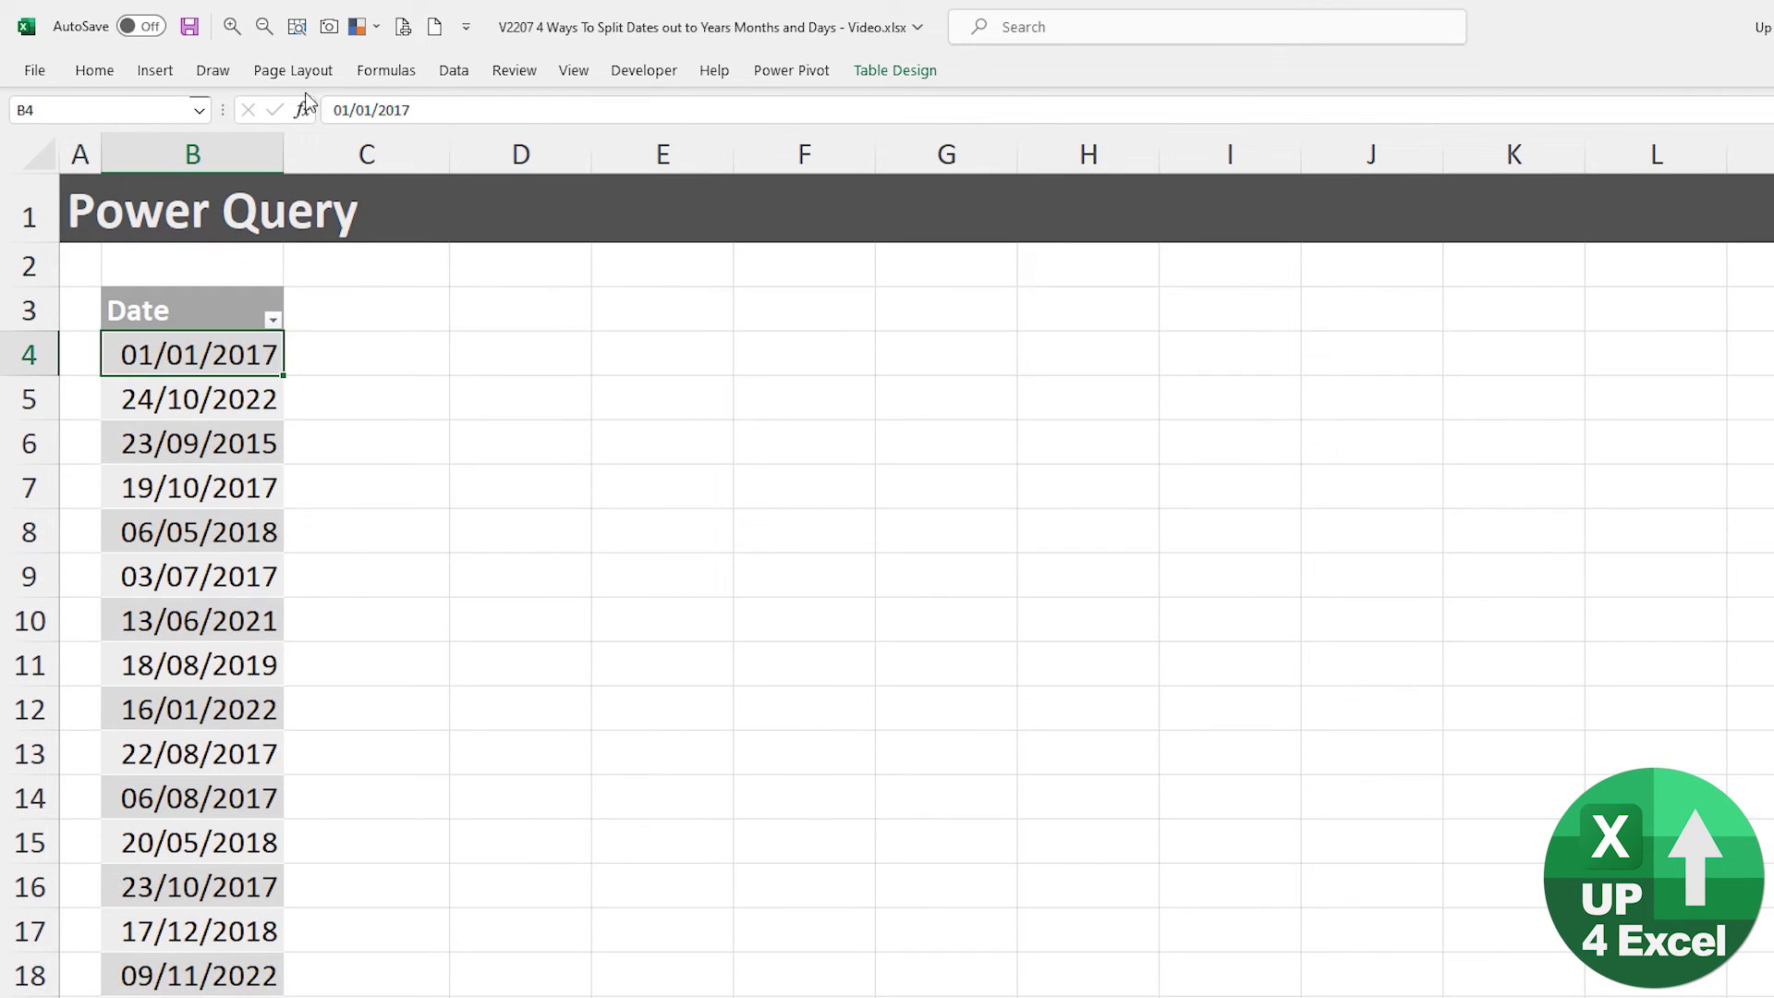
# Load the date table into the Power Query Editor and set the Date column's data type to Date
pyautogui.click(439, 72)
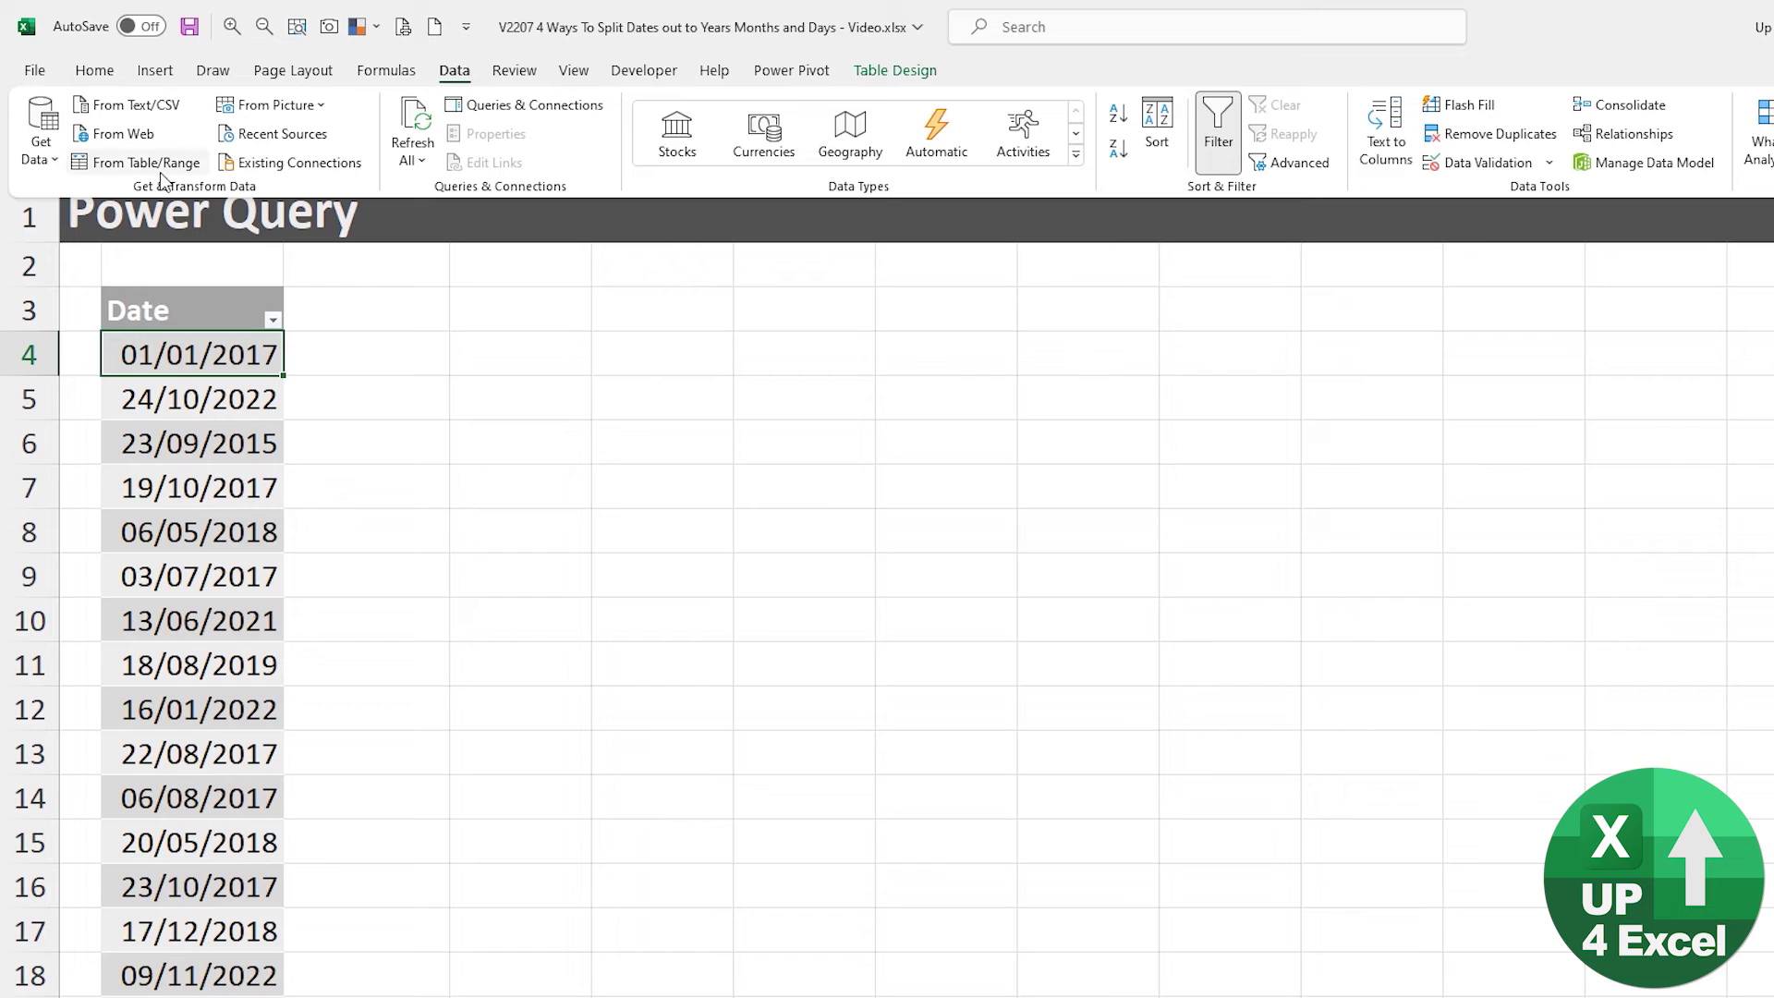
pyautogui.click(114, 171)
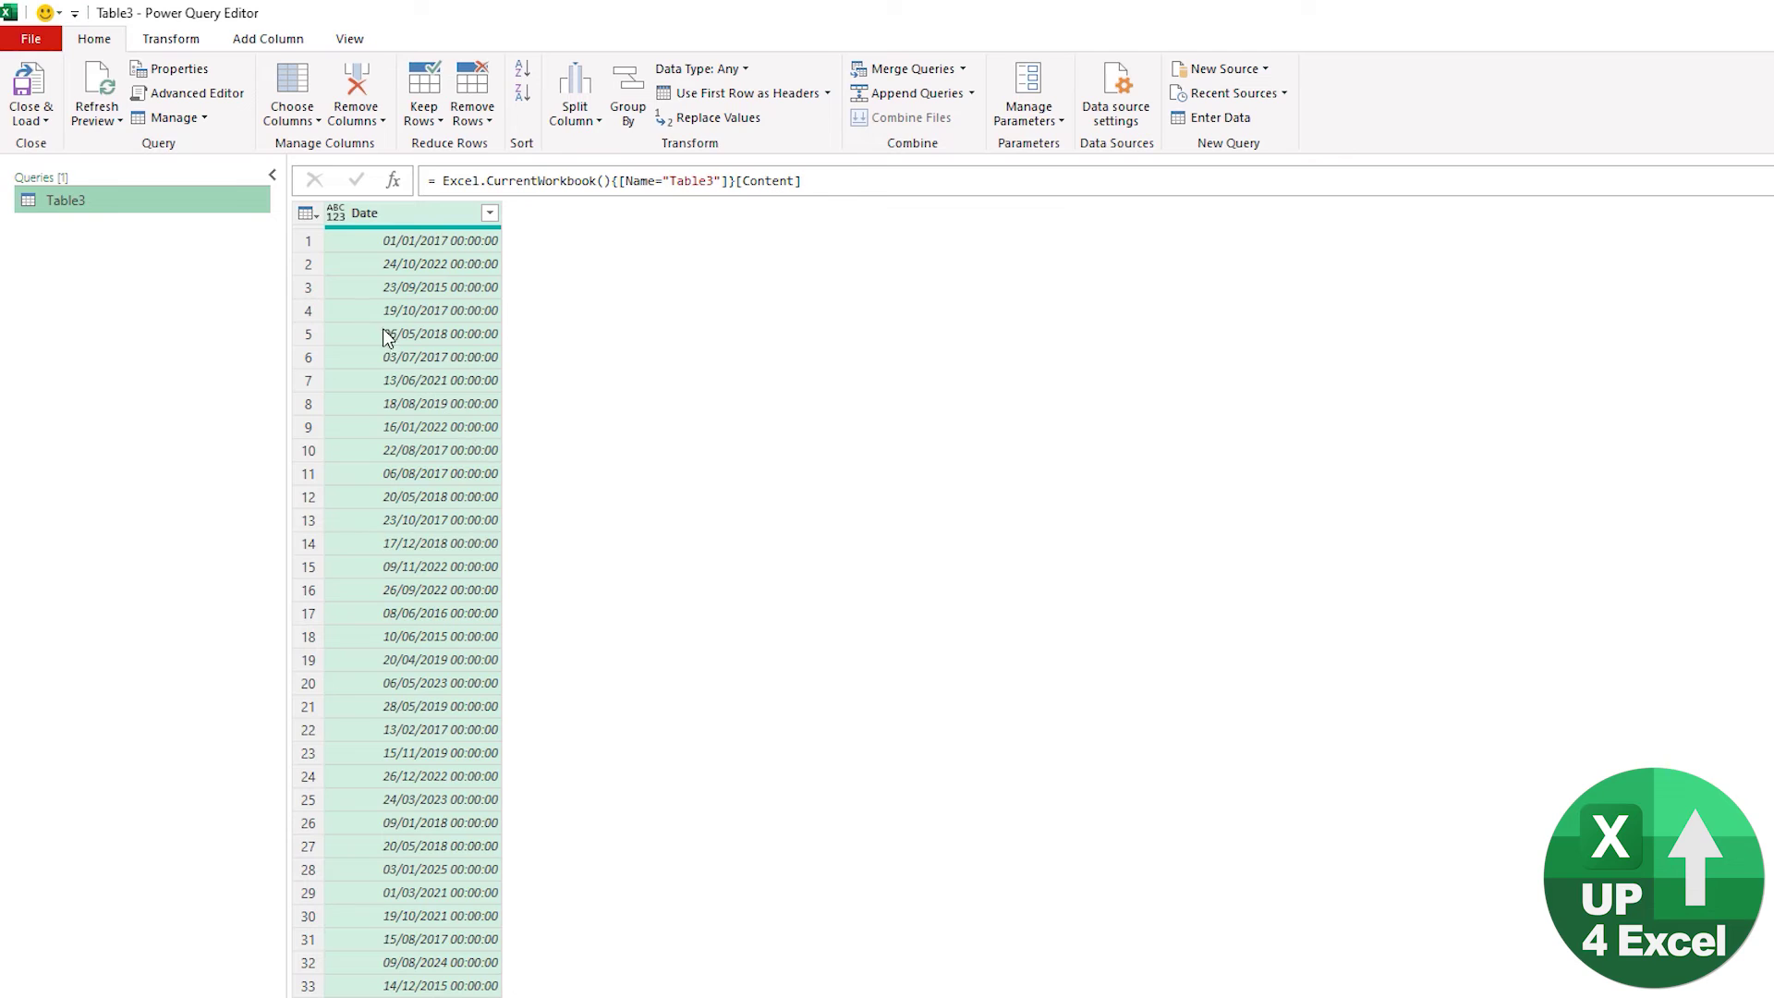
pyautogui.click(336, 215)
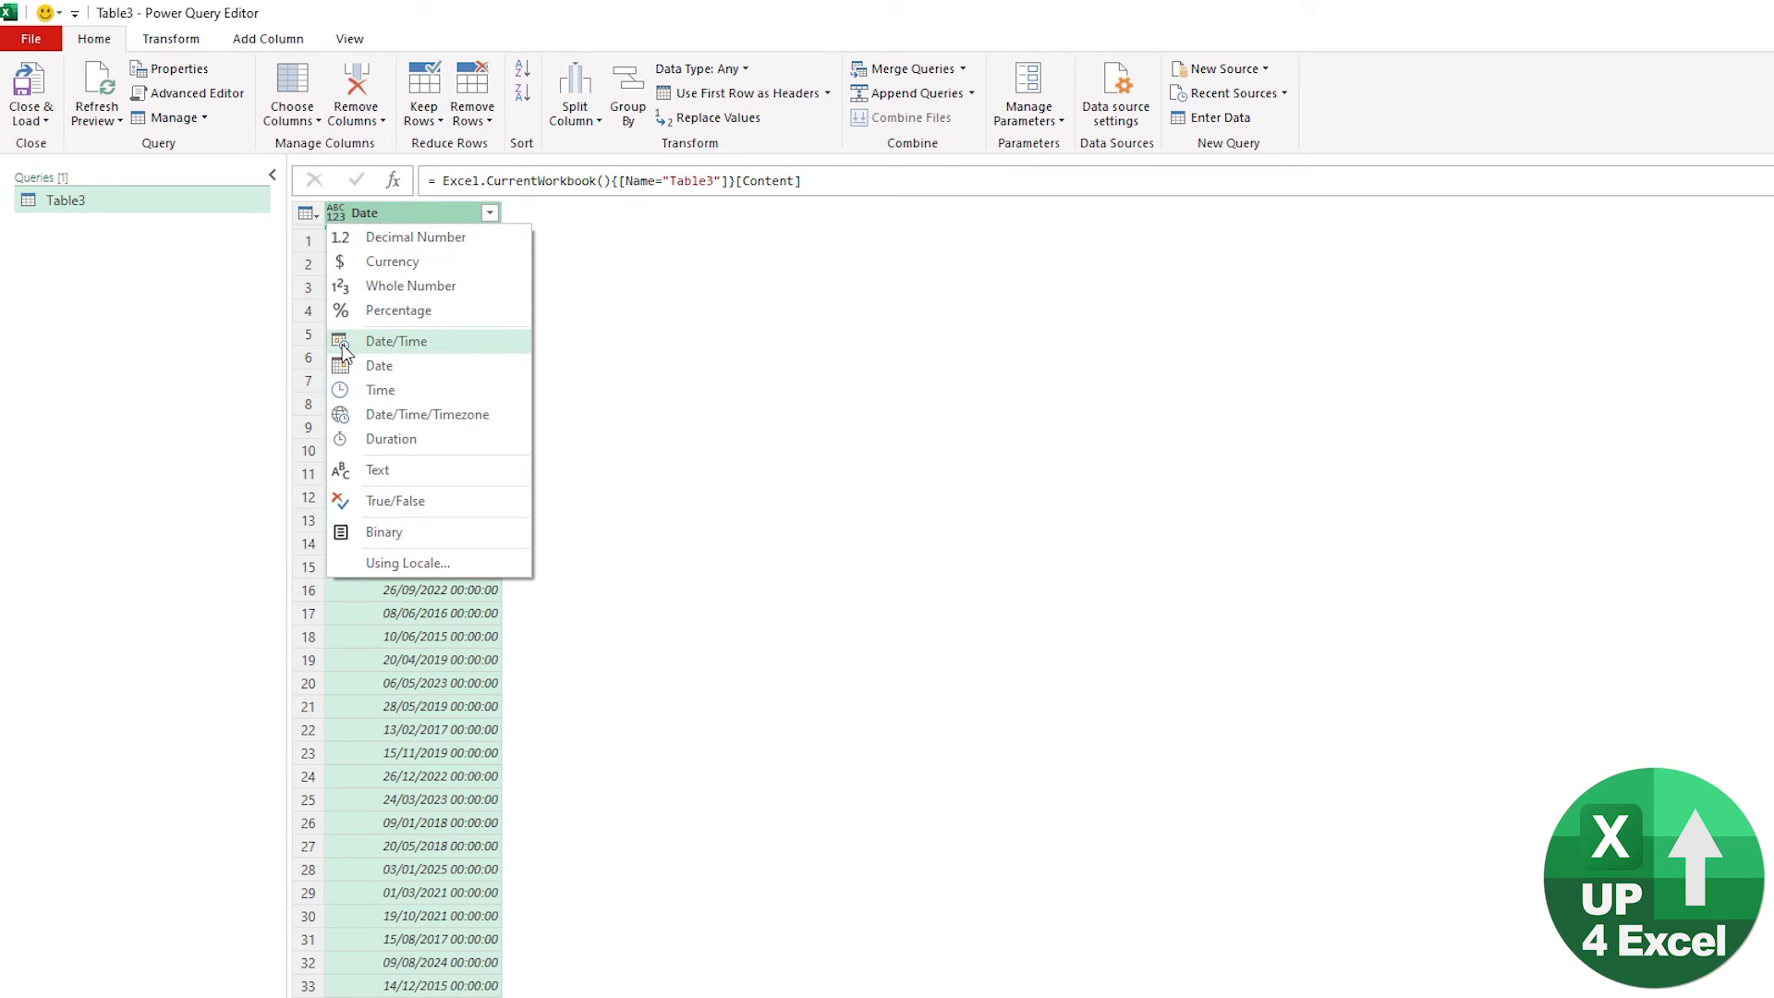
pyautogui.click(342, 368)
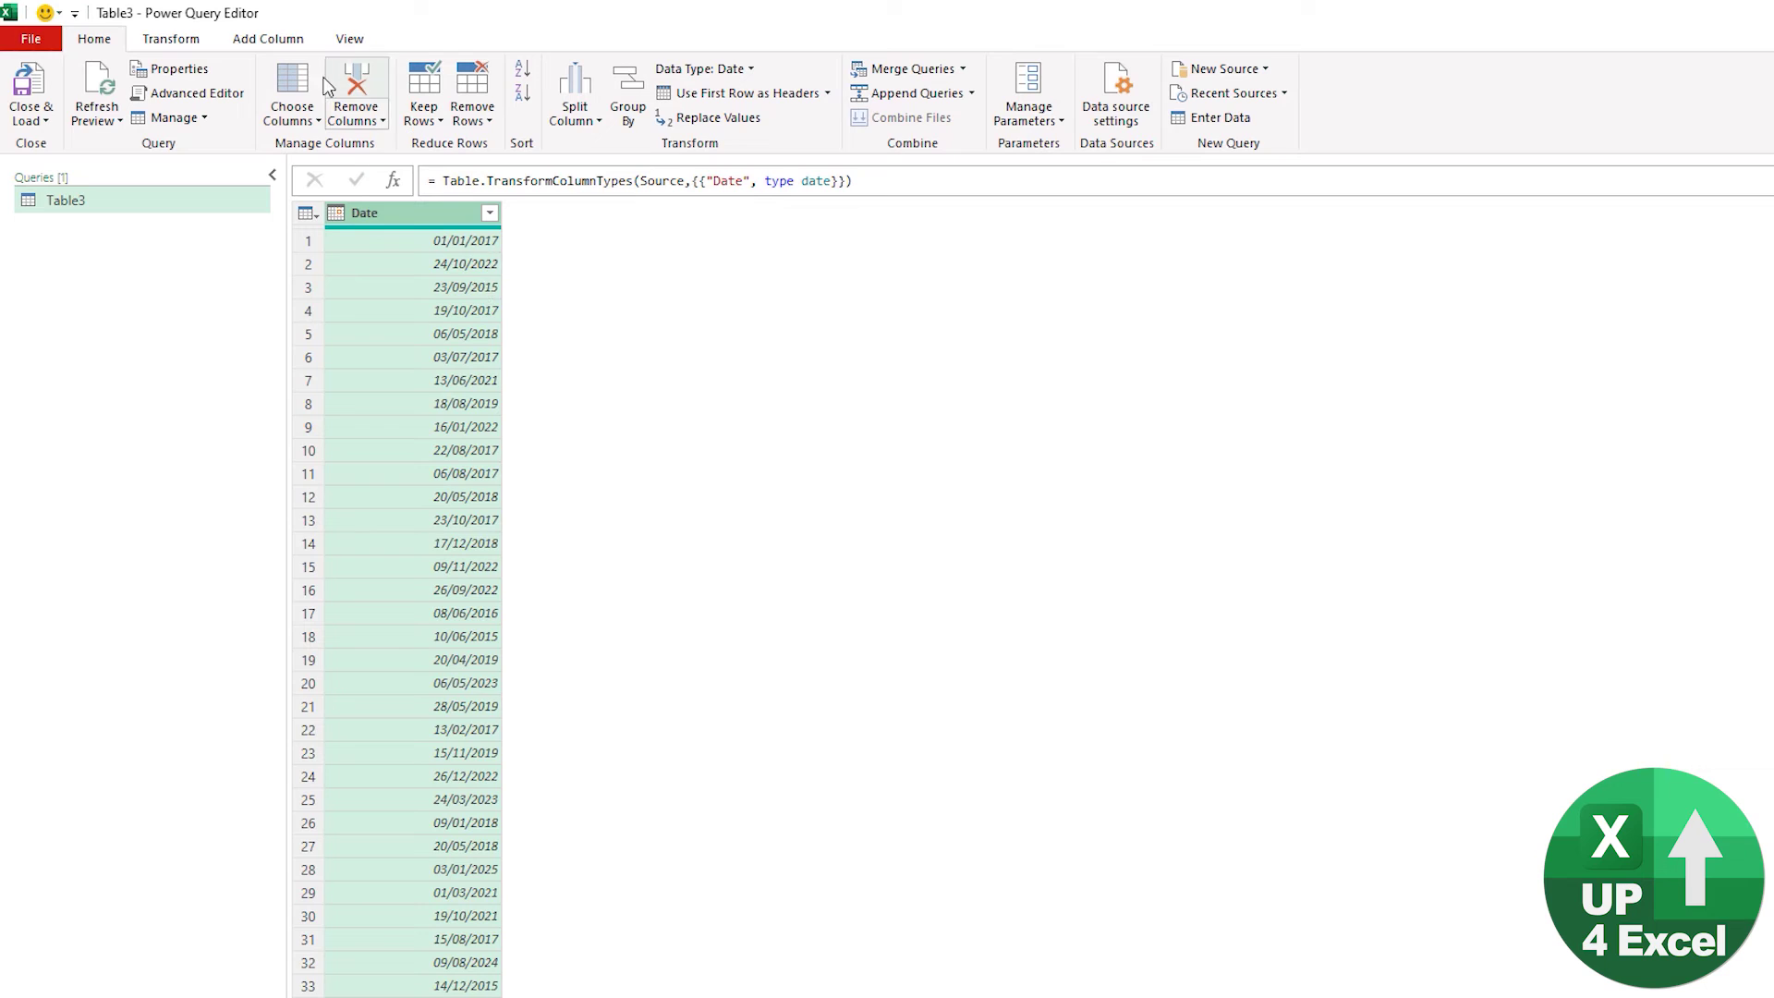
# Add a Year column calculated from the Date column
pyautogui.click(292, 45)
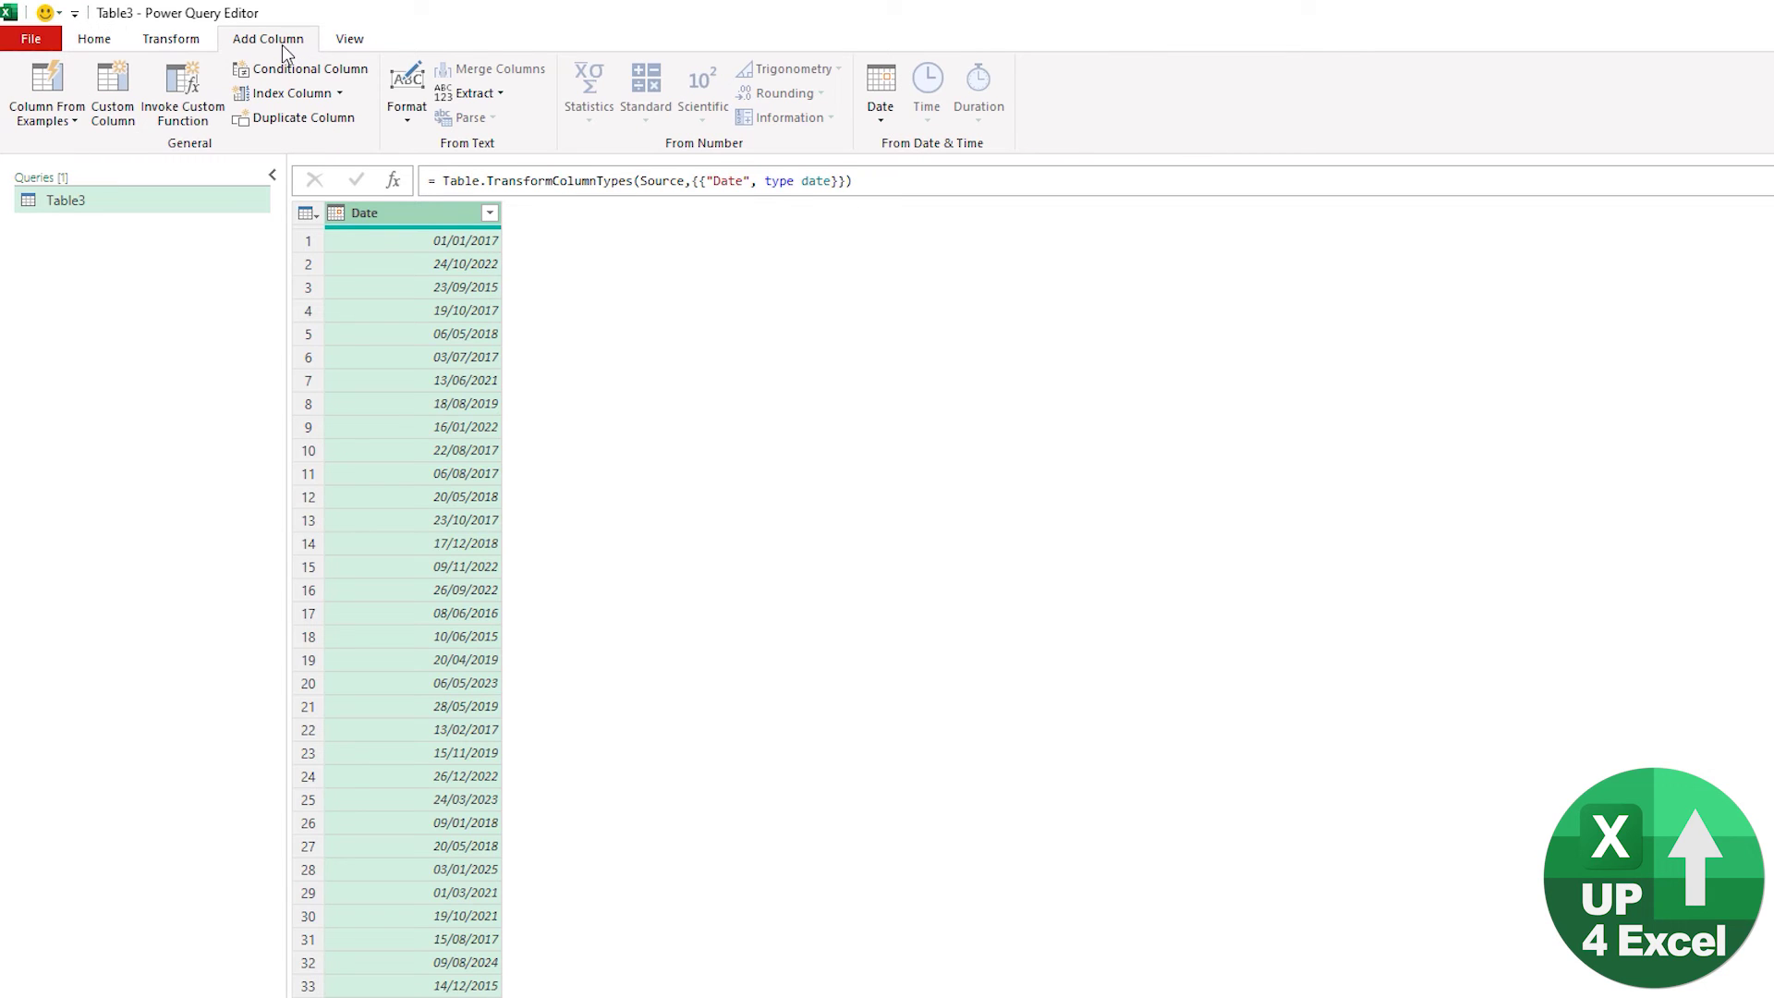
pyautogui.click(881, 107)
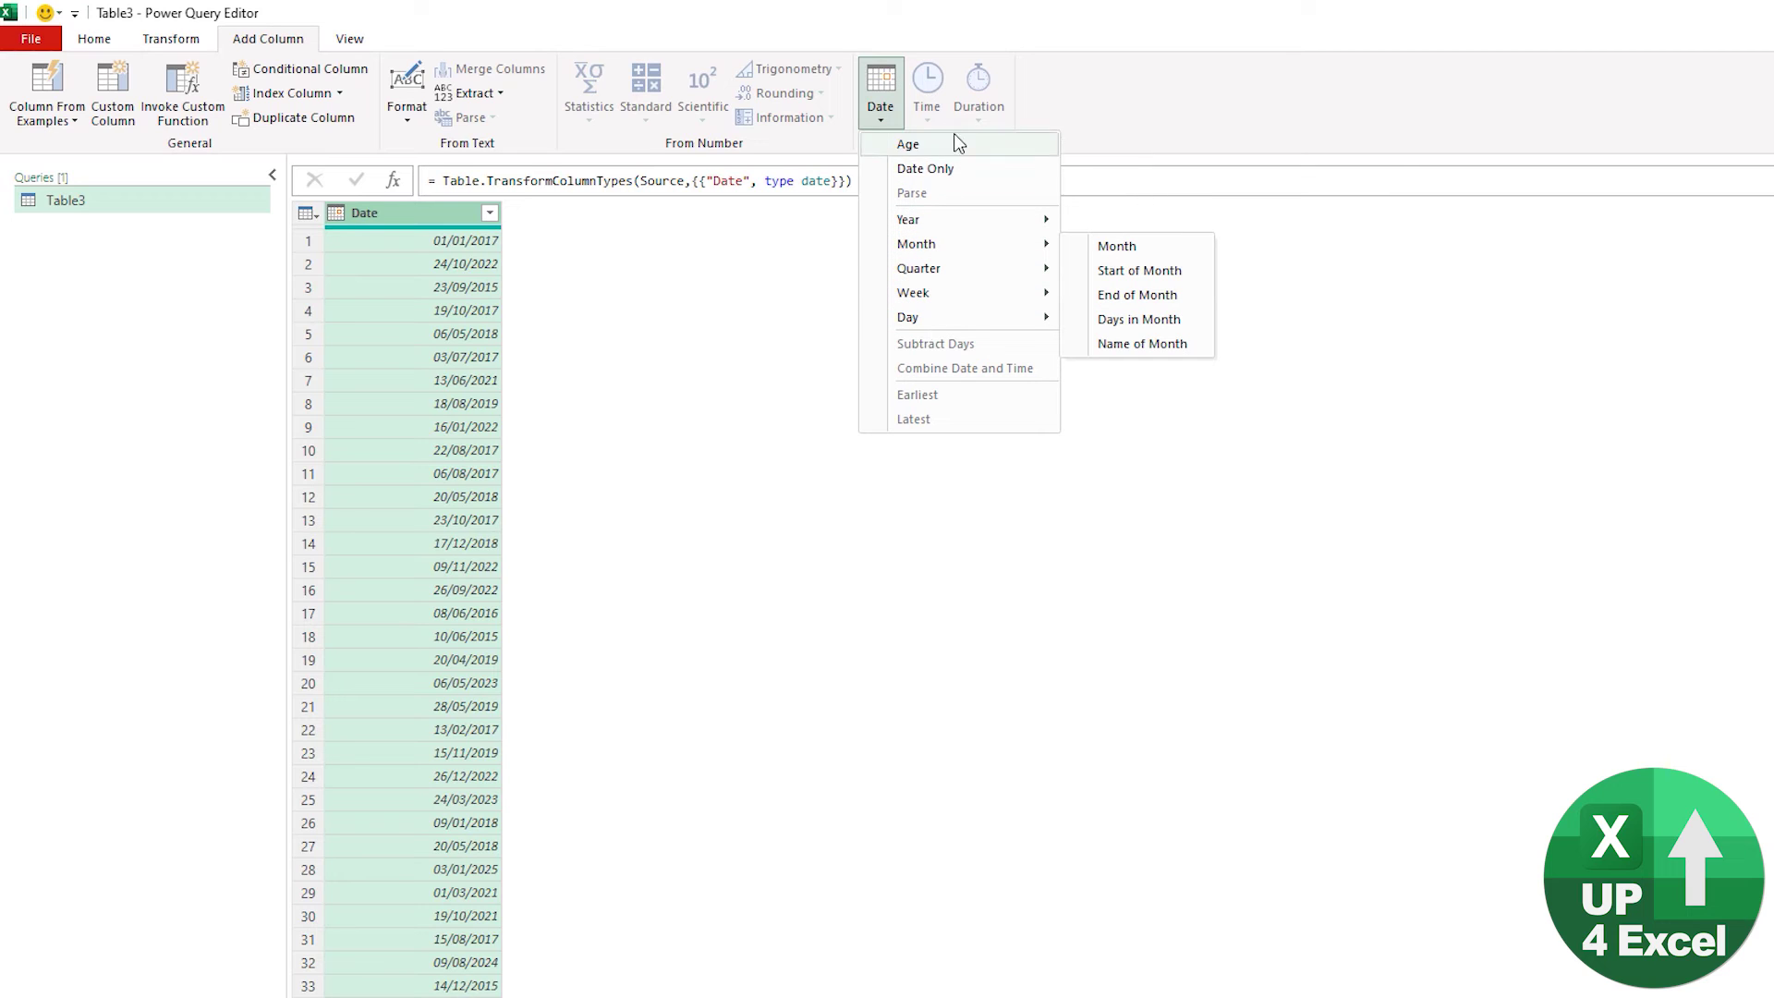
pyautogui.moveTo(933, 222)
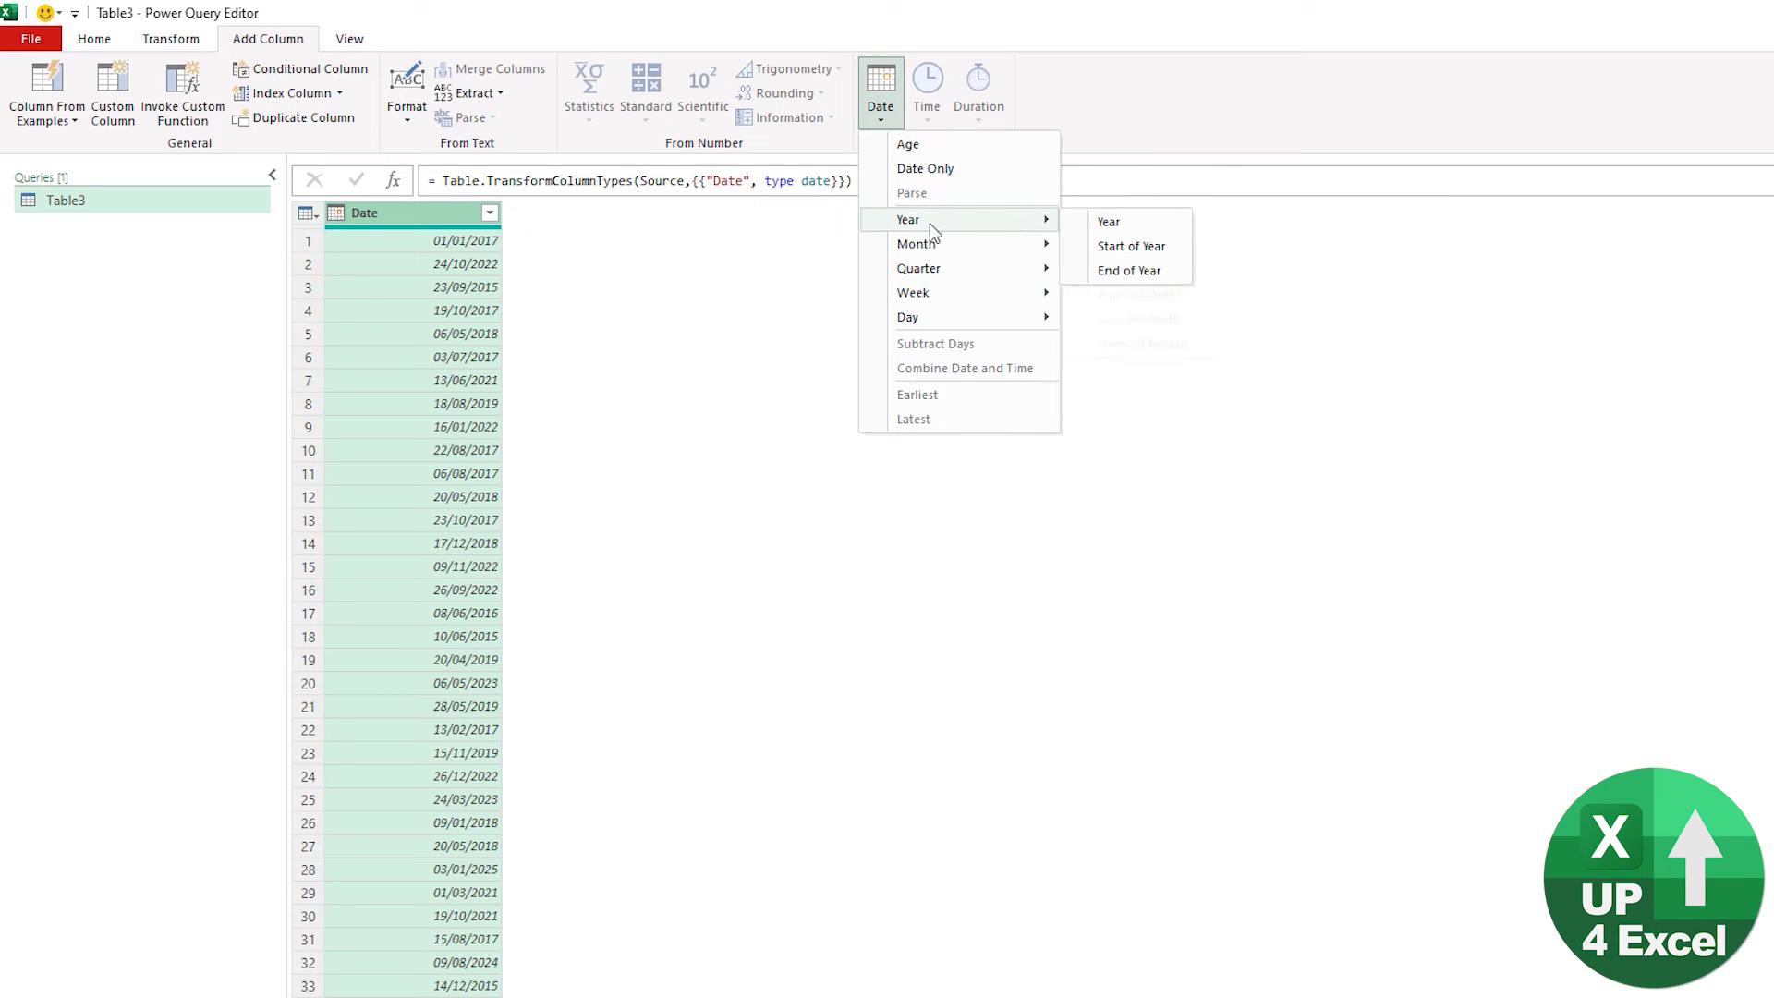
pyautogui.click(1110, 223)
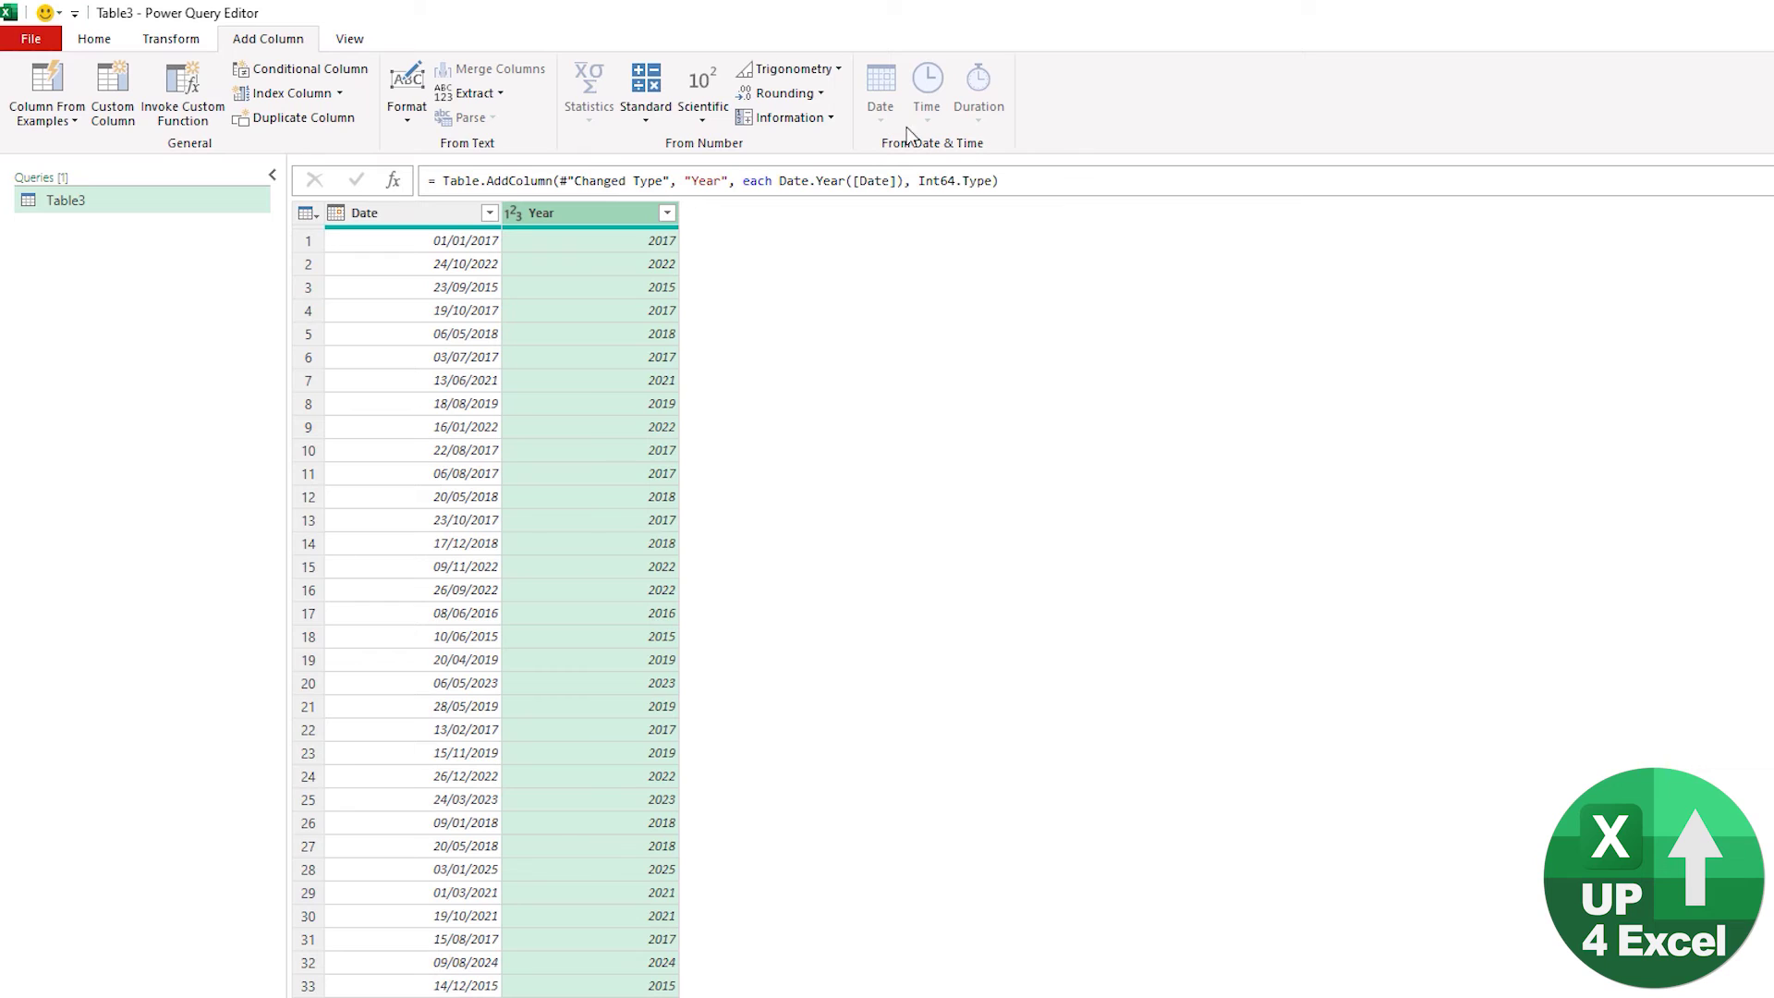
# Add Start of Year and End of Year columns based on the Date column
pyautogui.click(413, 215)
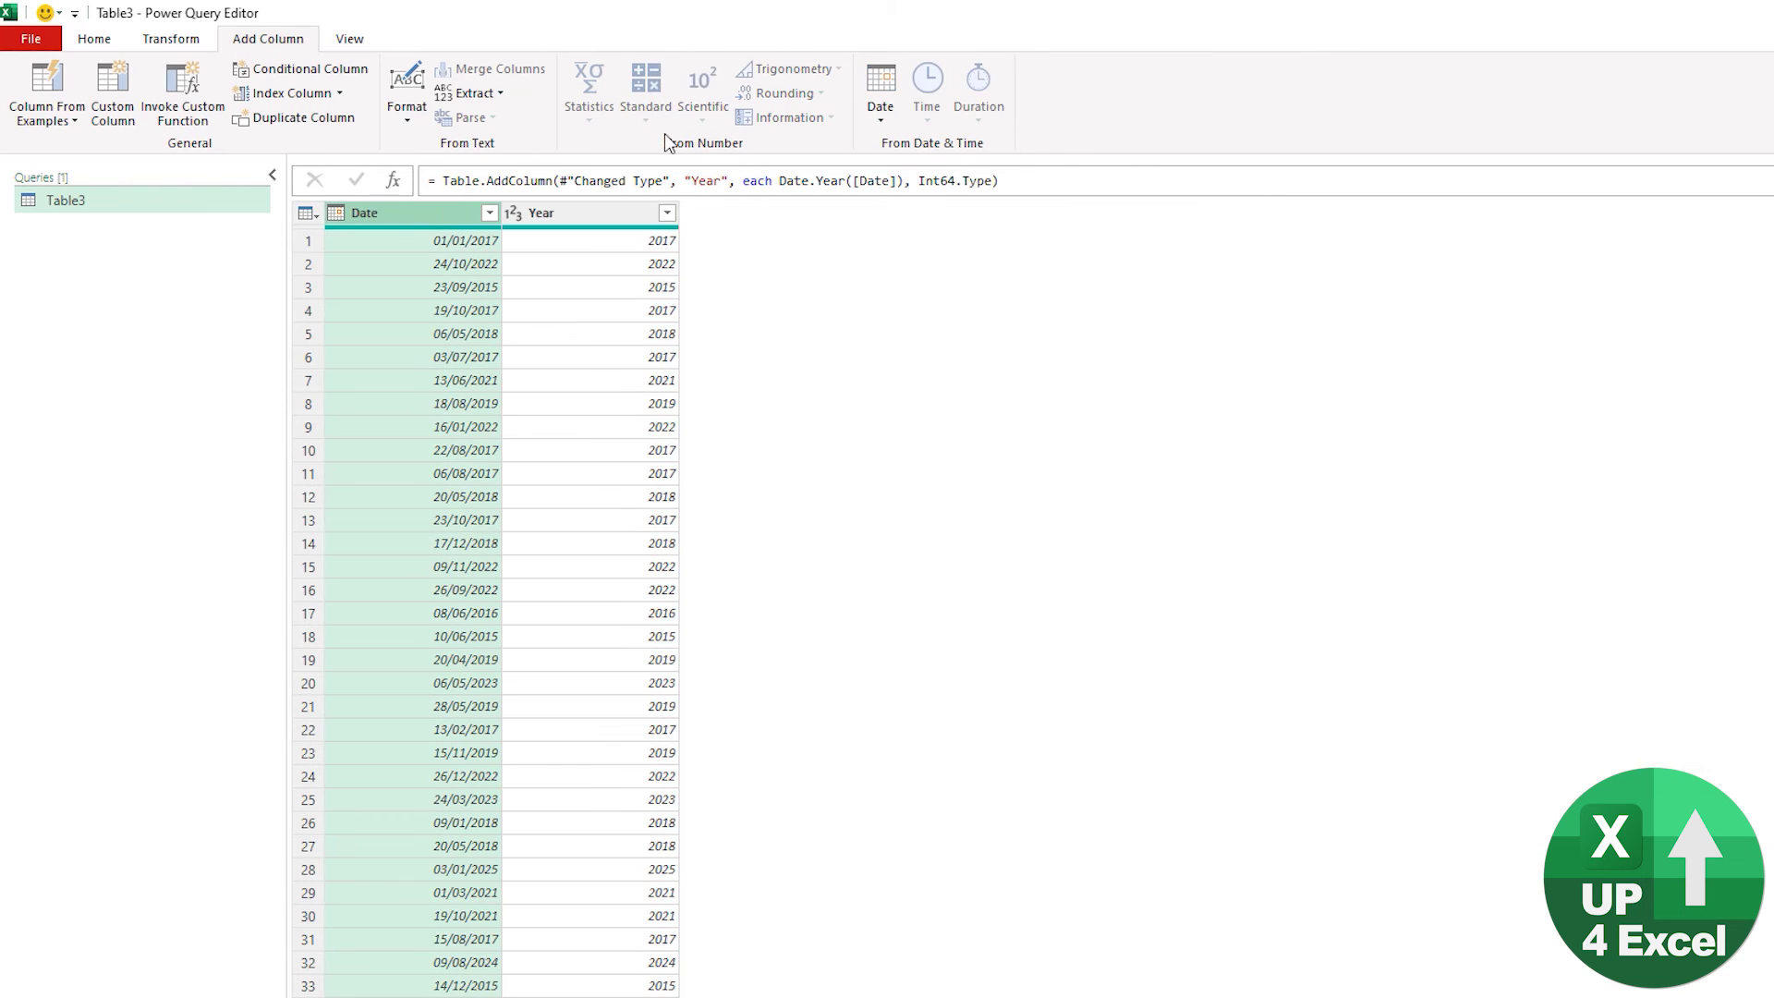
pyautogui.click(882, 103)
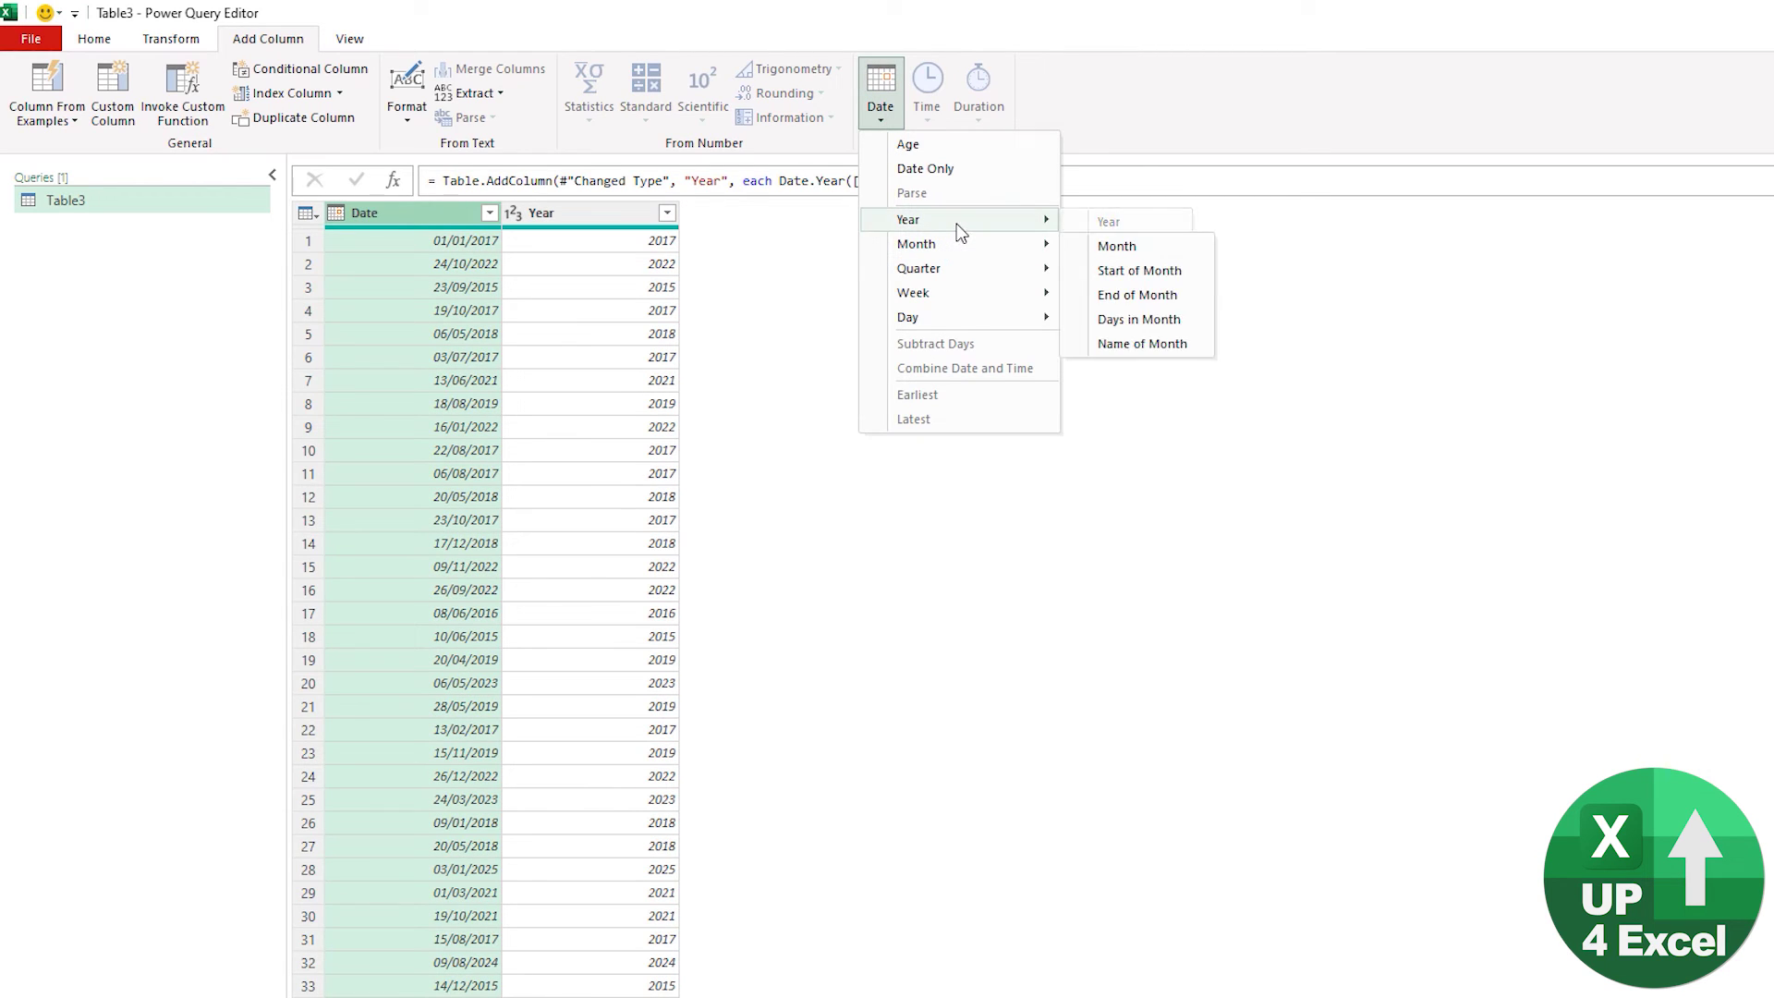
pyautogui.moveTo(960, 231)
pyautogui.click(1161, 249)
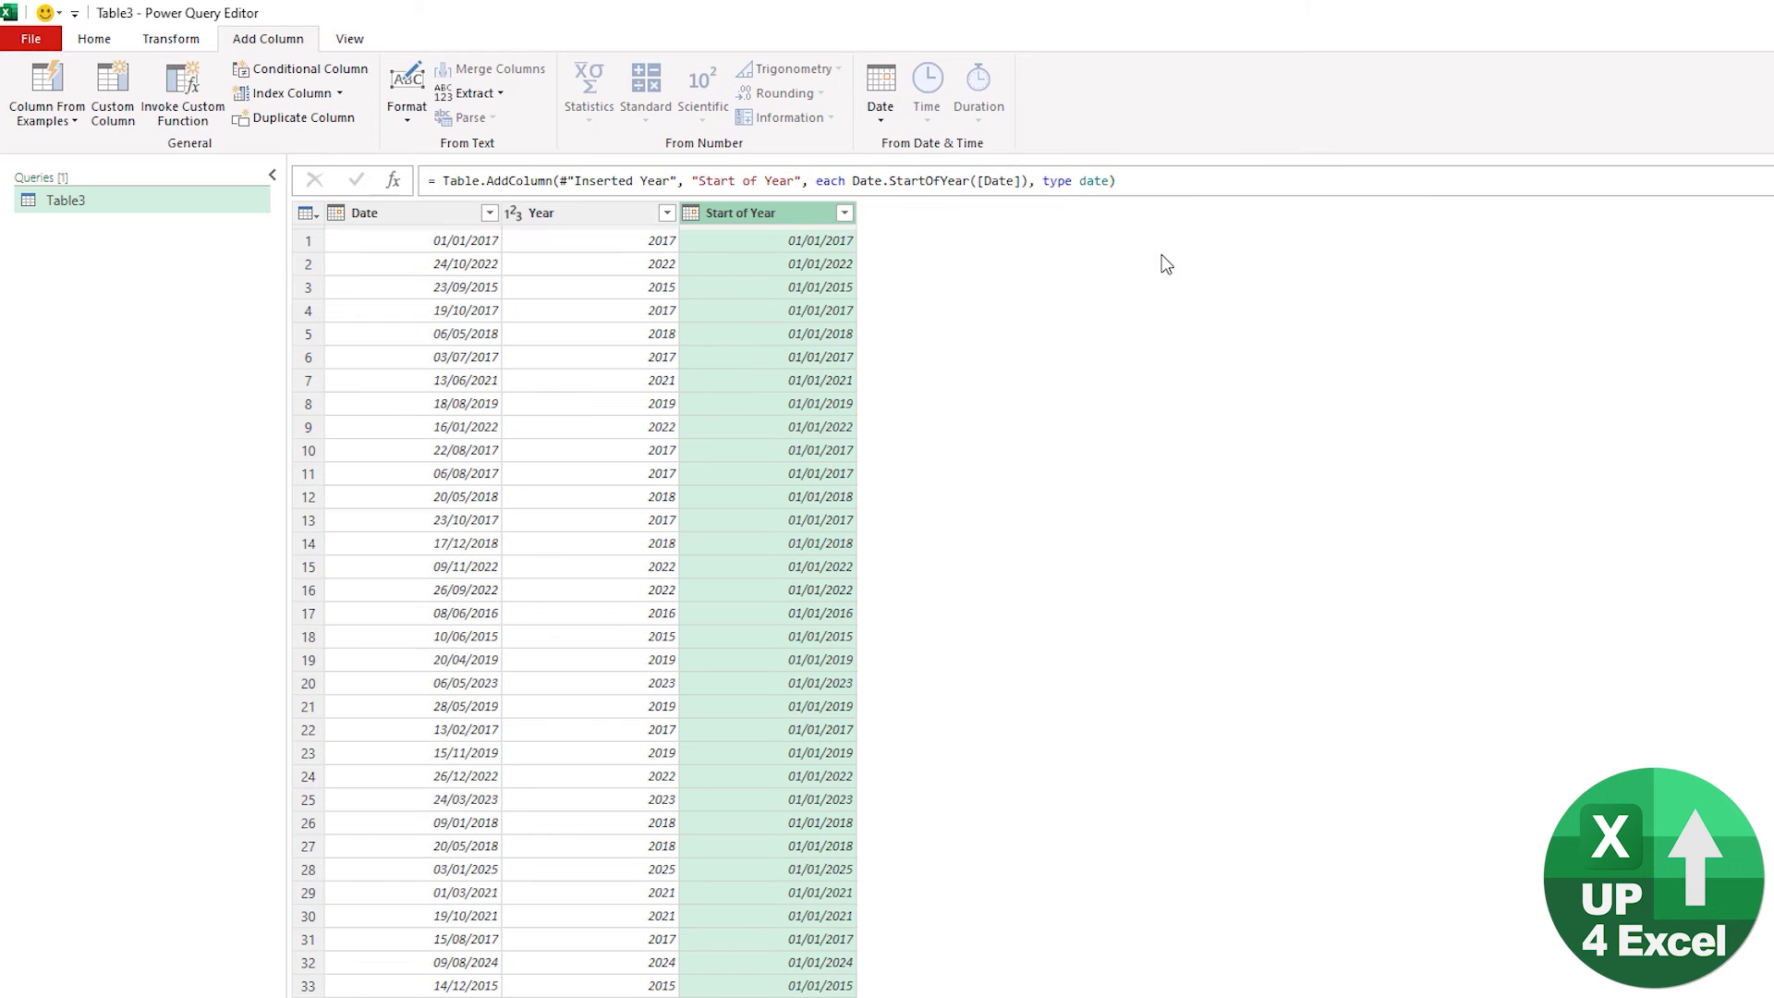
pyautogui.click(466, 220)
pyautogui.click(882, 111)
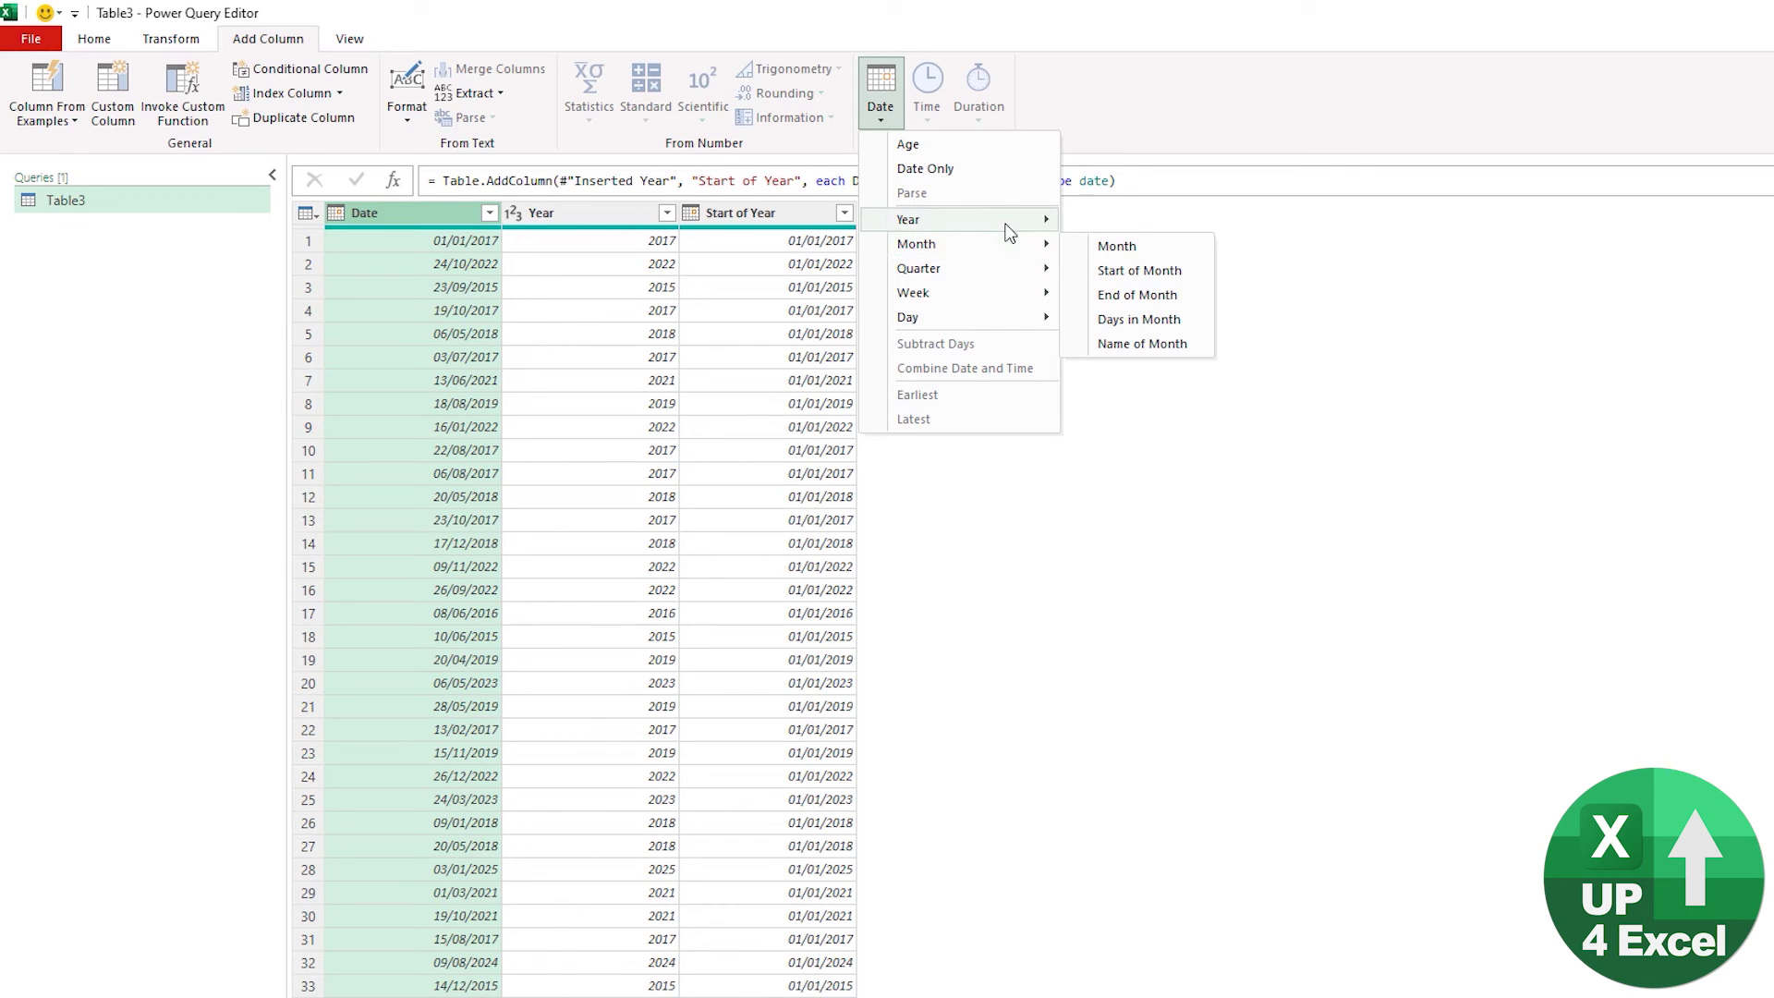
pyautogui.moveTo(1020, 231)
pyautogui.click(1111, 271)
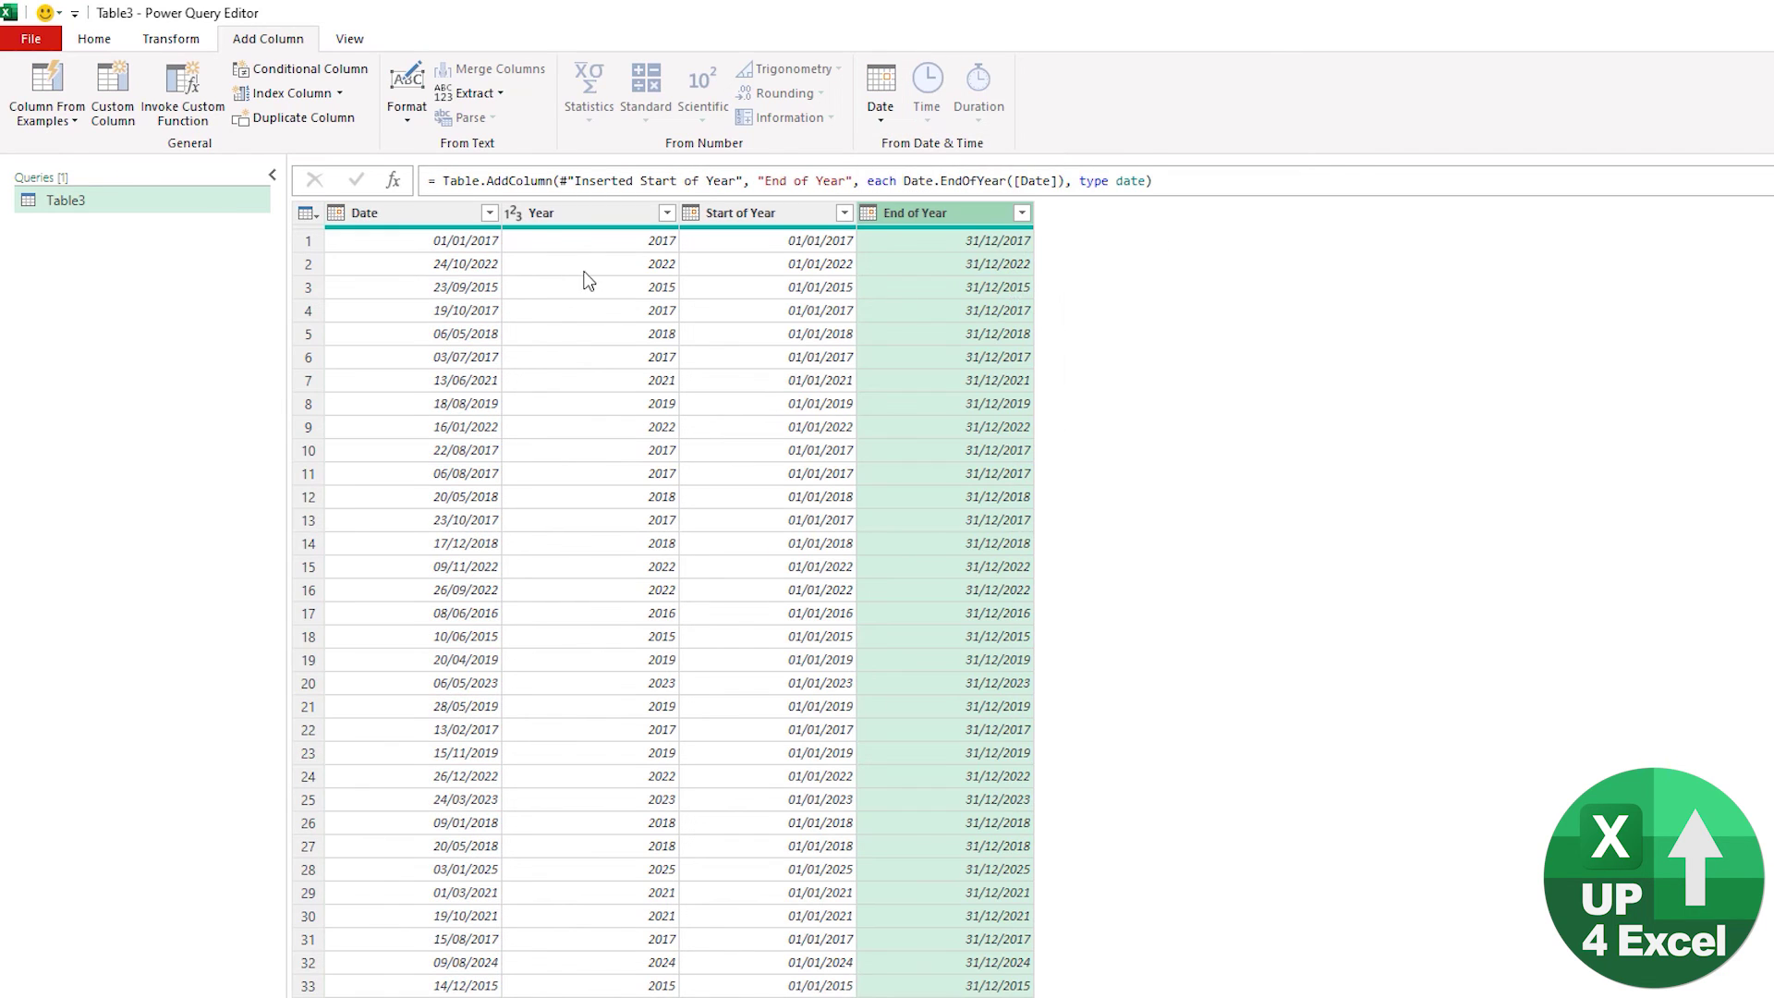
# Add a Day of Week column based on the Date column
pyautogui.click(455, 222)
pyautogui.click(882, 97)
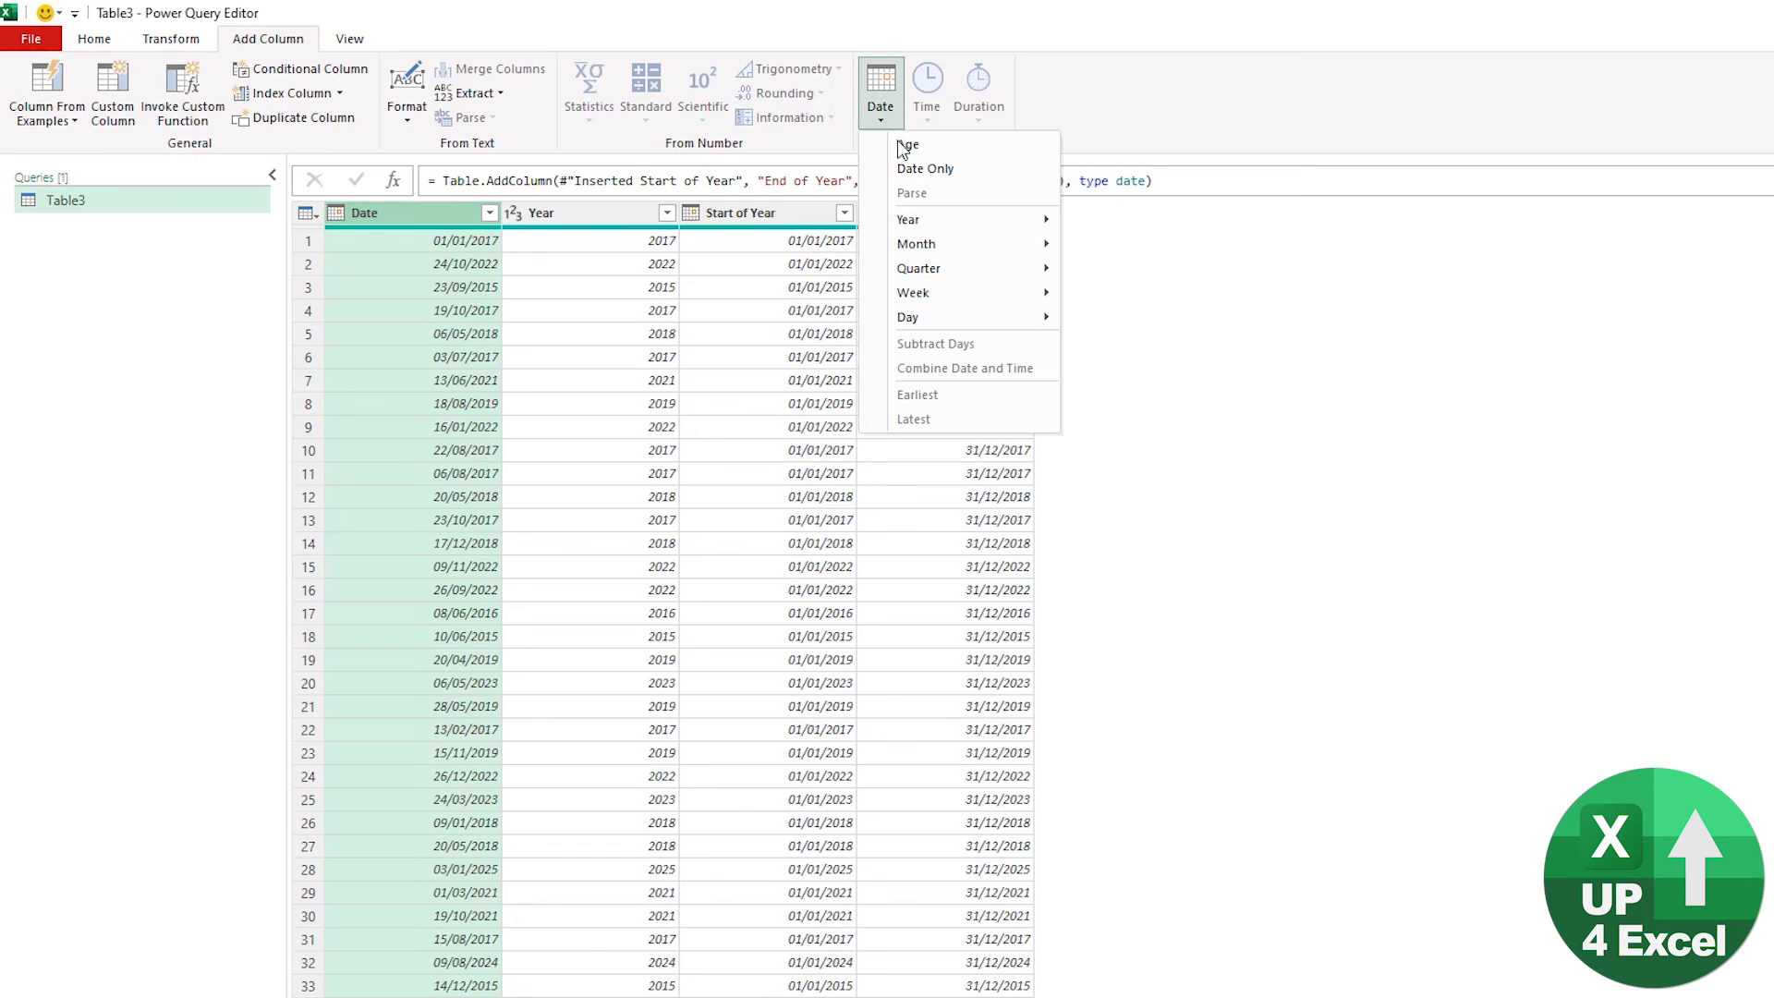
pyautogui.moveTo(961, 273)
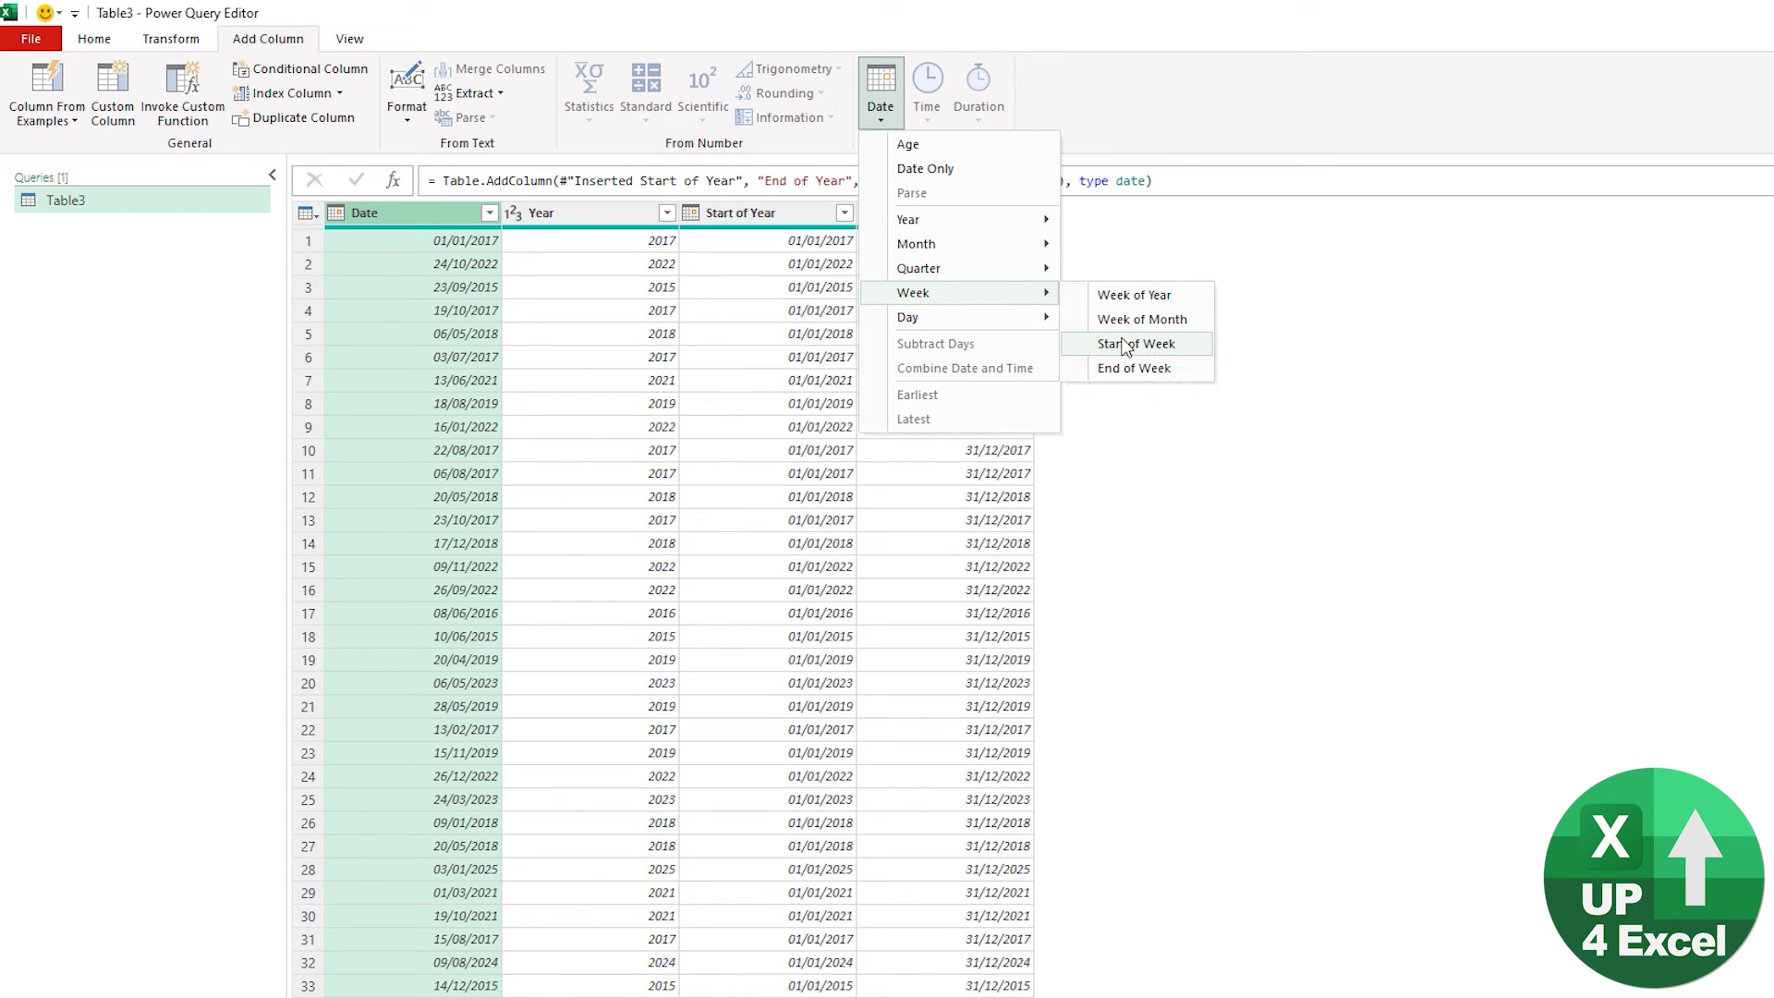
pyautogui.moveTo(1037, 325)
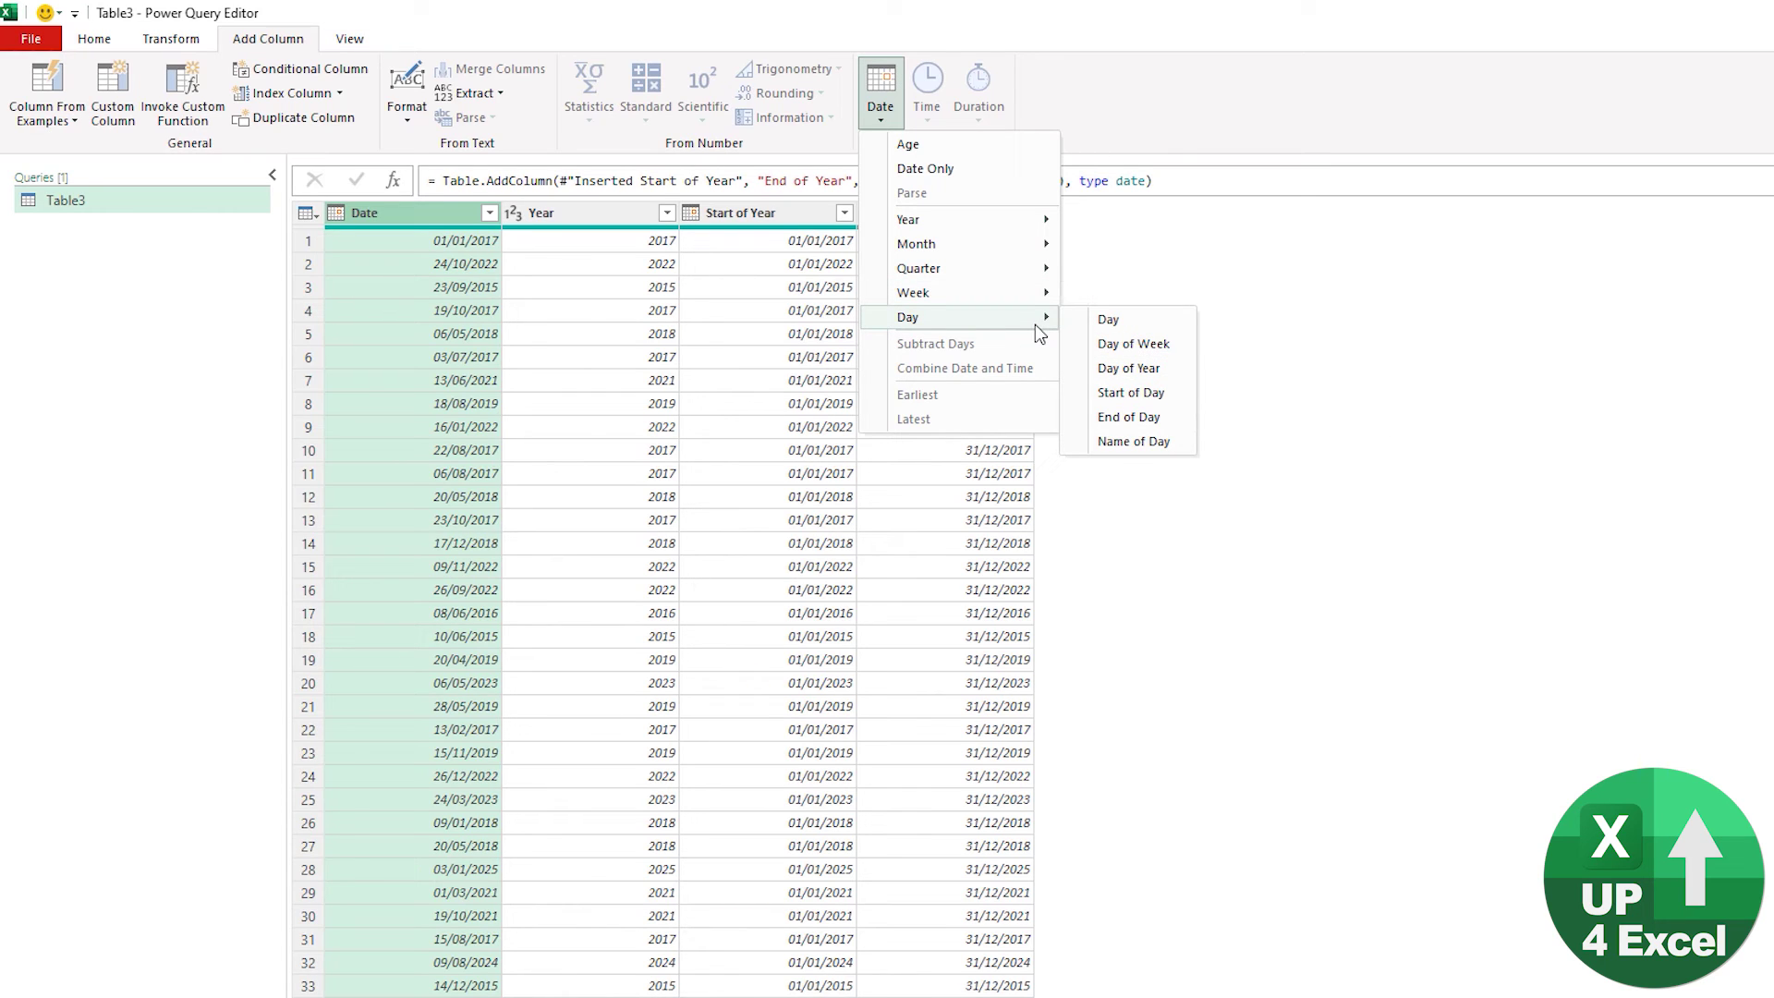
pyautogui.click(1143, 345)
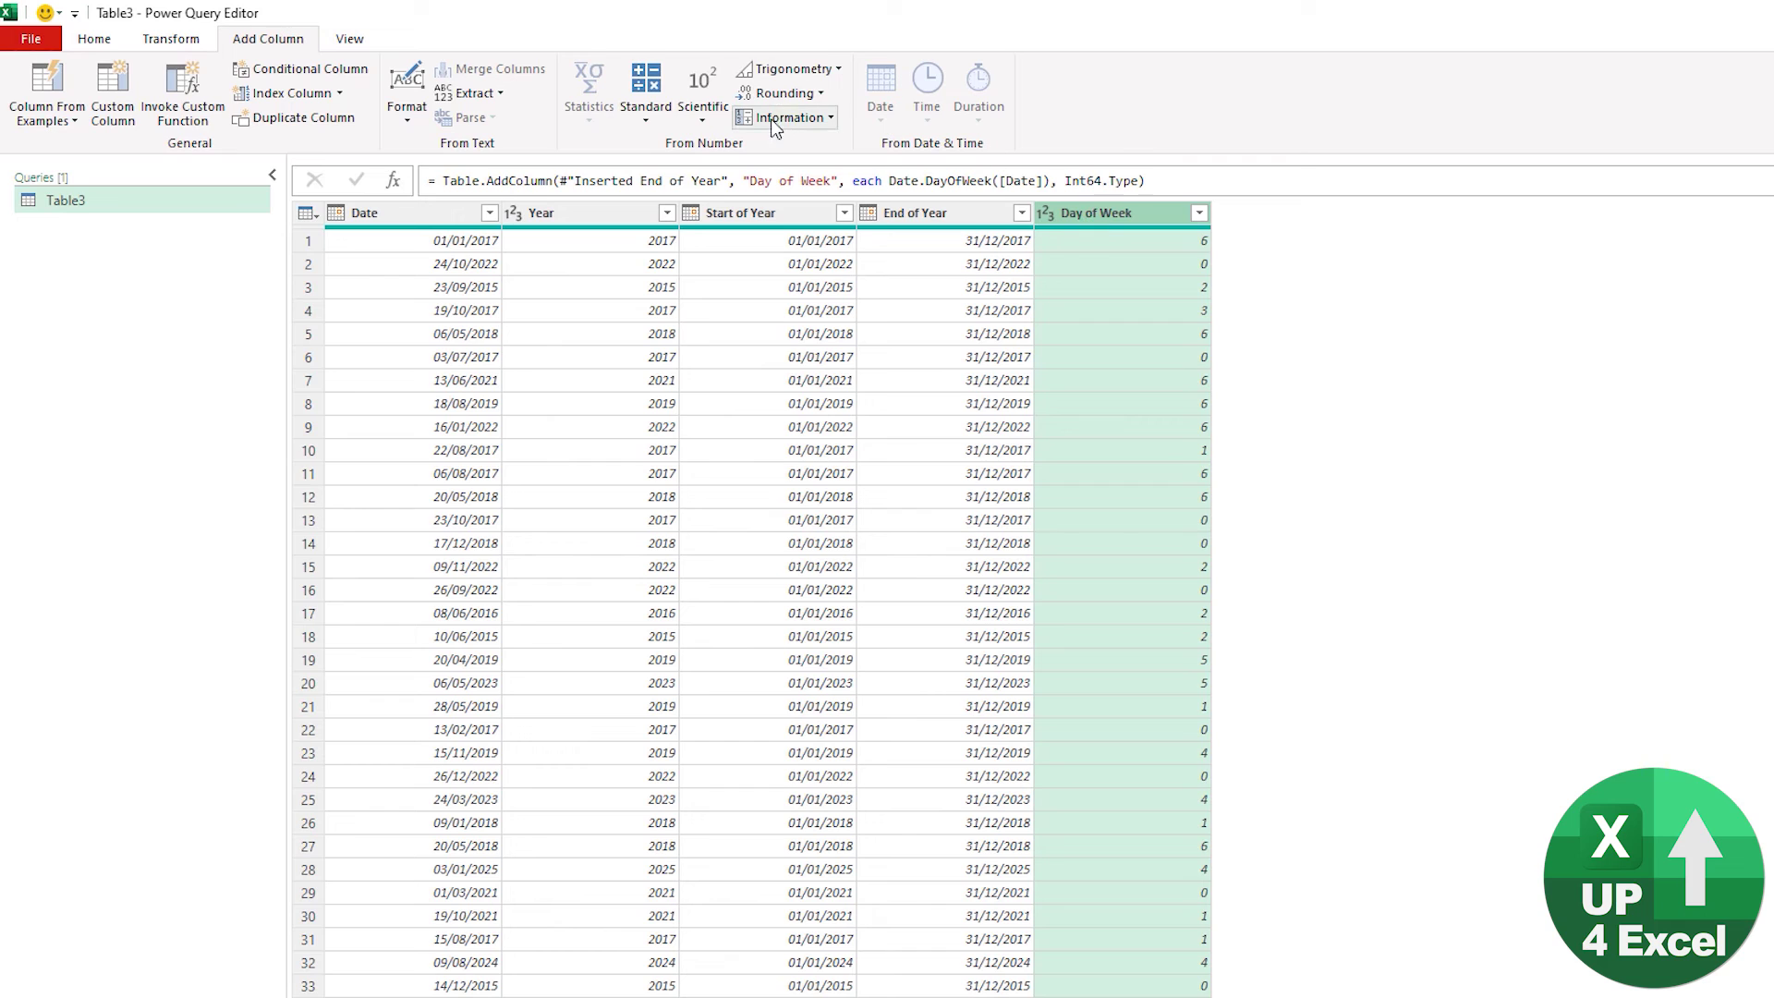
# Add a Name of Day column and a Day of Year column based on the Date column
pyautogui.click(394, 220)
pyautogui.click(880, 93)
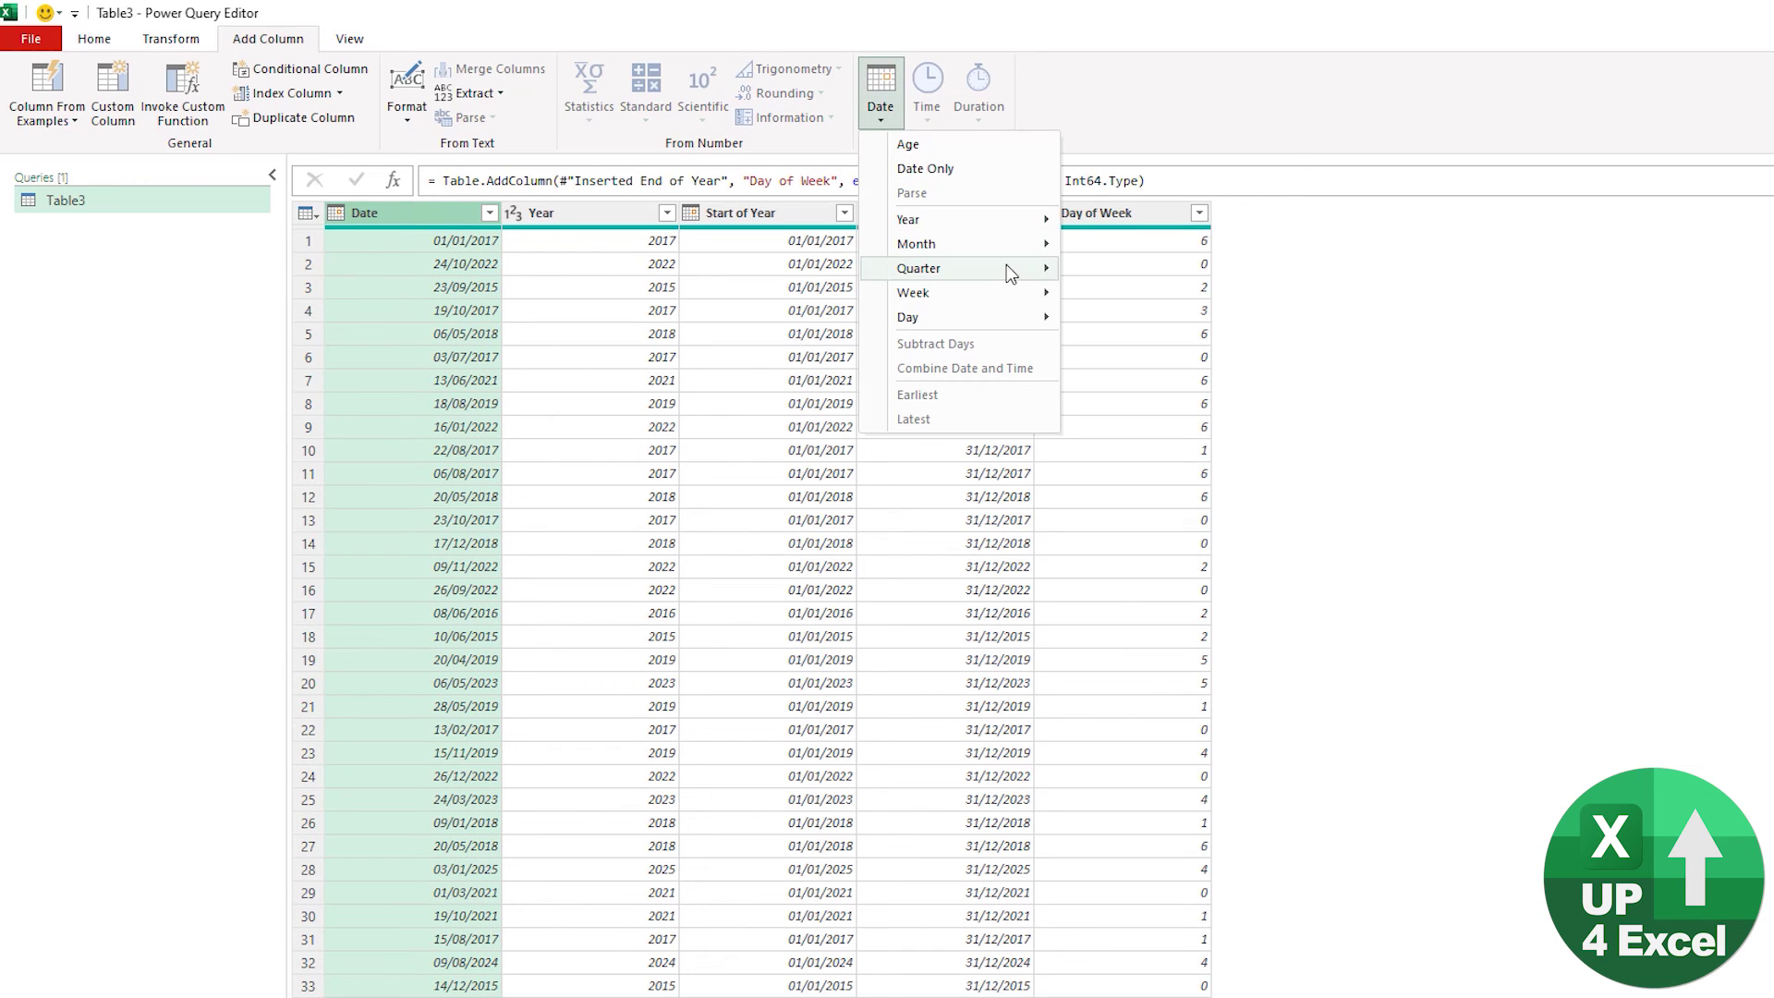
pyautogui.moveTo(989, 317)
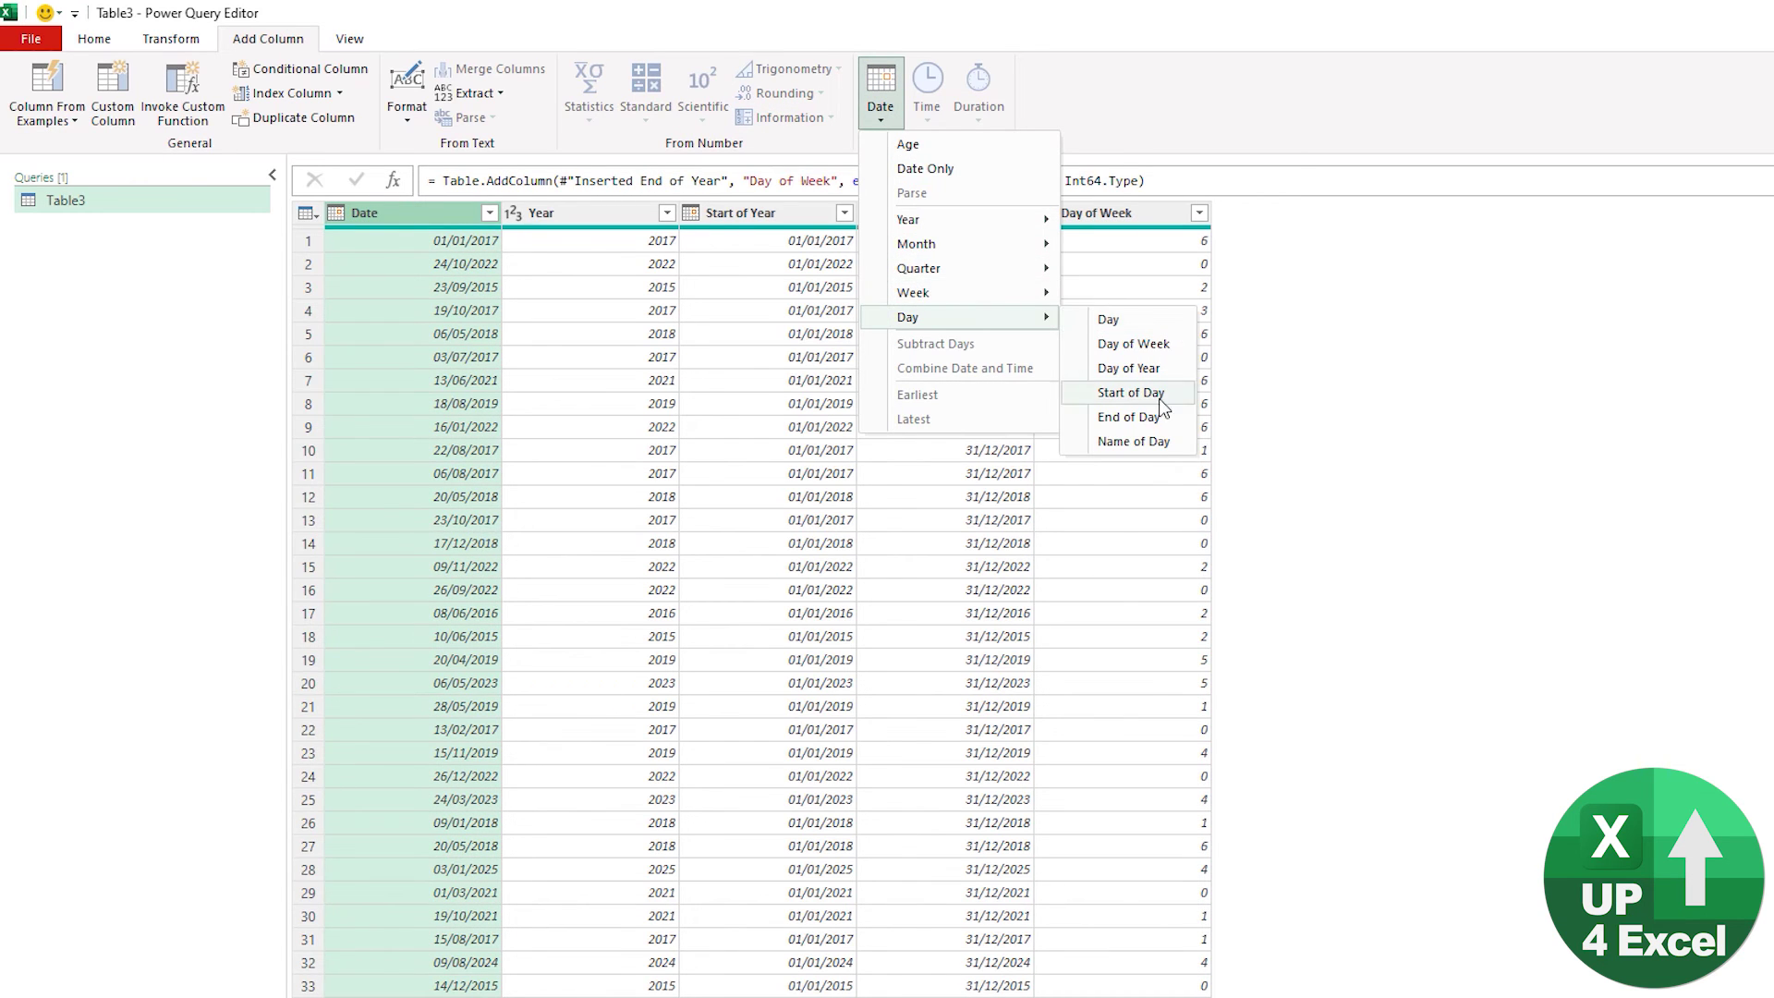
pyautogui.click(1145, 438)
pyautogui.click(880, 92)
pyautogui.click(1146, 366)
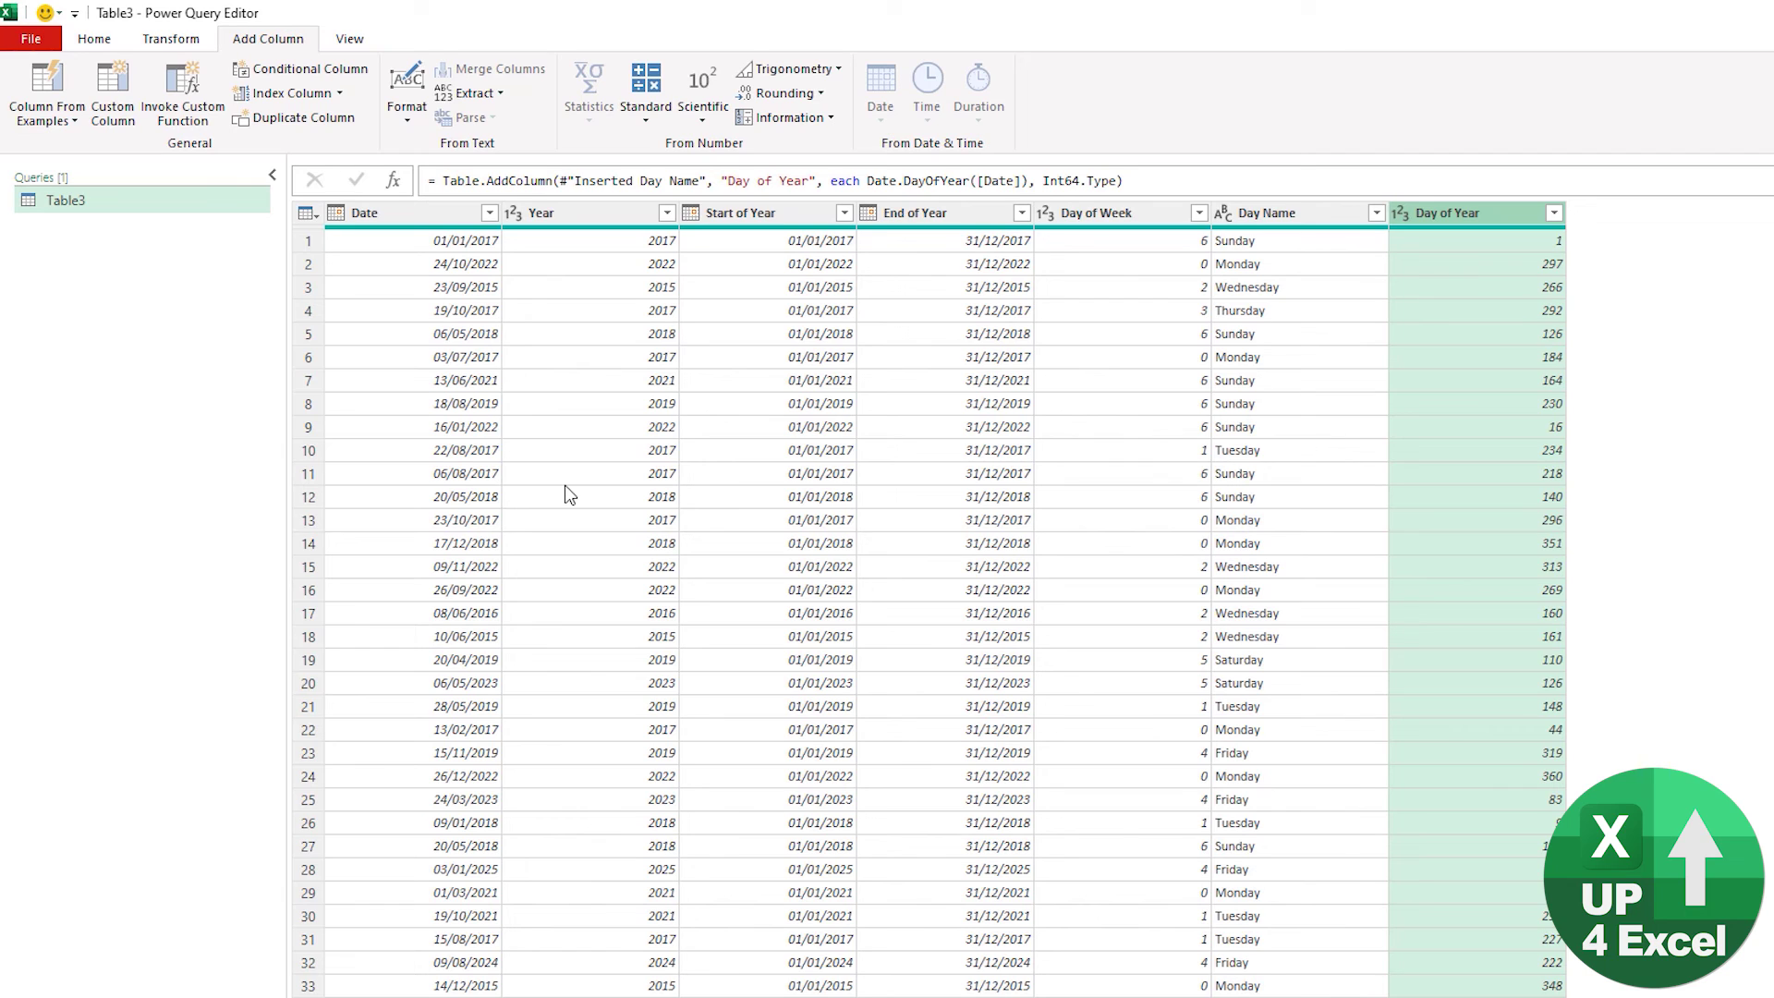
# Load the query as a table into the existing worksheet at cell D3 and narrow column C
pyautogui.click(99, 37)
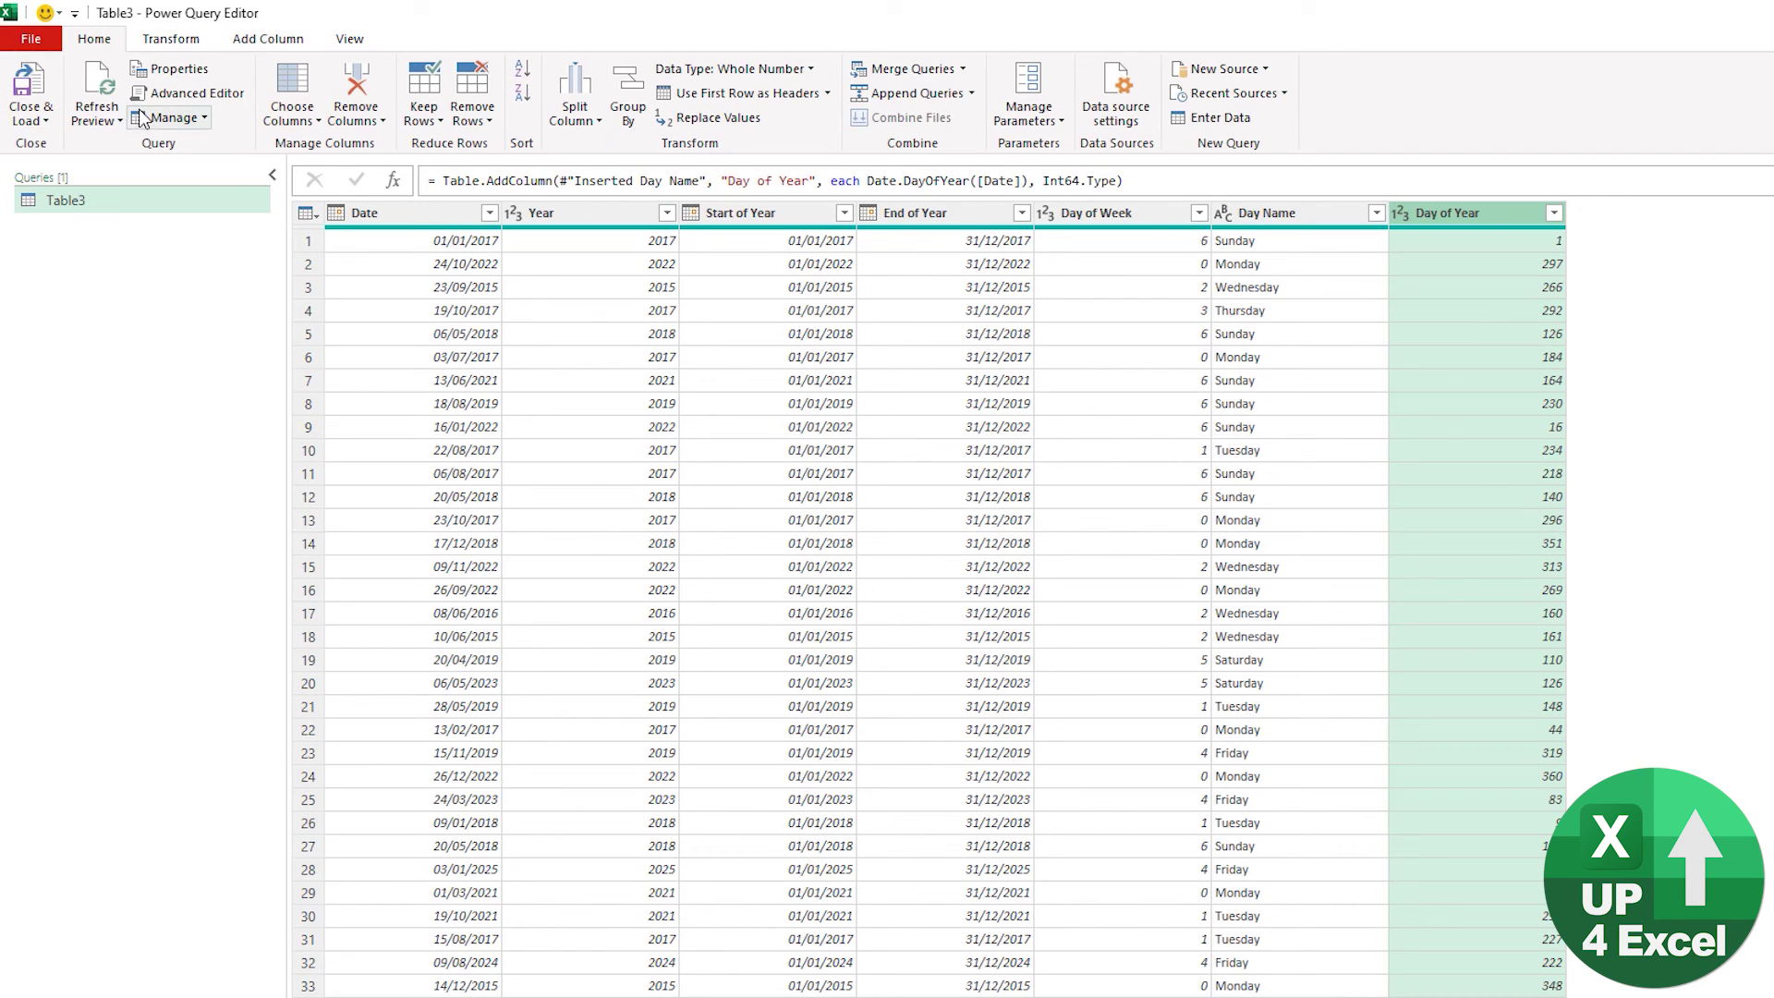
pyautogui.click(31, 118)
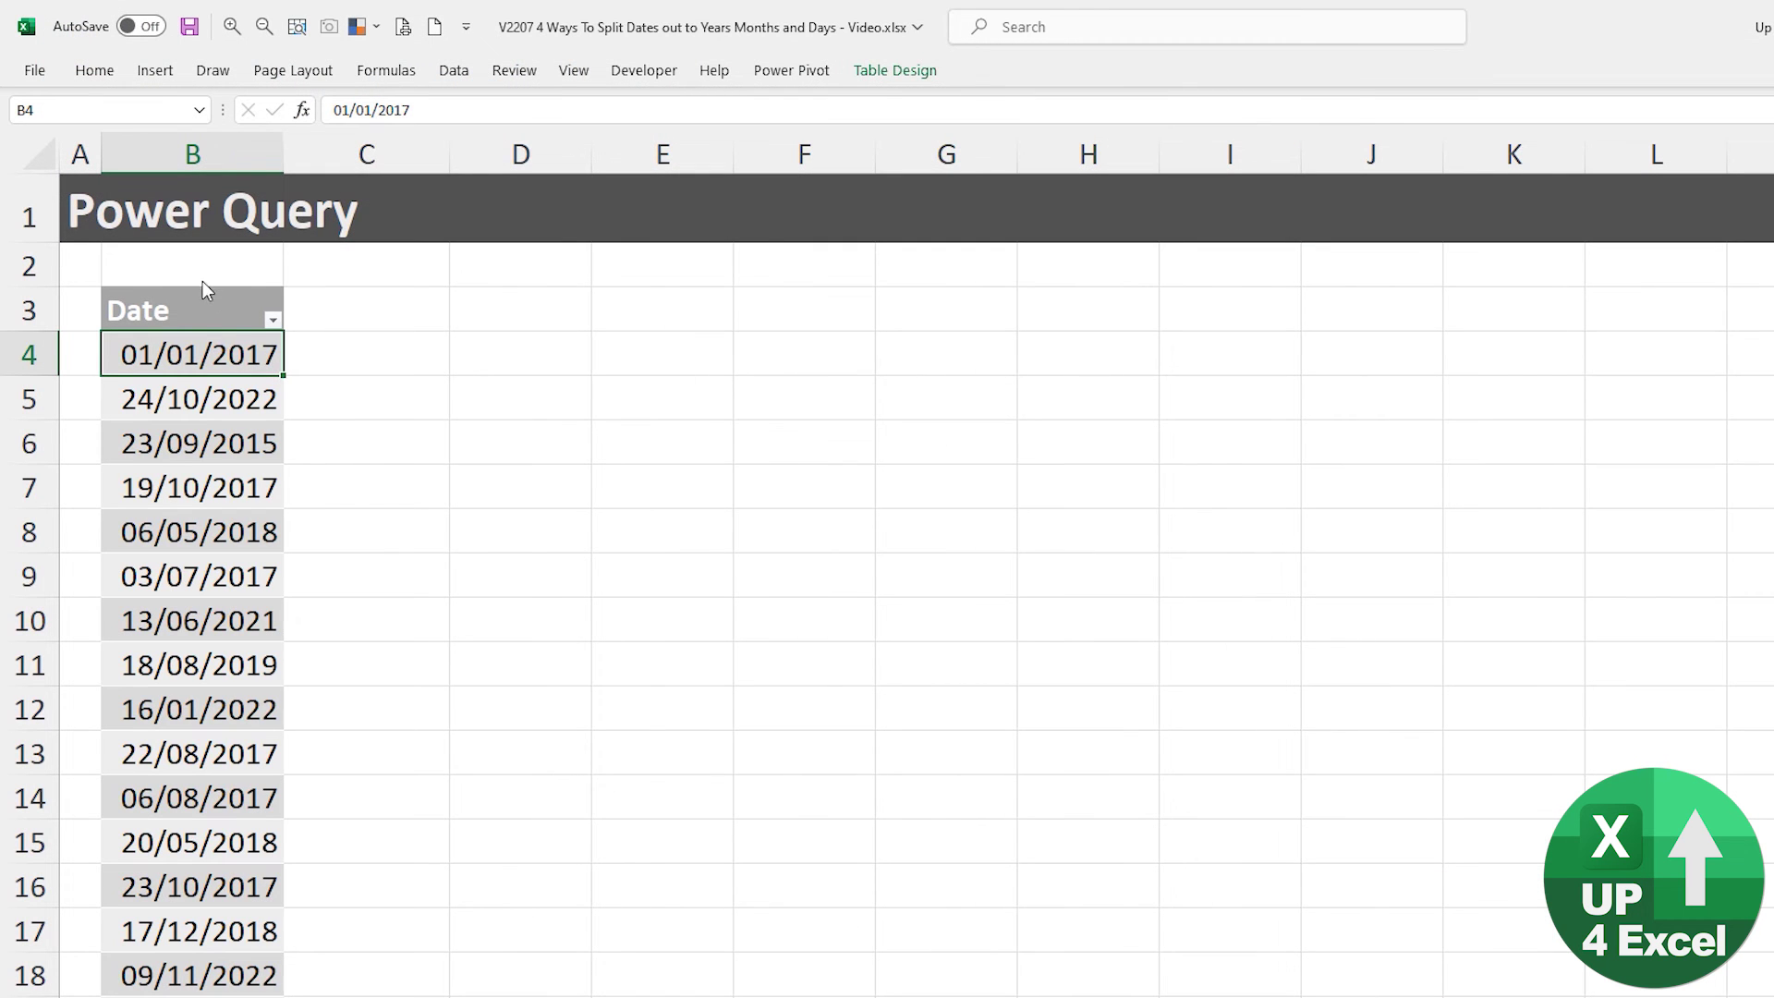
pyautogui.moveTo(476, 665); pyautogui.dragTo(547, 525)
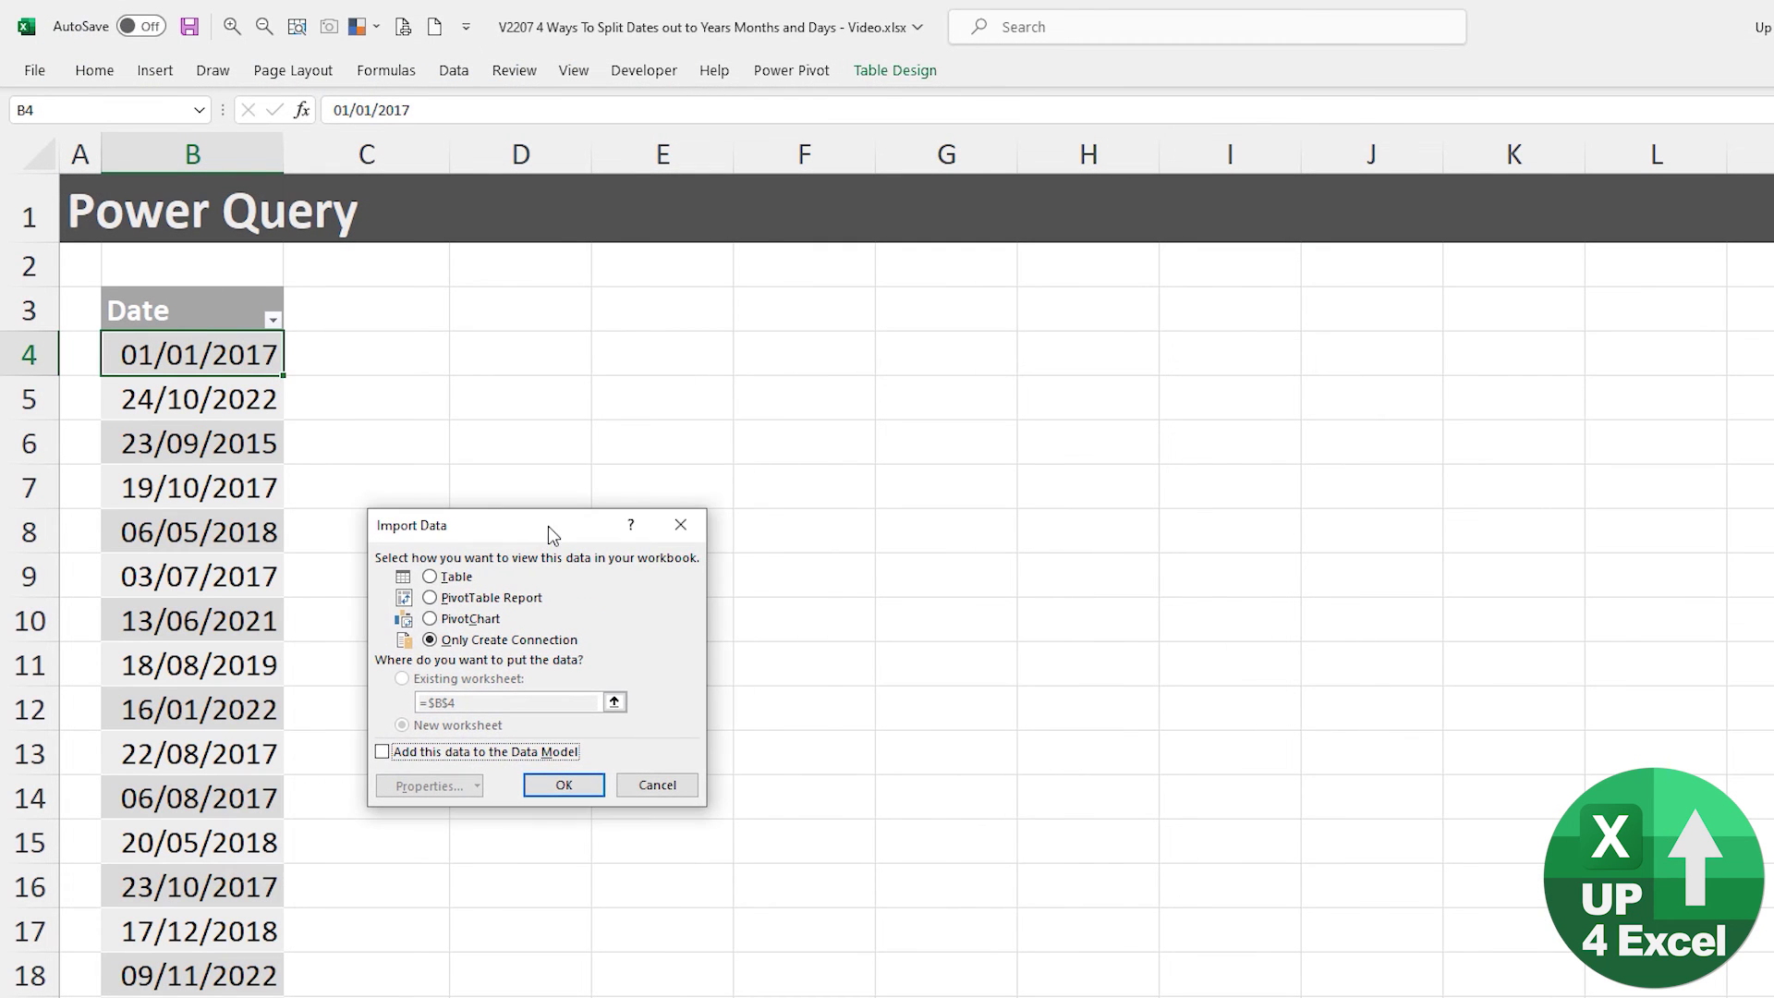
pyautogui.click(457, 577)
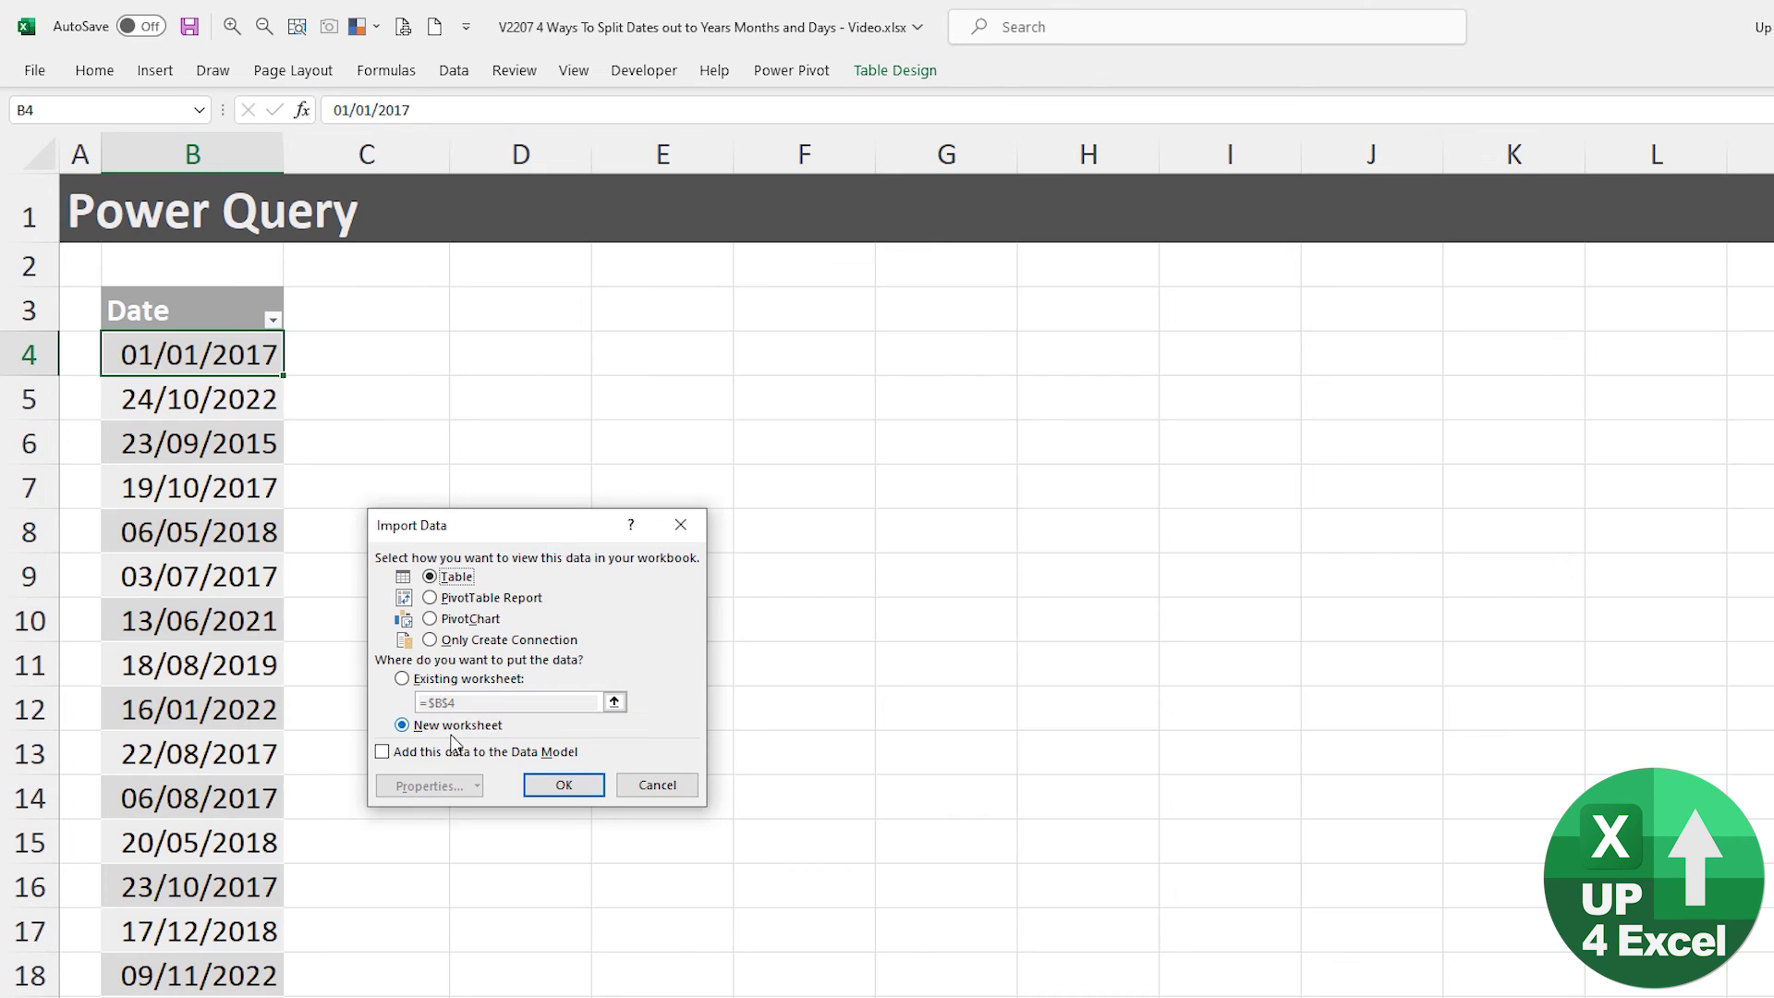
pyautogui.click(453, 681)
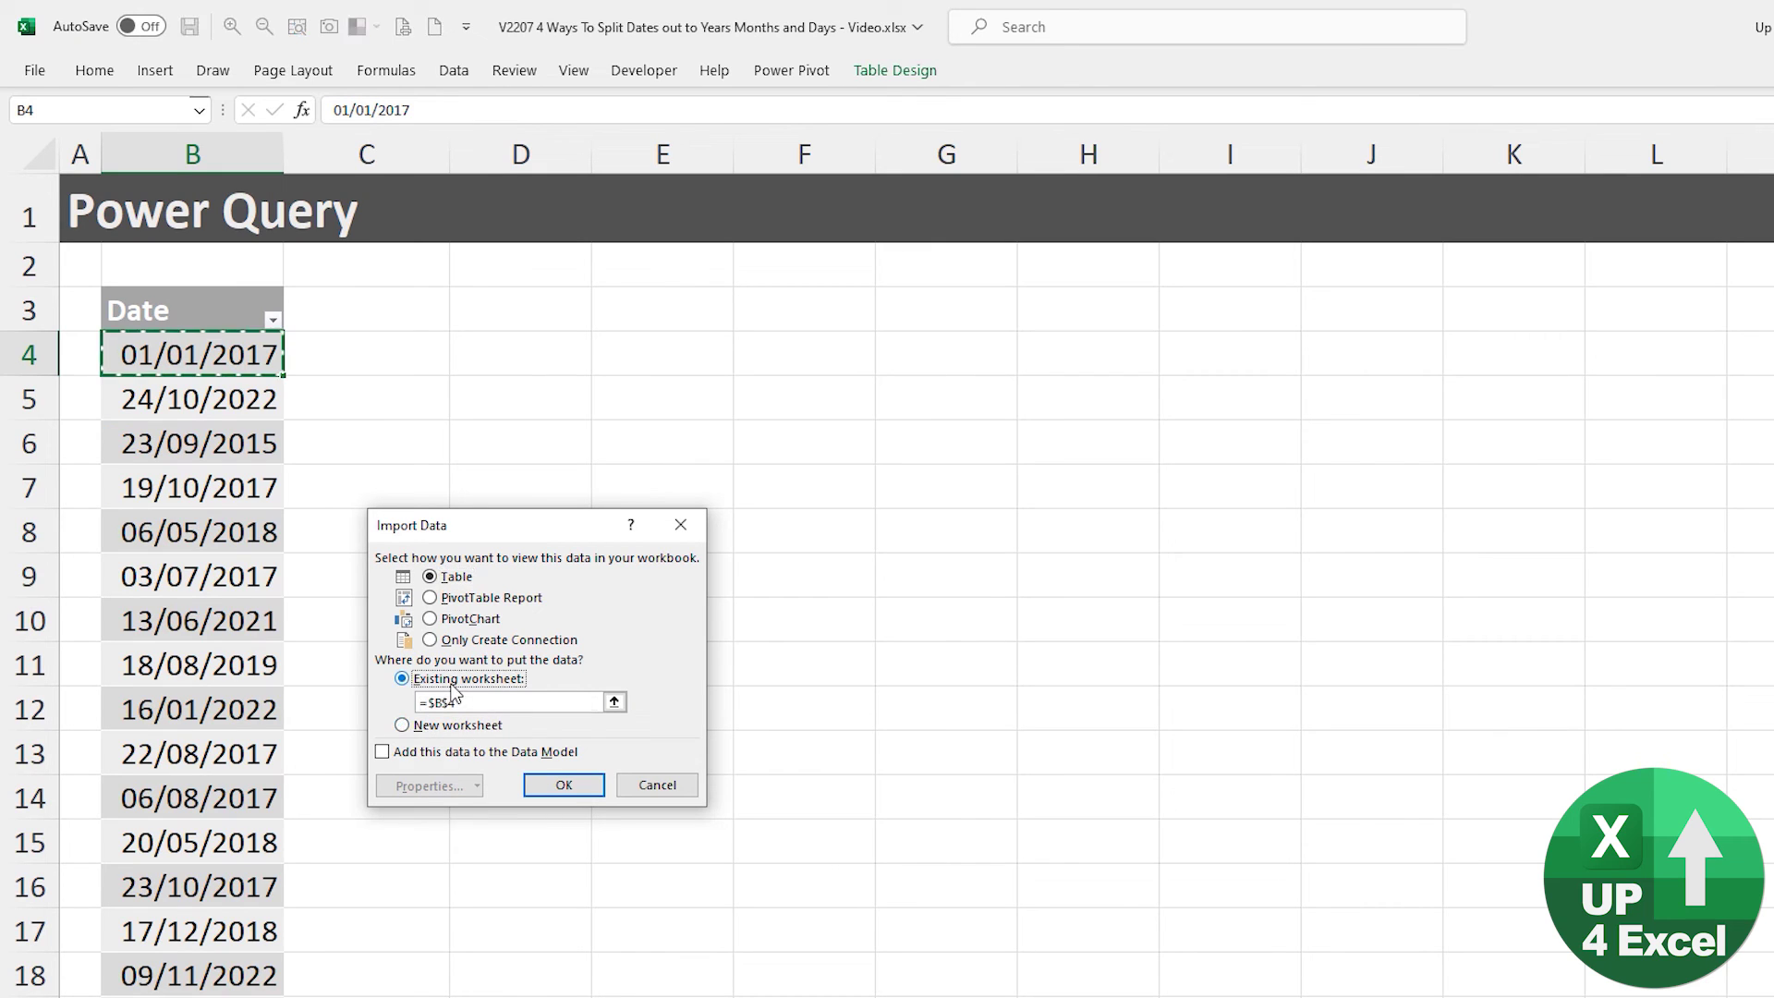
pyautogui.click(465, 323)
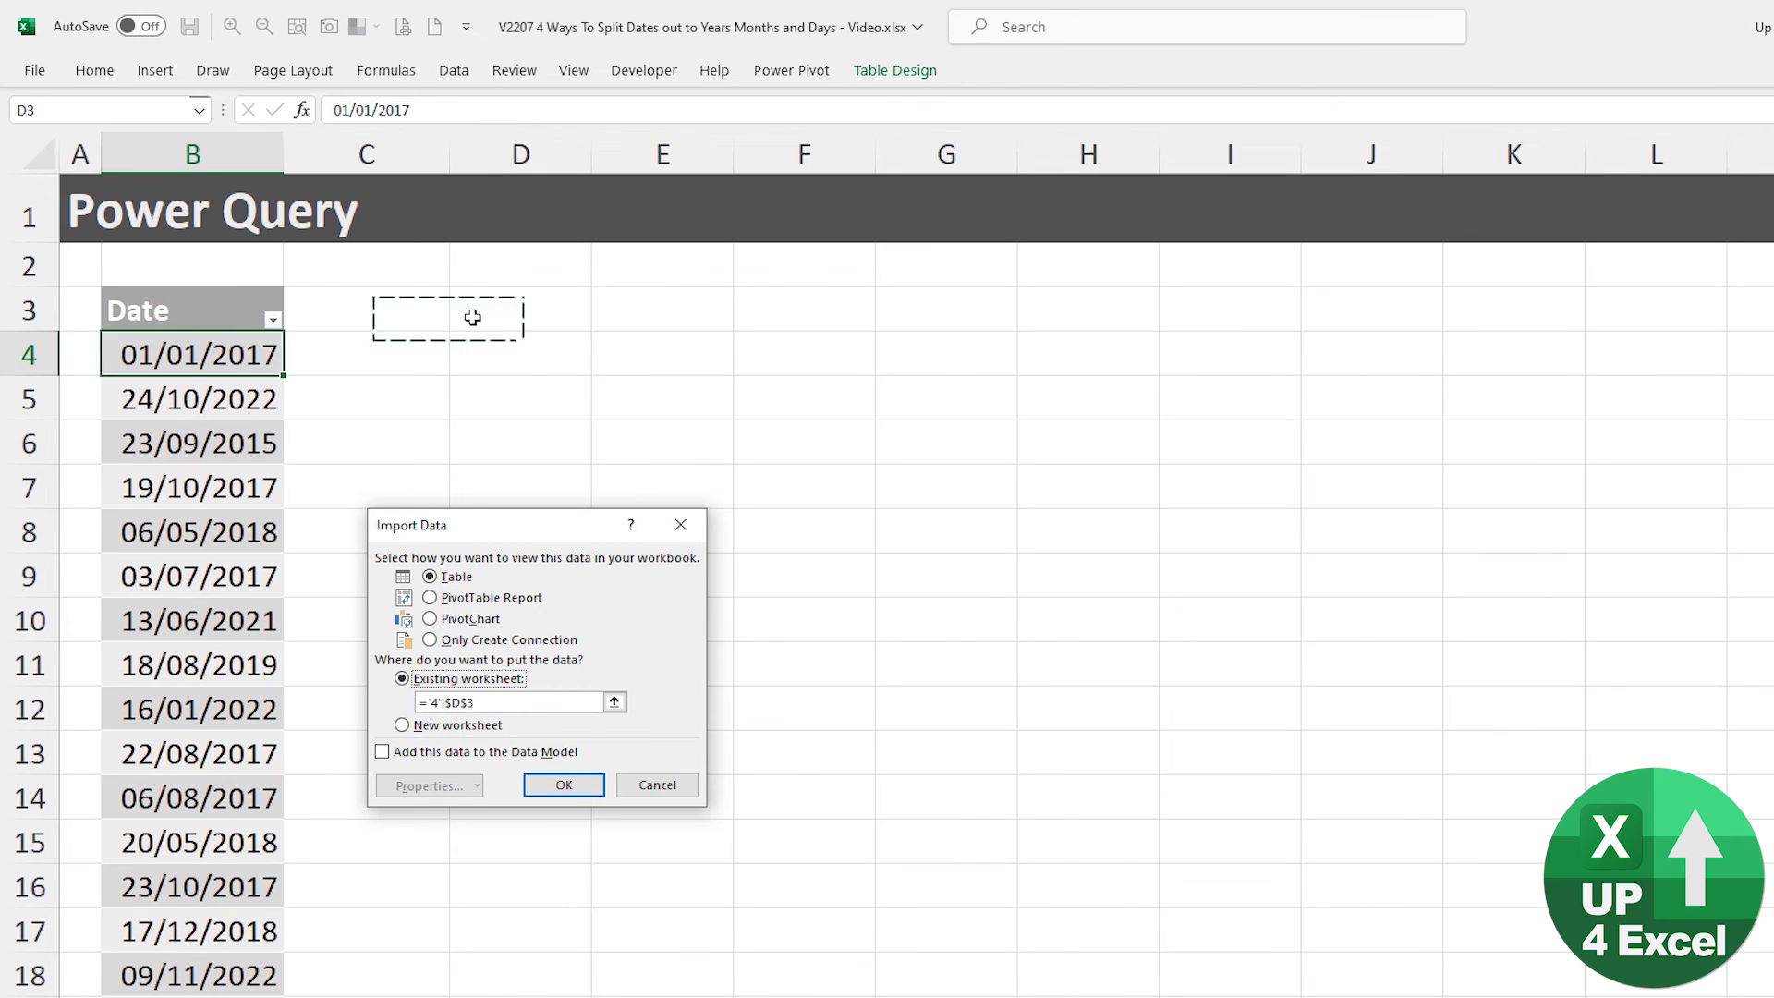
pyautogui.click(563, 787)
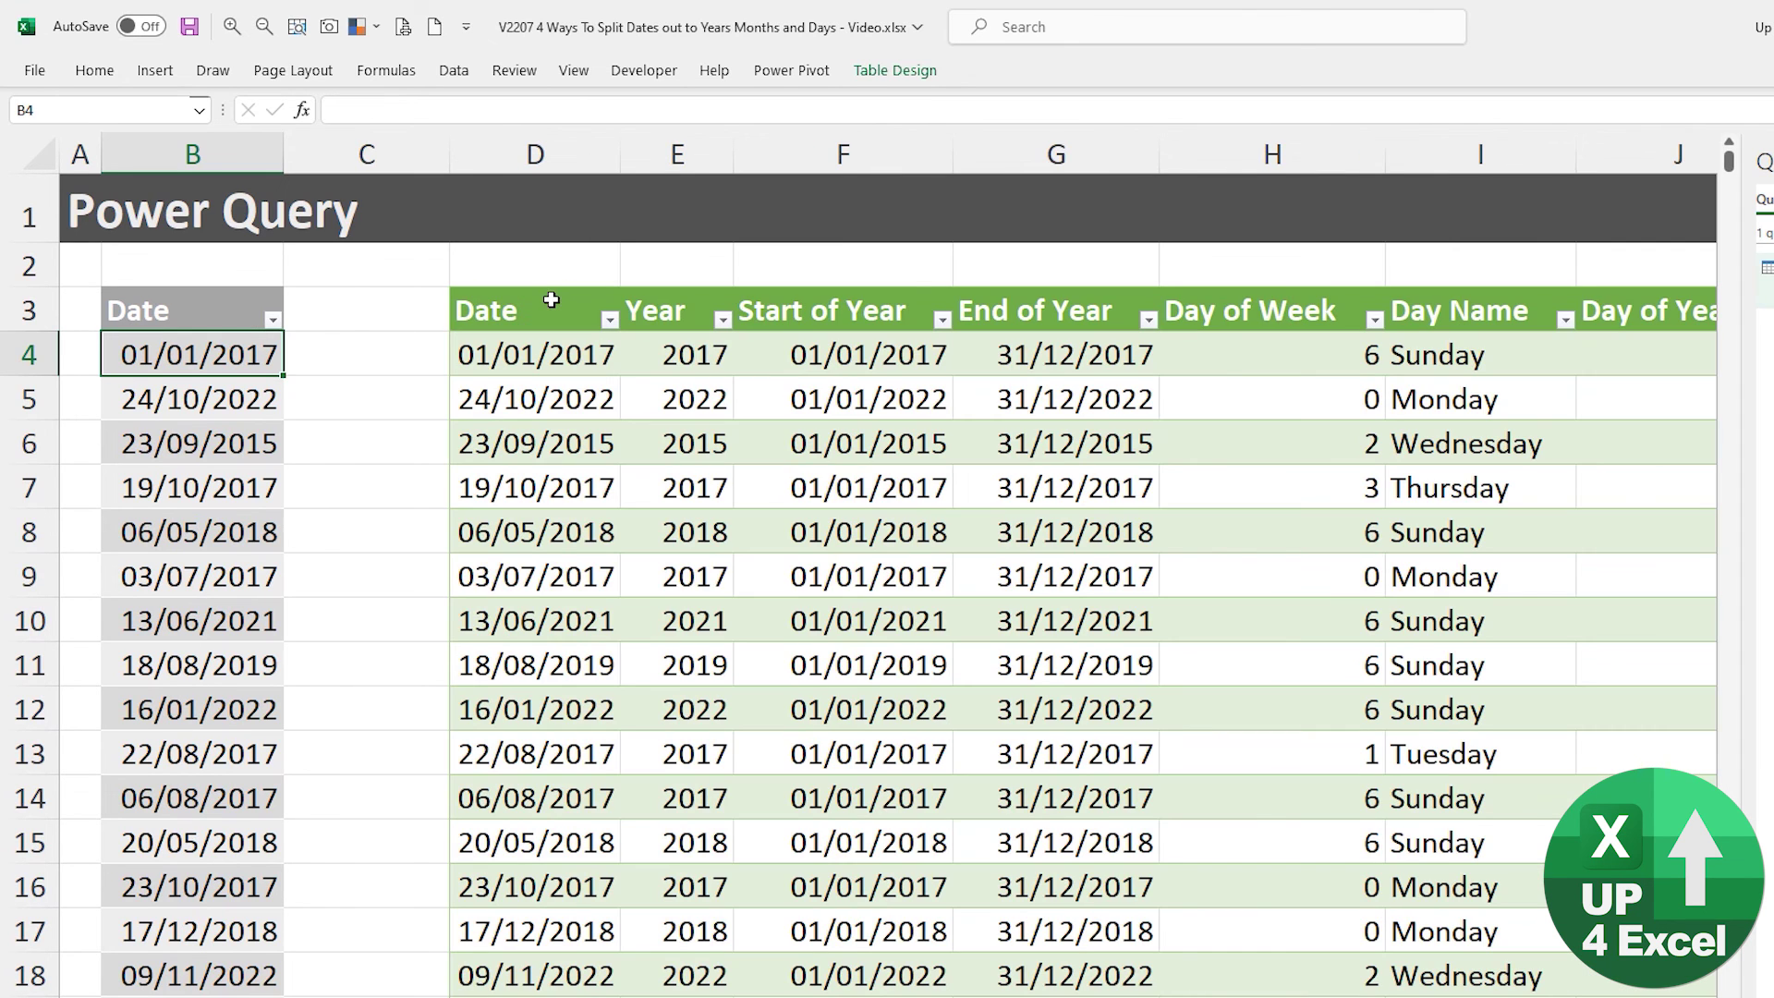
pyautogui.moveTo(450, 155); pyautogui.dragTo(342, 158)
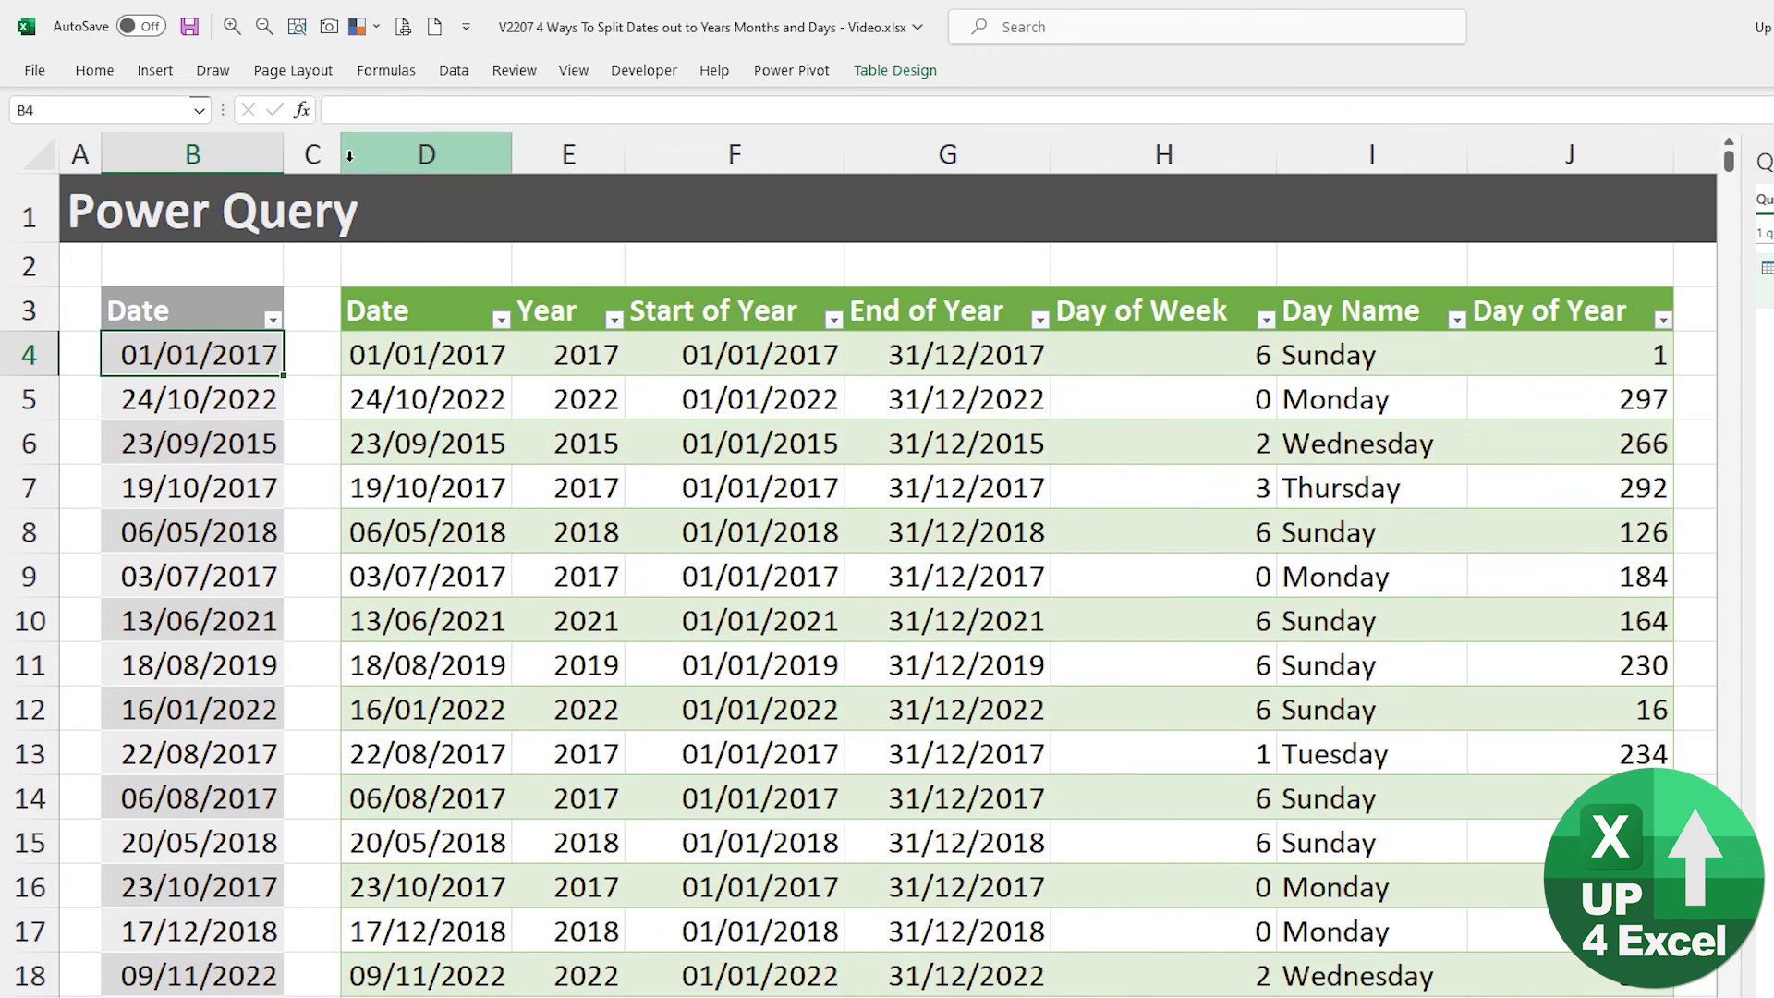
# Change the first date in the source Date table, cell B4, to 14/02/2018
pyautogui.hotkey('alt', '5')
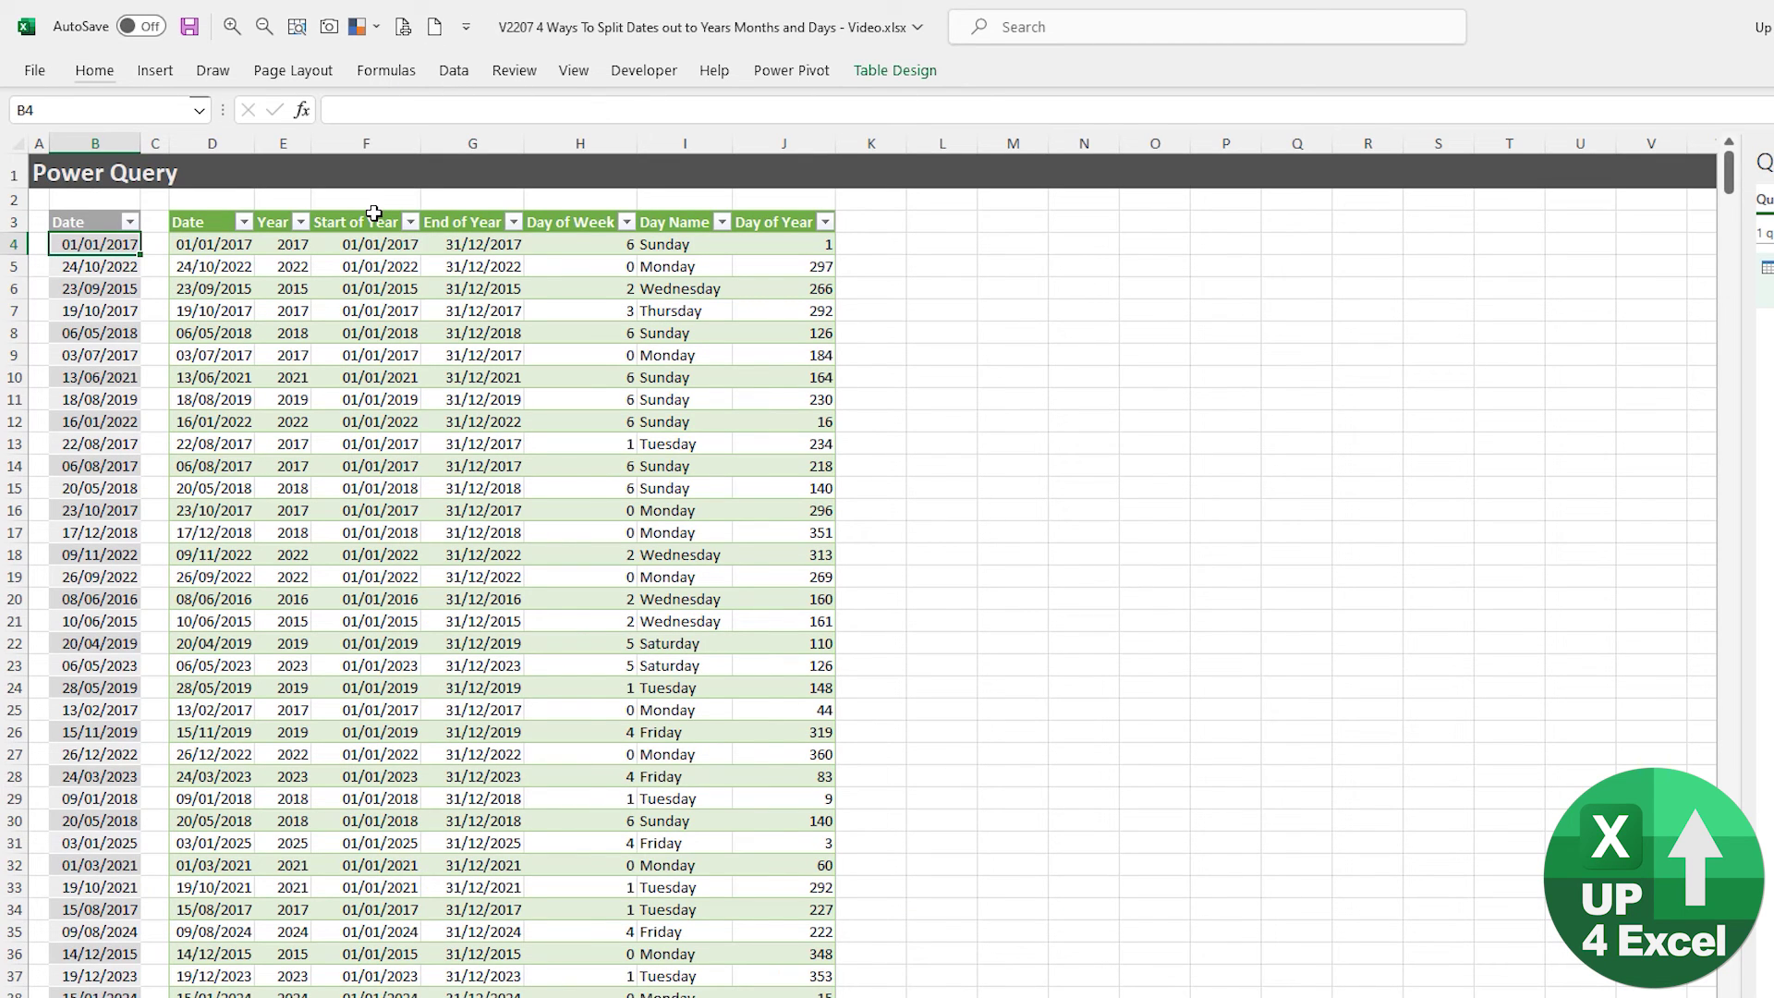
pyautogui.click(362, 399)
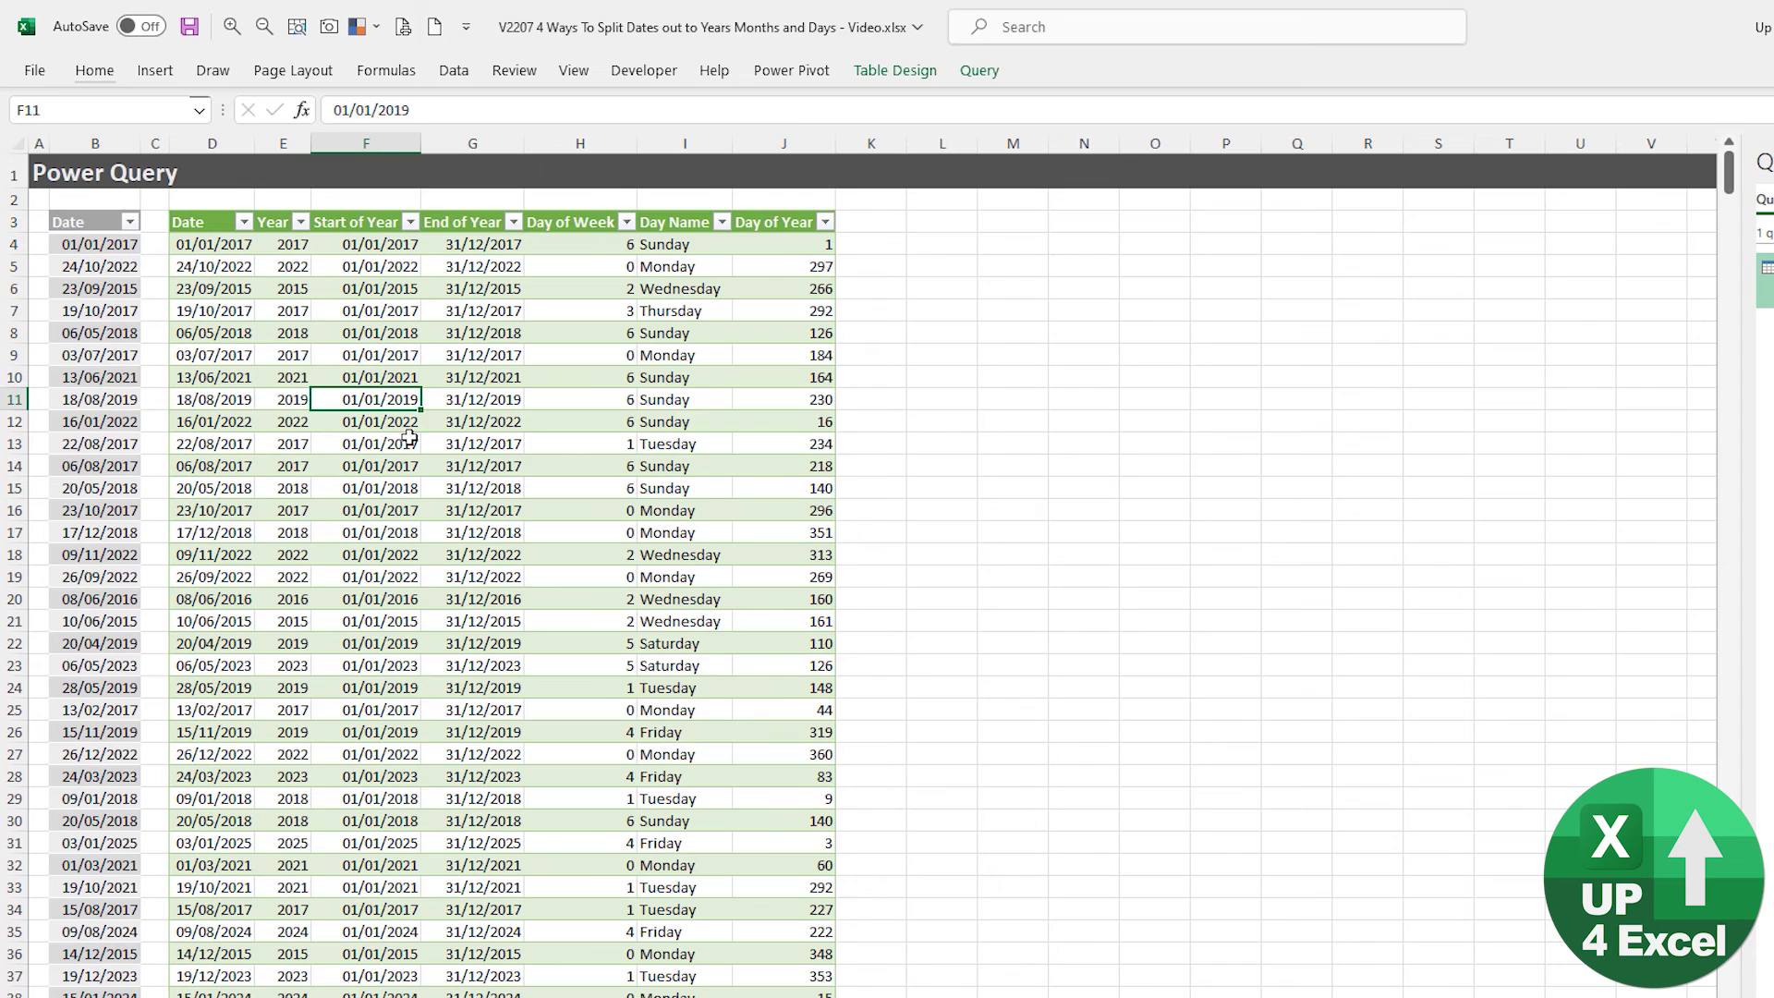
pyautogui.click(104, 245)
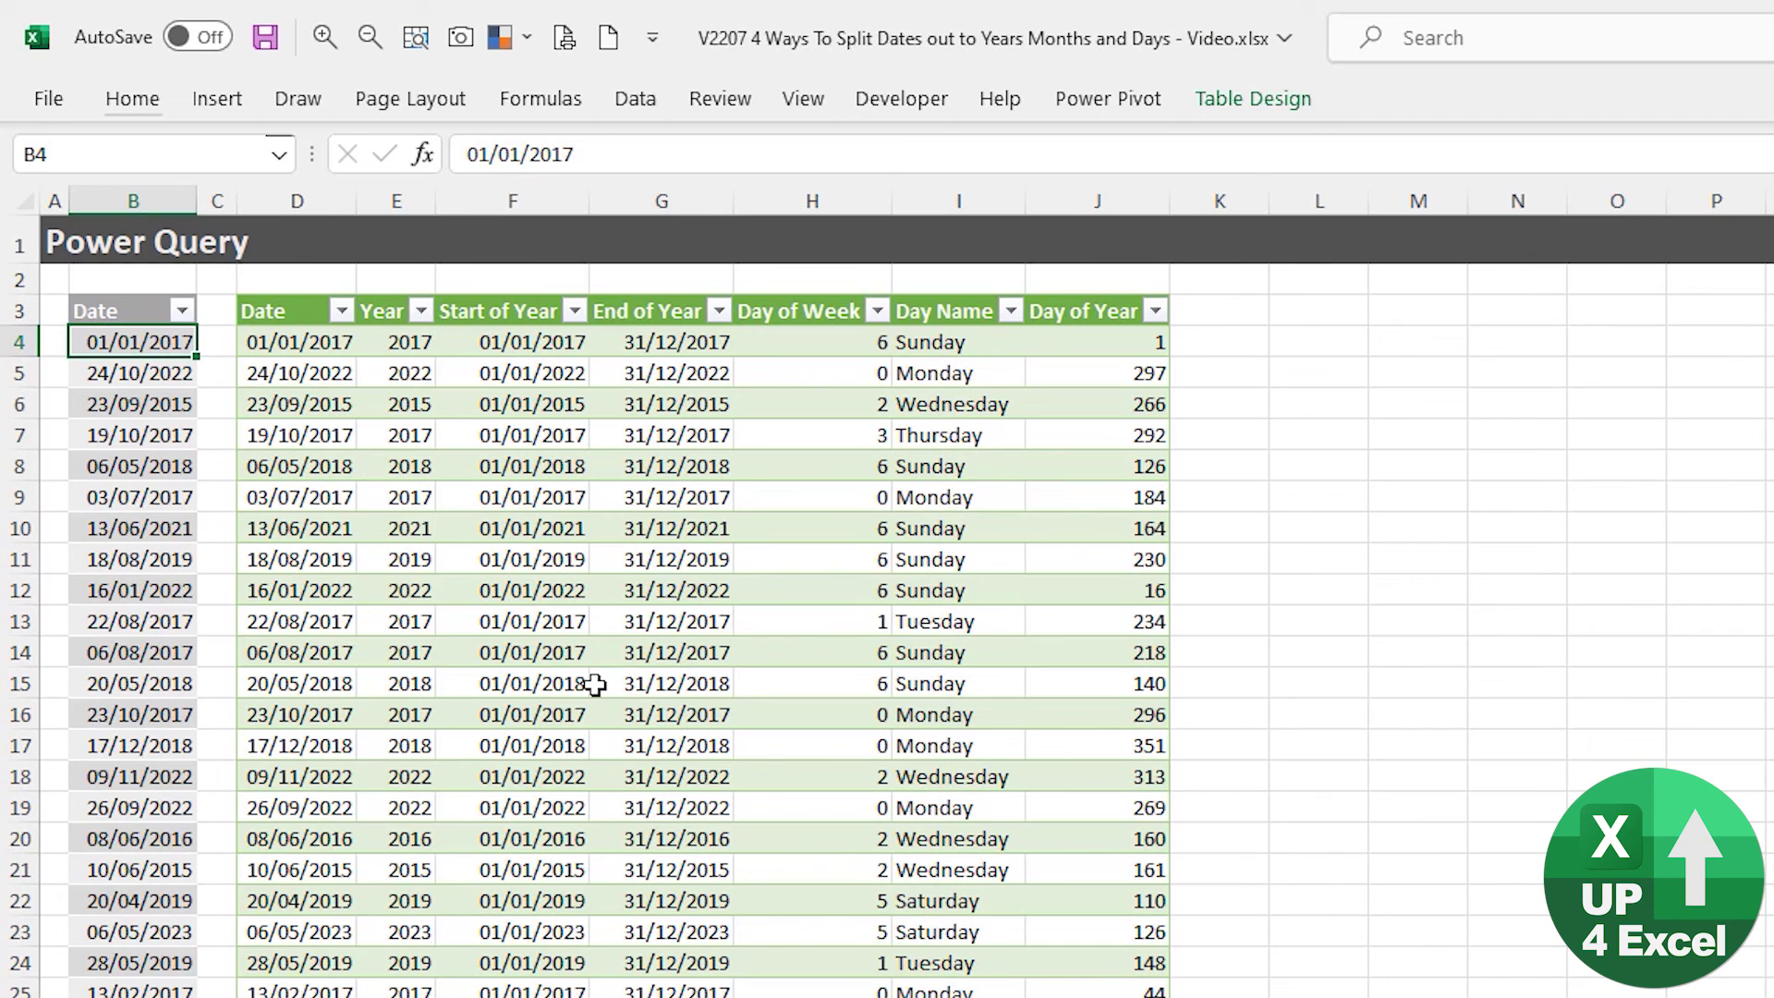
pyautogui.press('F2')
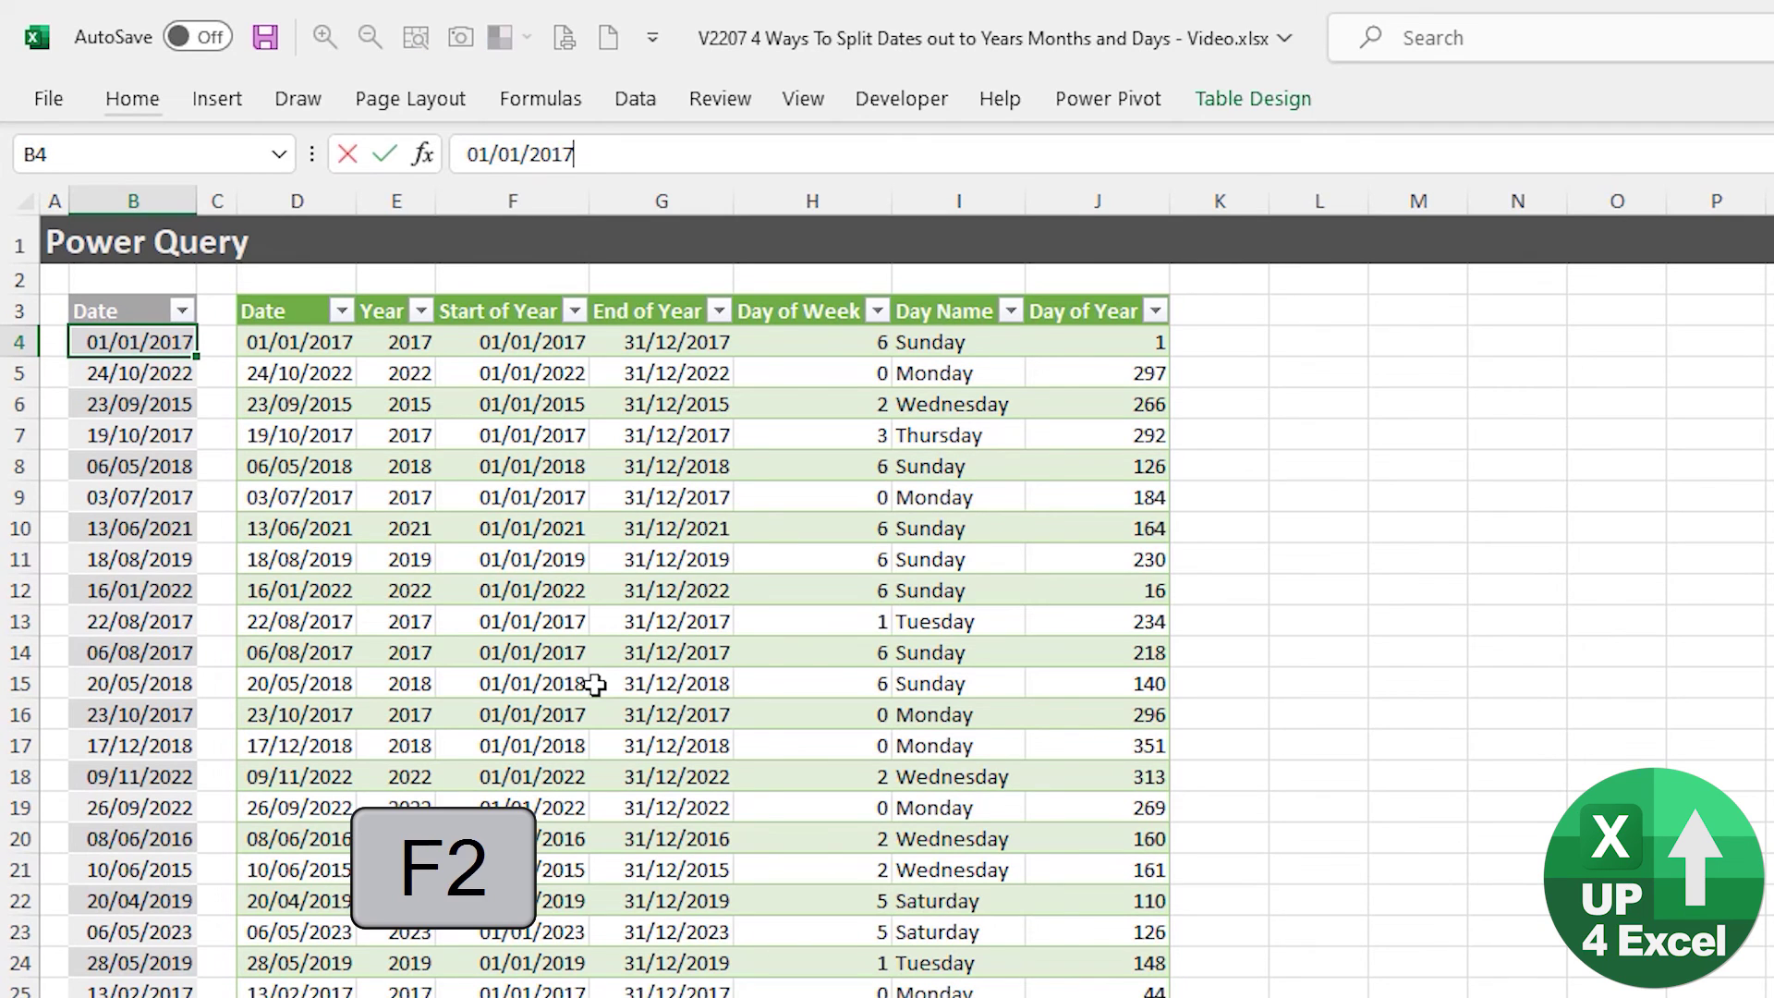
pyautogui.press('BackSpace')
pyautogui.write('8')
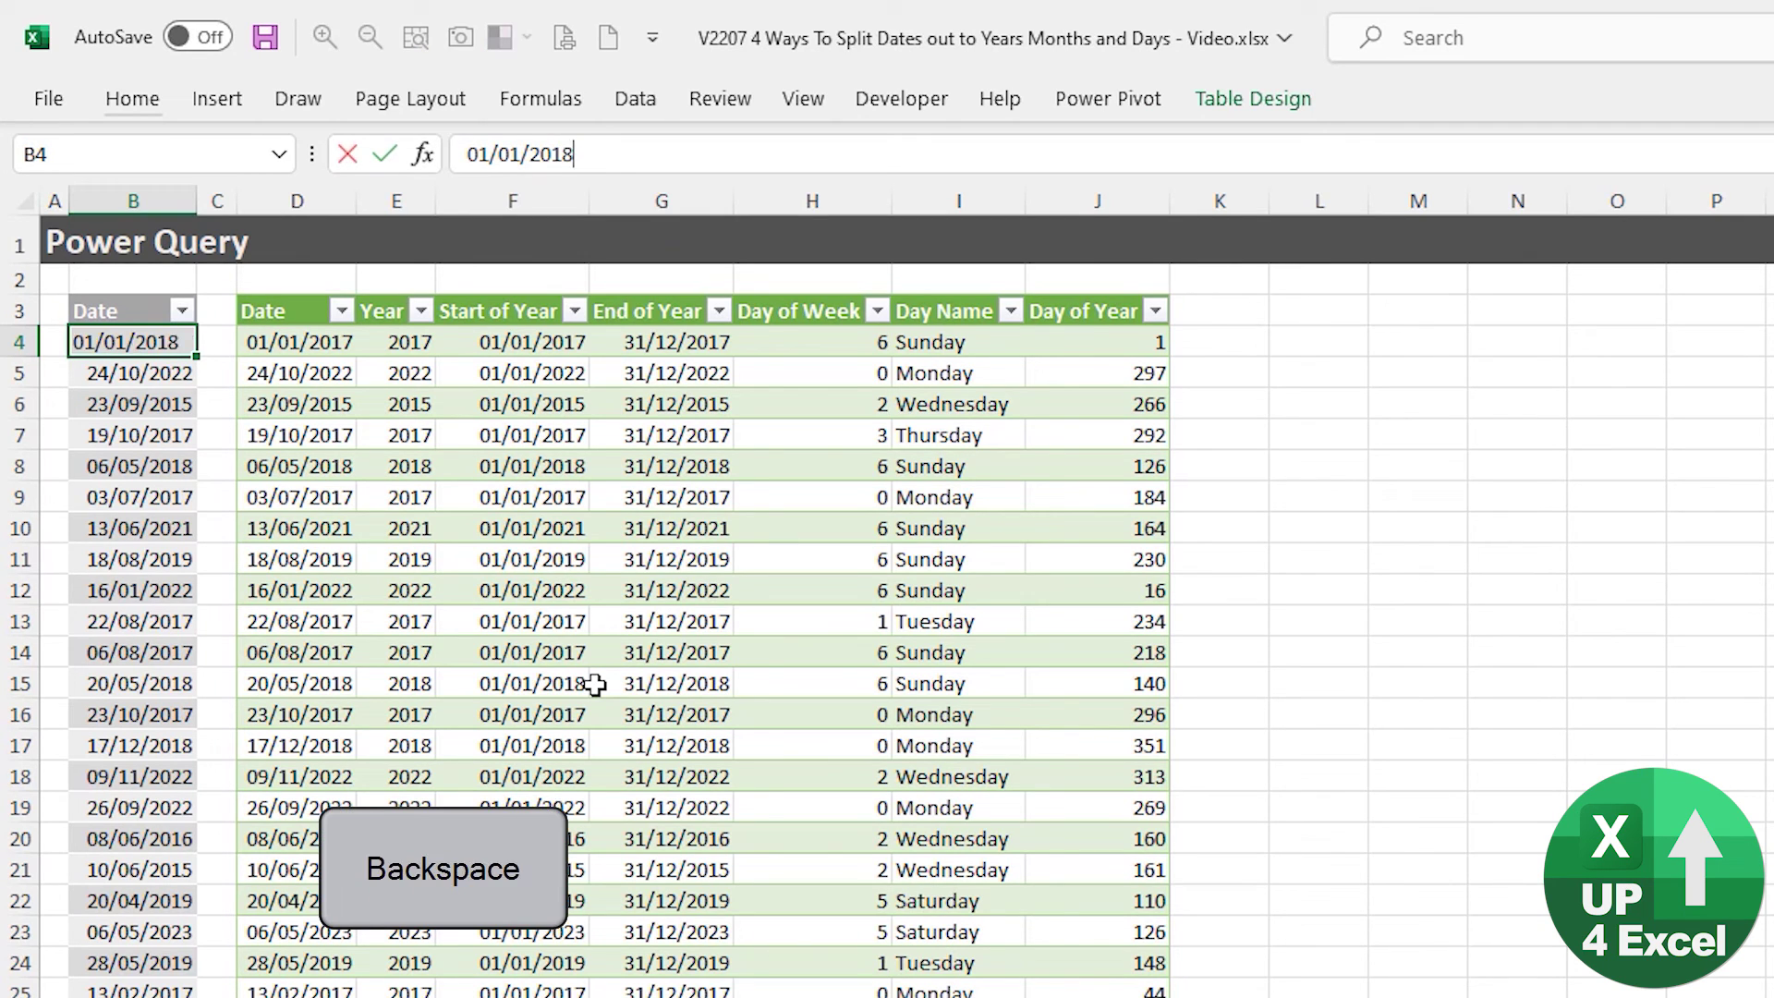
pyautogui.press('Left')
pyautogui.press('Left')
pyautogui.press('Left')
pyautogui.press('Delete')
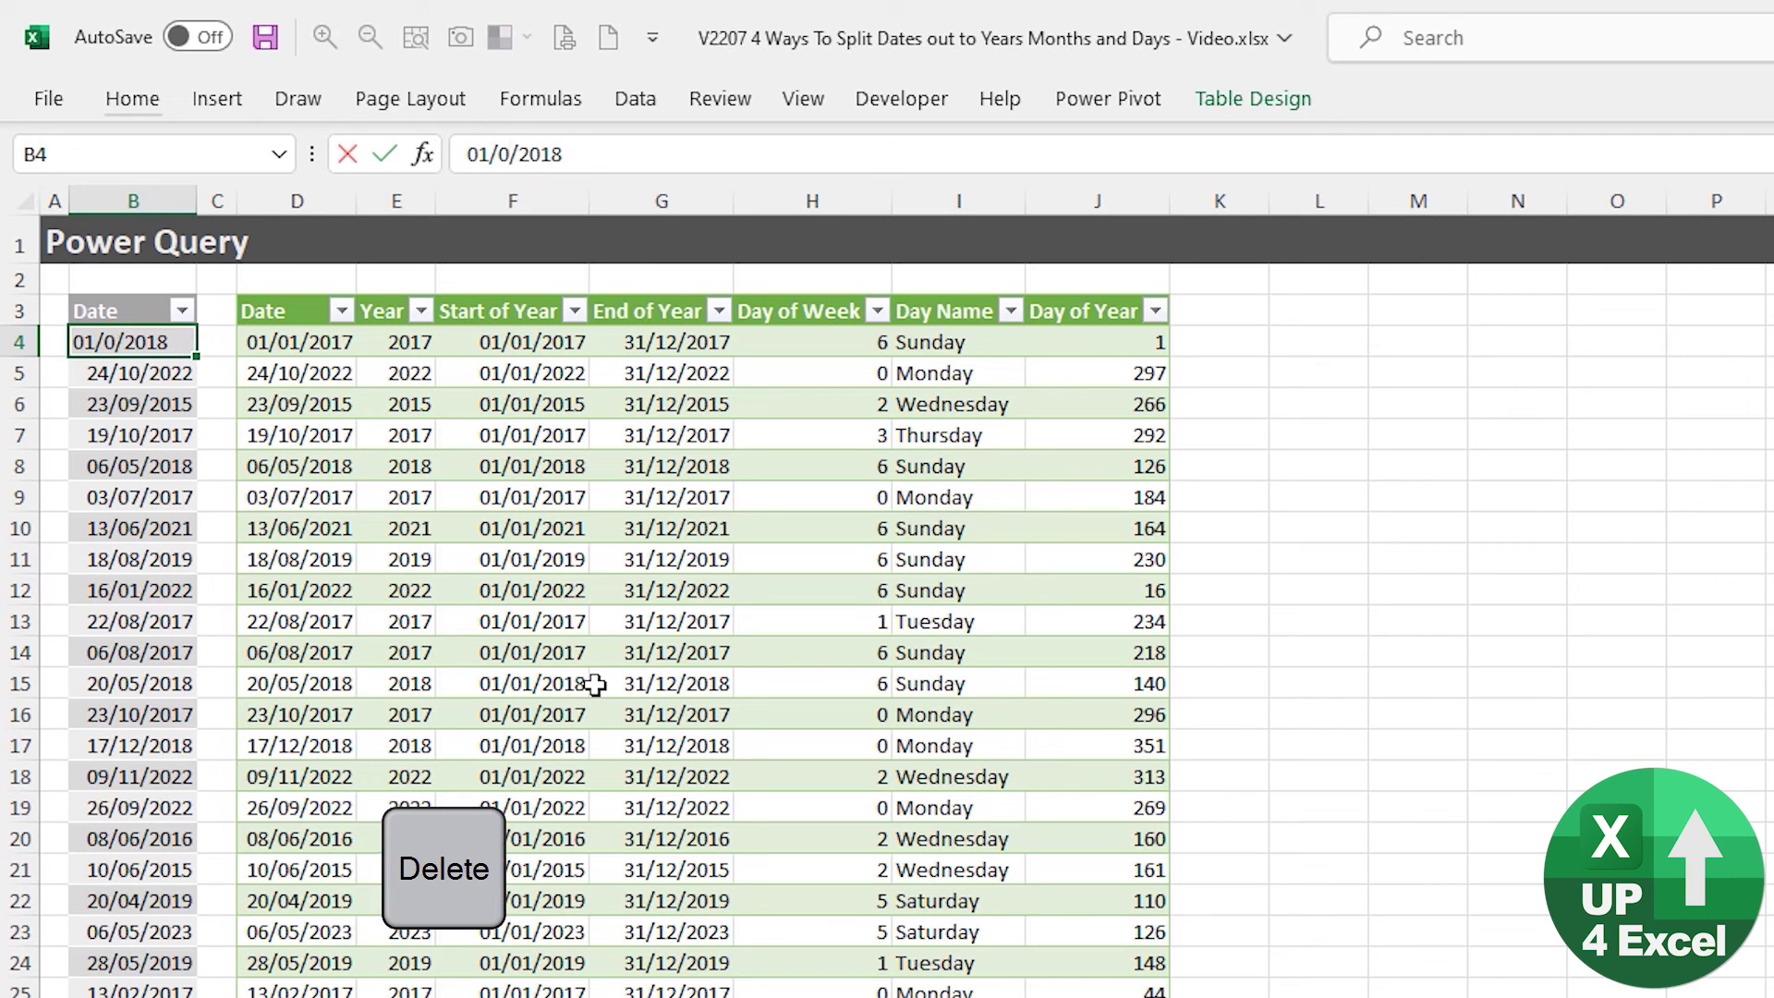
pyautogui.write('2')
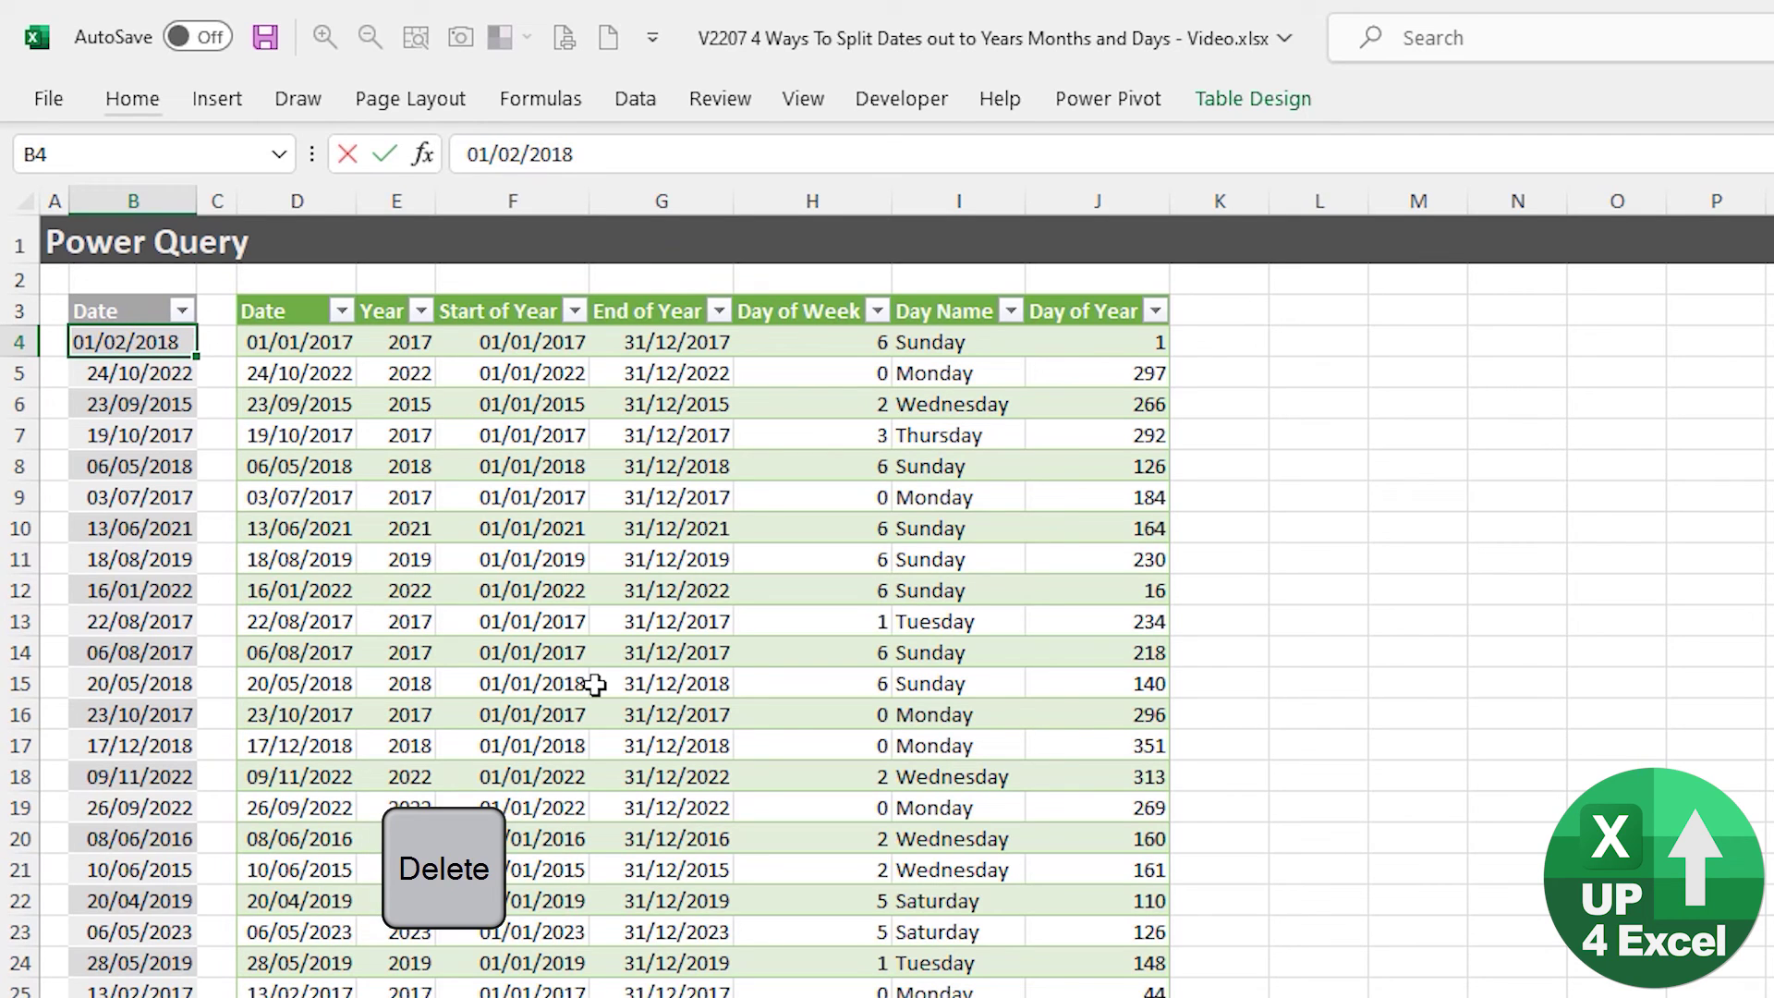
pyautogui.press('BackSpace')
pyautogui.write('14')
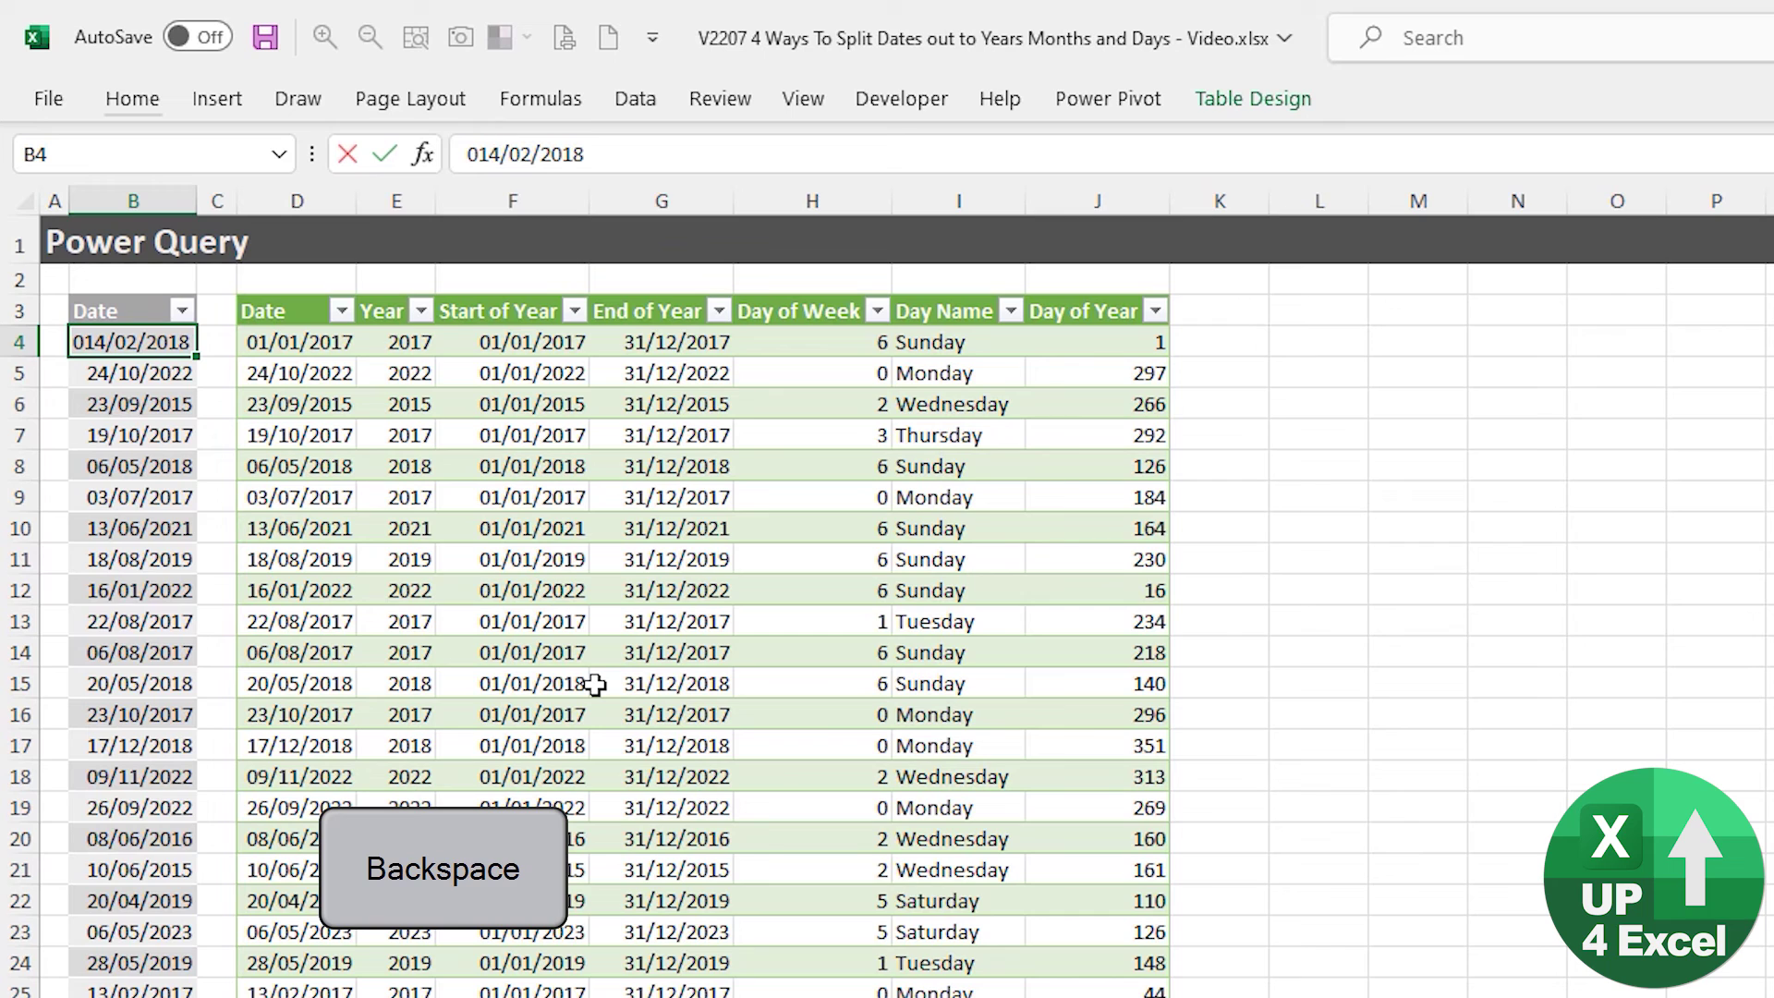
pyautogui.press('Delete')
pyautogui.press('Return')
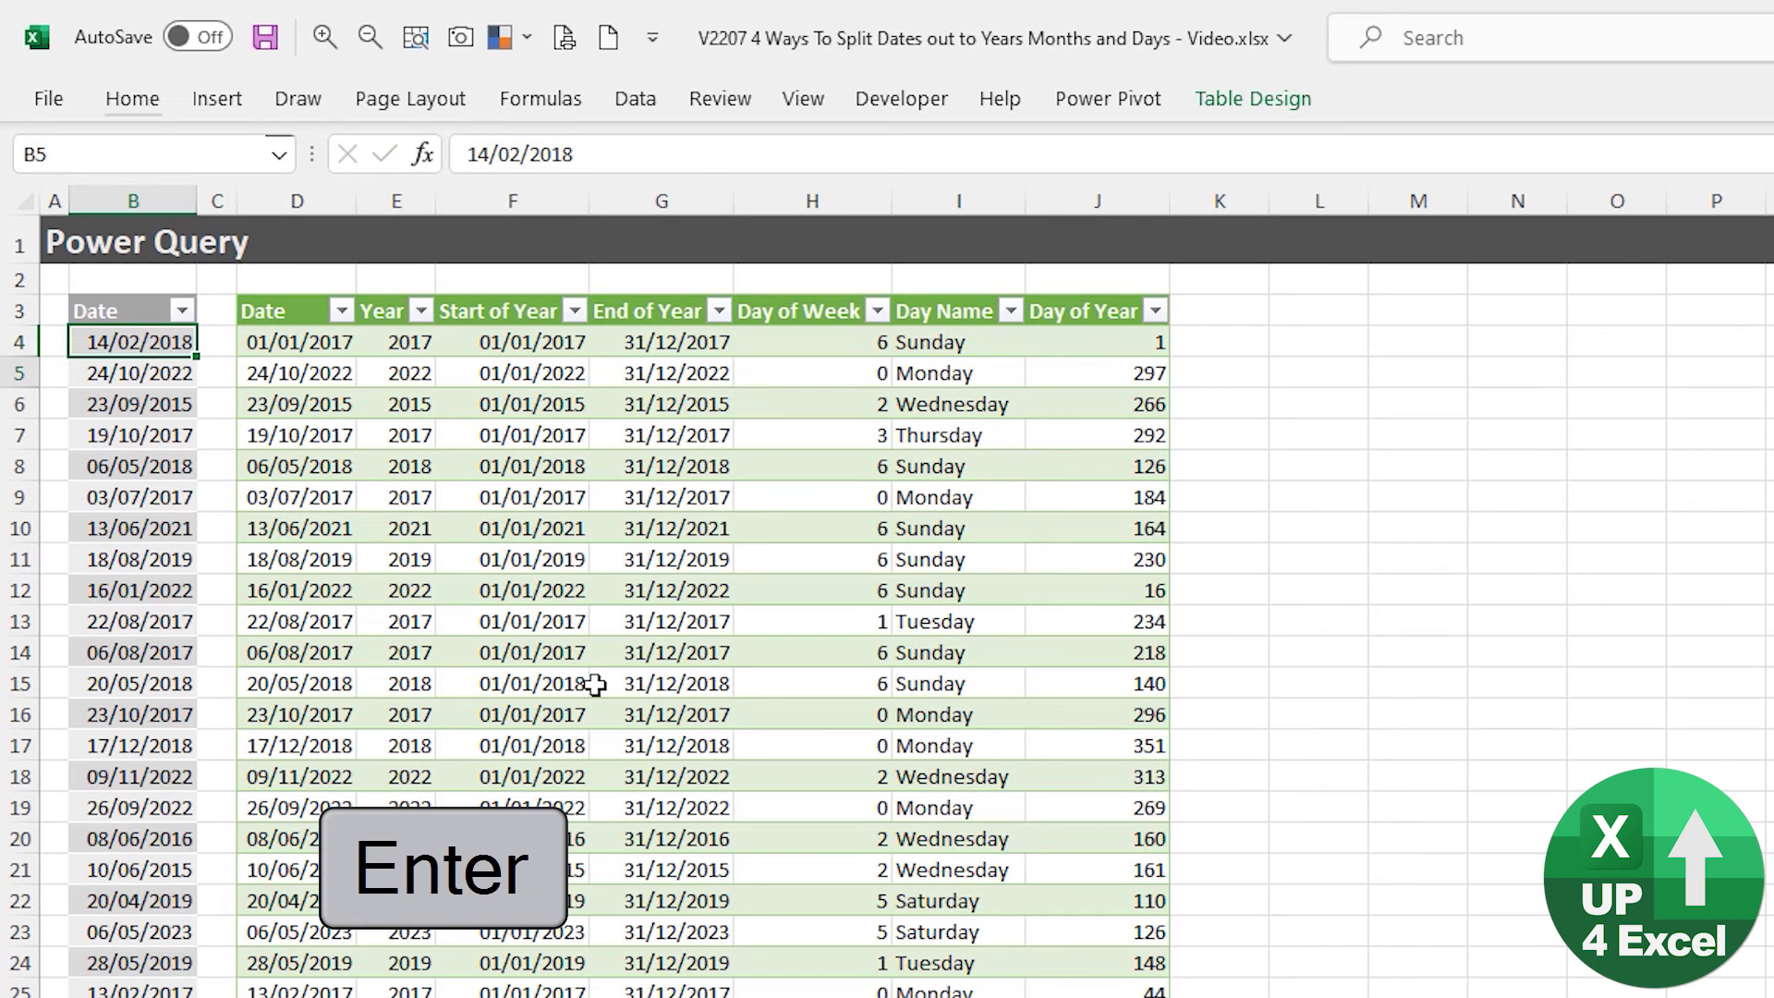
# Refresh all queries from cell D4 of the output table to bring in the edited source date
pyautogui.press('Up')
pyautogui.press('Right')
pyautogui.press('Right')
pyautogui.press('Right')
pyautogui.press('Right')
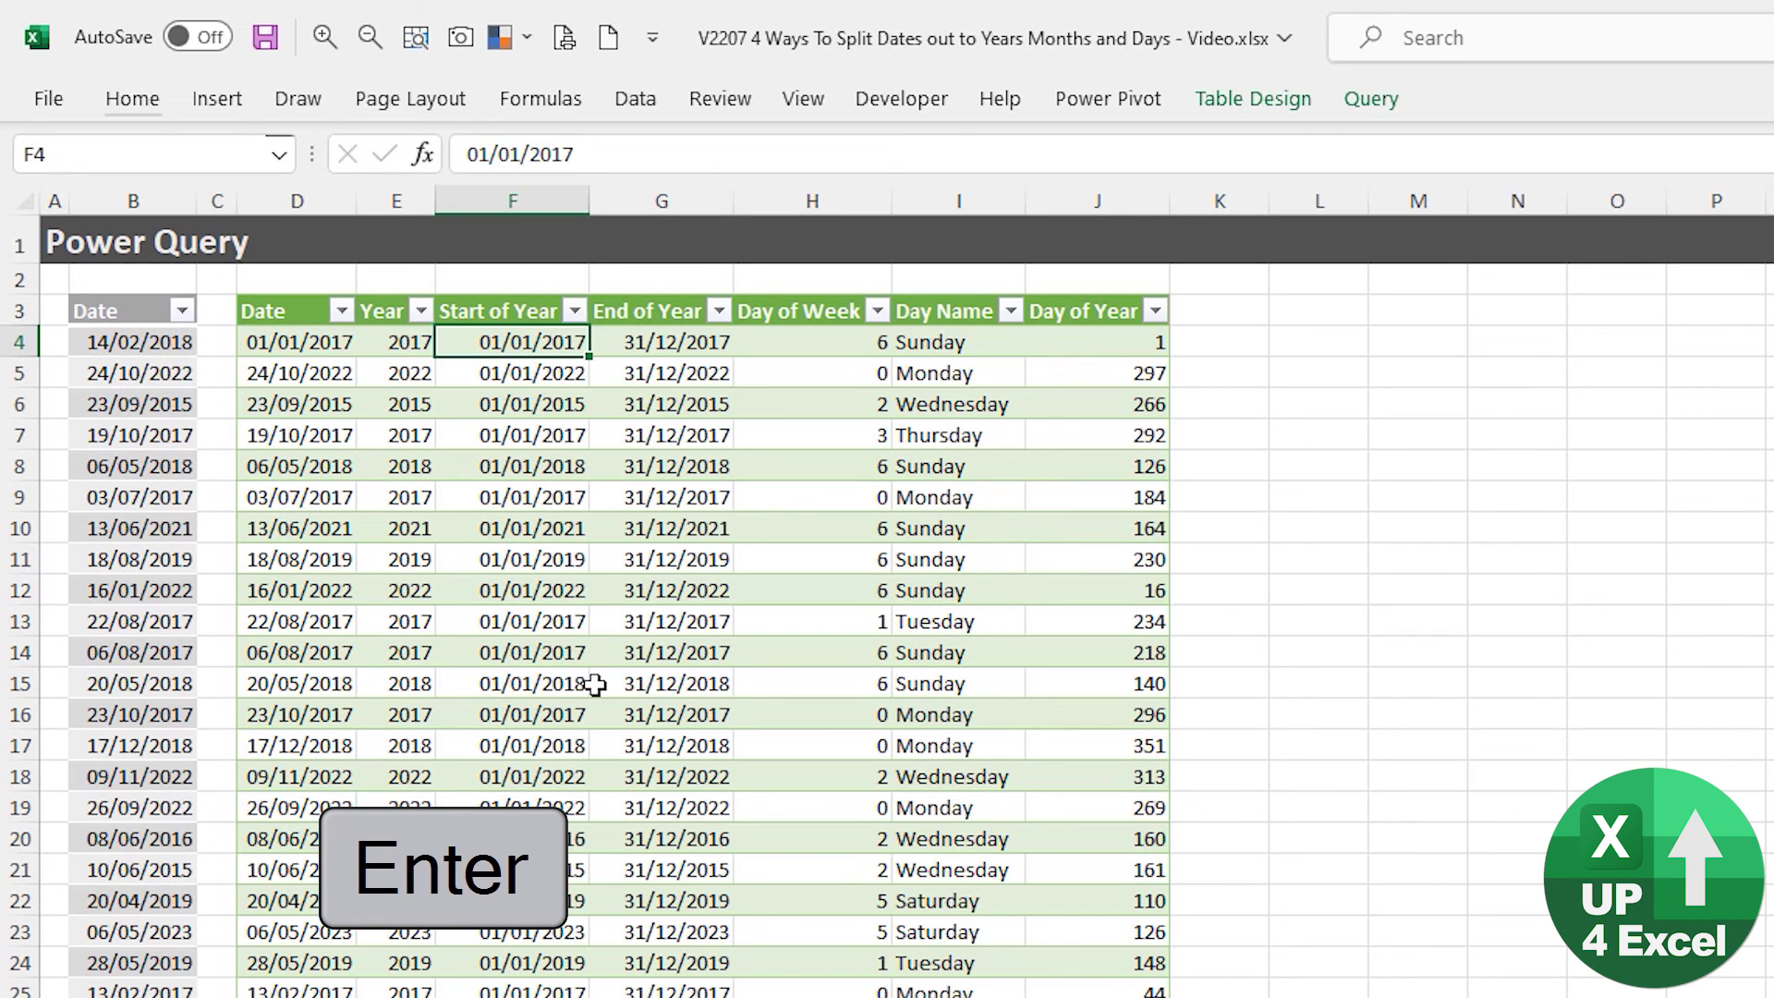
pyautogui.press('Left')
pyautogui.press('Left')
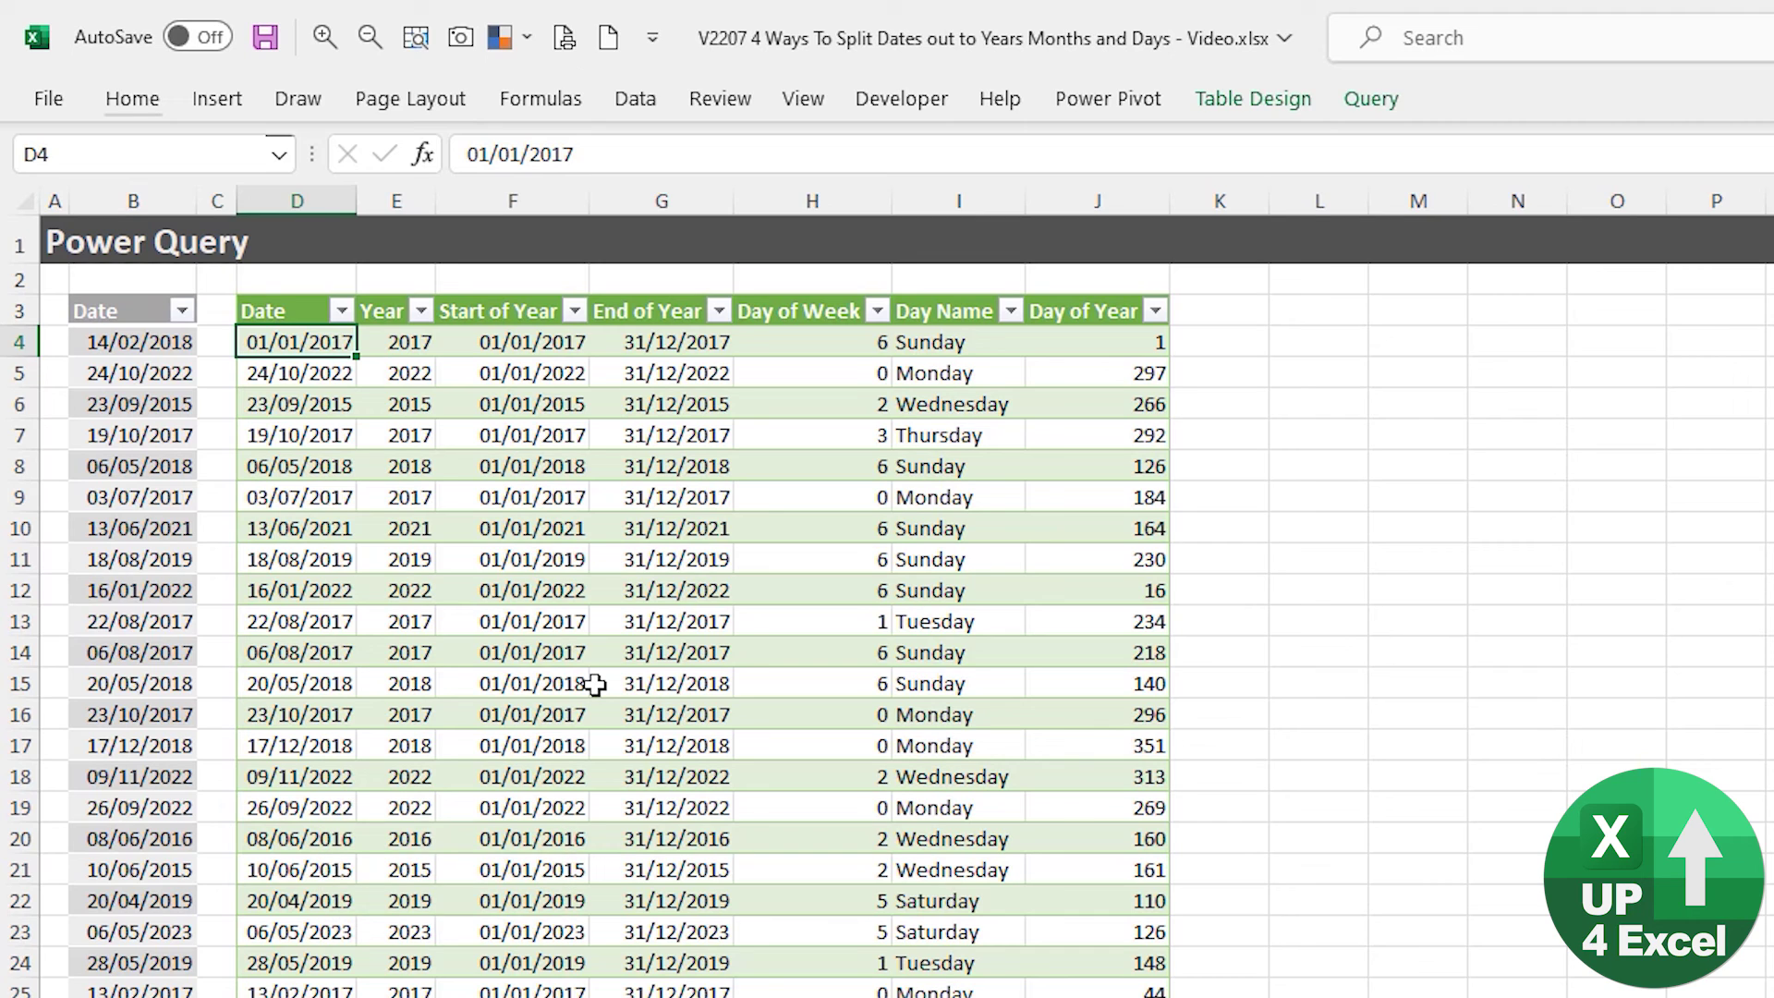
pyautogui.hotkey('ctrl', 'alt', 'F5')
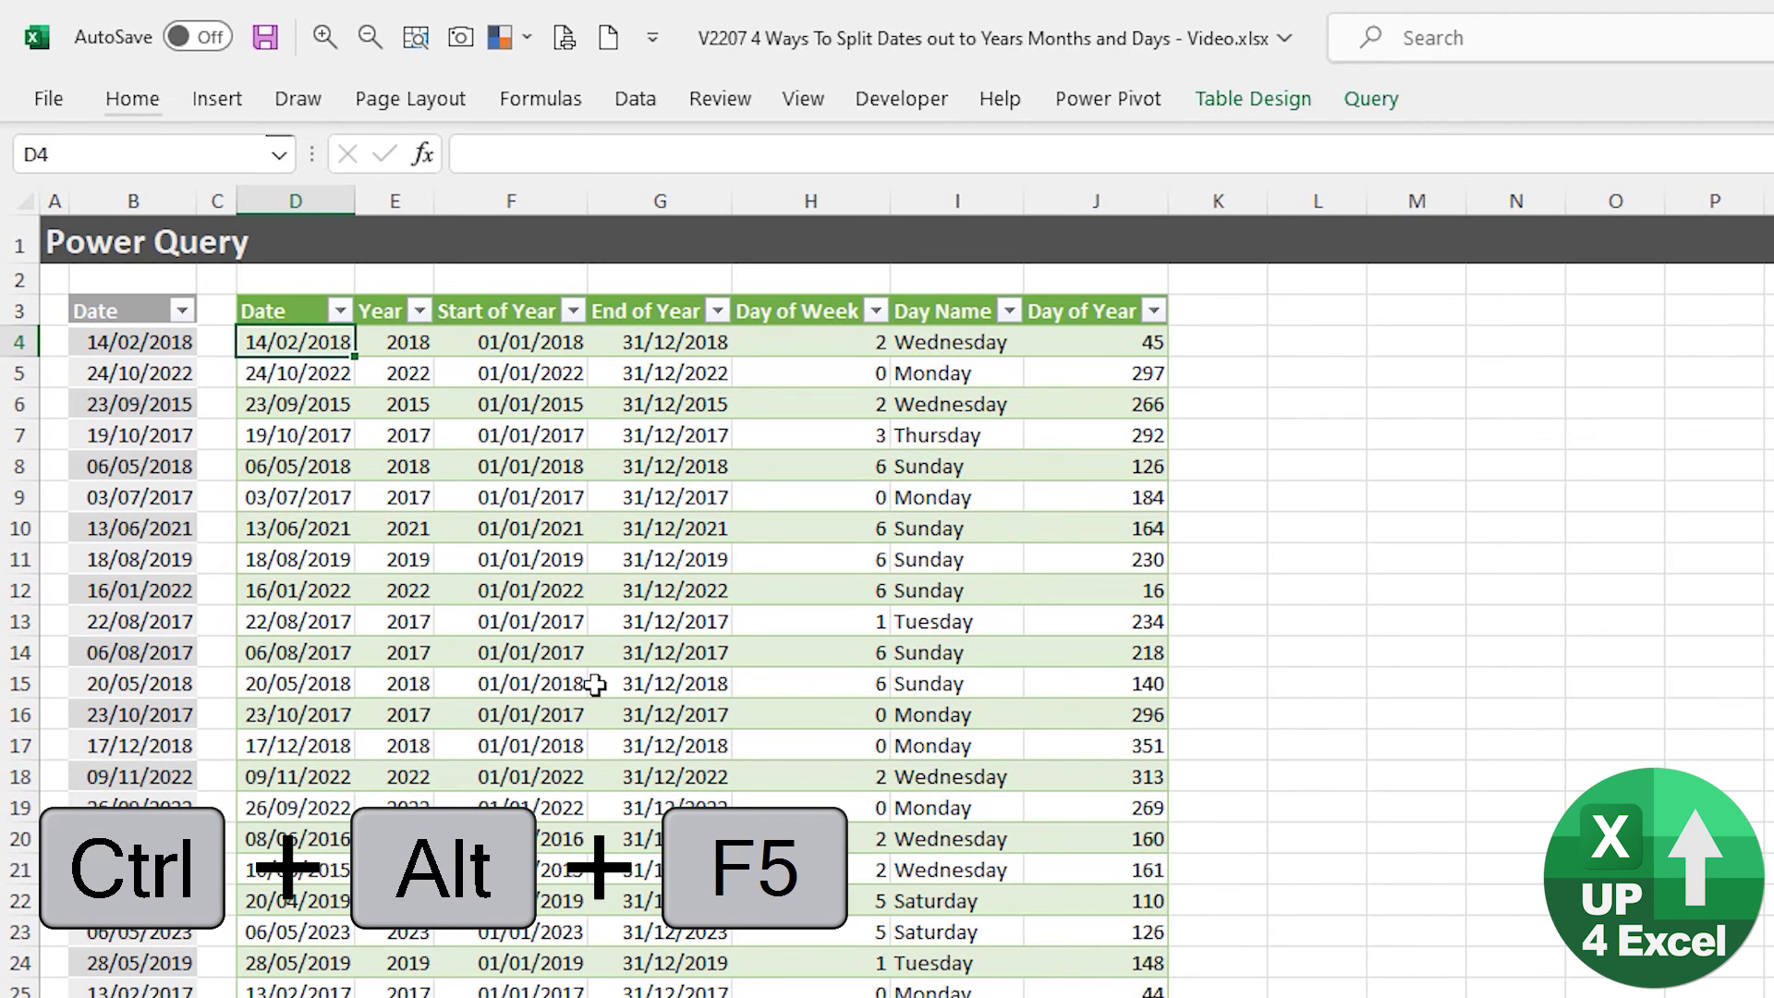
# Examine the refreshed values across row 4 of the query output table, from Date to Day of Year
pyautogui.press('Right')
pyautogui.press('Right')
pyautogui.press('Right')
pyautogui.press('Right')
pyautogui.press('Right')
pyautogui.press('Left')
pyautogui.press('Left')
pyautogui.press('Left')
pyautogui.press('Left')
pyautogui.press('Left')
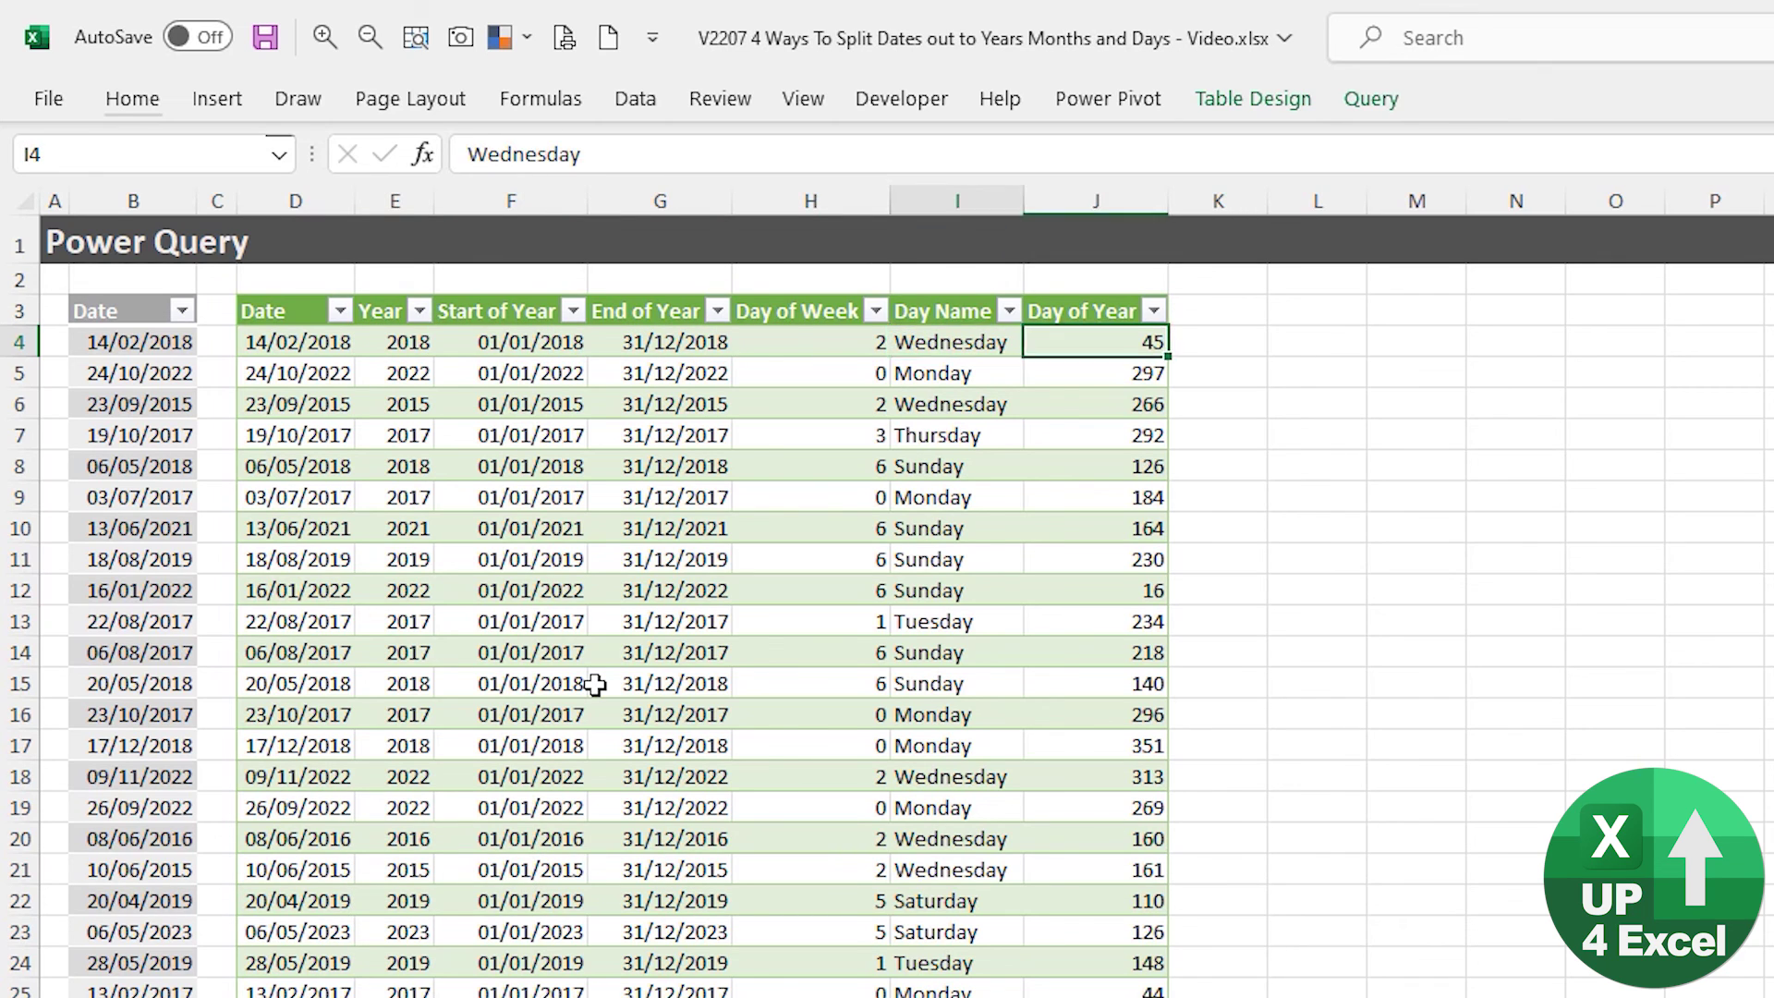
pyautogui.press('Right')
pyautogui.press('Right')
pyautogui.press('Right')
pyautogui.press('Right')
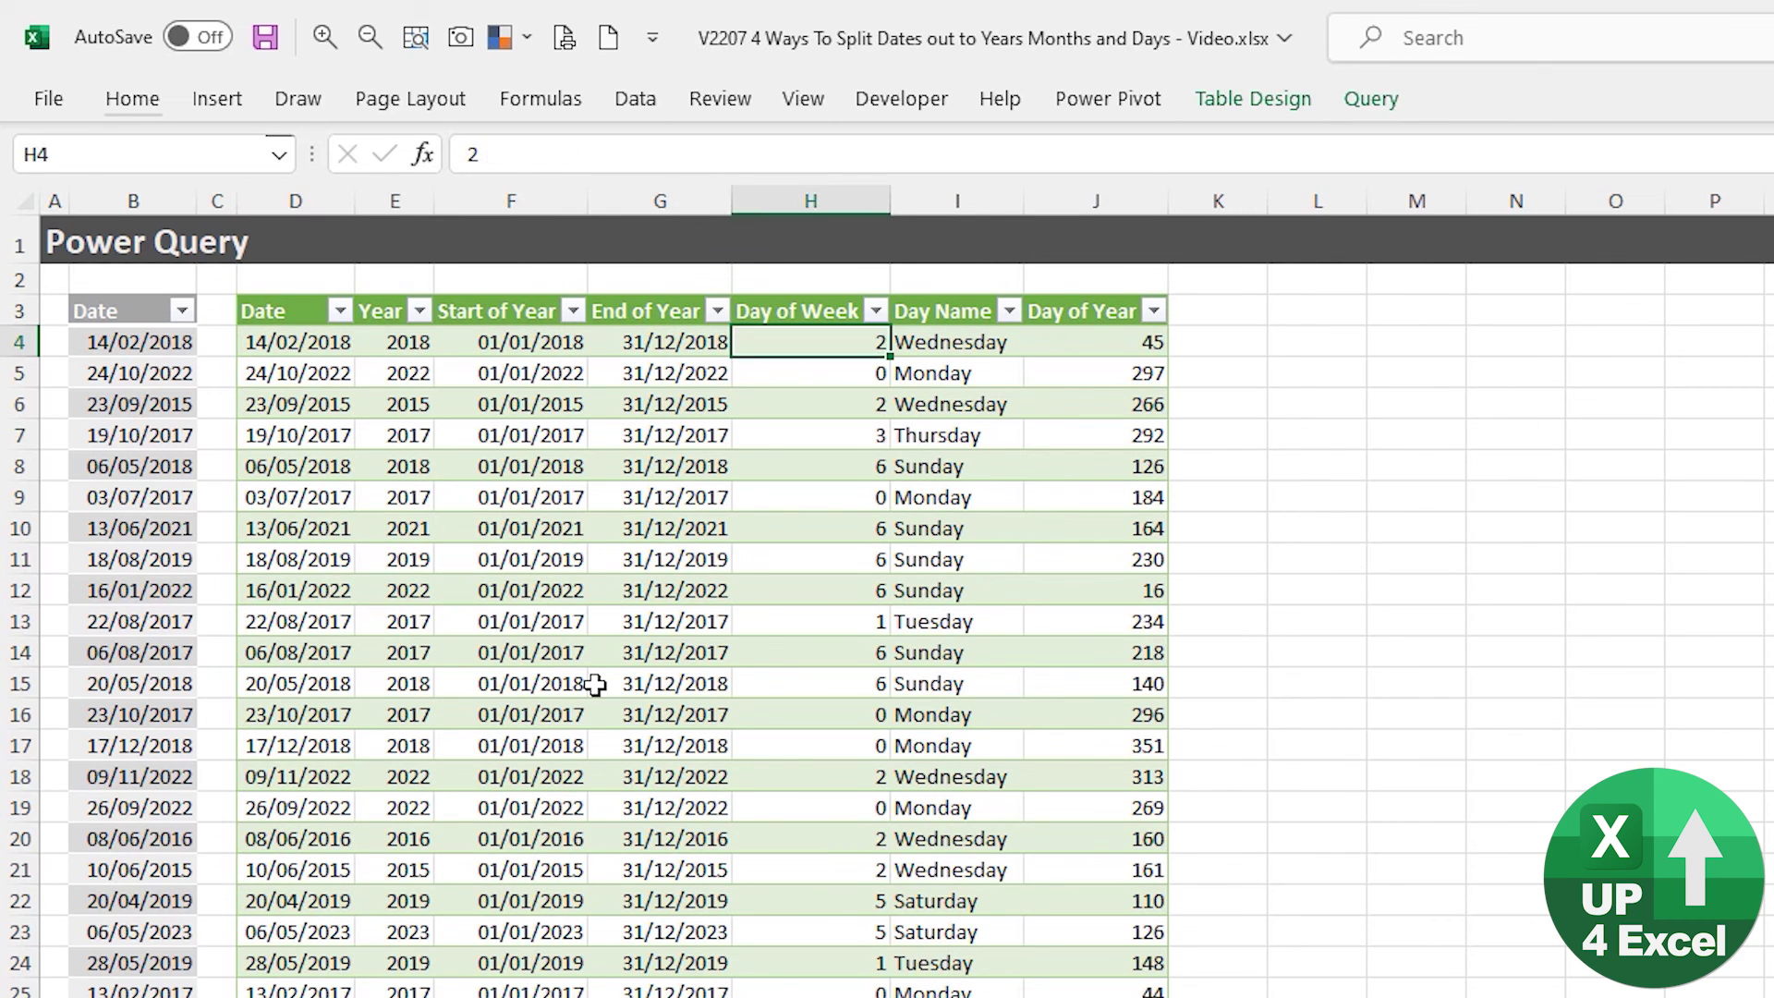
pyautogui.hotkey('ctrl', 'Right')
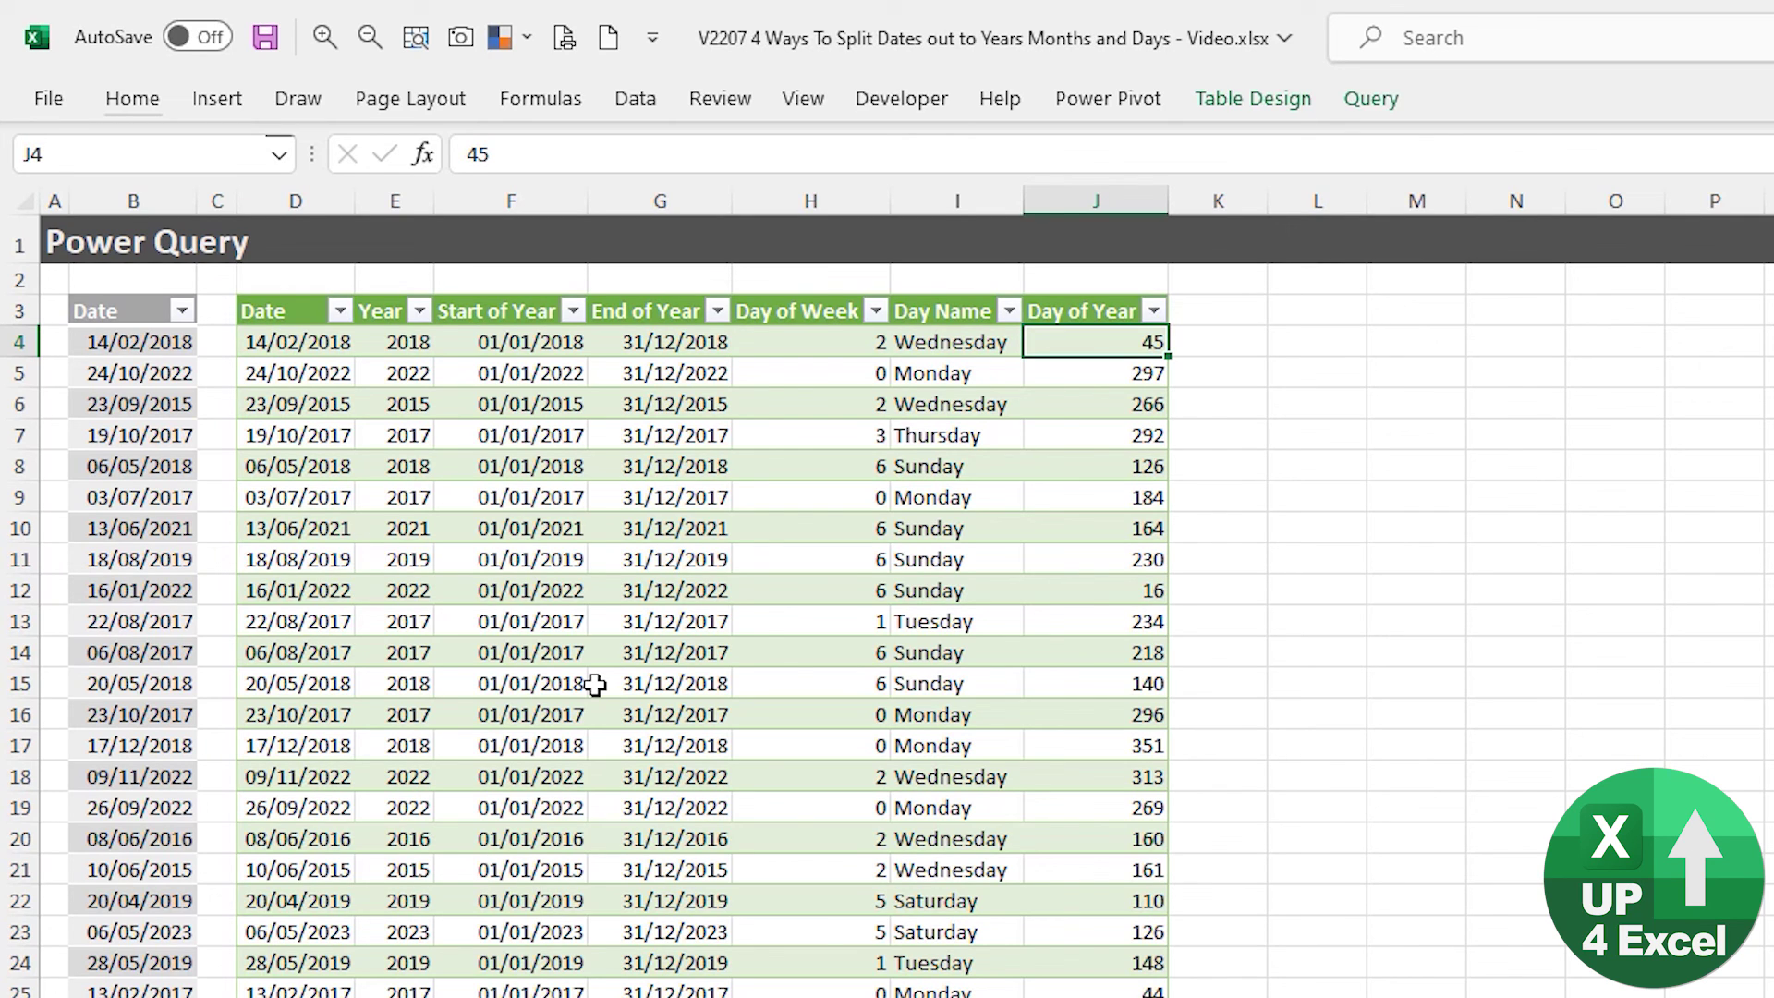
pyautogui.hotkey('ctrl', 'Left')
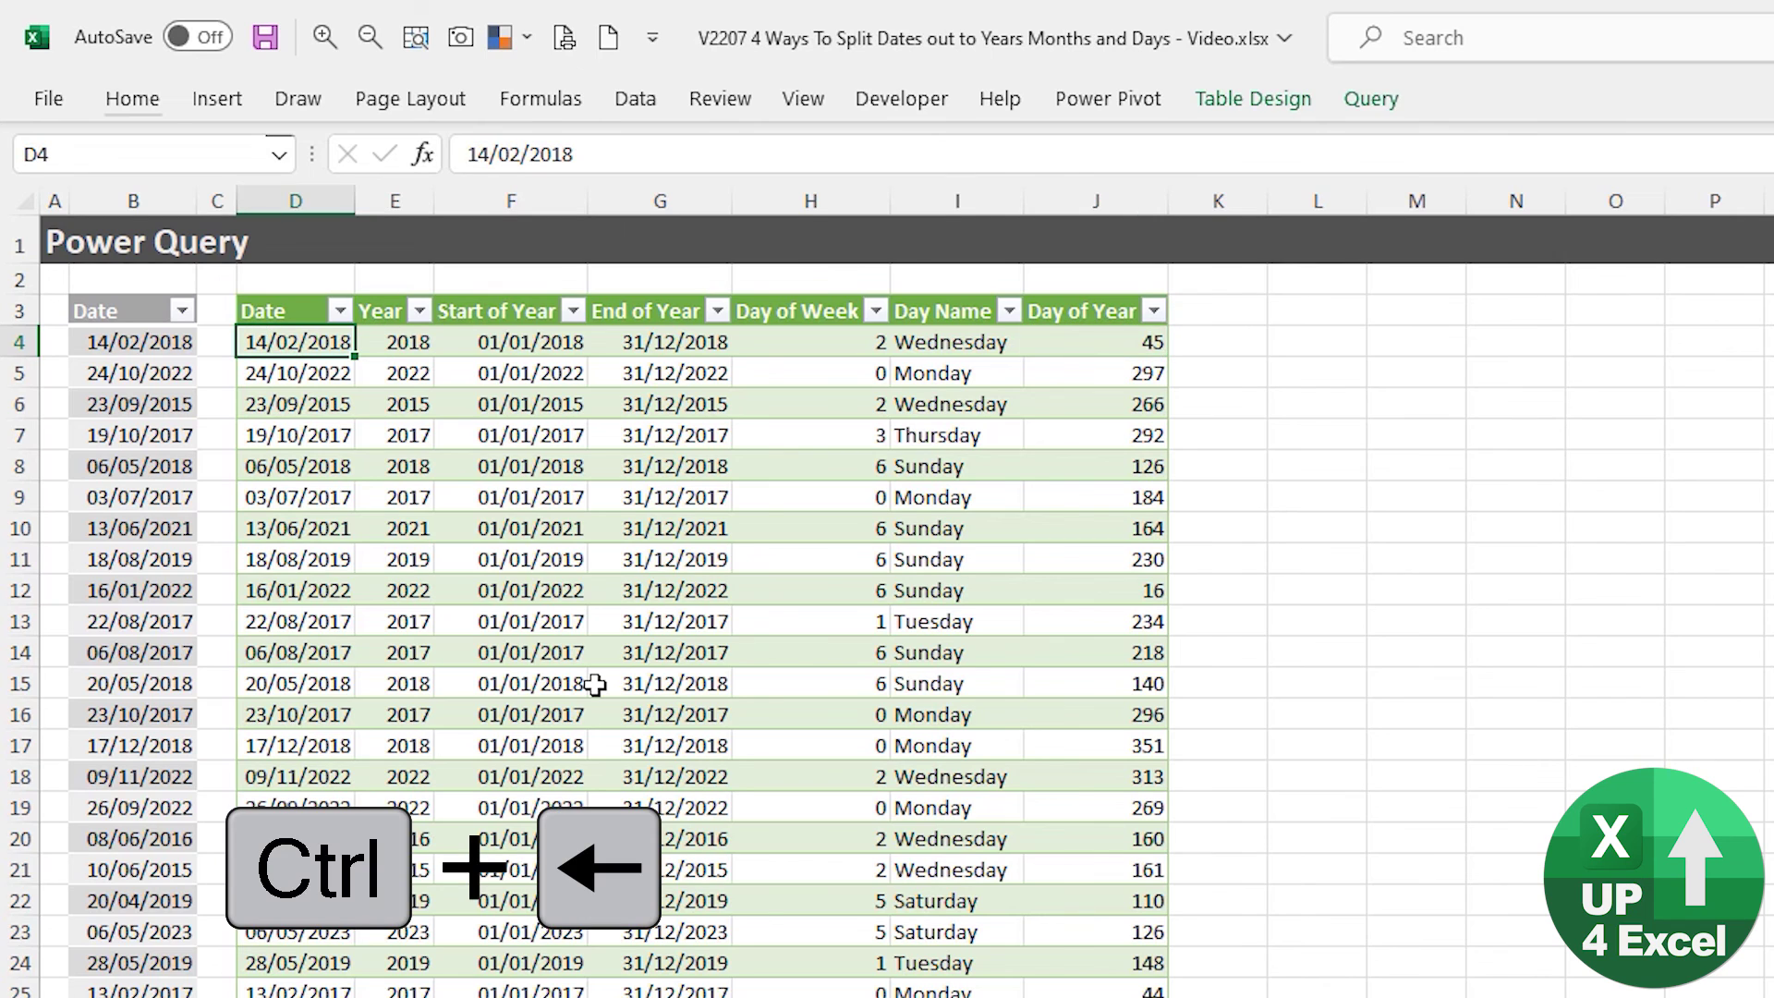